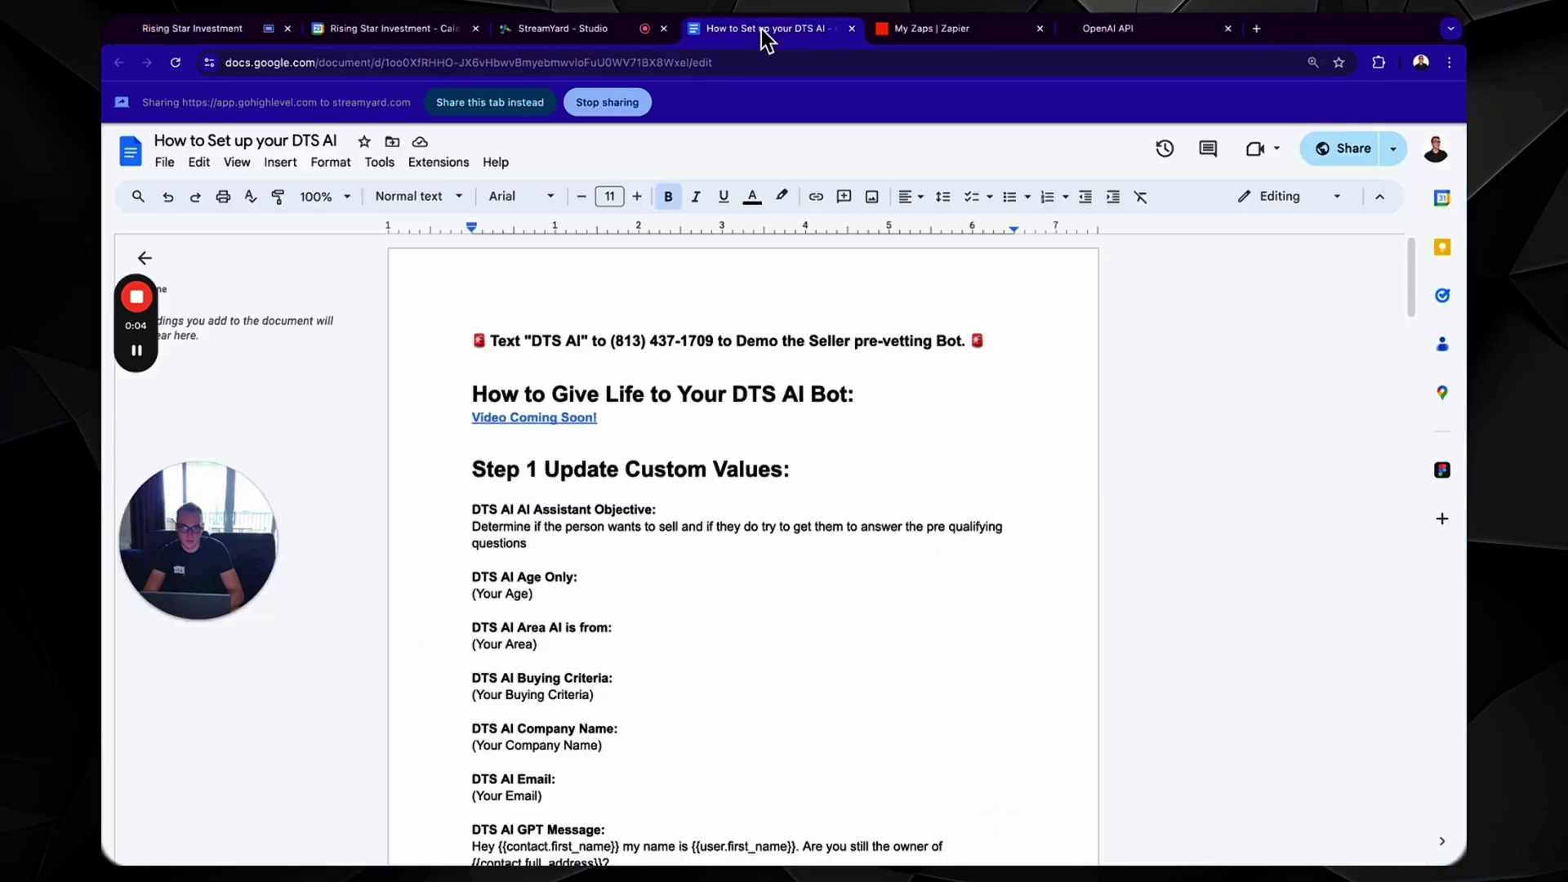
scroll(706, 423, down, 4)
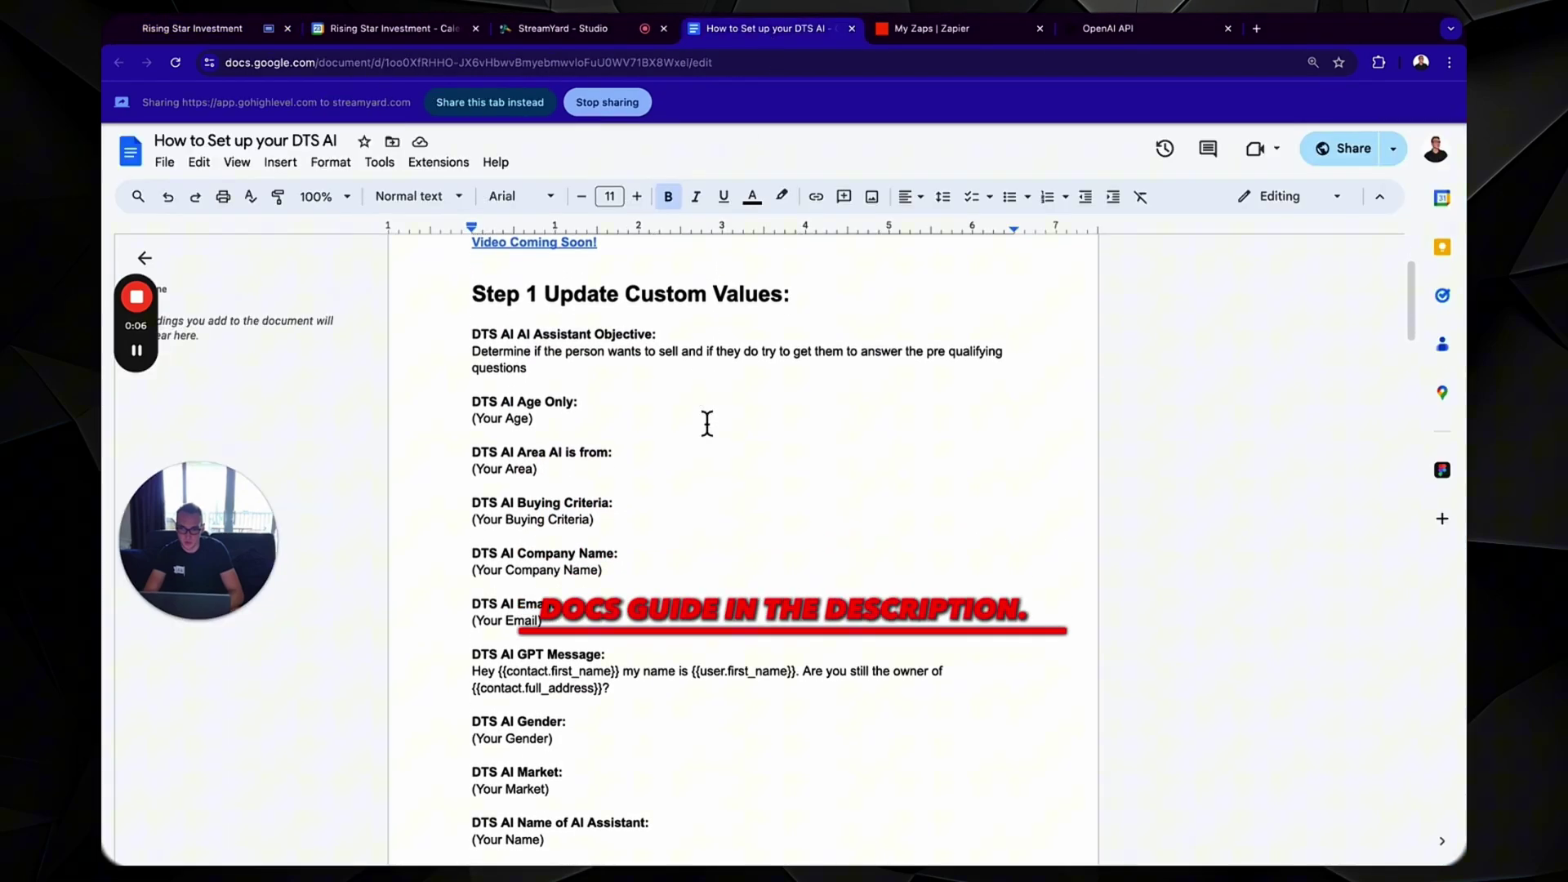
scroll(706, 423, down, 10)
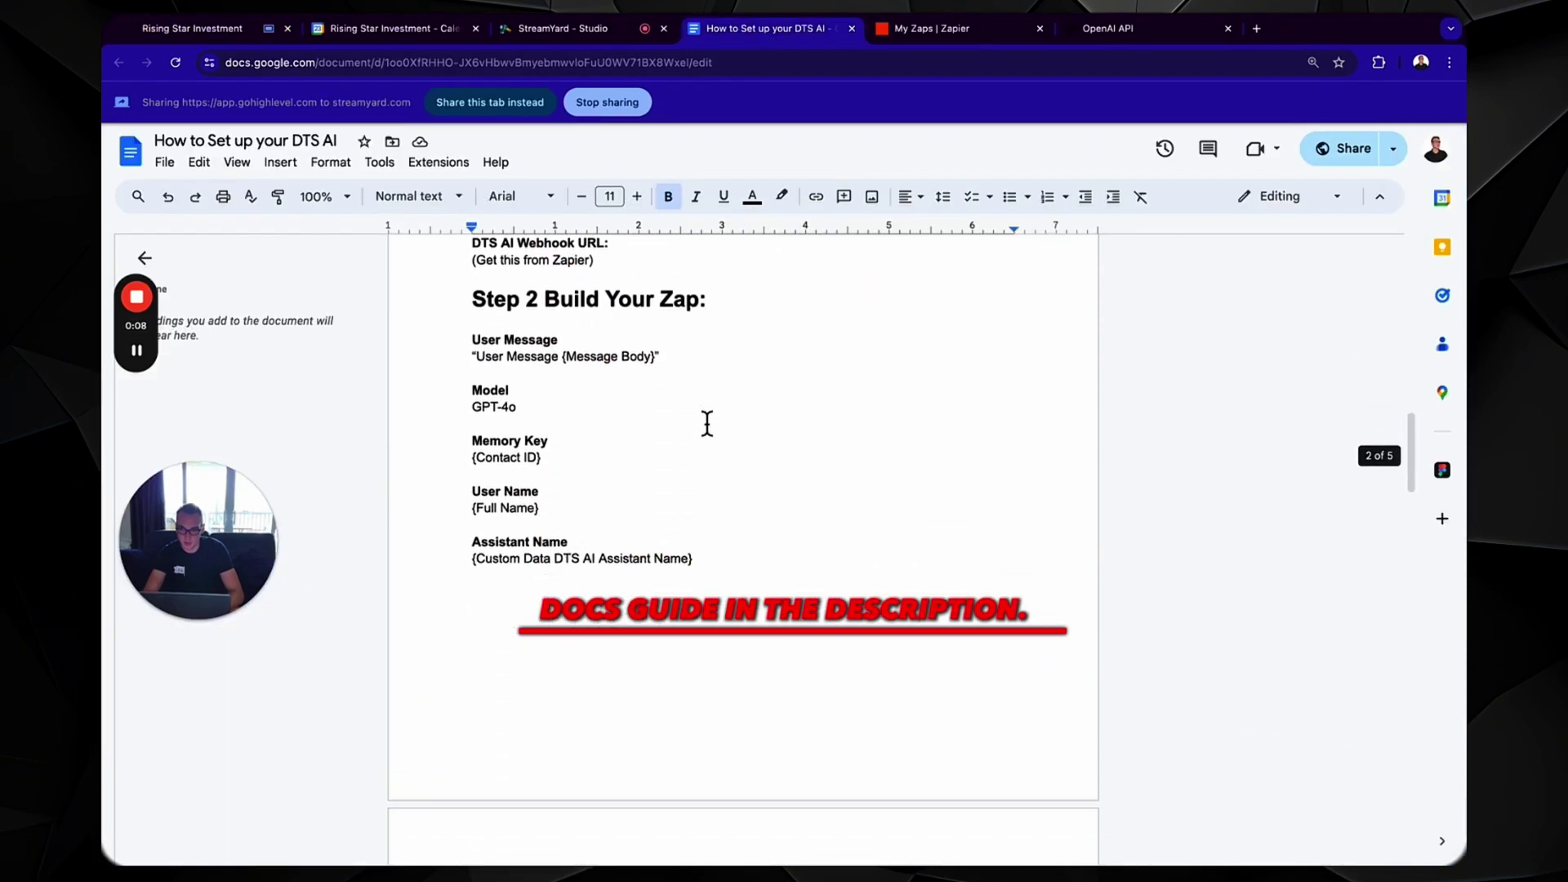
scroll(706, 423, up, 5)
scroll(695, 494, up, 5)
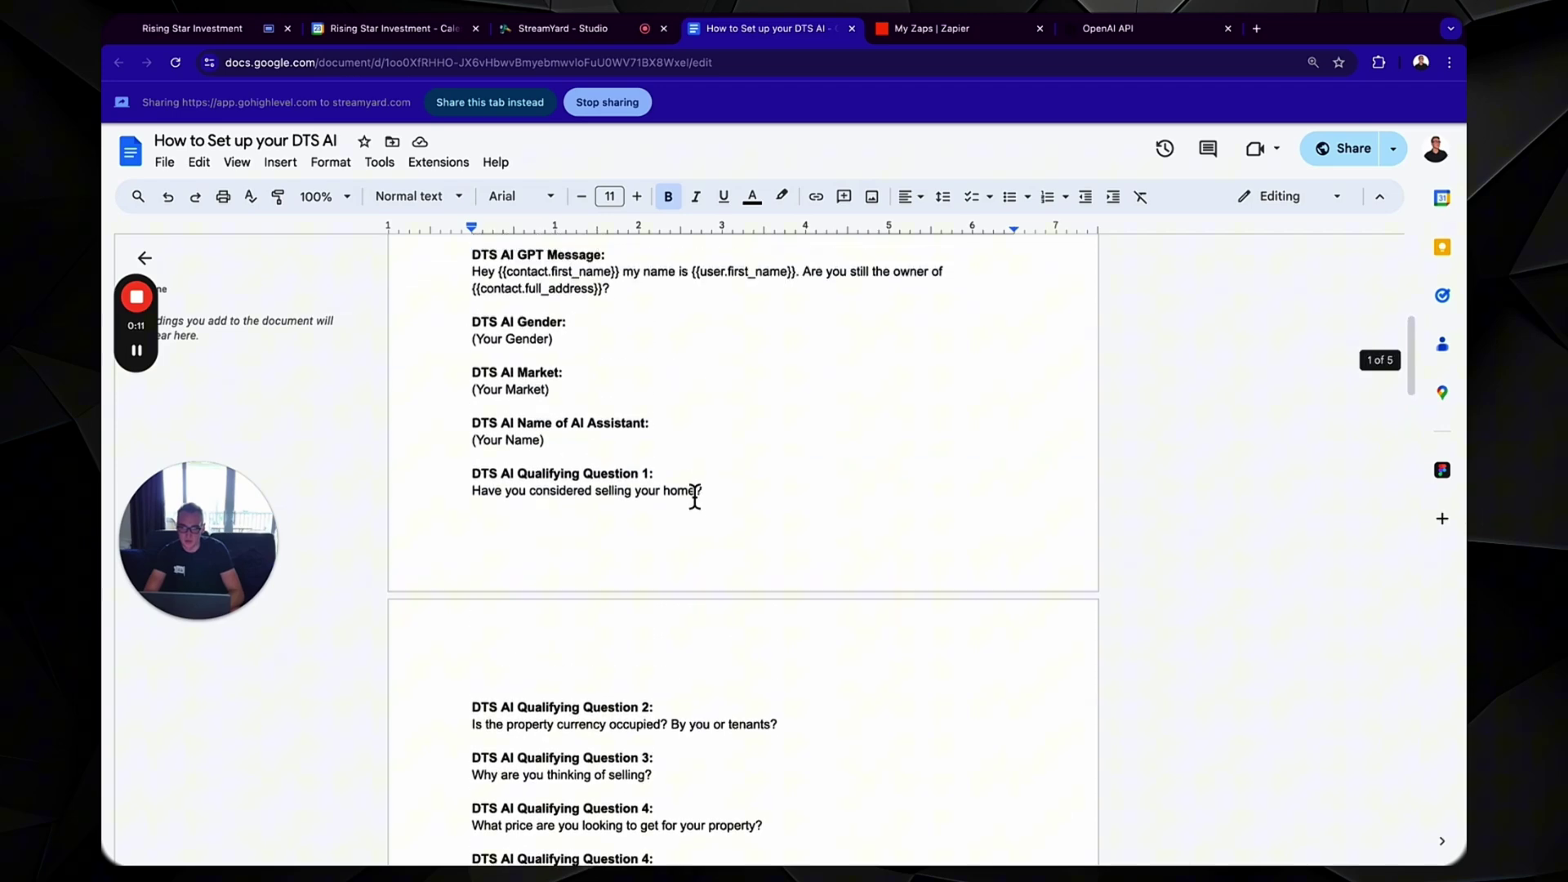
scroll(694, 496, up, 4)
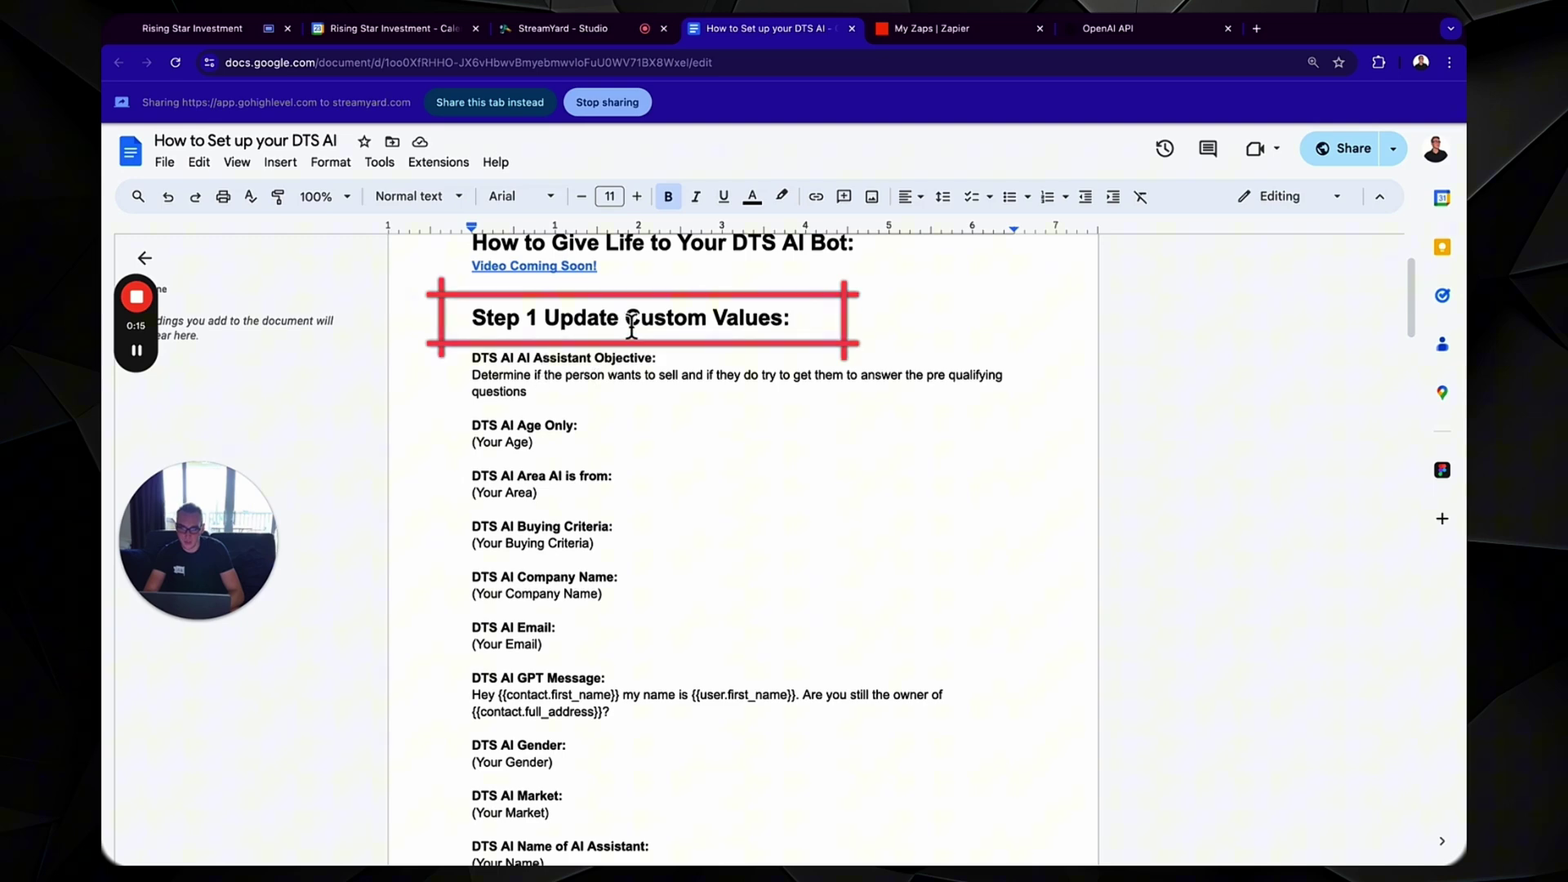
drag(625, 322, 782, 325)
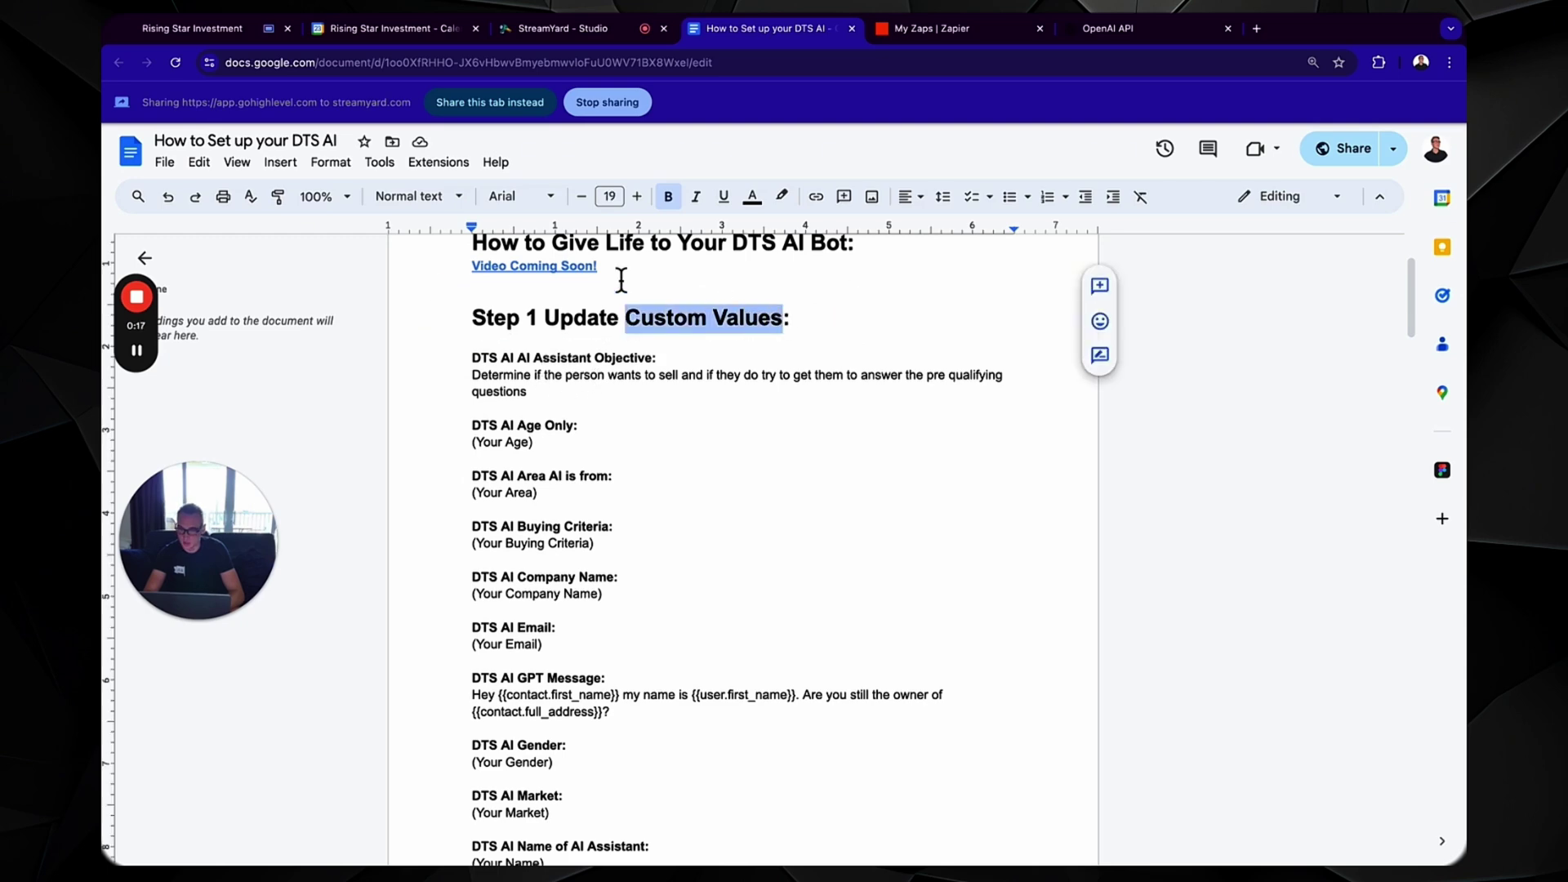
- Open GoHighLevel's Custom Values, filter by 'dts', and show 50 values per page
click(270, 37)
click(172, 835)
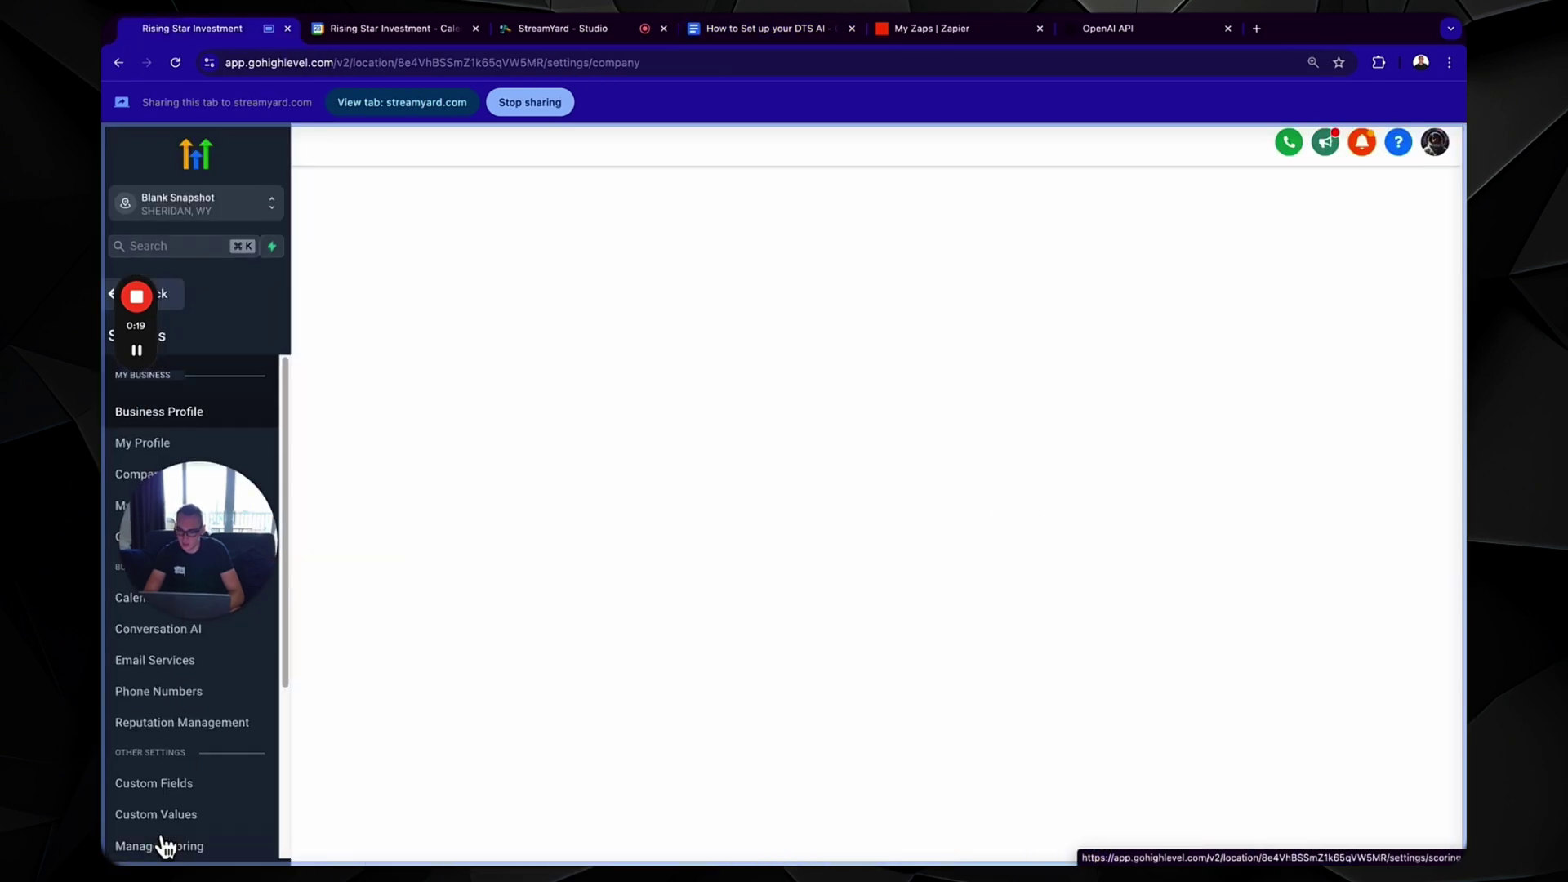
click(195, 803)
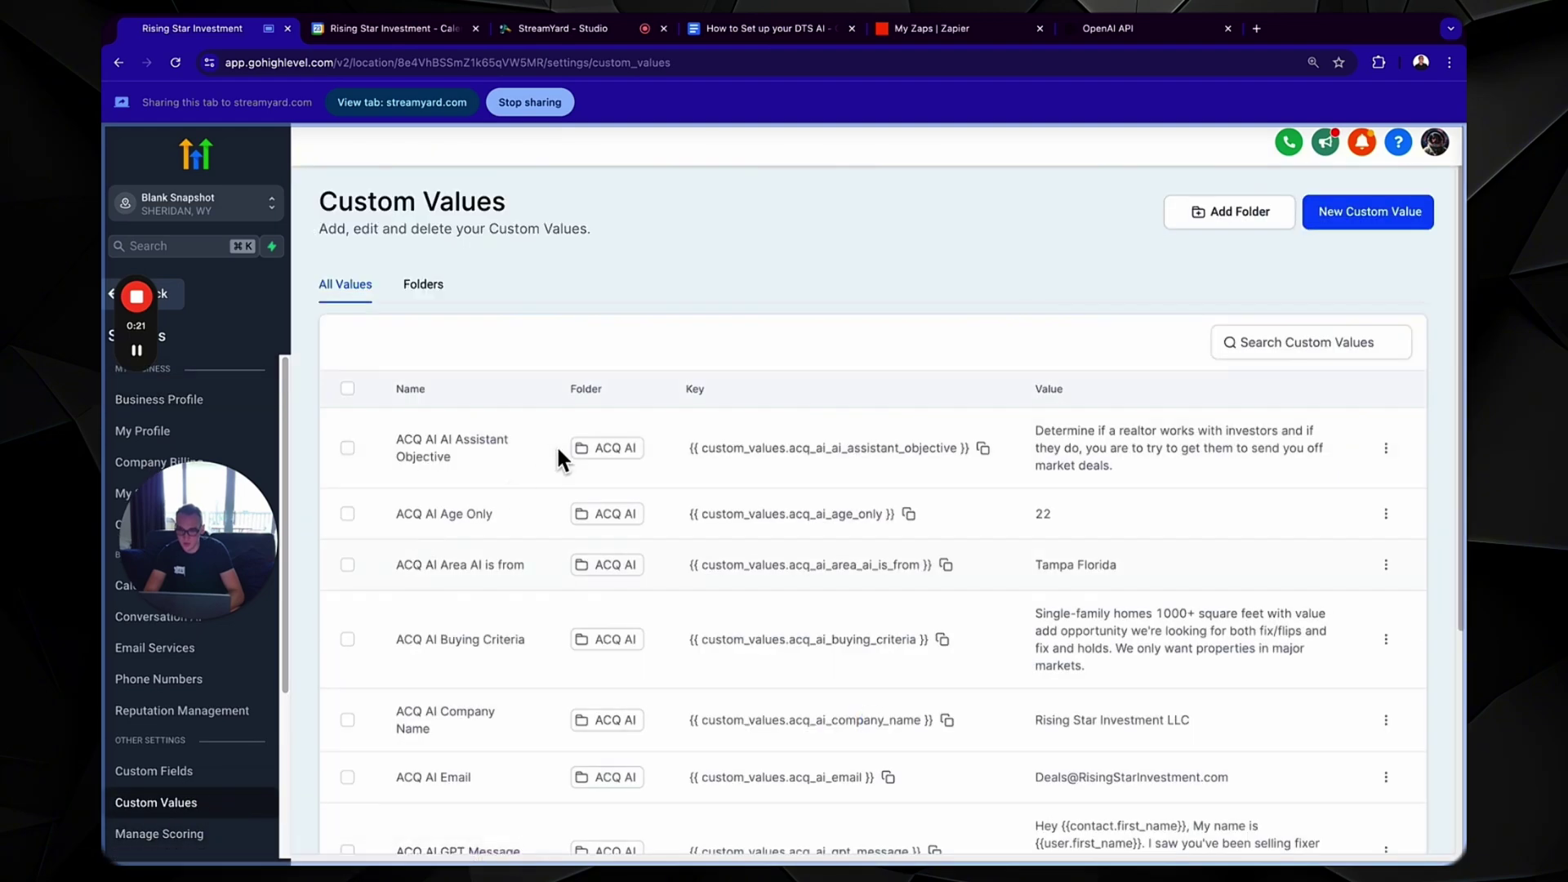
text(dts)
scroll(993, 446, down, 2)
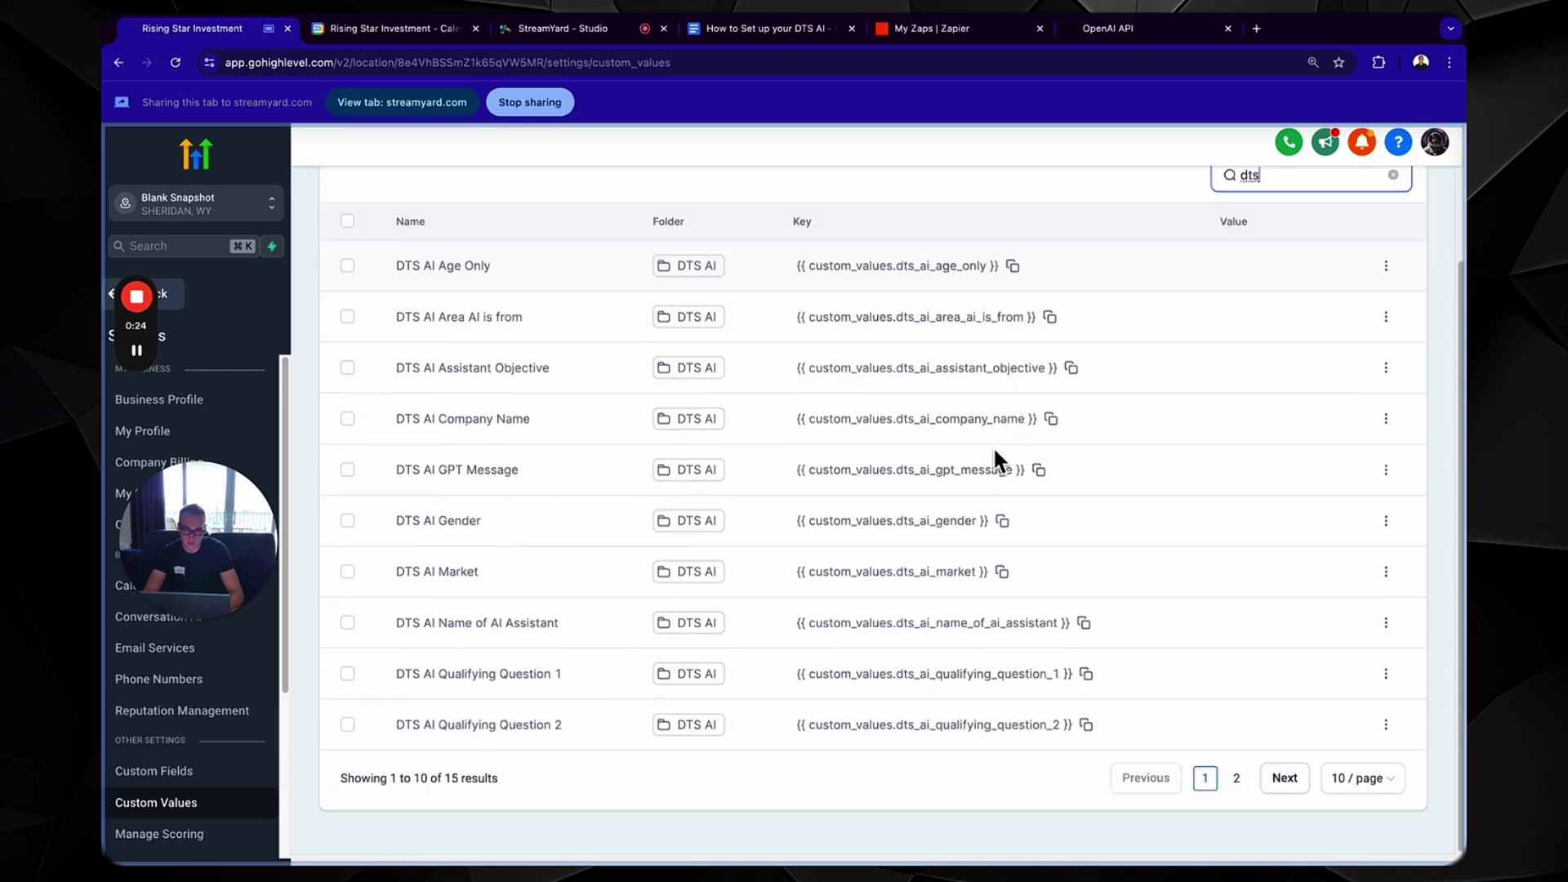
click(1362, 780)
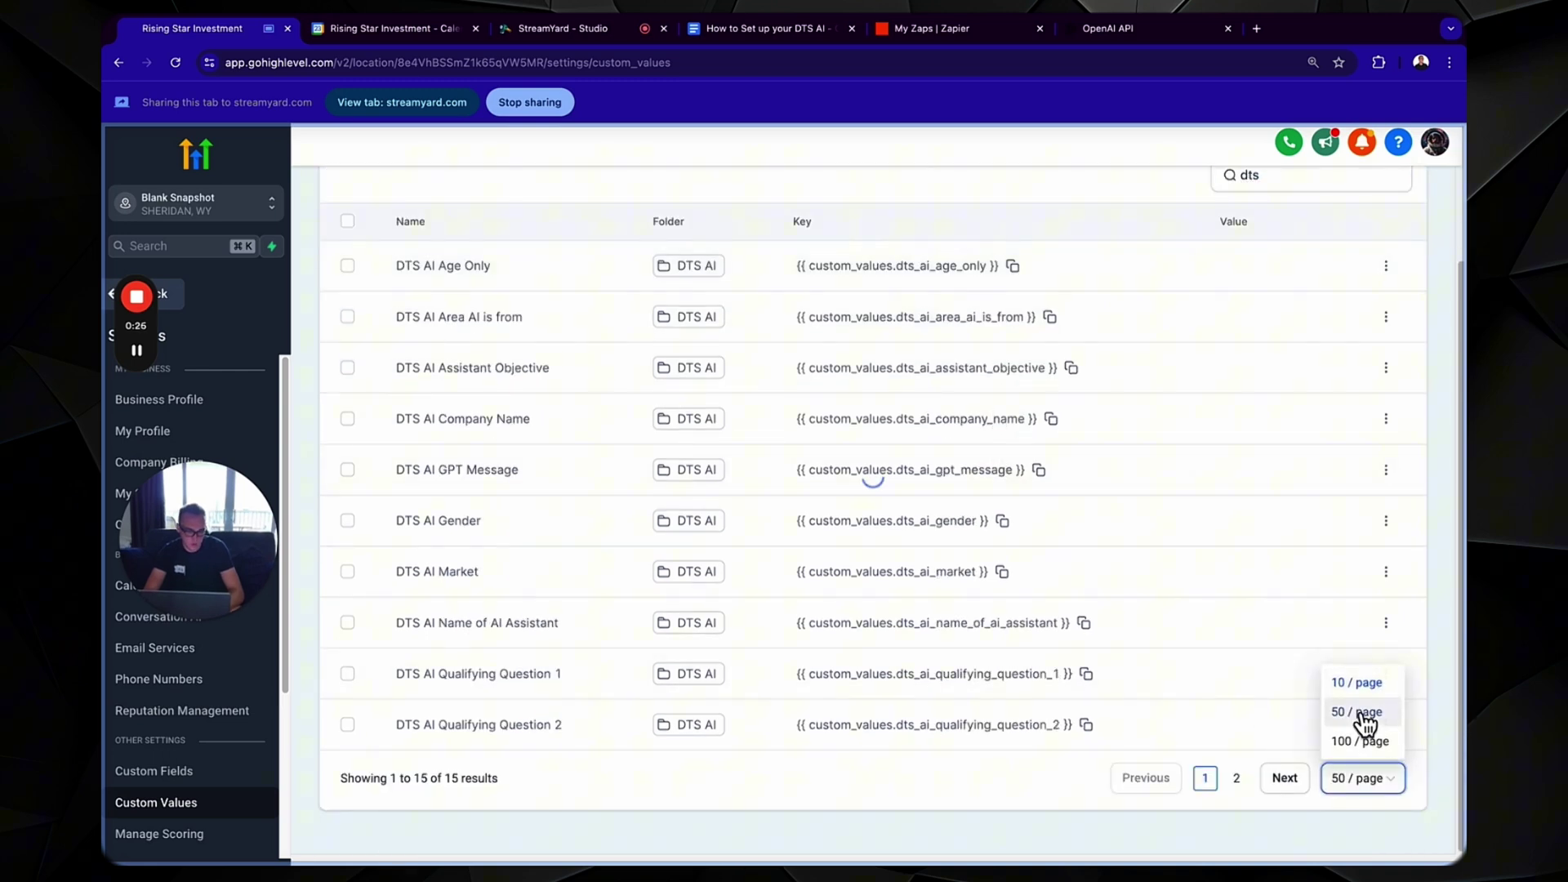
click(1360, 712)
scroll(1143, 539, up, 3)
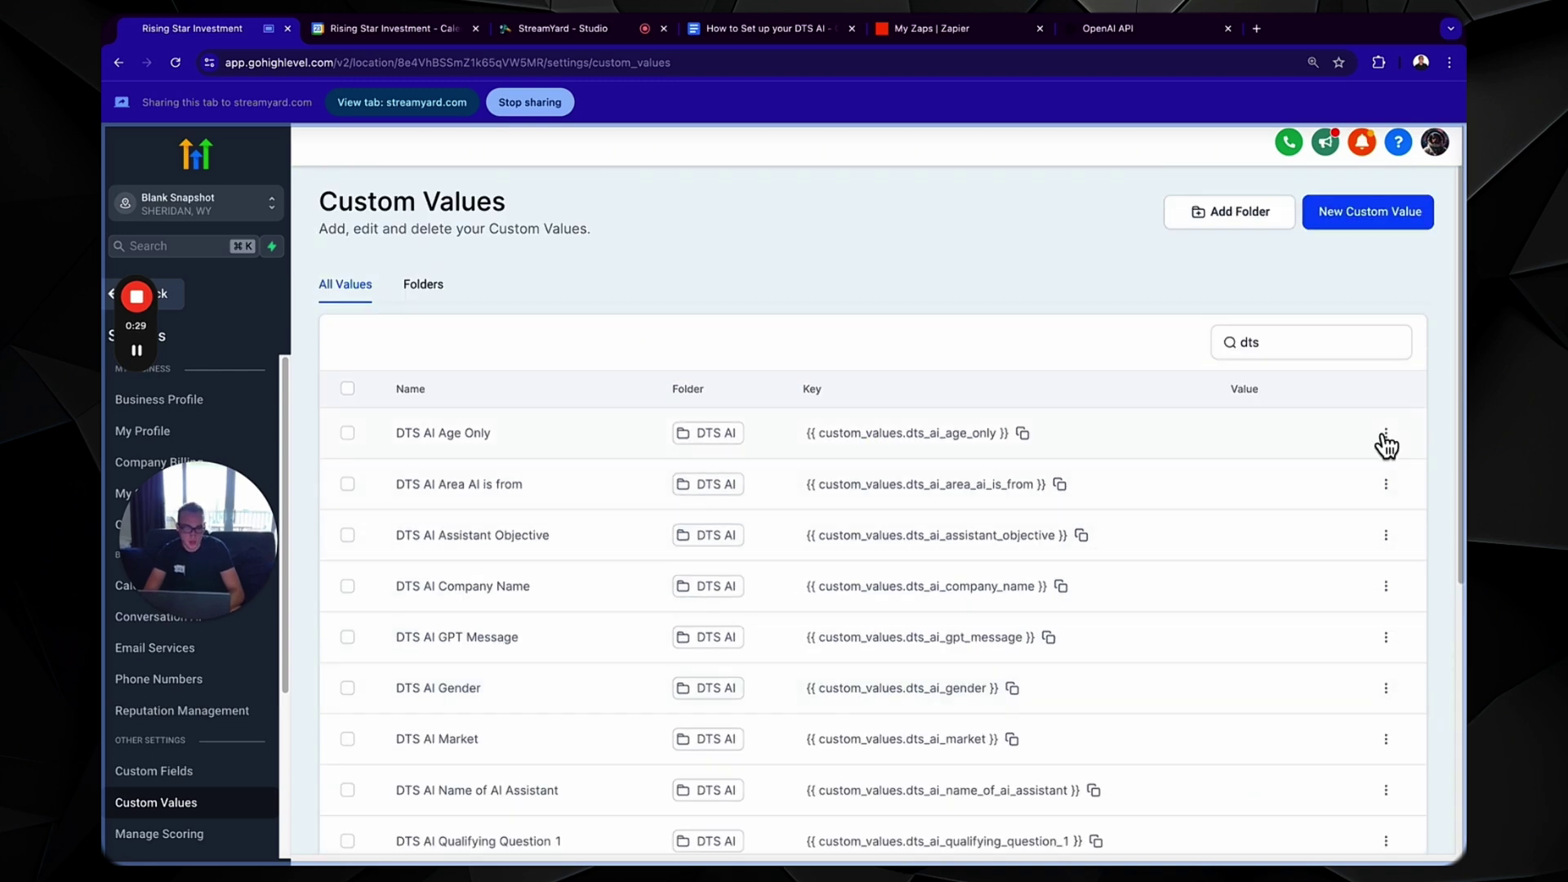
- Set the DTS AI Age Only custom value to 23
click(1387, 434)
click(1348, 492)
click(803, 535)
click(965, 671)
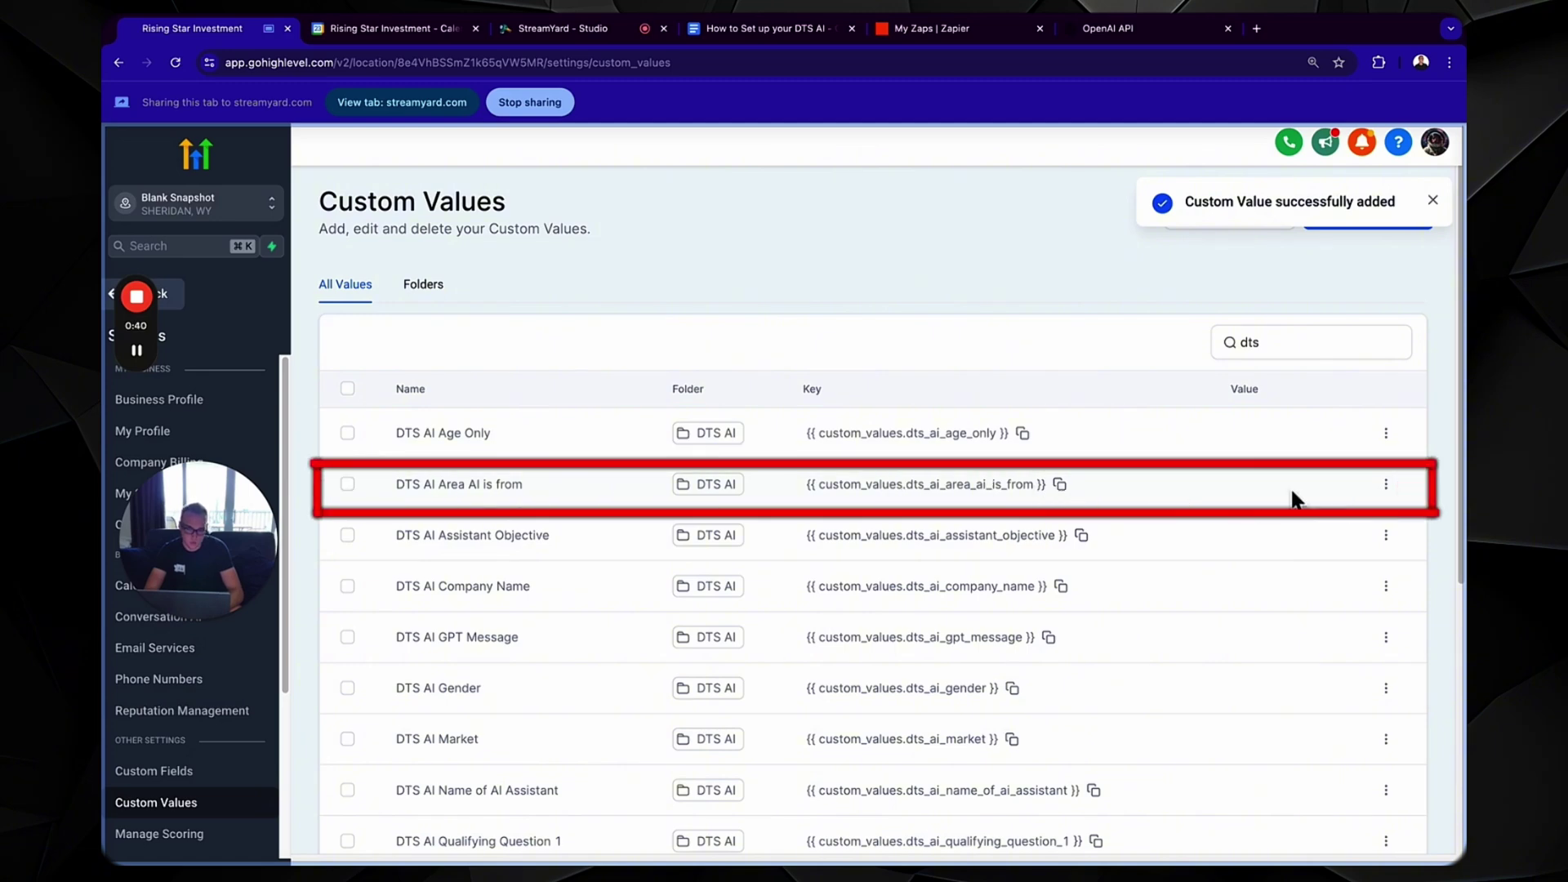
- Set the DTS AI Area AI is from custom value to Tampa
click(1386, 485)
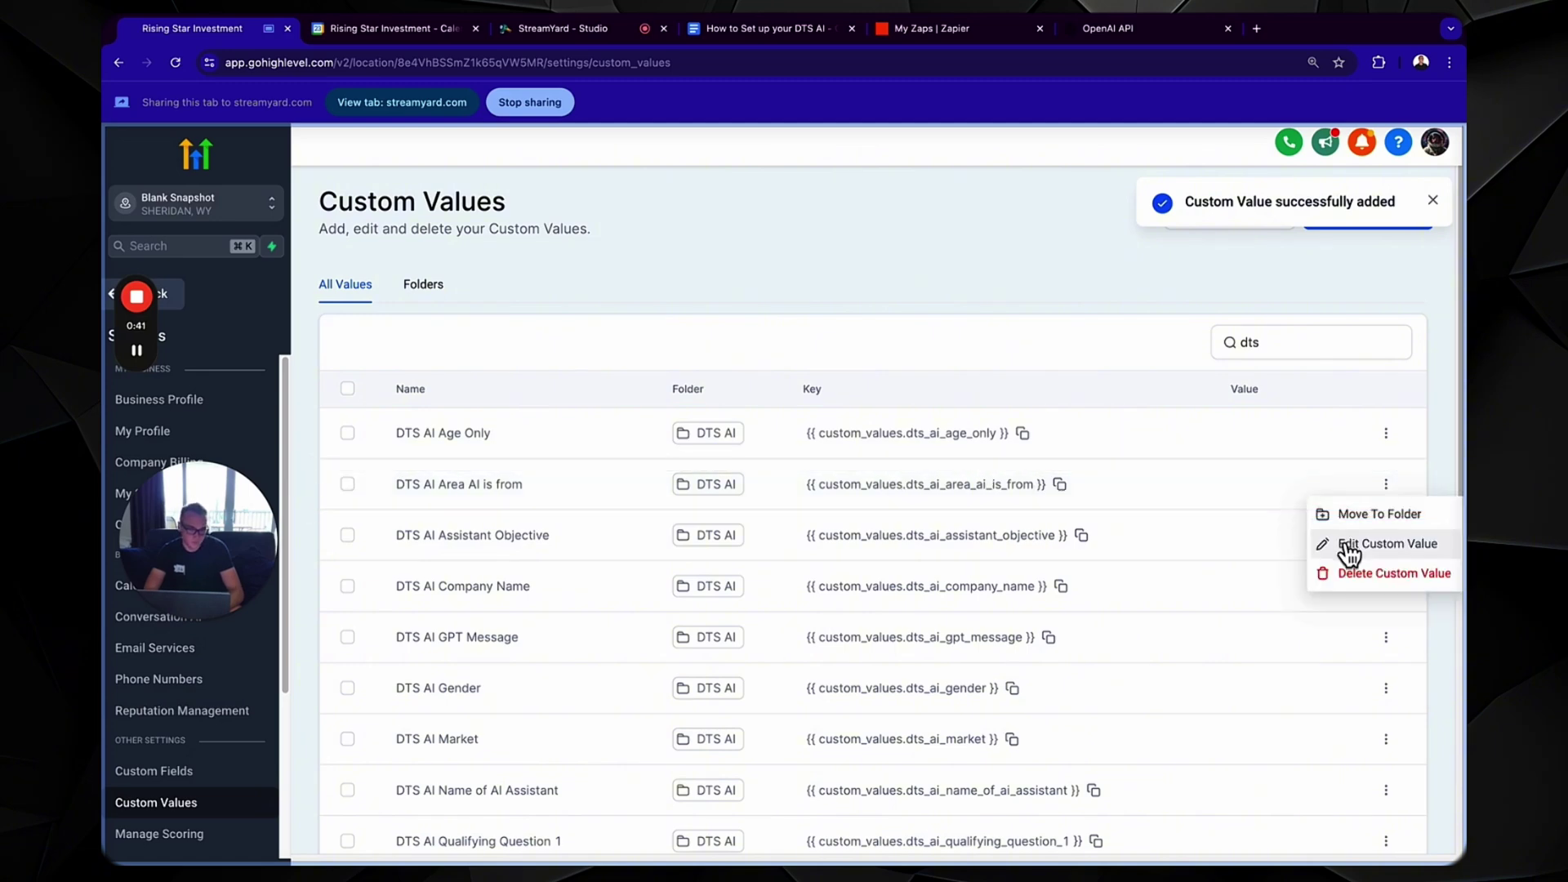
click(1352, 543)
click(721, 527)
text(Tampa)
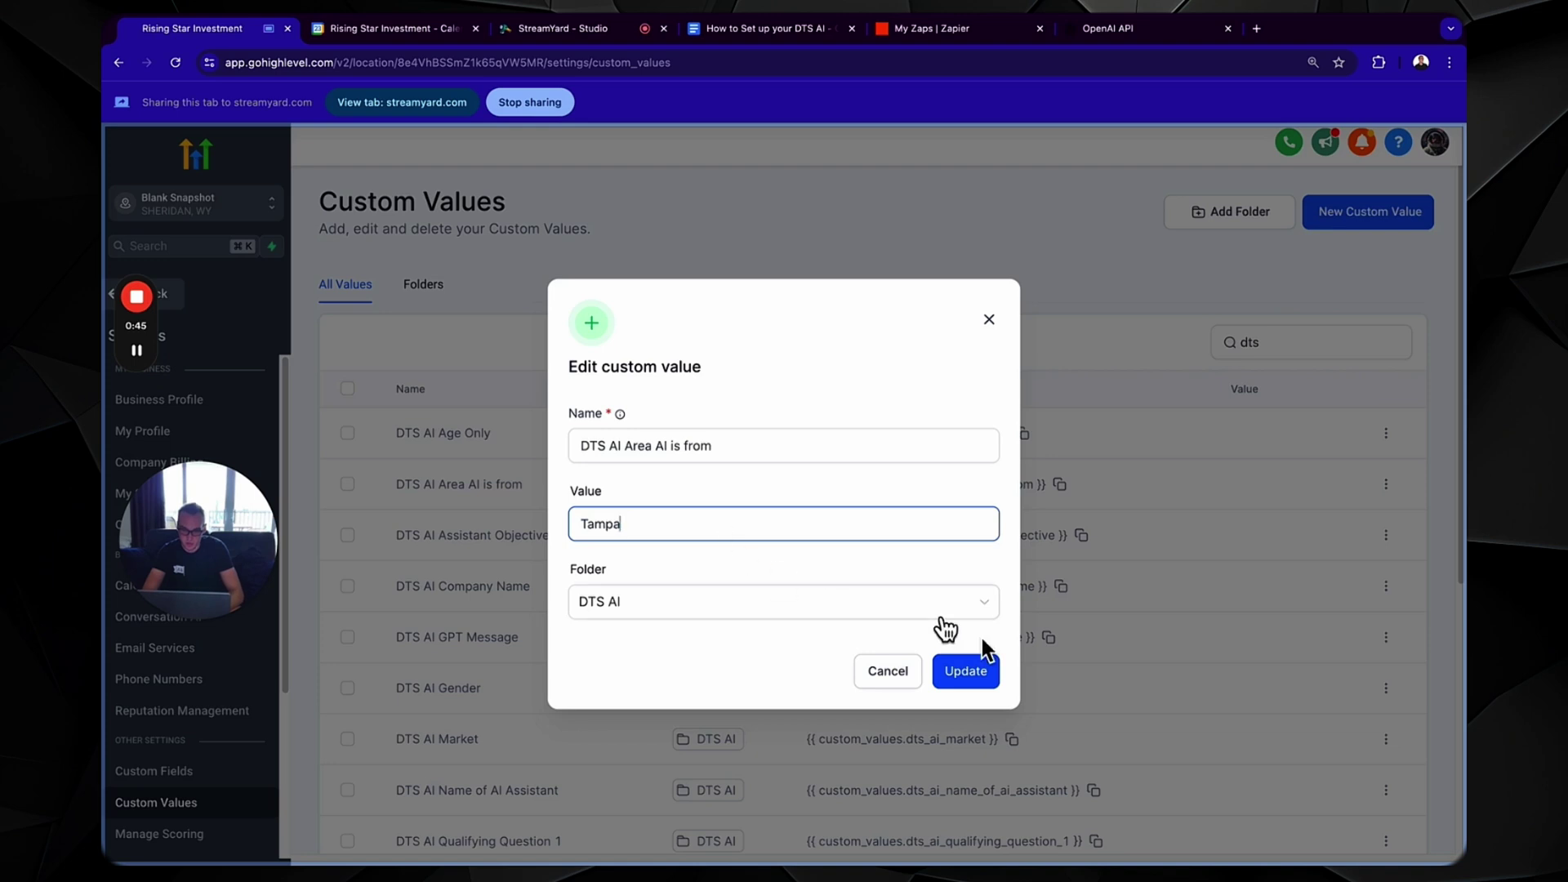
click(983, 663)
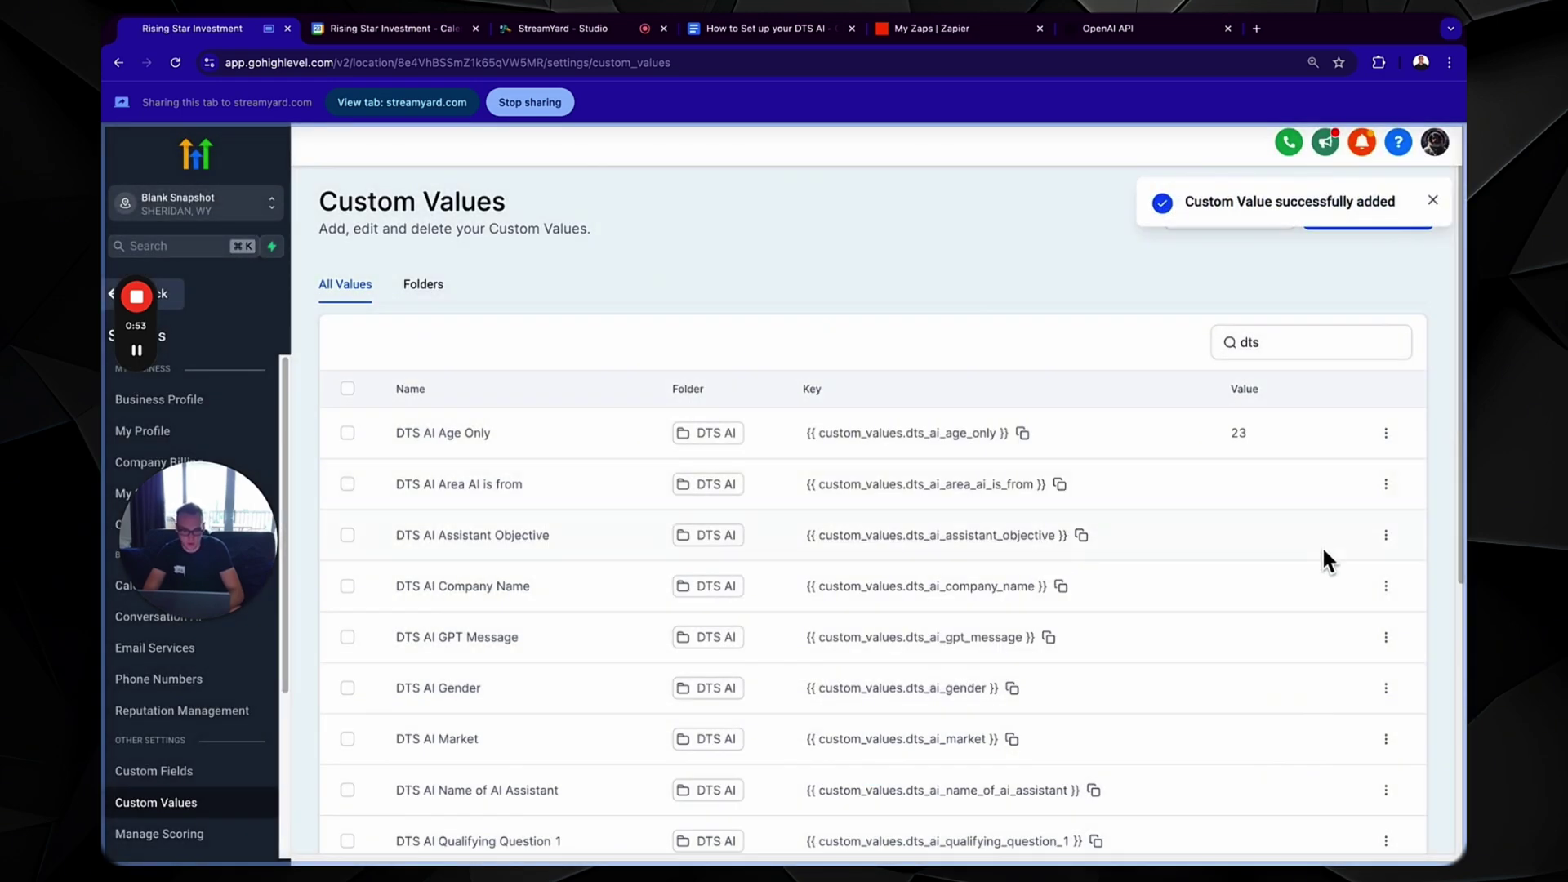
- Copy the guide's objective paragraph and paste it into DTS AI Assistant Objective
click(761, 37)
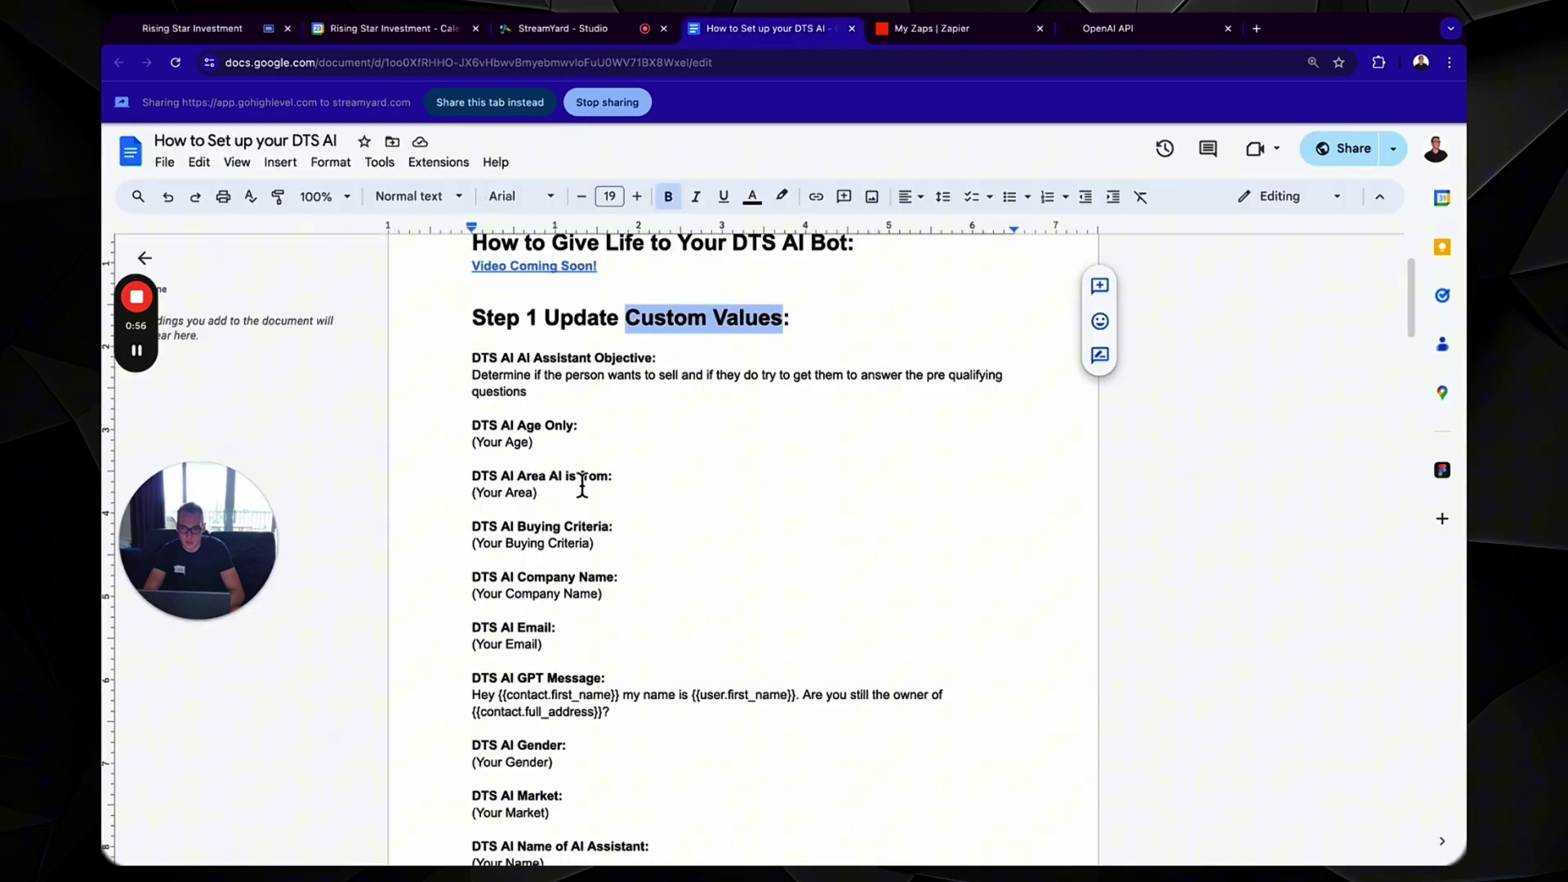
drag(544, 396, 451, 387)
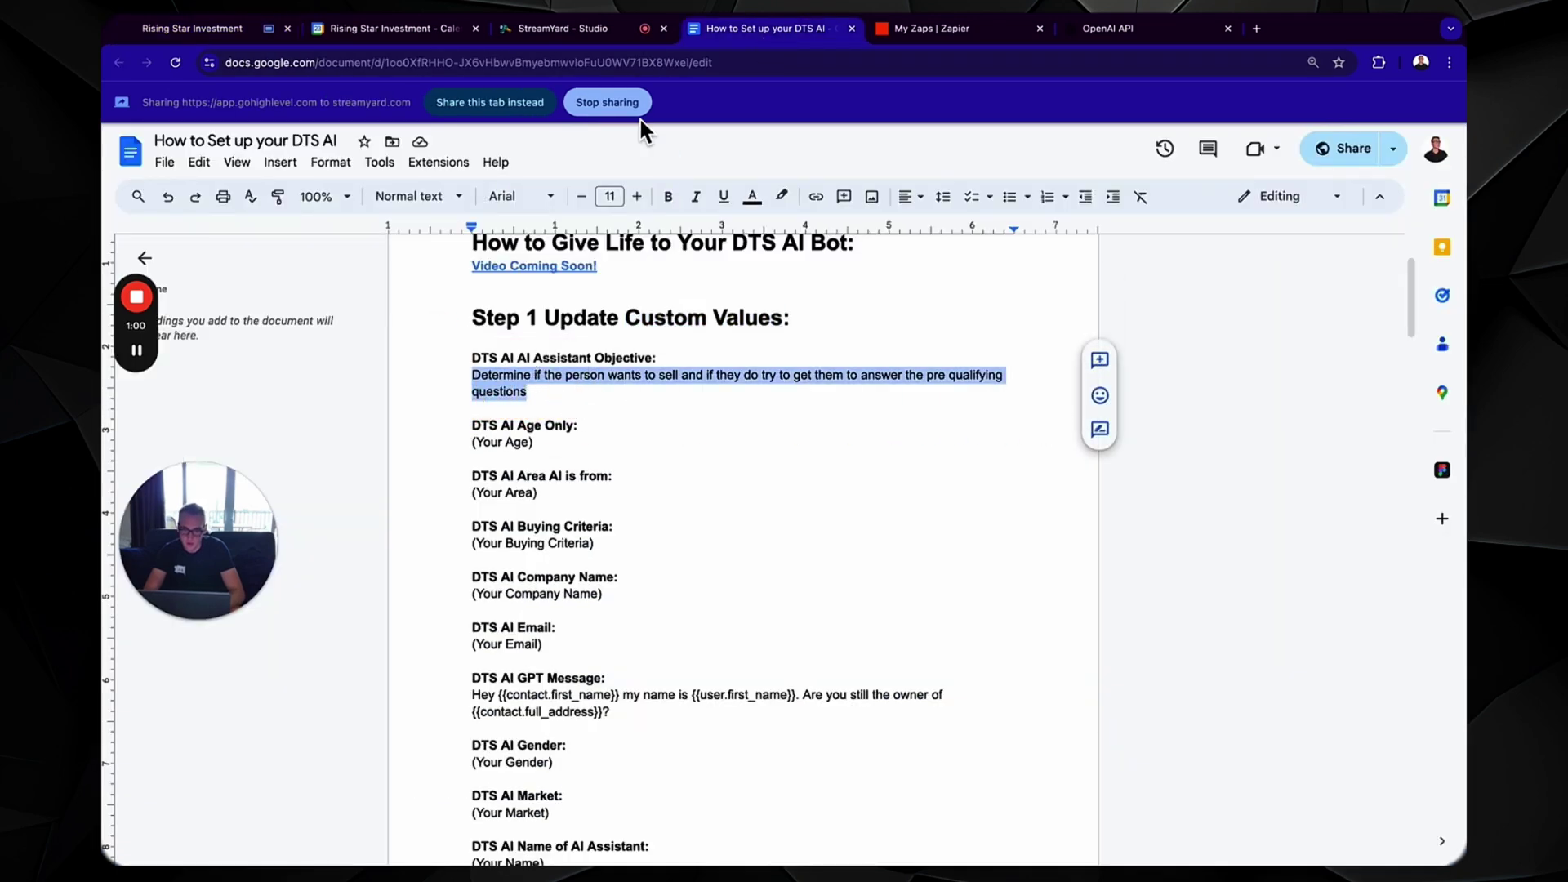
click(262, 36)
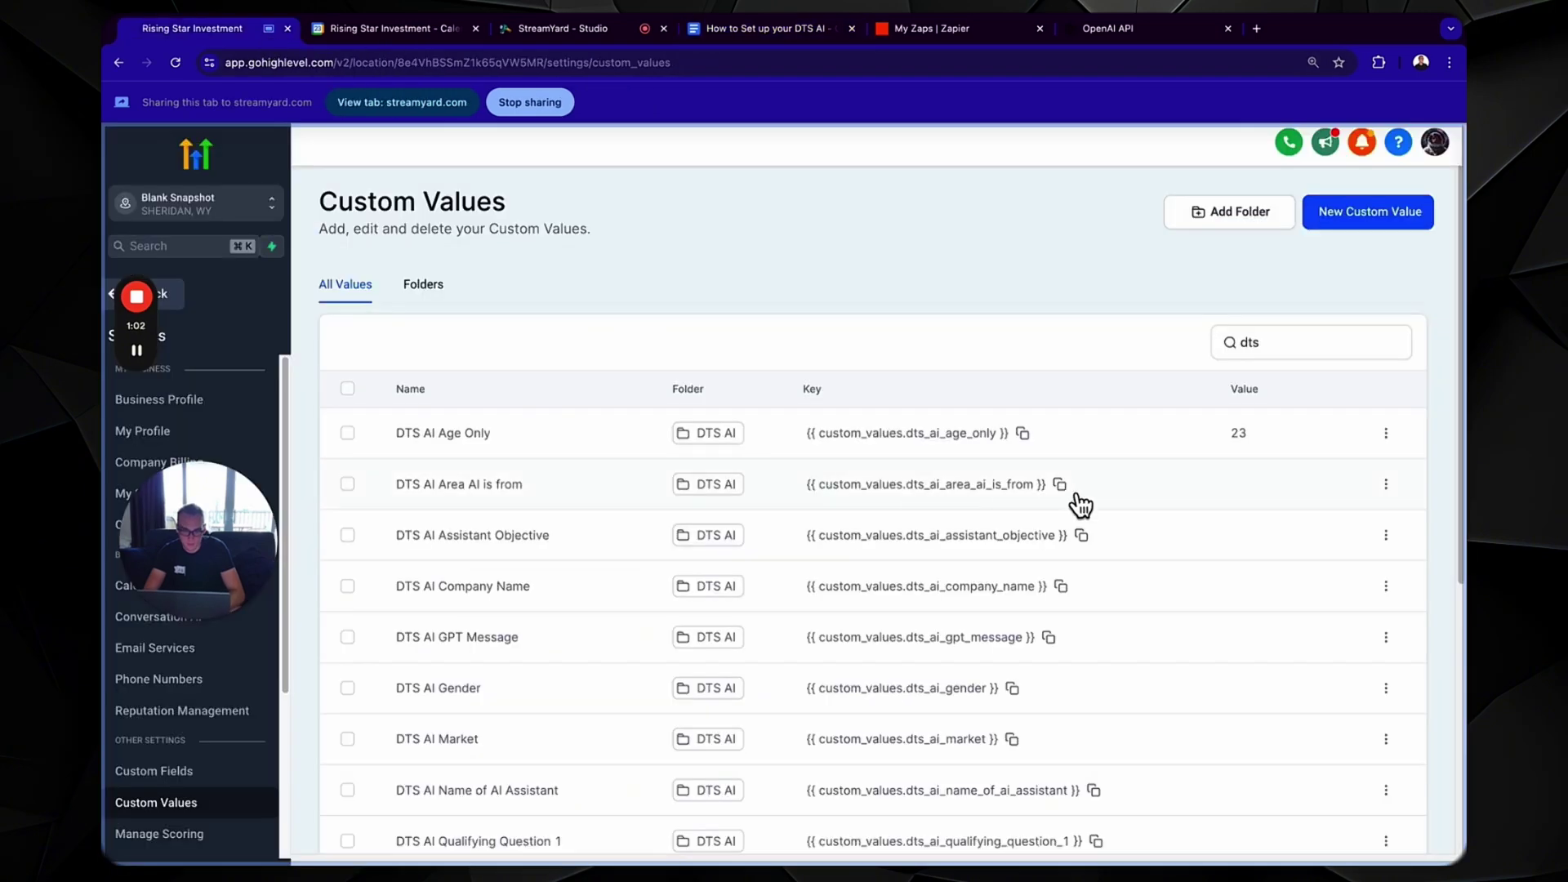
click(1386, 535)
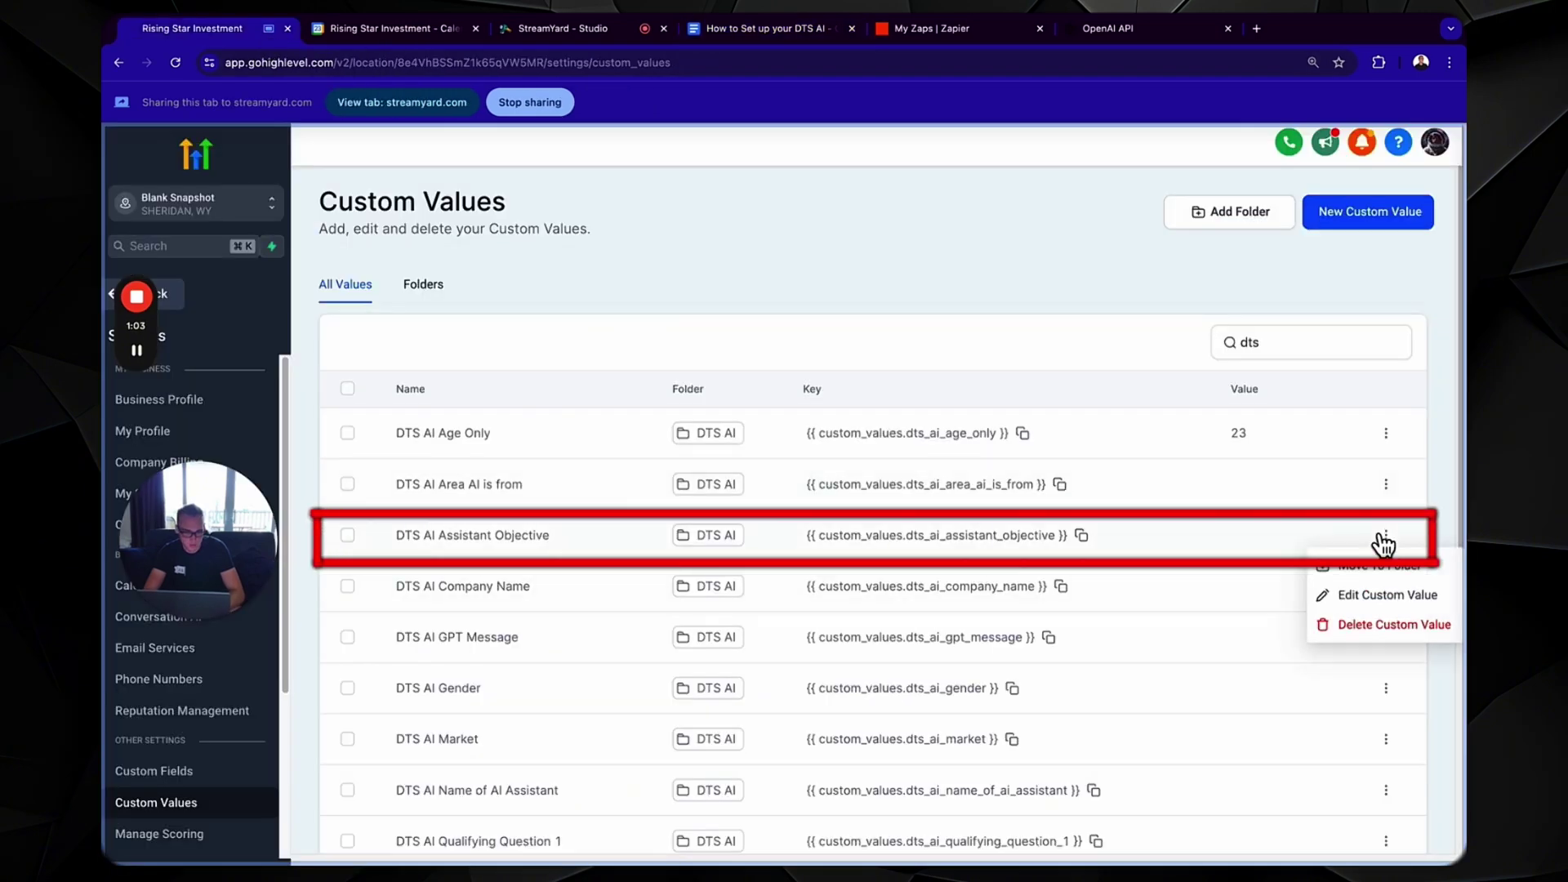
click(1374, 597)
click(819, 525)
key(ctrl+v)
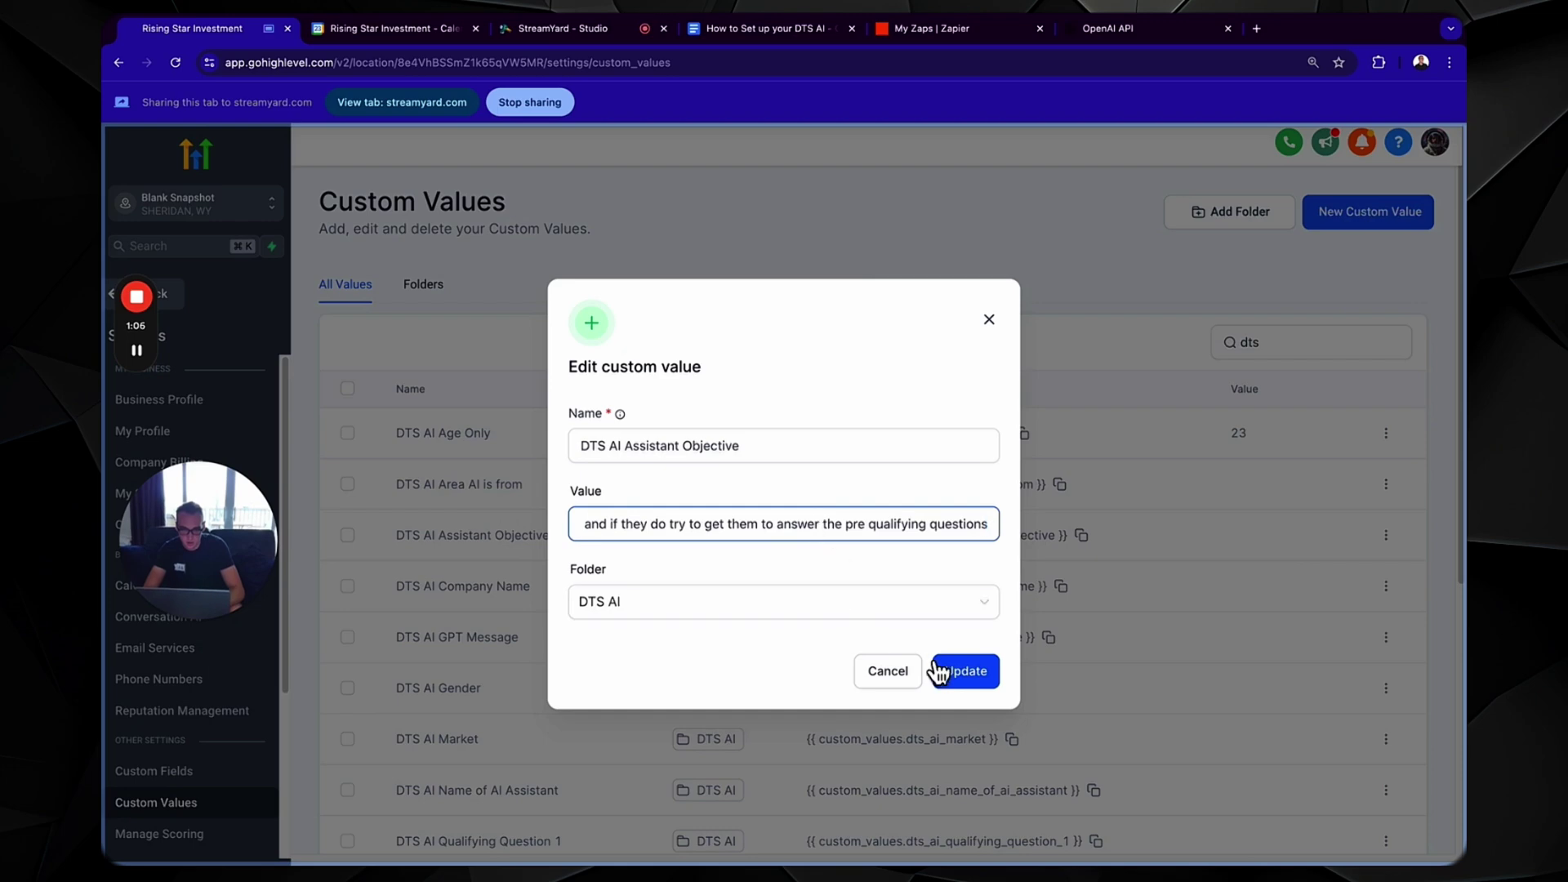
click(950, 680)
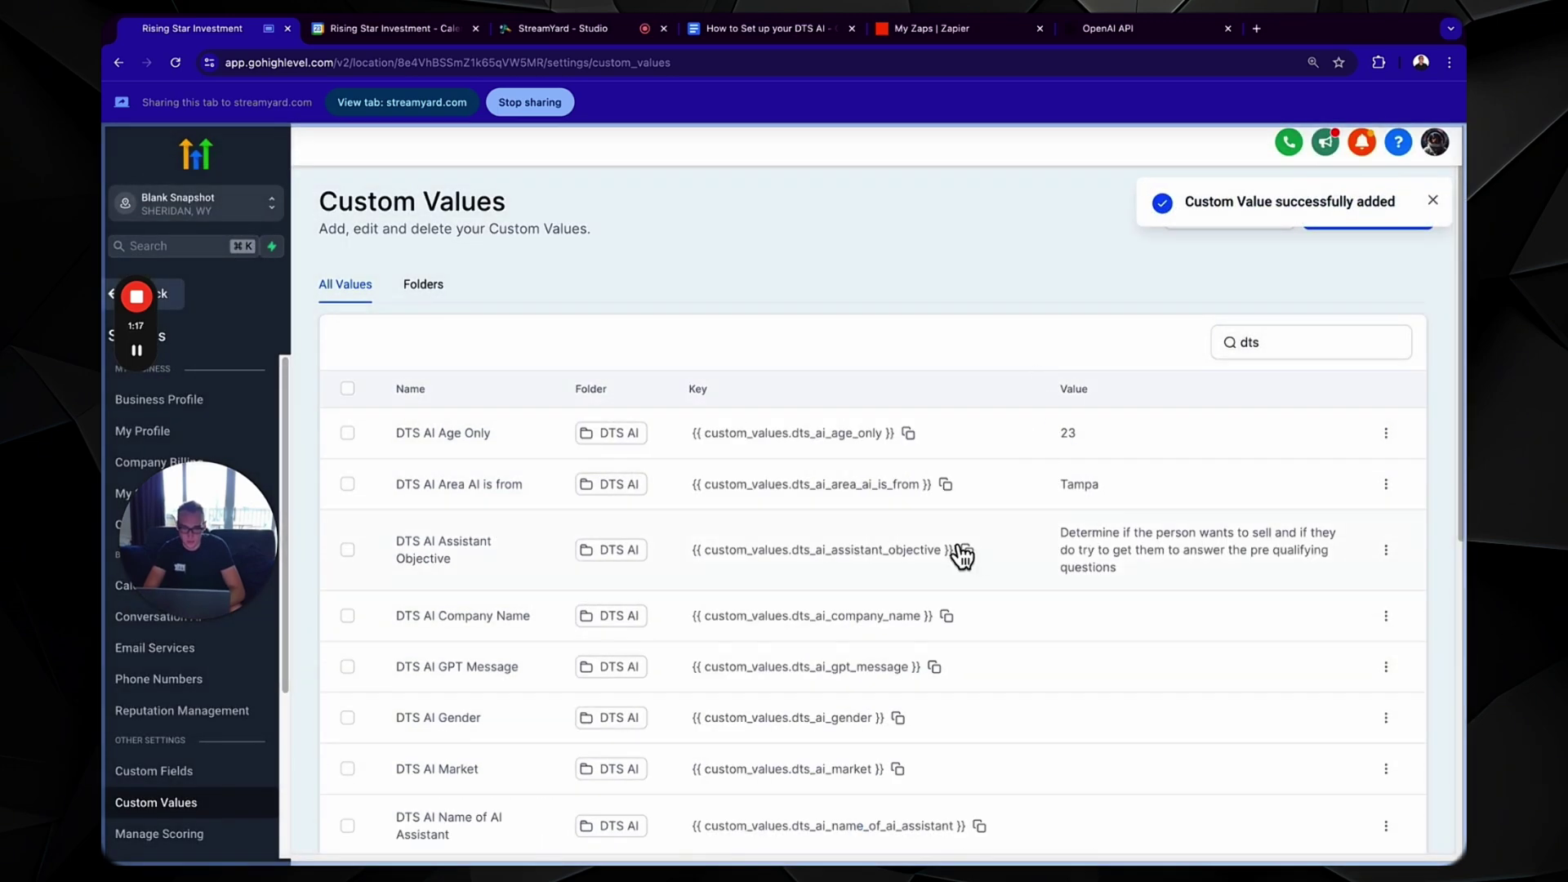
scroll(962, 557, down, 7)
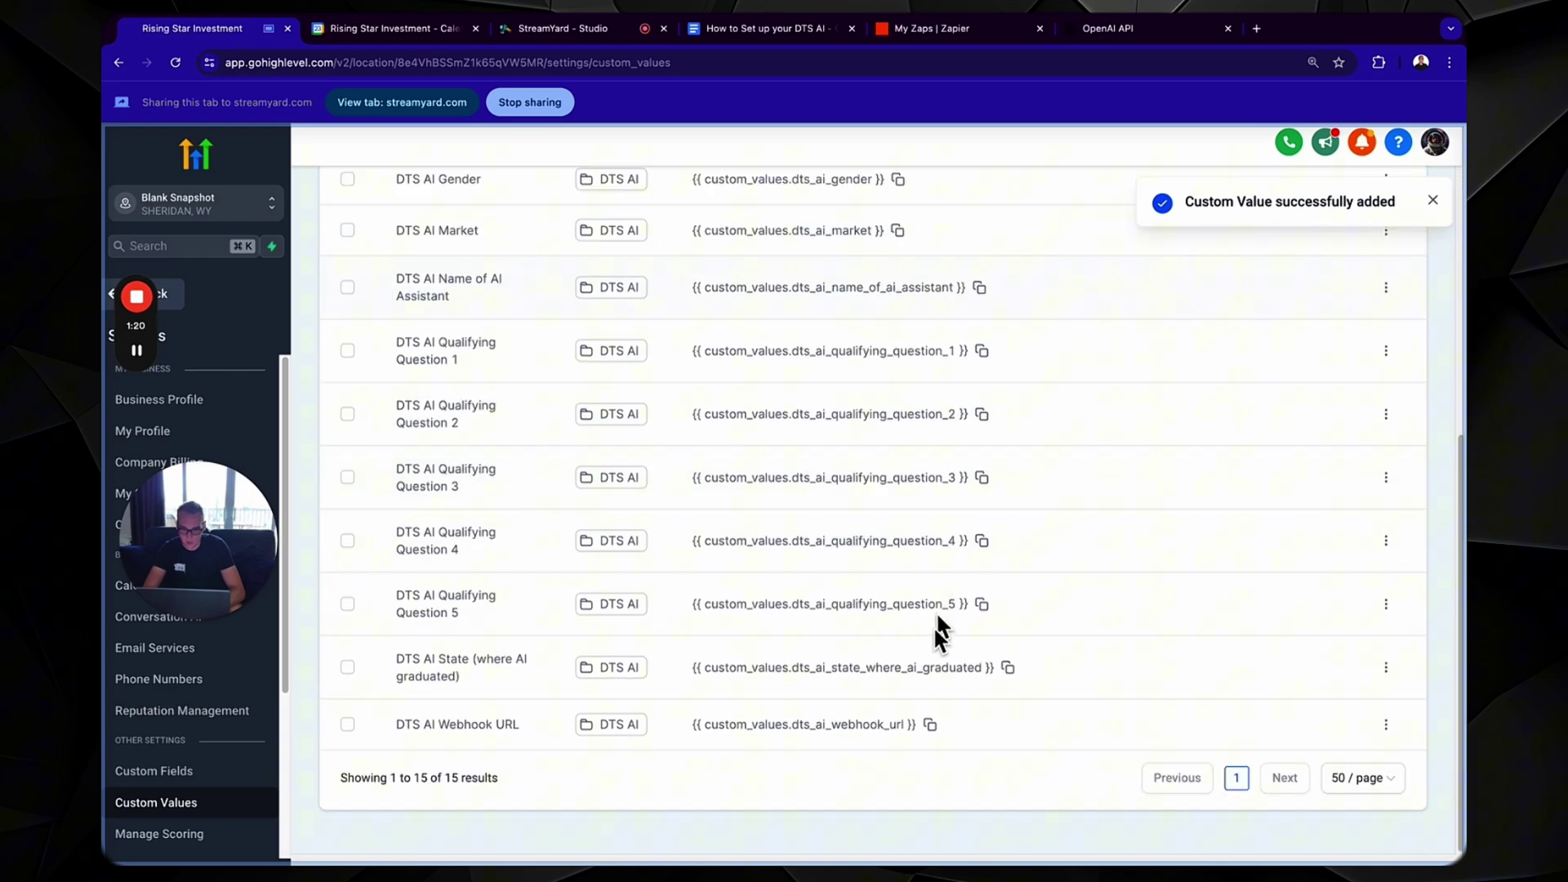
- In the setup guide, review the placeholder lines and select the GPT Message template paragraph
click(784, 30)
triple_click(515, 389)
triple_click(588, 441)
triple_click(609, 492)
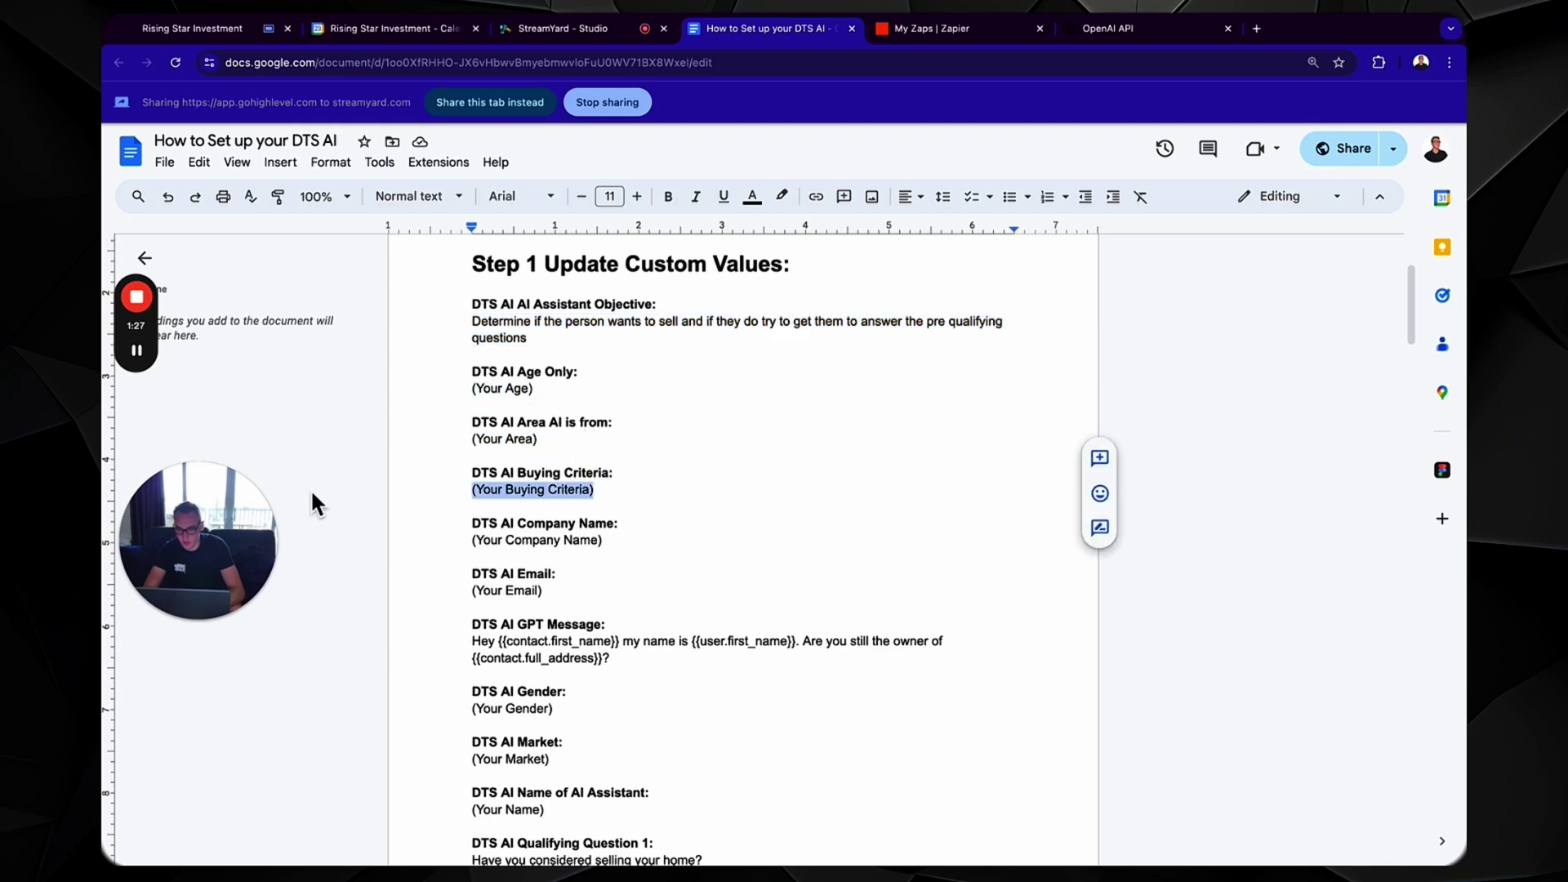
drag(605, 541, 336, 532)
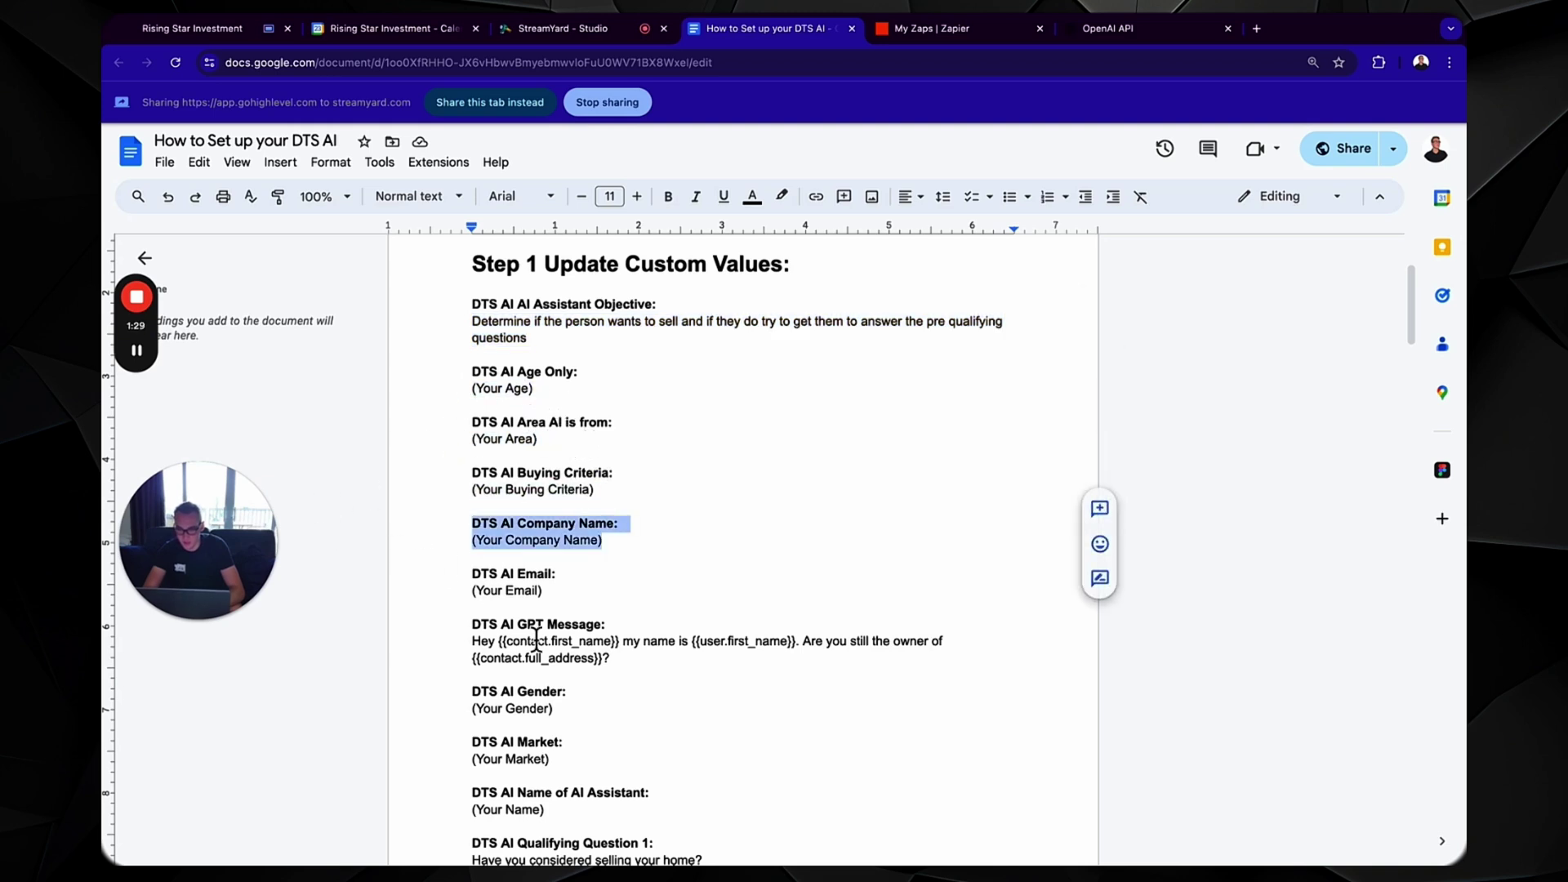
scroll(564, 424, down, 2)
click(562, 433)
triple_click(562, 433)
drag(623, 499, 472, 488)
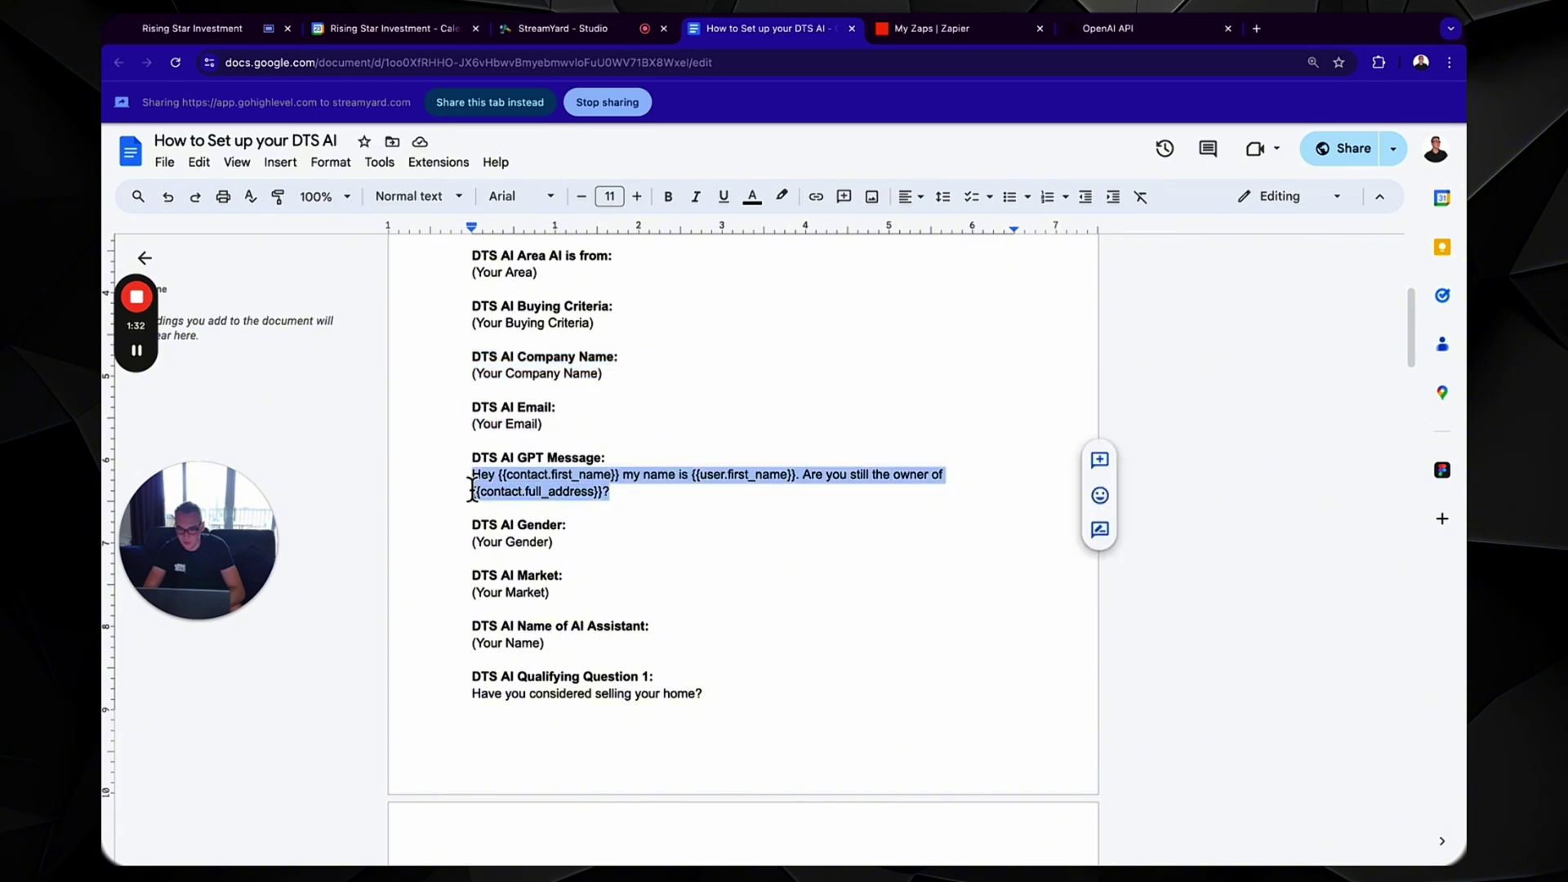
scroll(608, 535, down, 5)
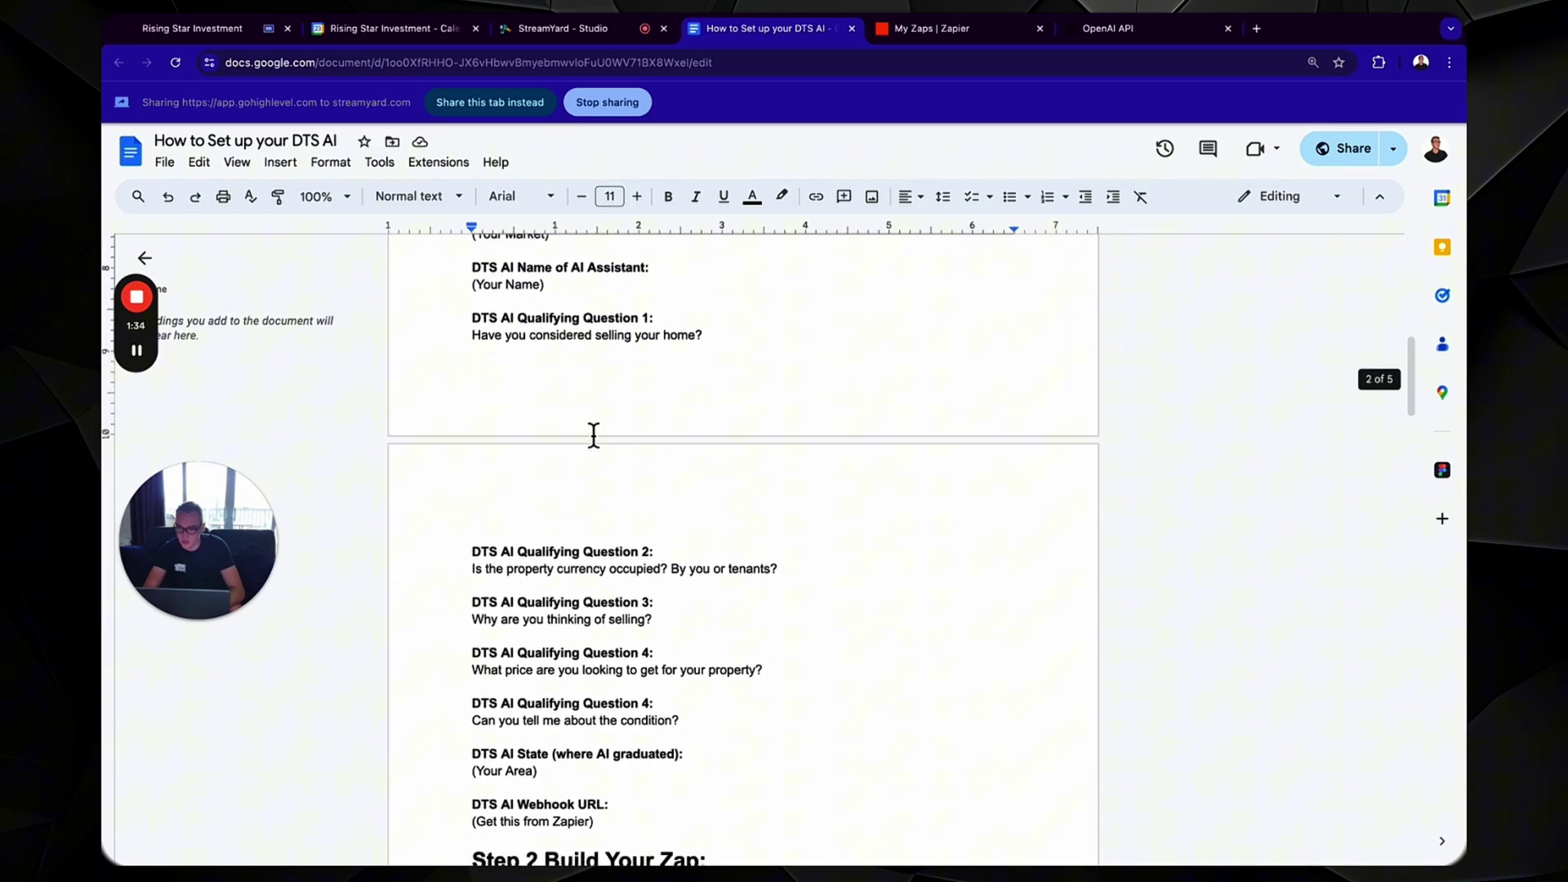
- Set DTS AI Company Name to Rising Star Investment LLC, then open GPT Message for editing
click(233, 25)
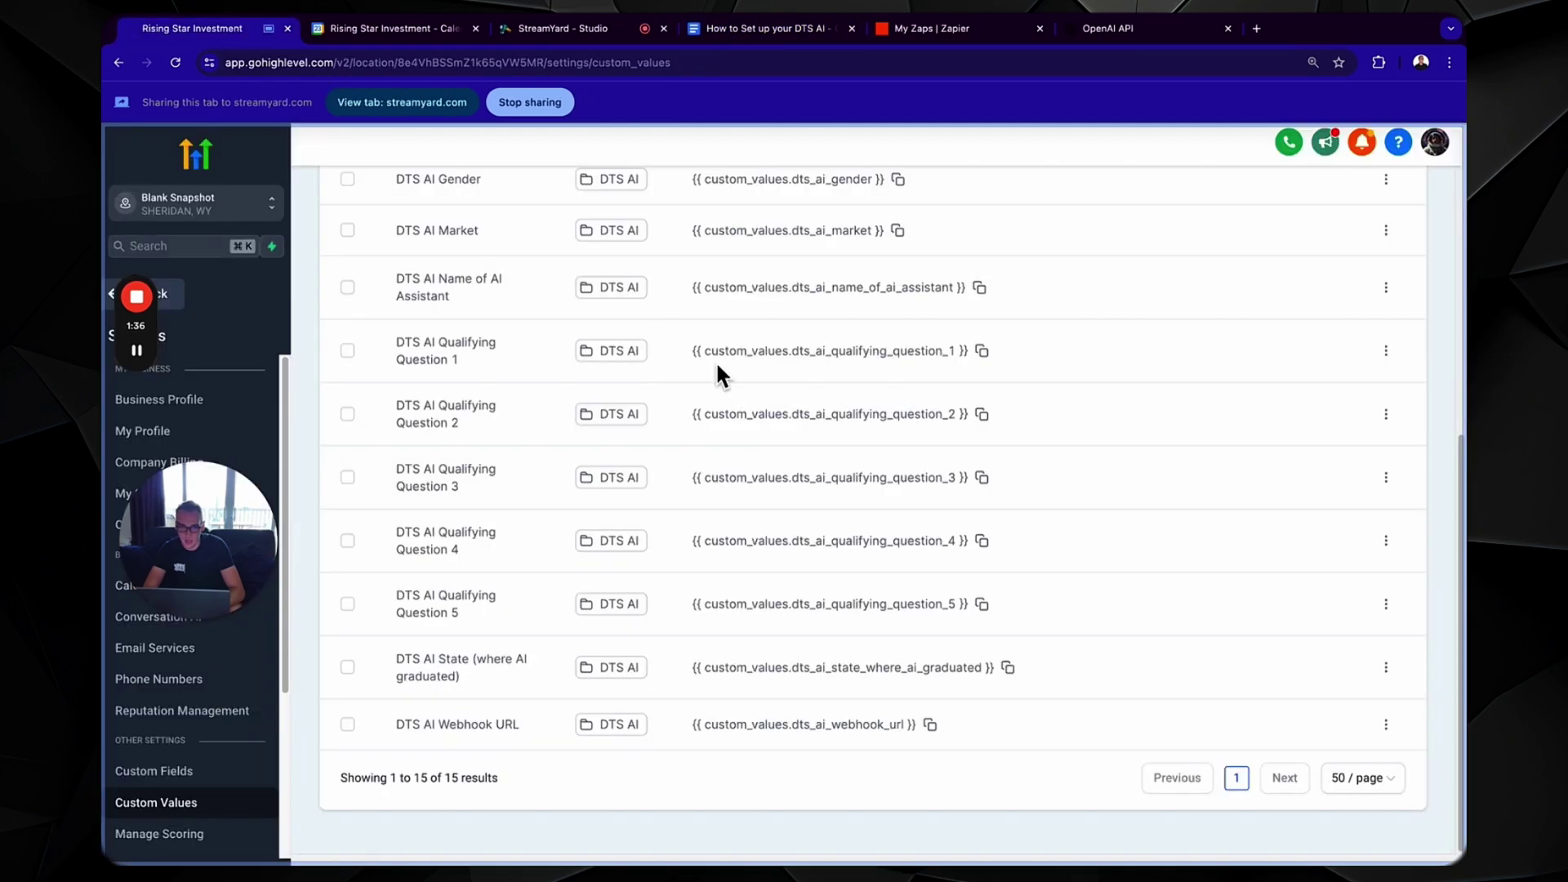
scroll(992, 454, up, 5)
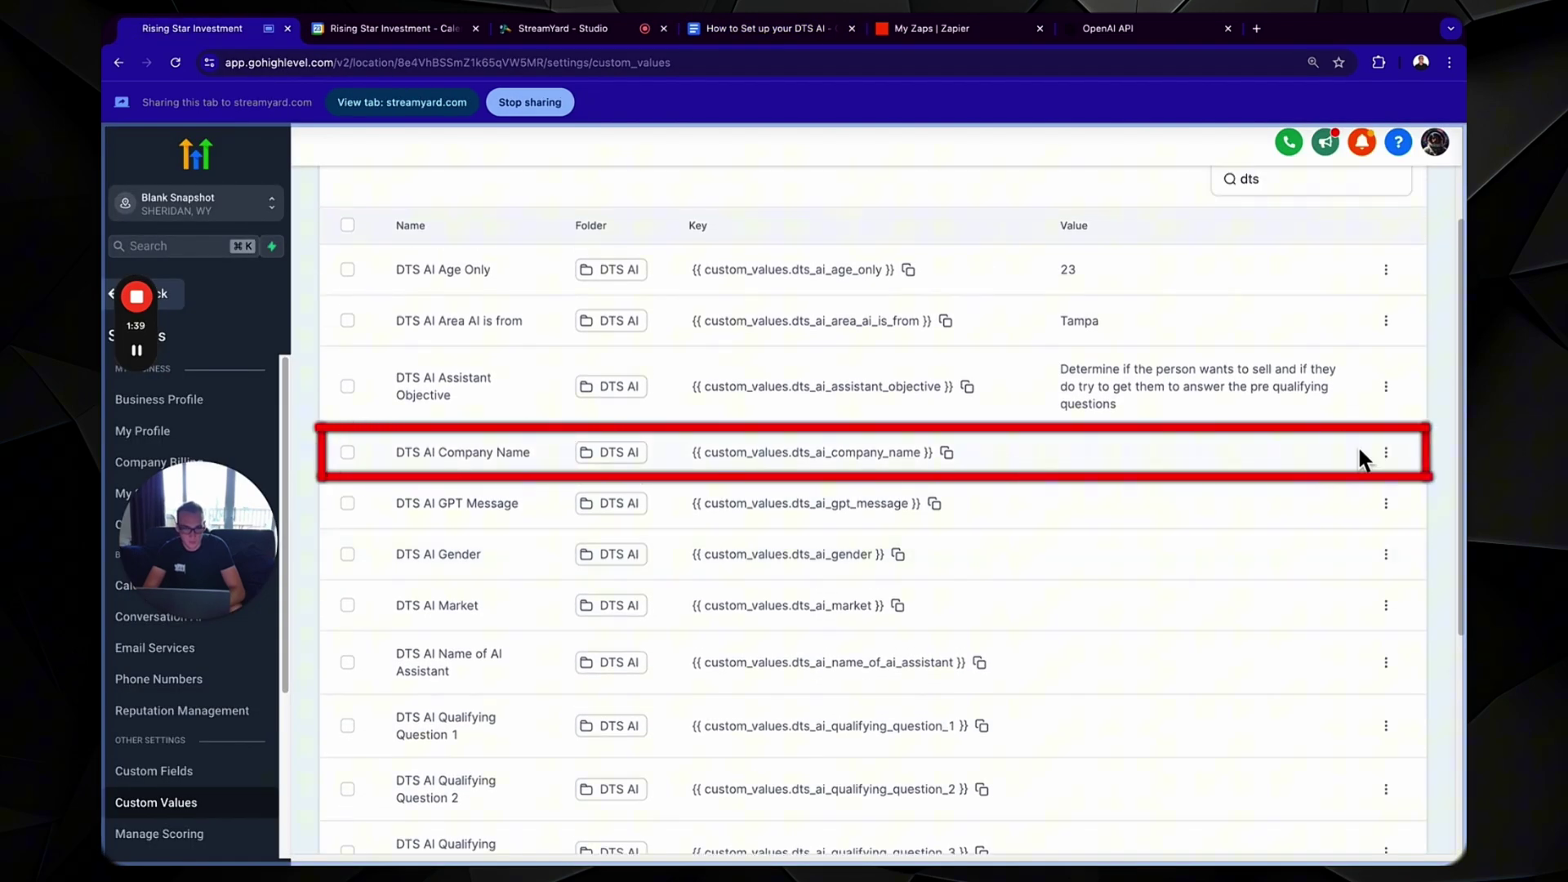
click(1386, 454)
click(1350, 510)
click(856, 522)
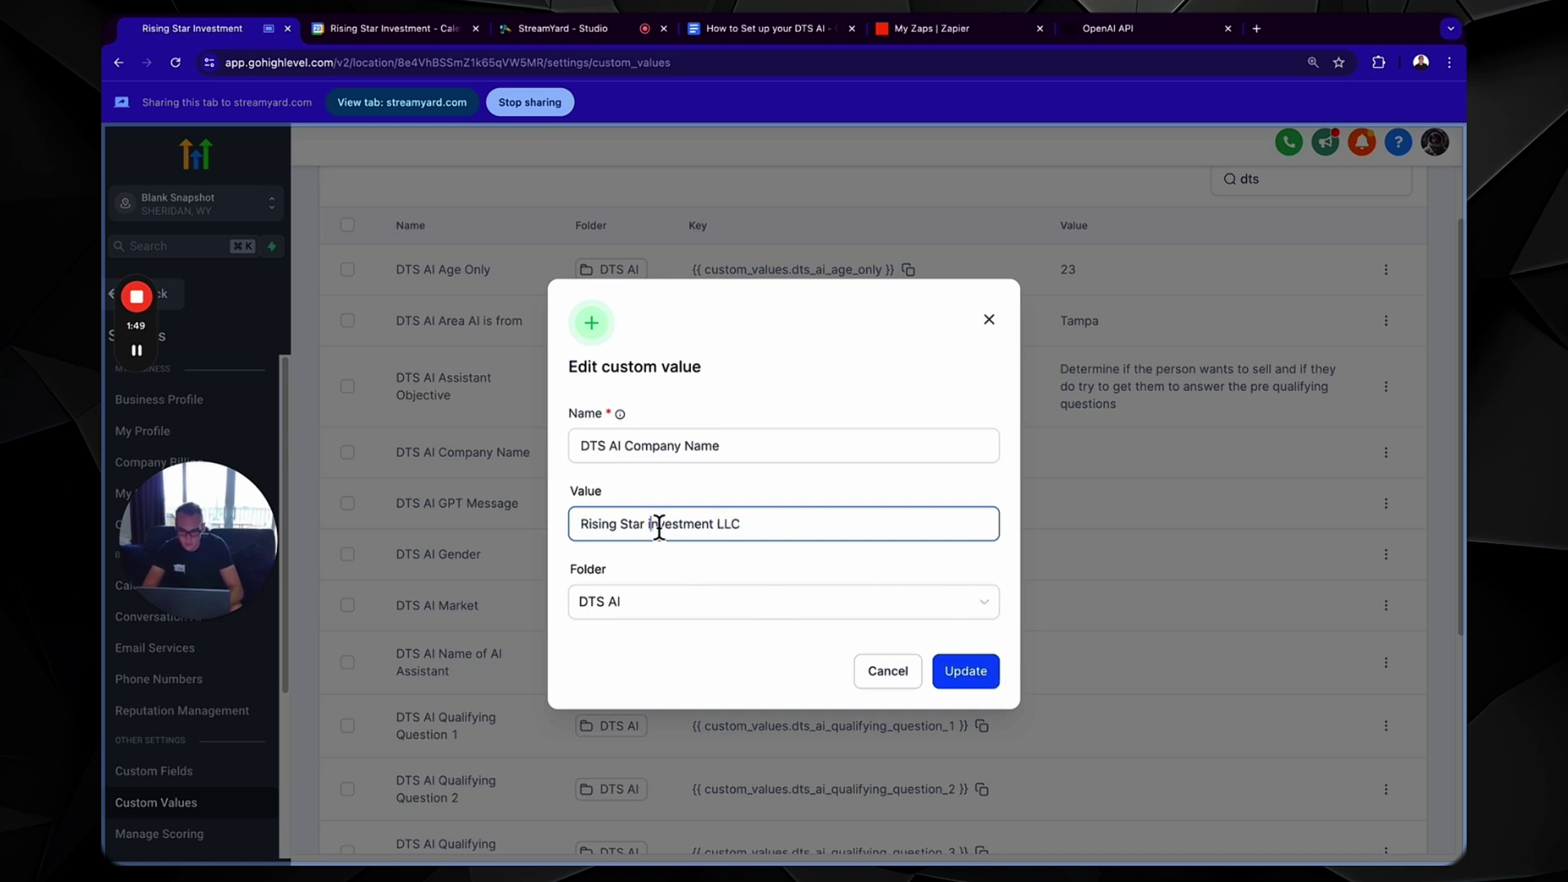
text(I)
click(956, 671)
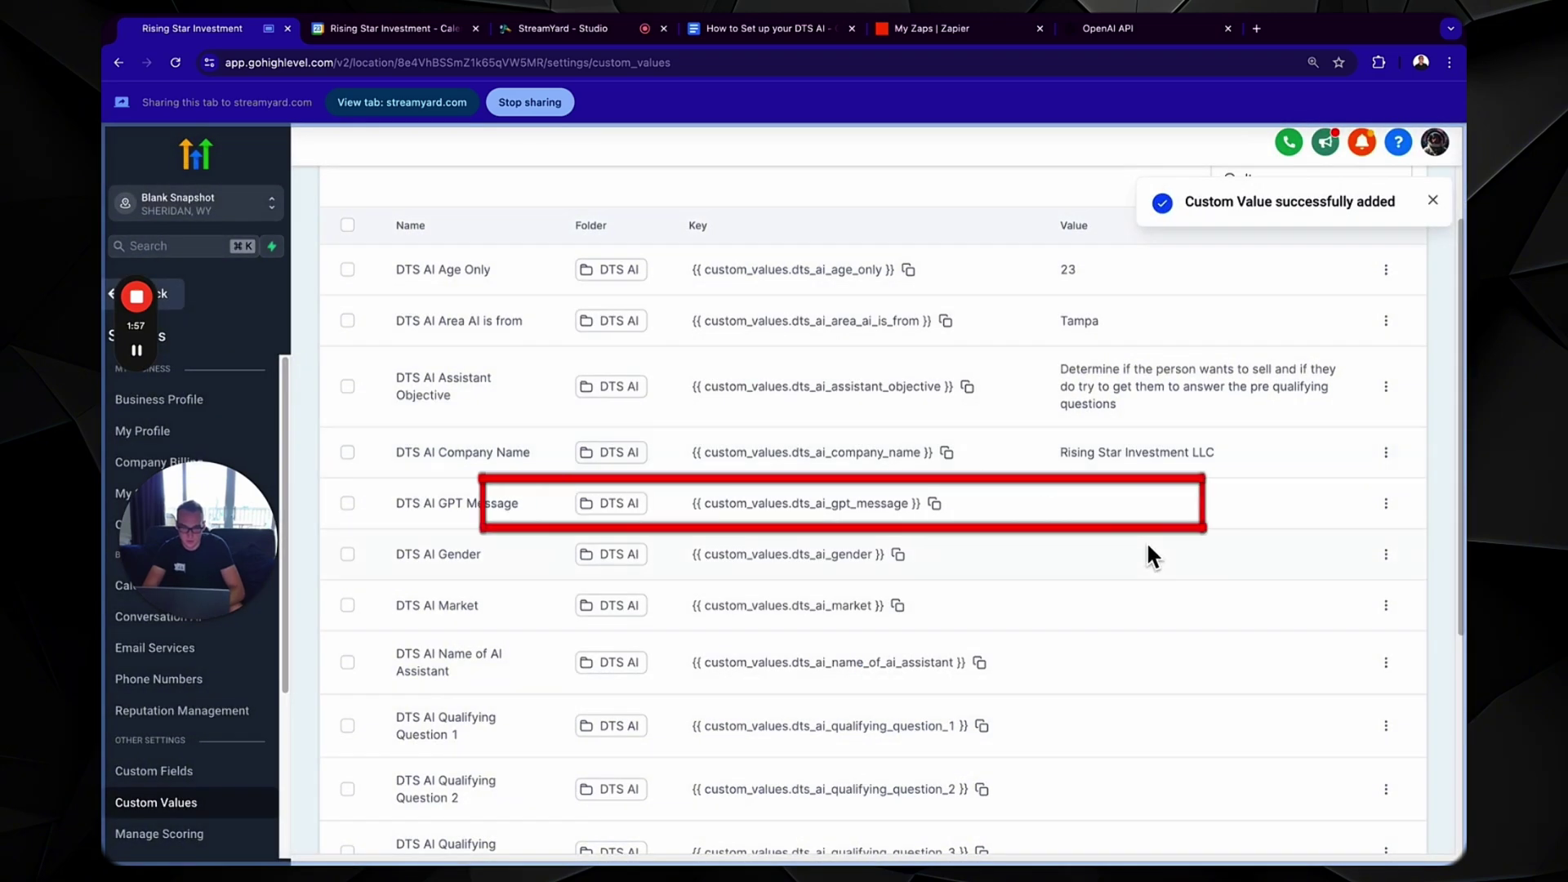
click(1387, 504)
click(1366, 562)
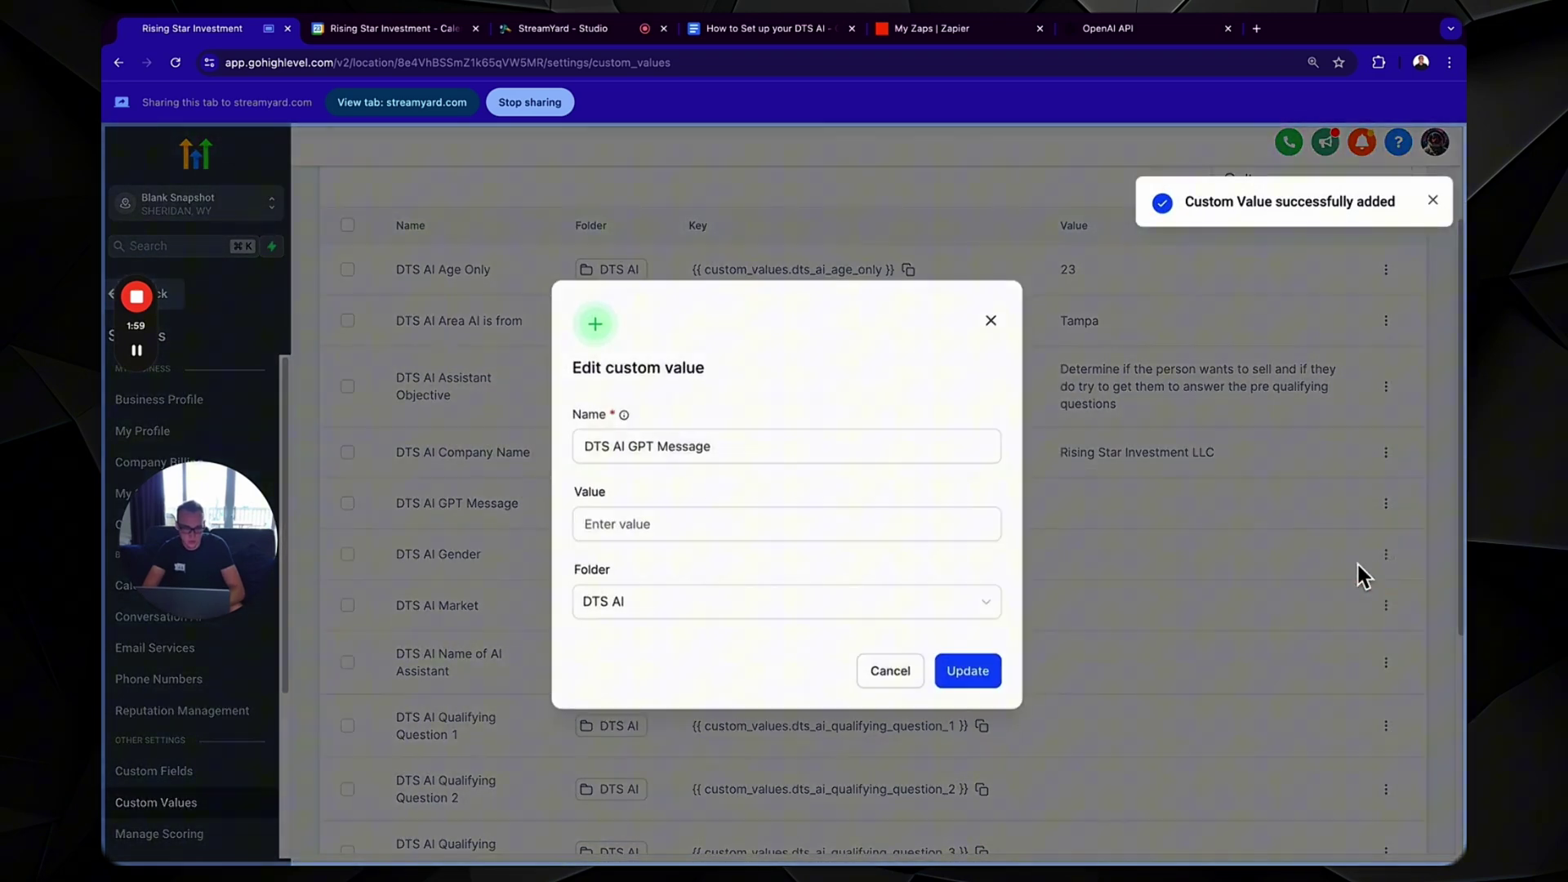
- Paste the copied greeting template into the DTS AI GPT Message value and save it
click(771, 33)
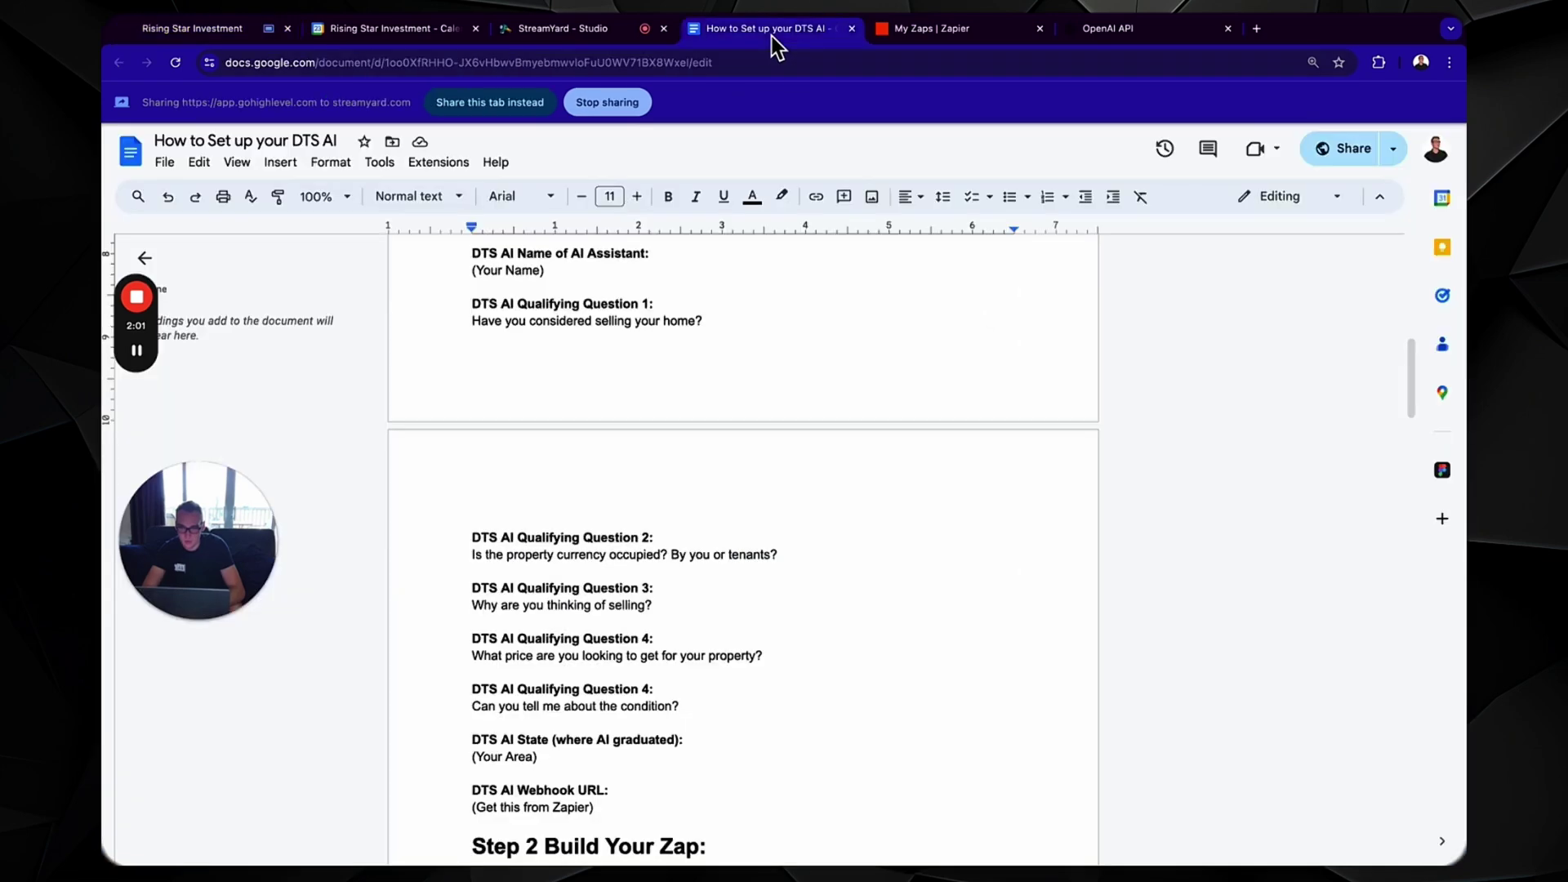
scroll(621, 572, up, 5)
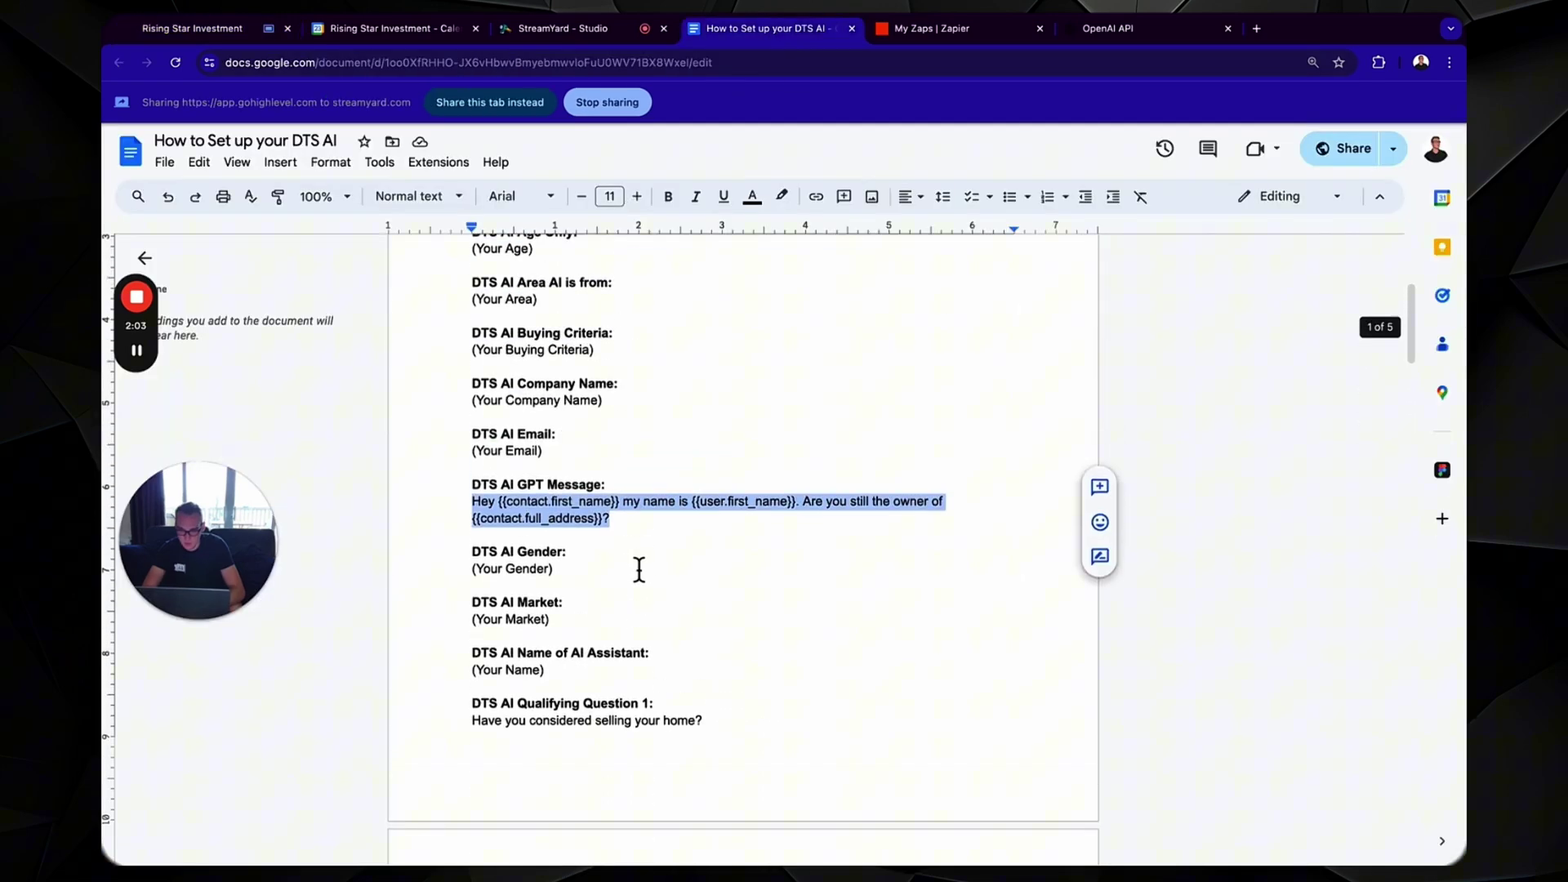
click(243, 33)
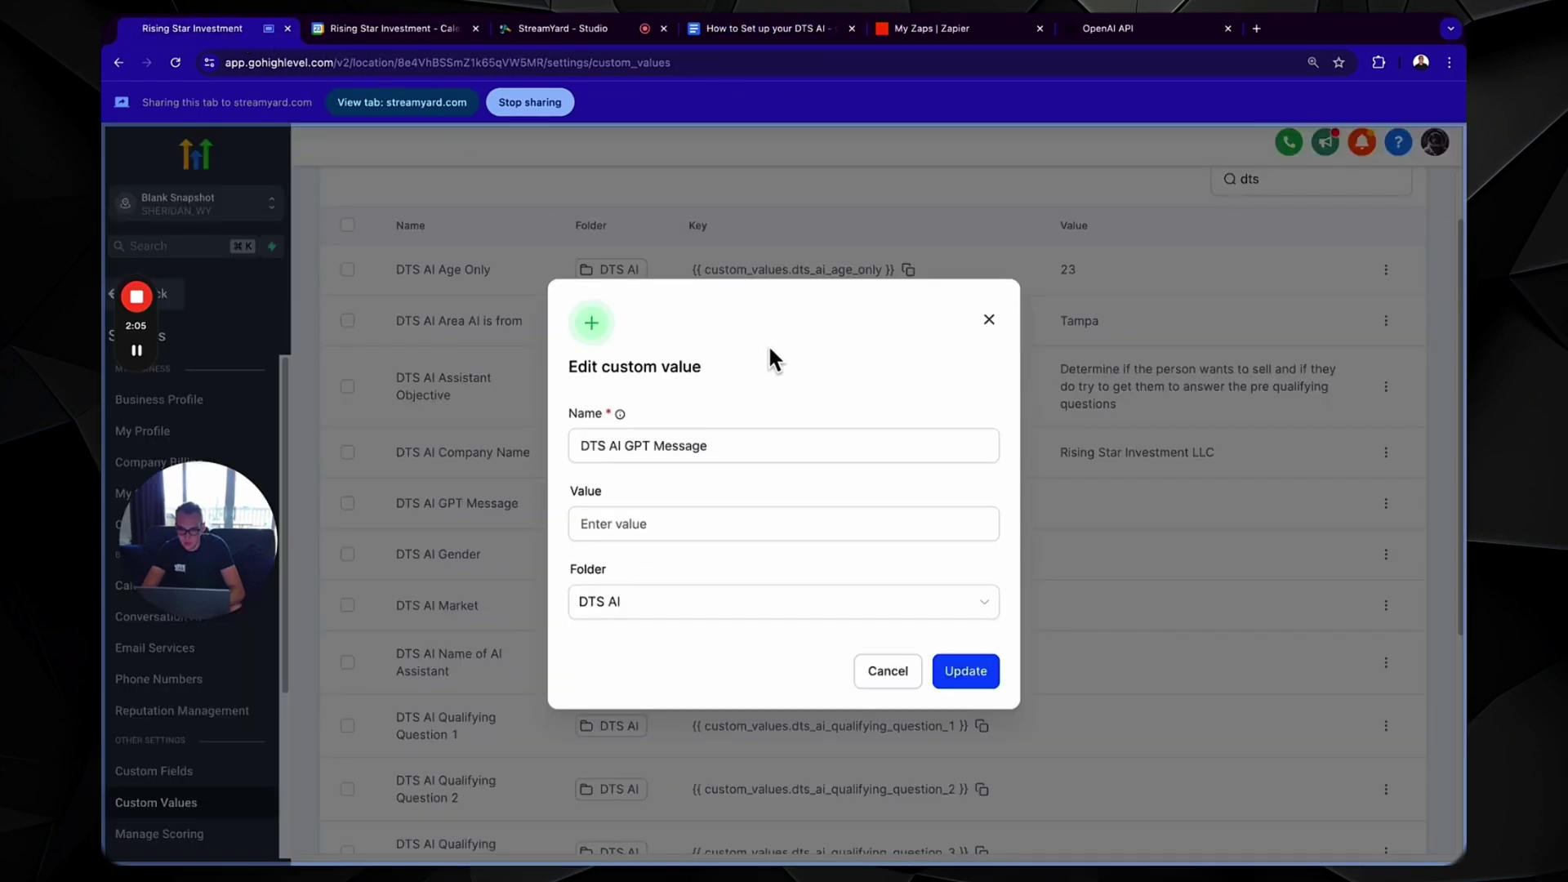
click(749, 526)
text(Hey {{contact.first_name}} my name is {{user.first_name}}. Are you still the owner of {{contact.full_address}}?)
click(966, 665)
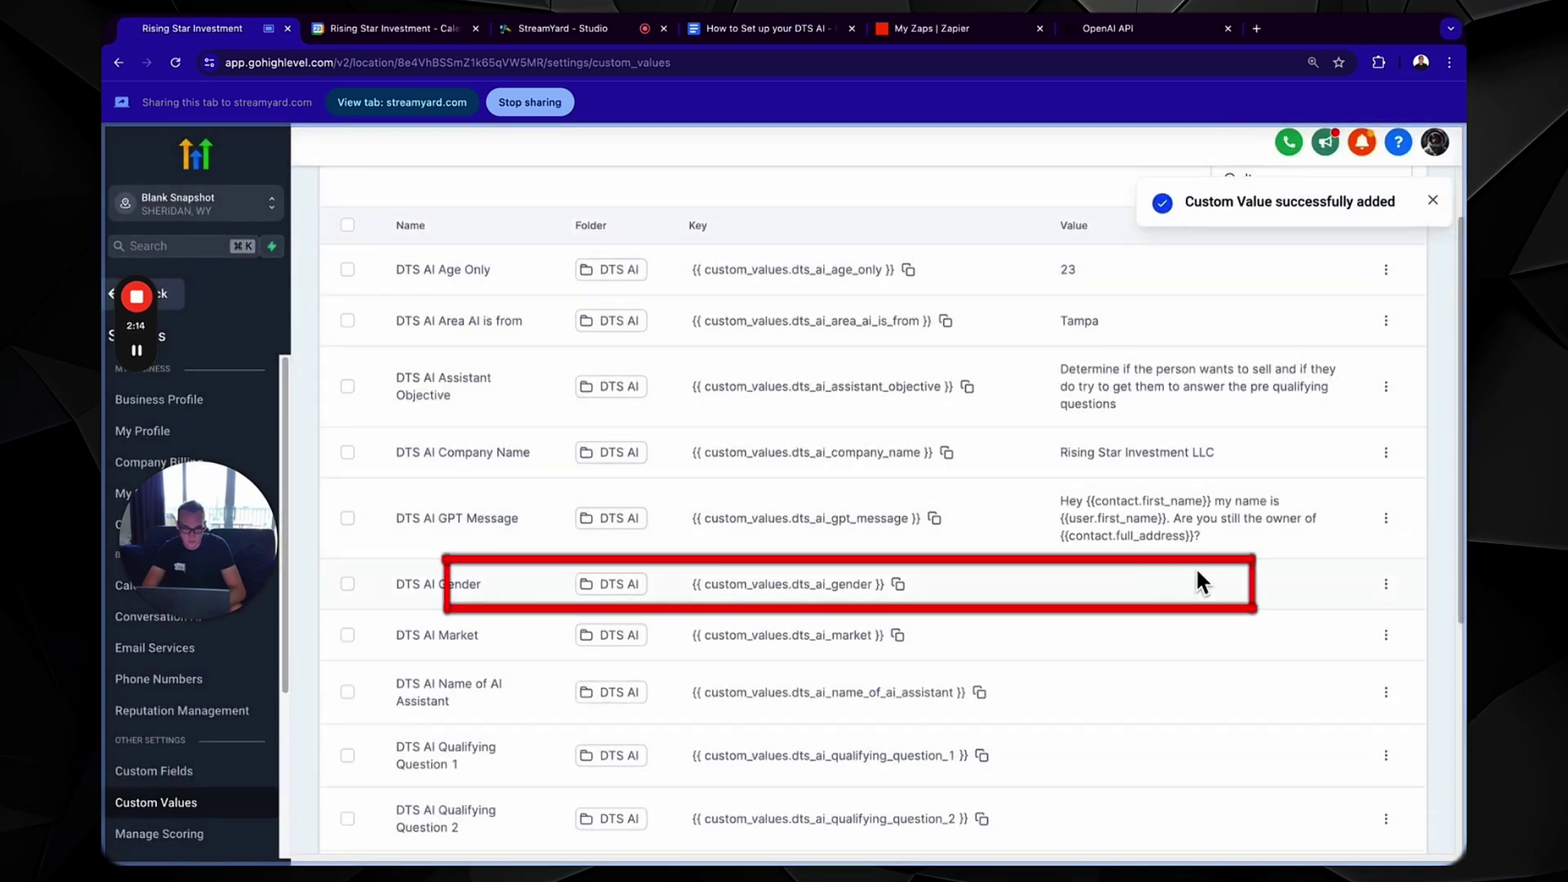
- Set the DTS AI Gender custom value to Male
click(1386, 584)
click(1330, 643)
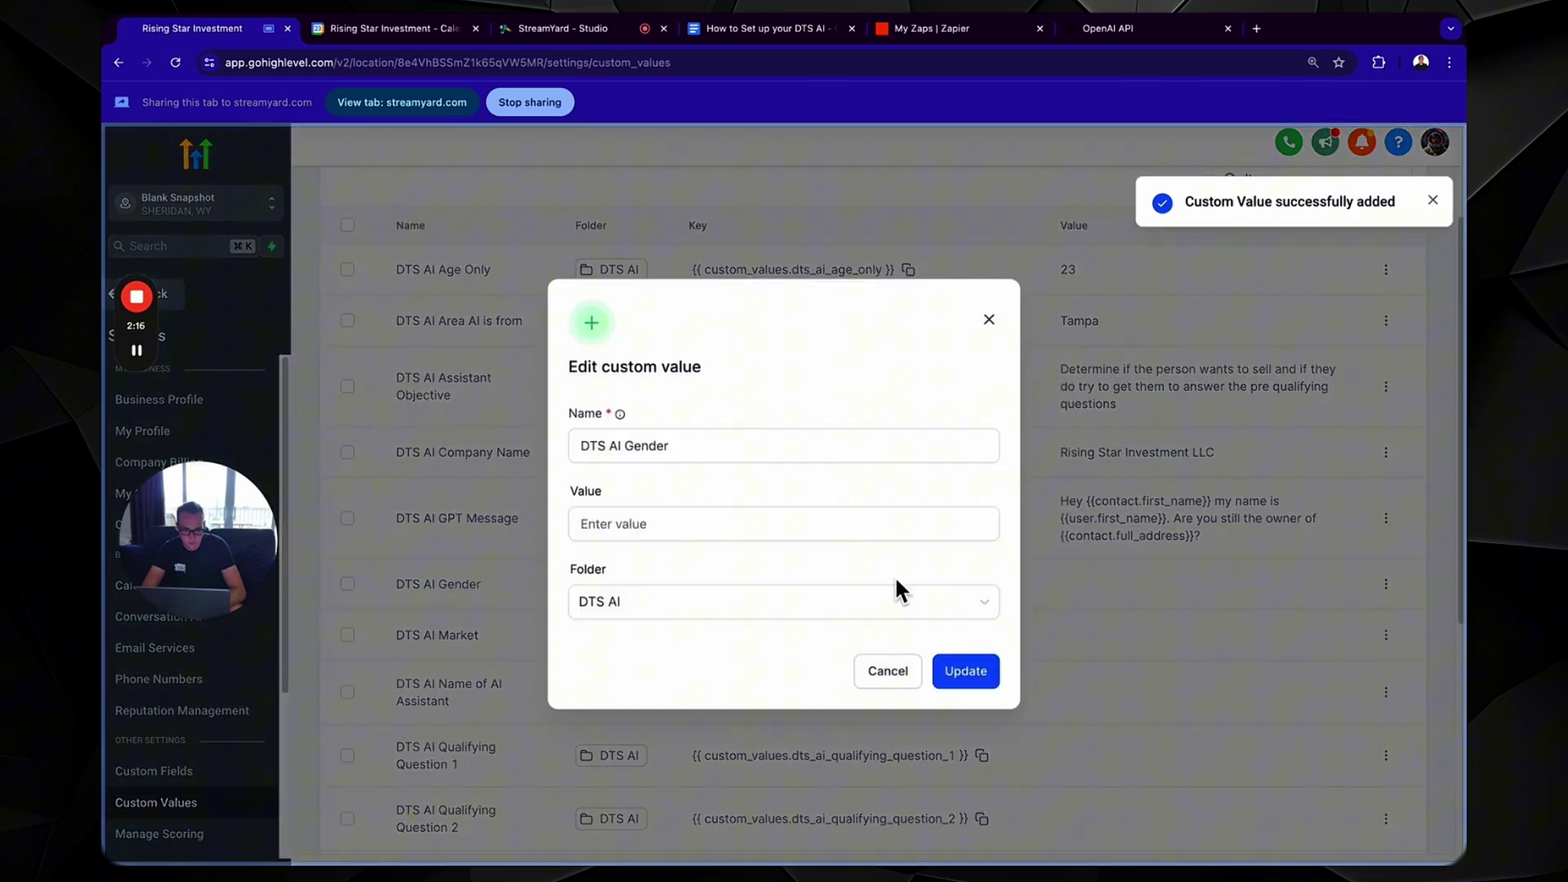
click(823, 525)
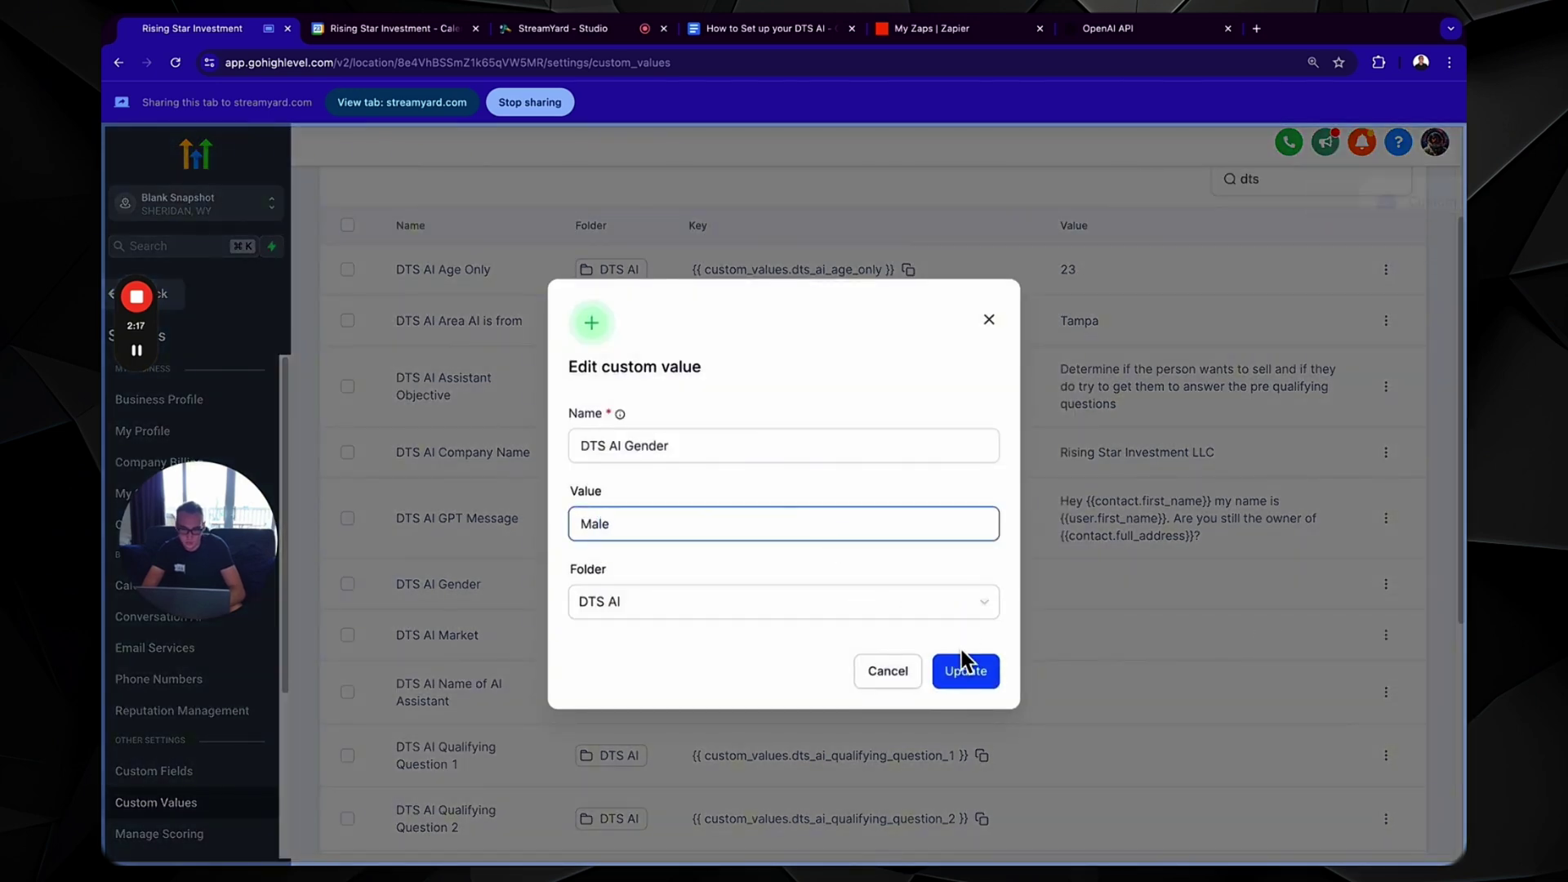
click(968, 671)
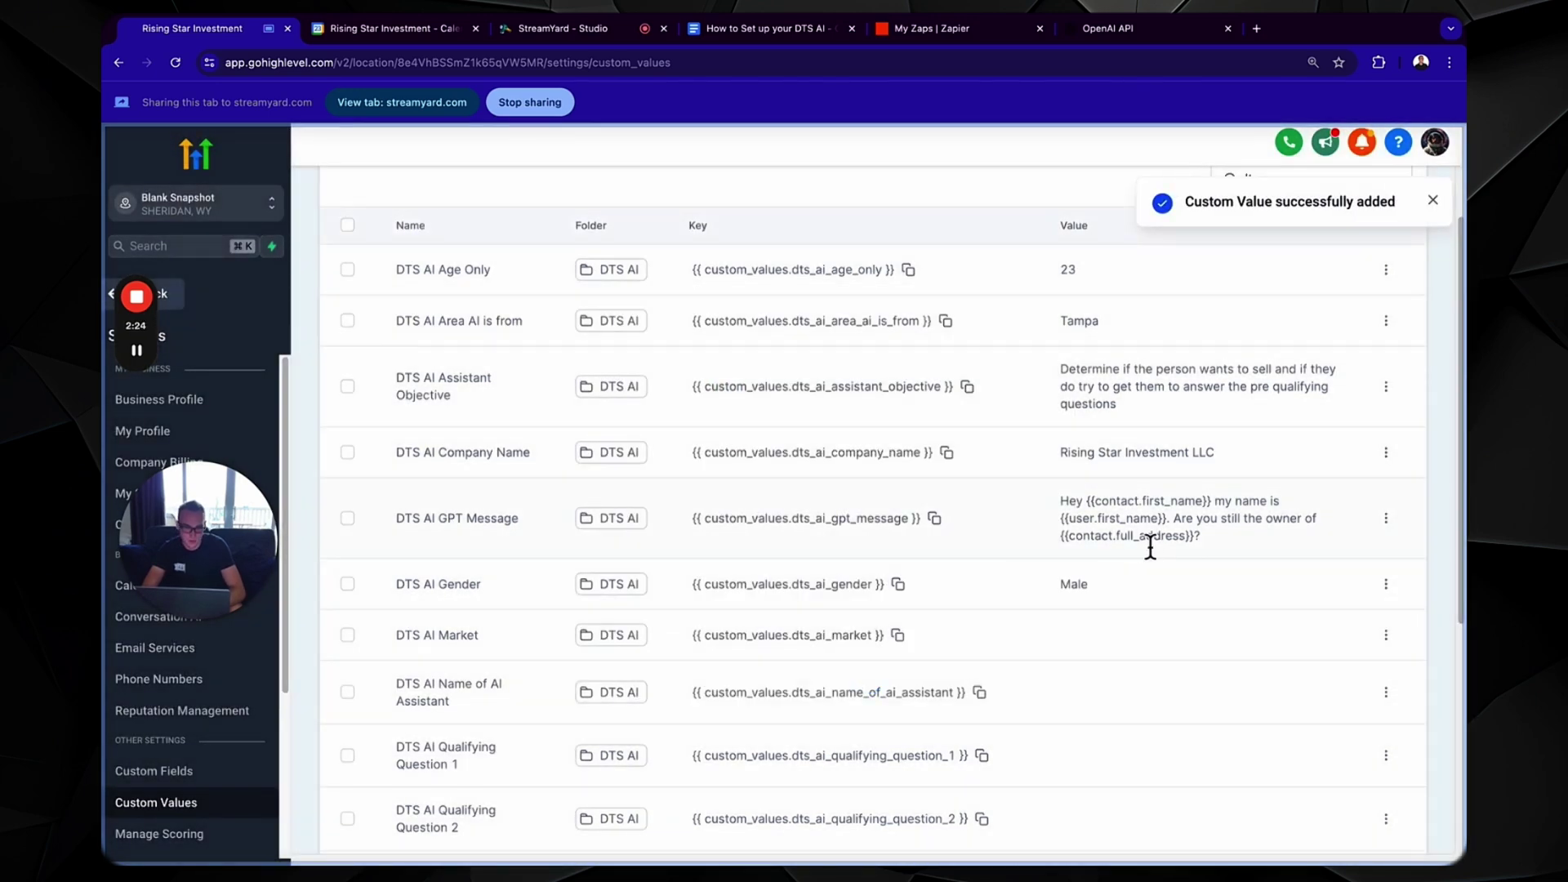
- Set the DTS AI Market custom value to Florida
scroll(1127, 658, down, 2)
click(1386, 537)
click(1341, 601)
click(856, 527)
text(Floris)
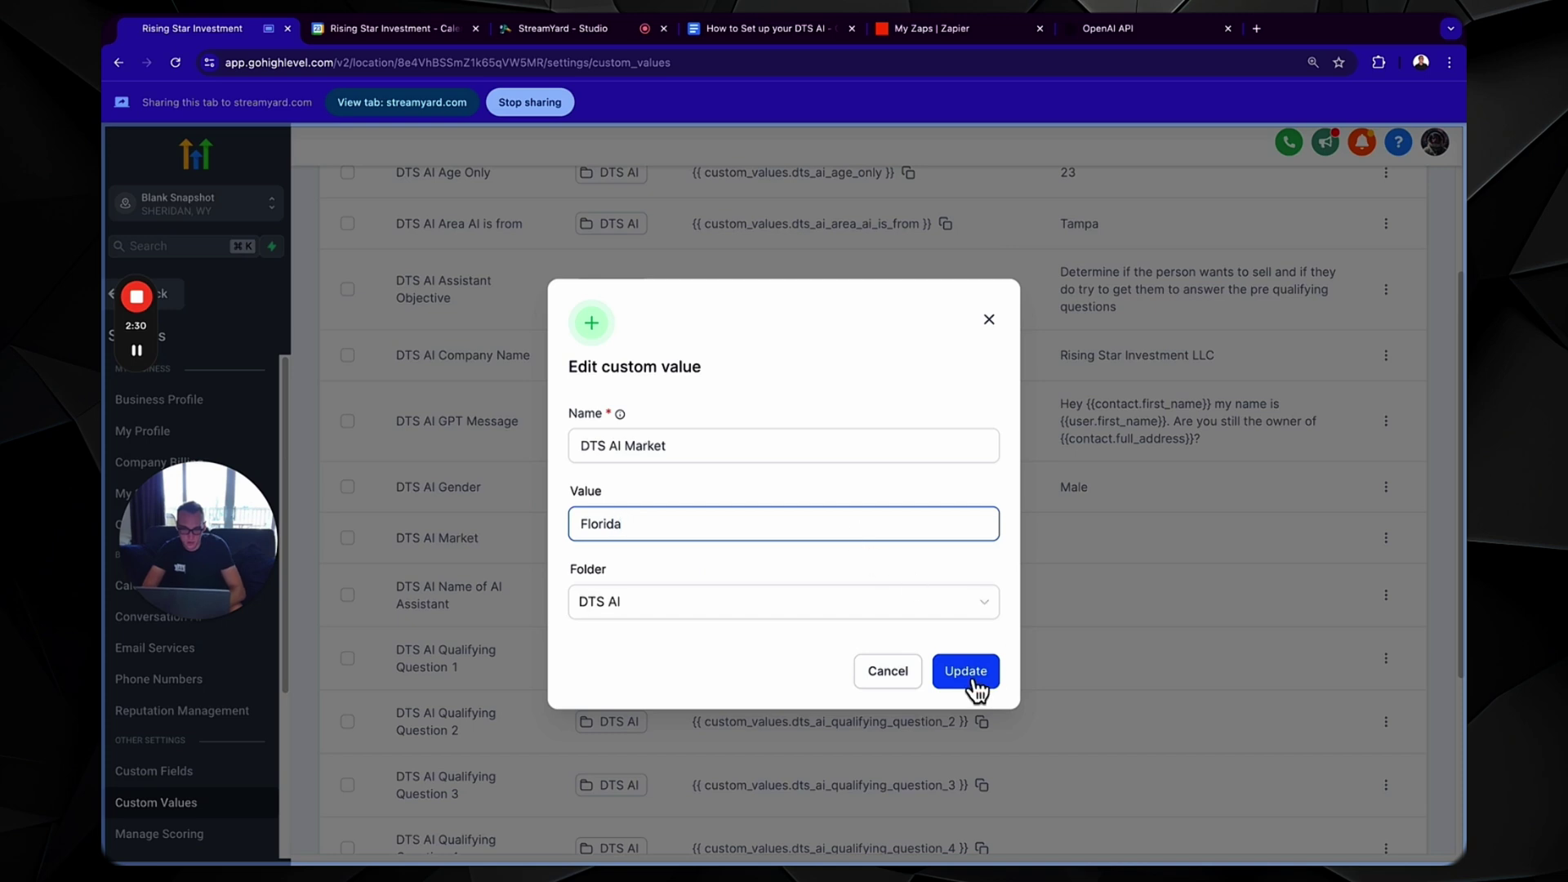
click(975, 683)
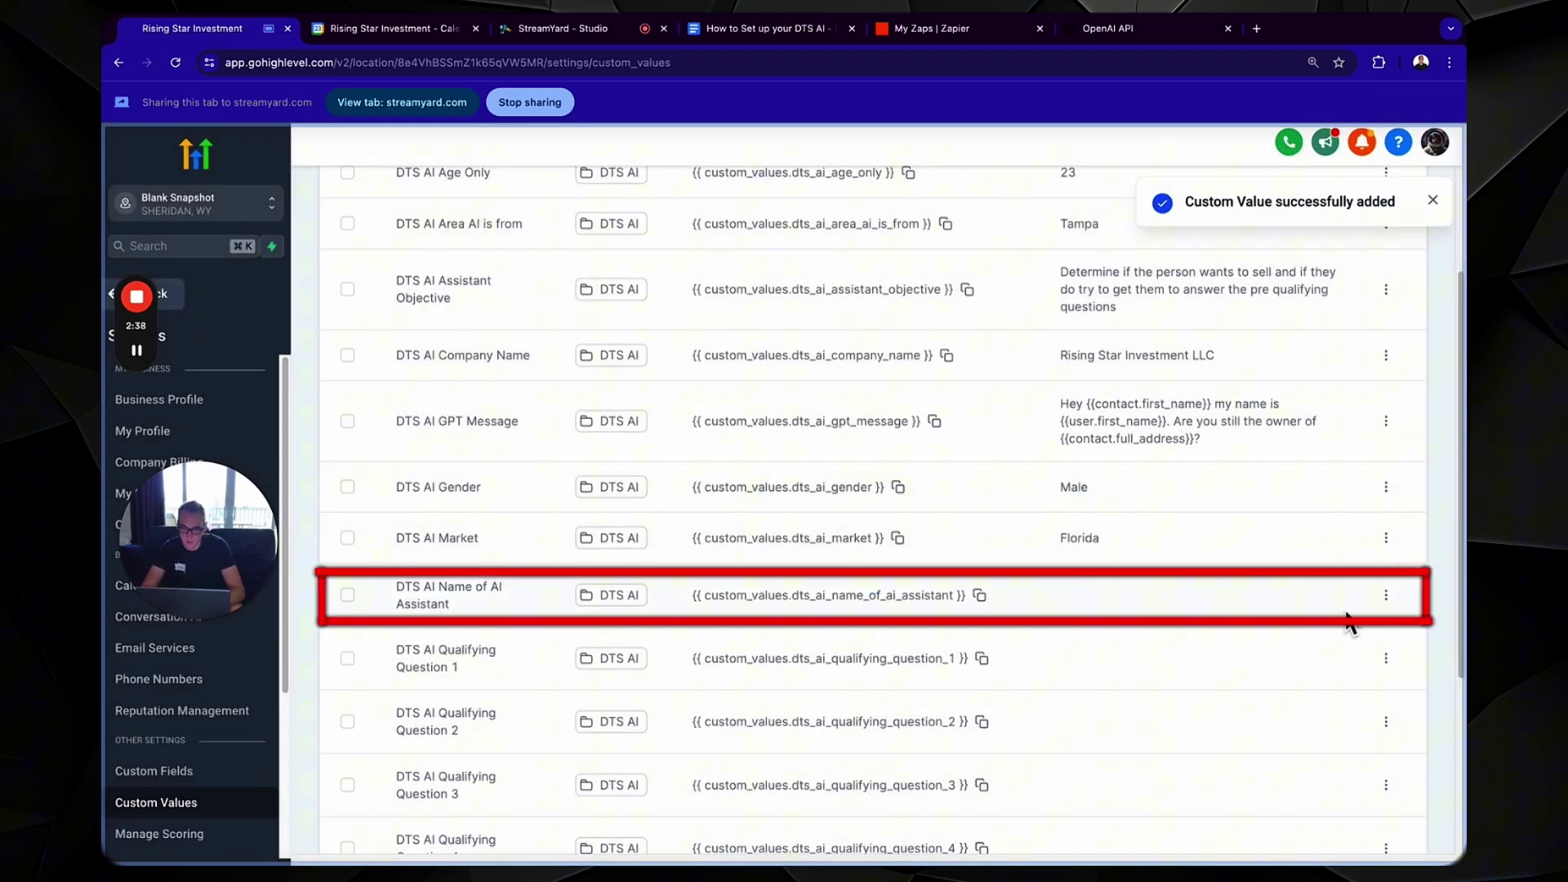
- Start entering the AI assistant's name in the Name of AI Assistant value
click(1387, 595)
click(1371, 651)
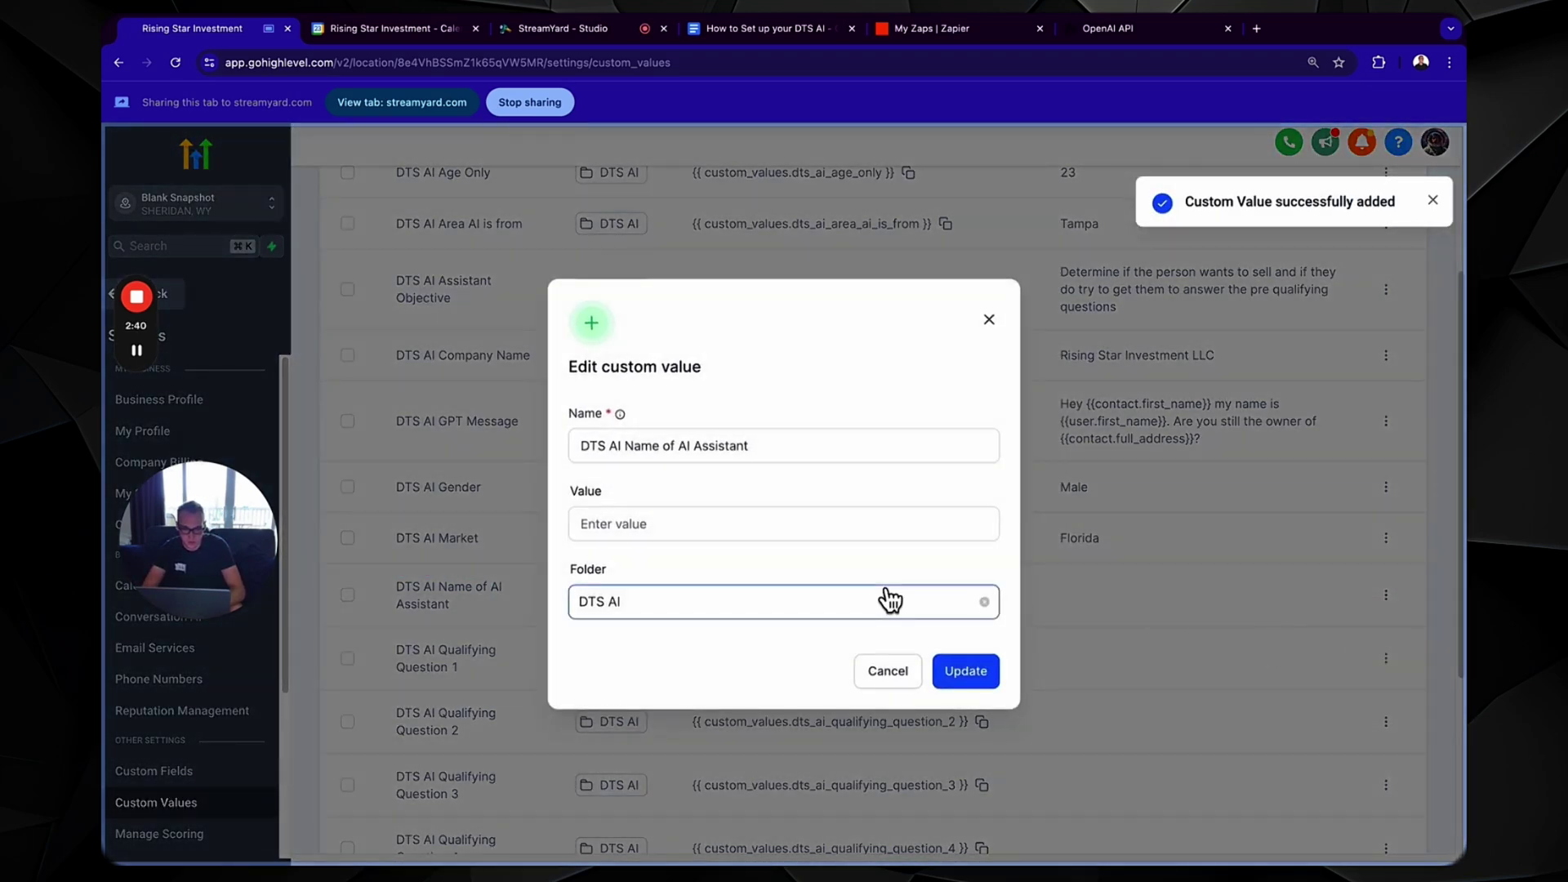
click(769, 526)
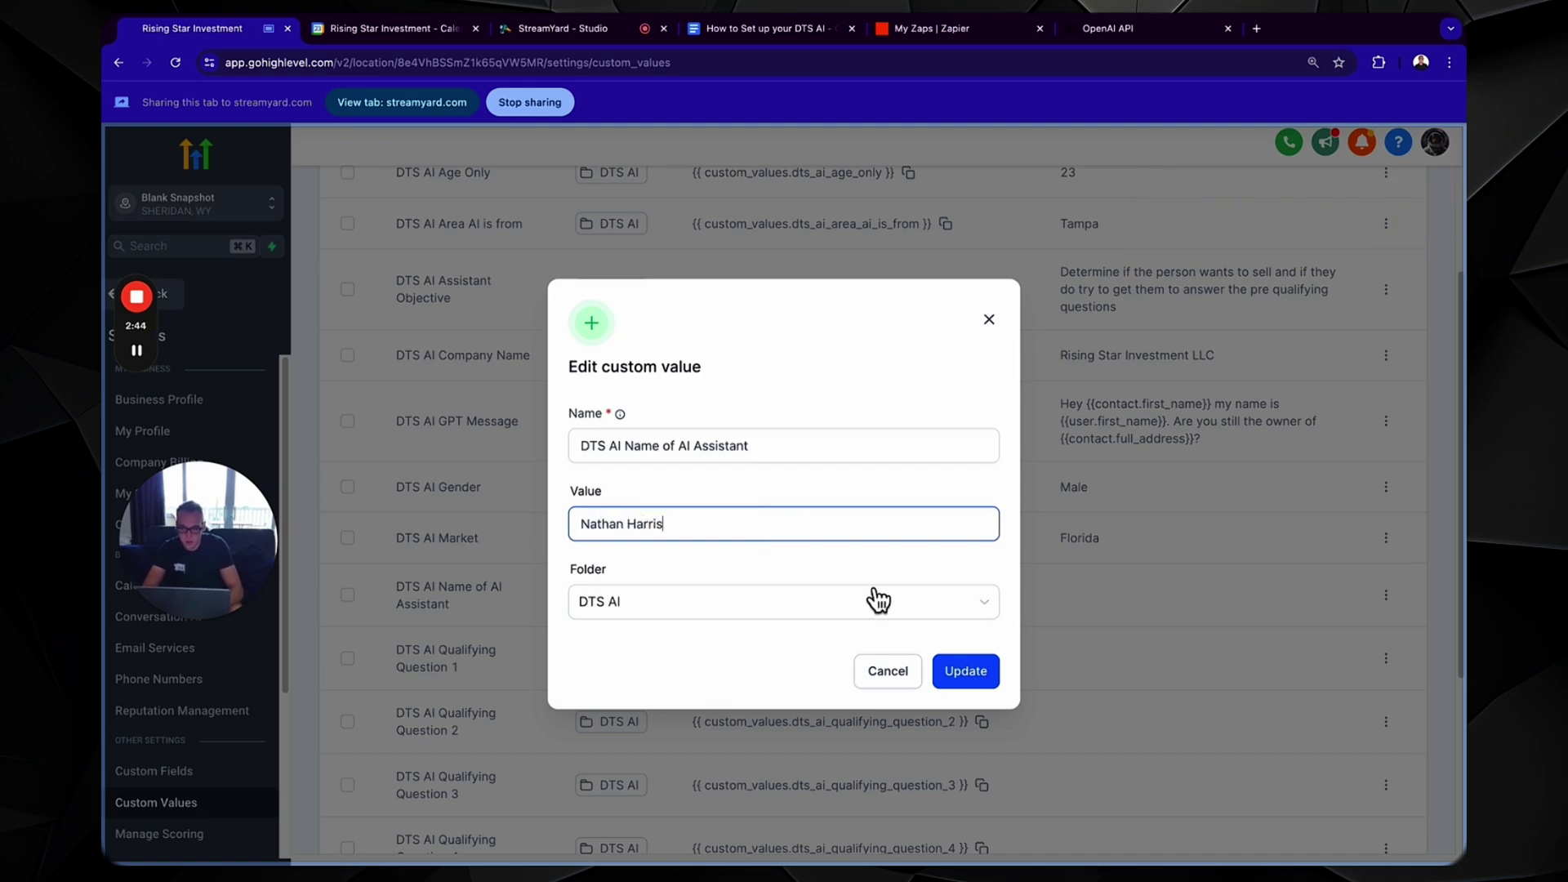
- Save the assistant name and fill Qualifying Question 1 with the guide's first question
click(972, 677)
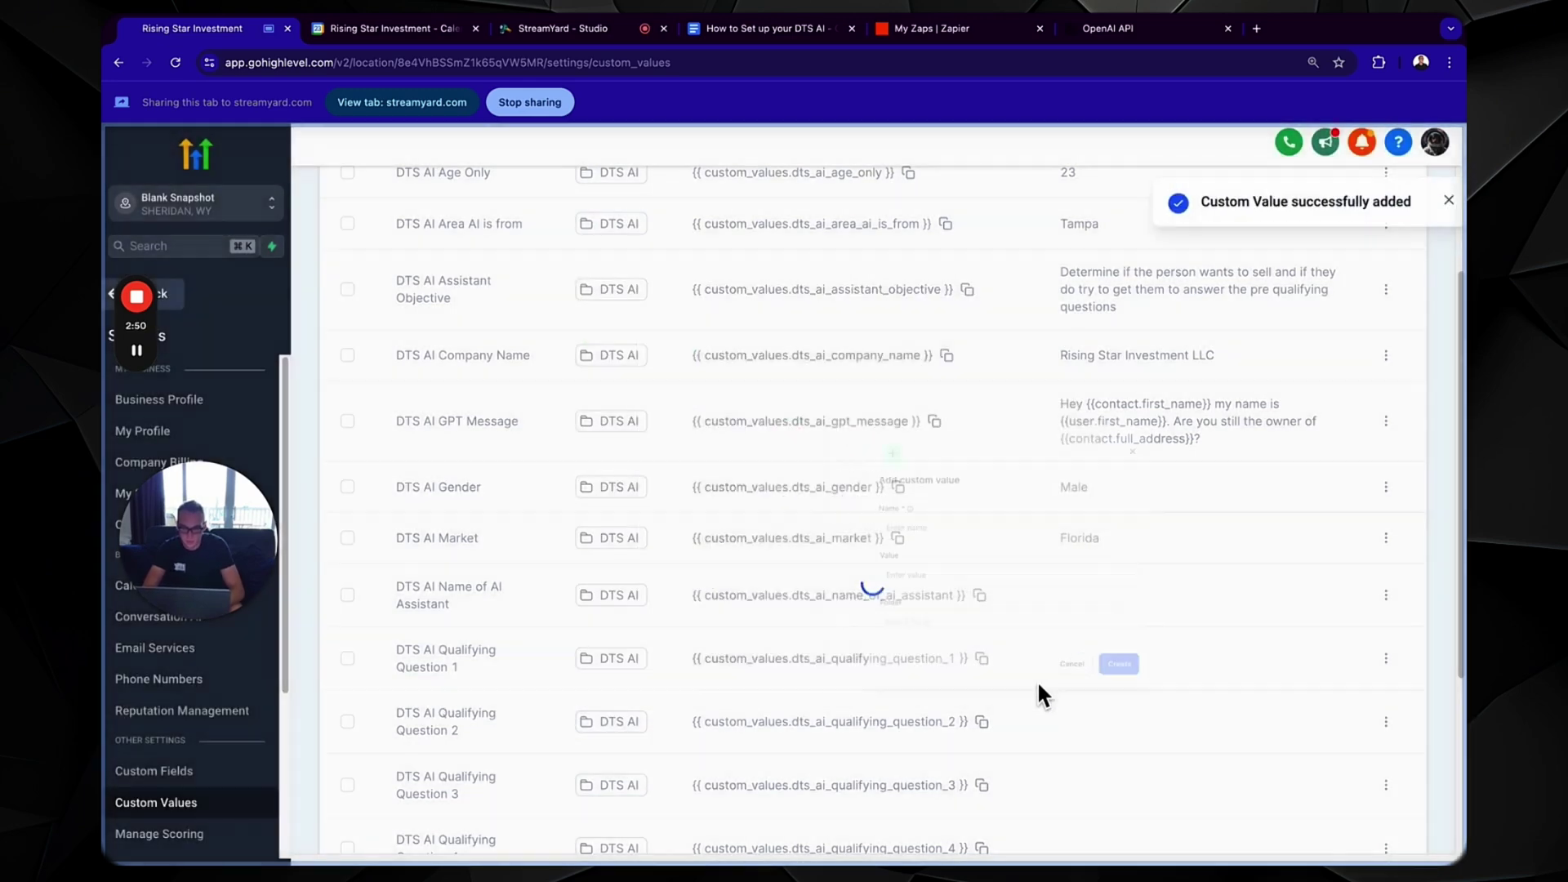
scroll(1060, 704, down, 2)
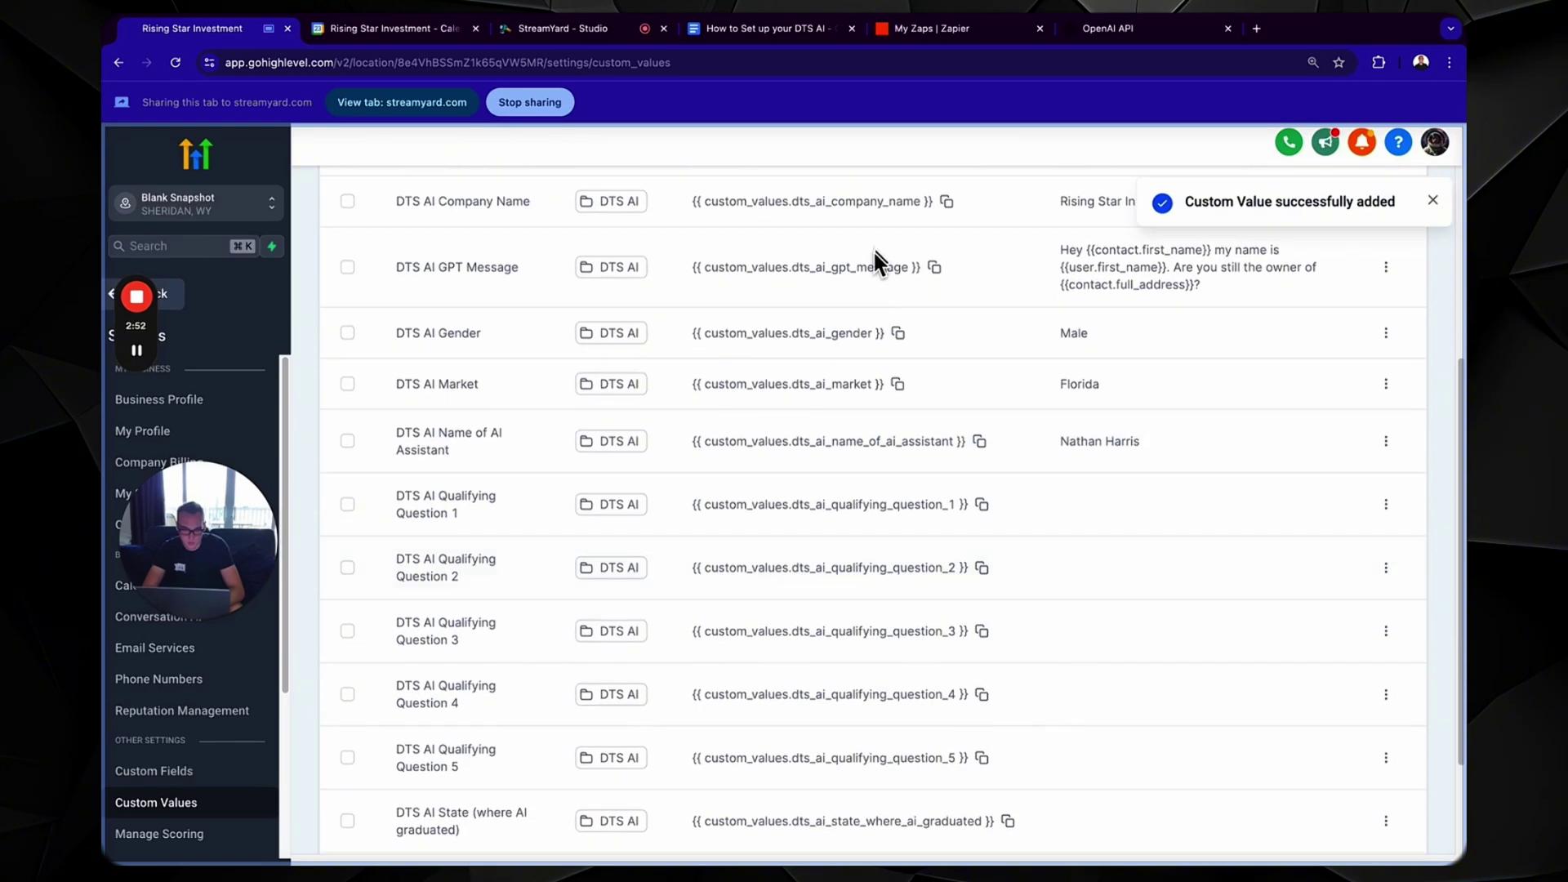
click(740, 28)
scroll(623, 562, down, 3)
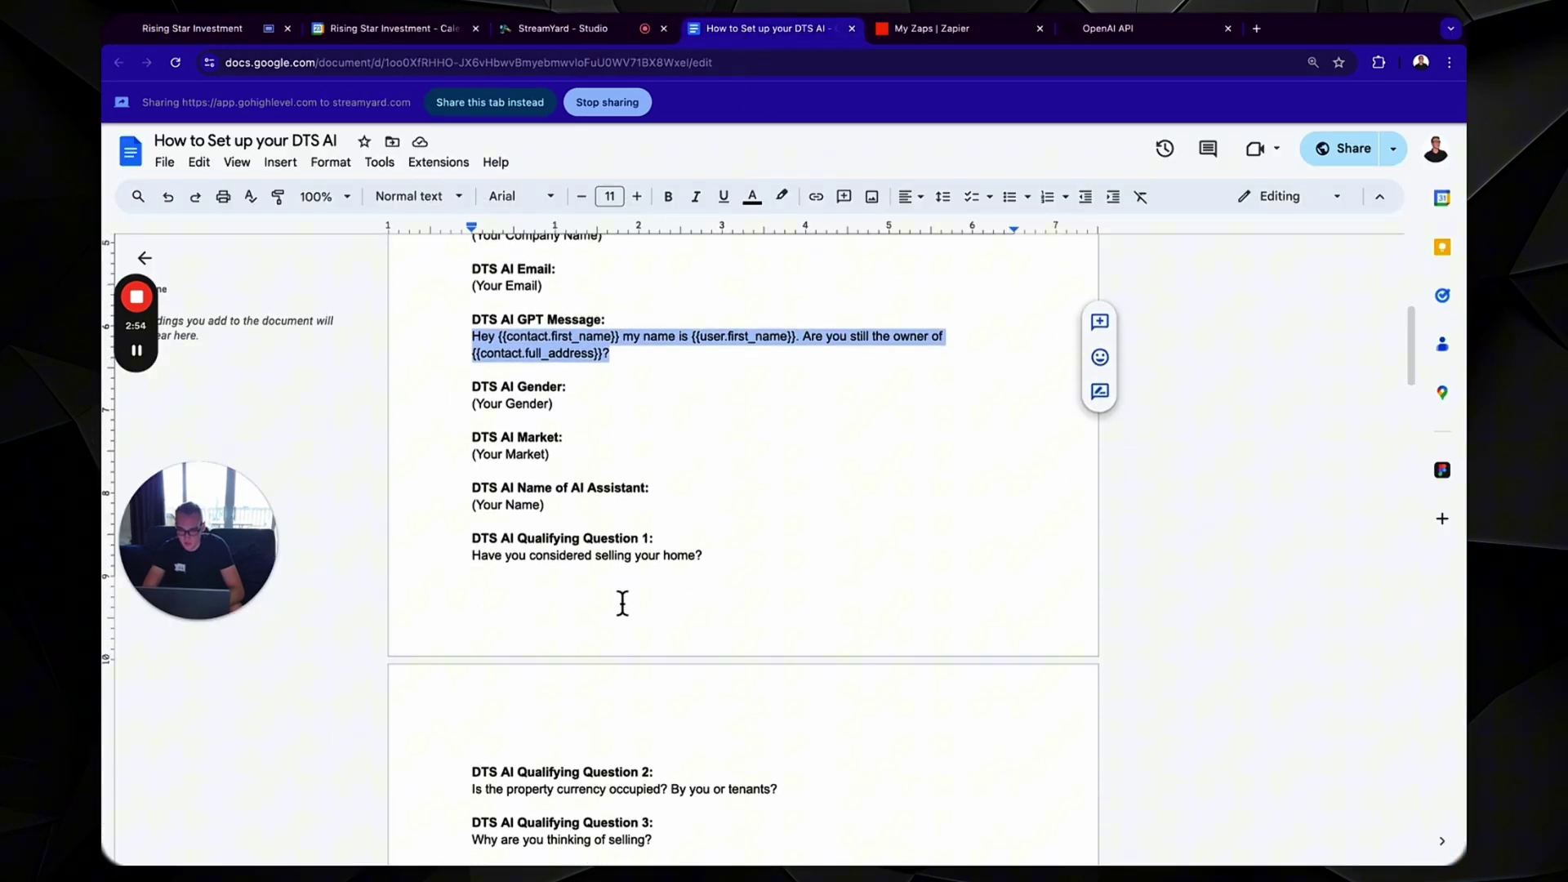
drag(718, 500, 447, 488)
key(super+c)
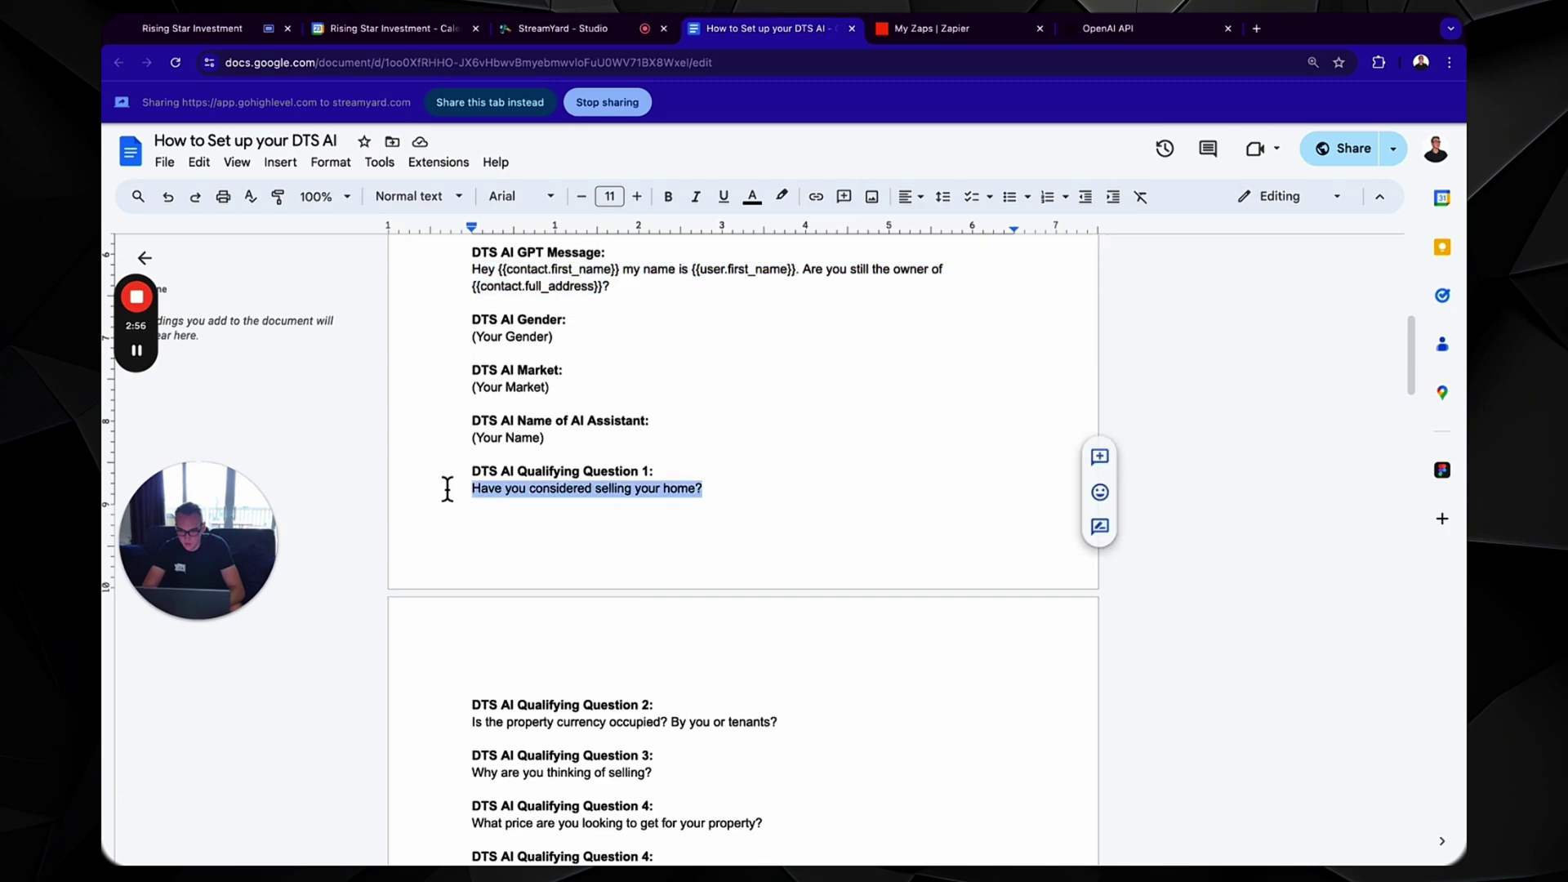
key(super+1)
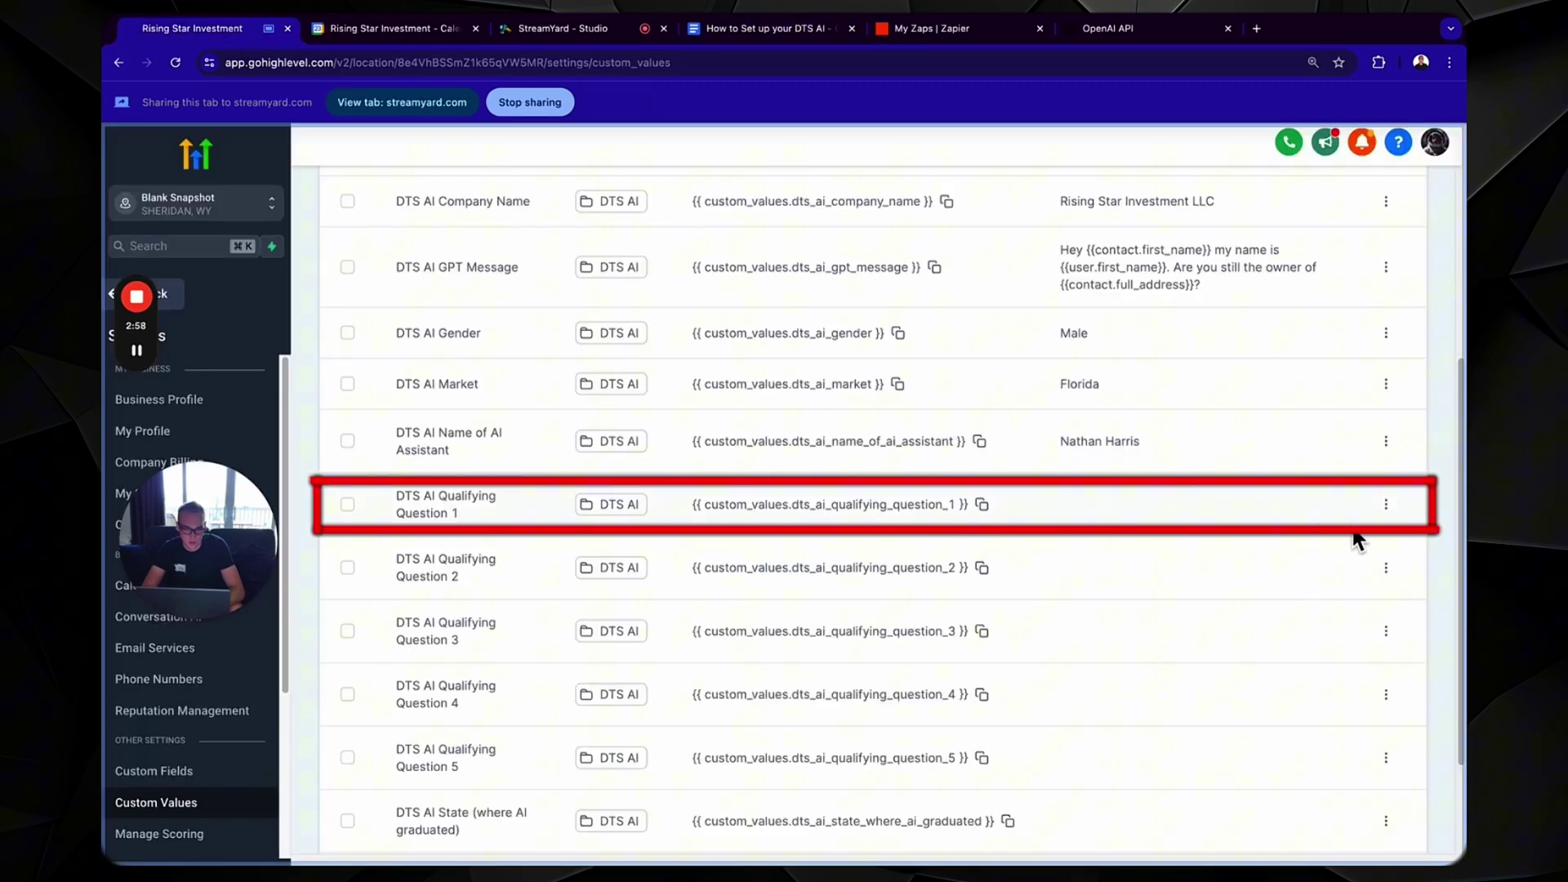
click(1392, 513)
click(1373, 563)
click(826, 526)
key(super+v)
click(966, 674)
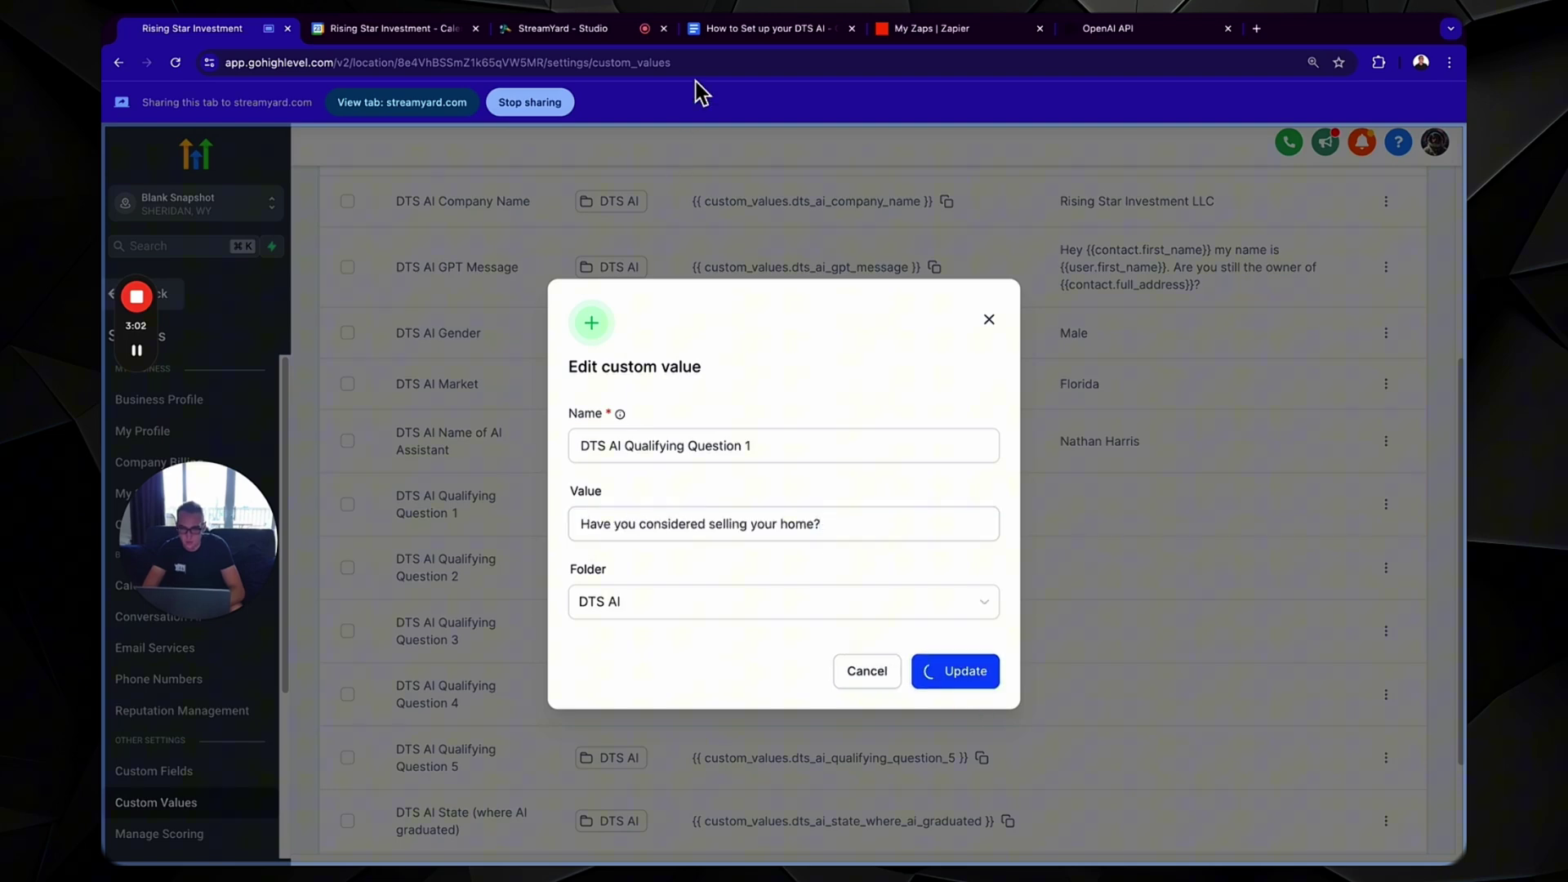
- Fill Qualifying Question 2 with the second question copied from the guide
click(742, 31)
scroll(693, 375, down, 2)
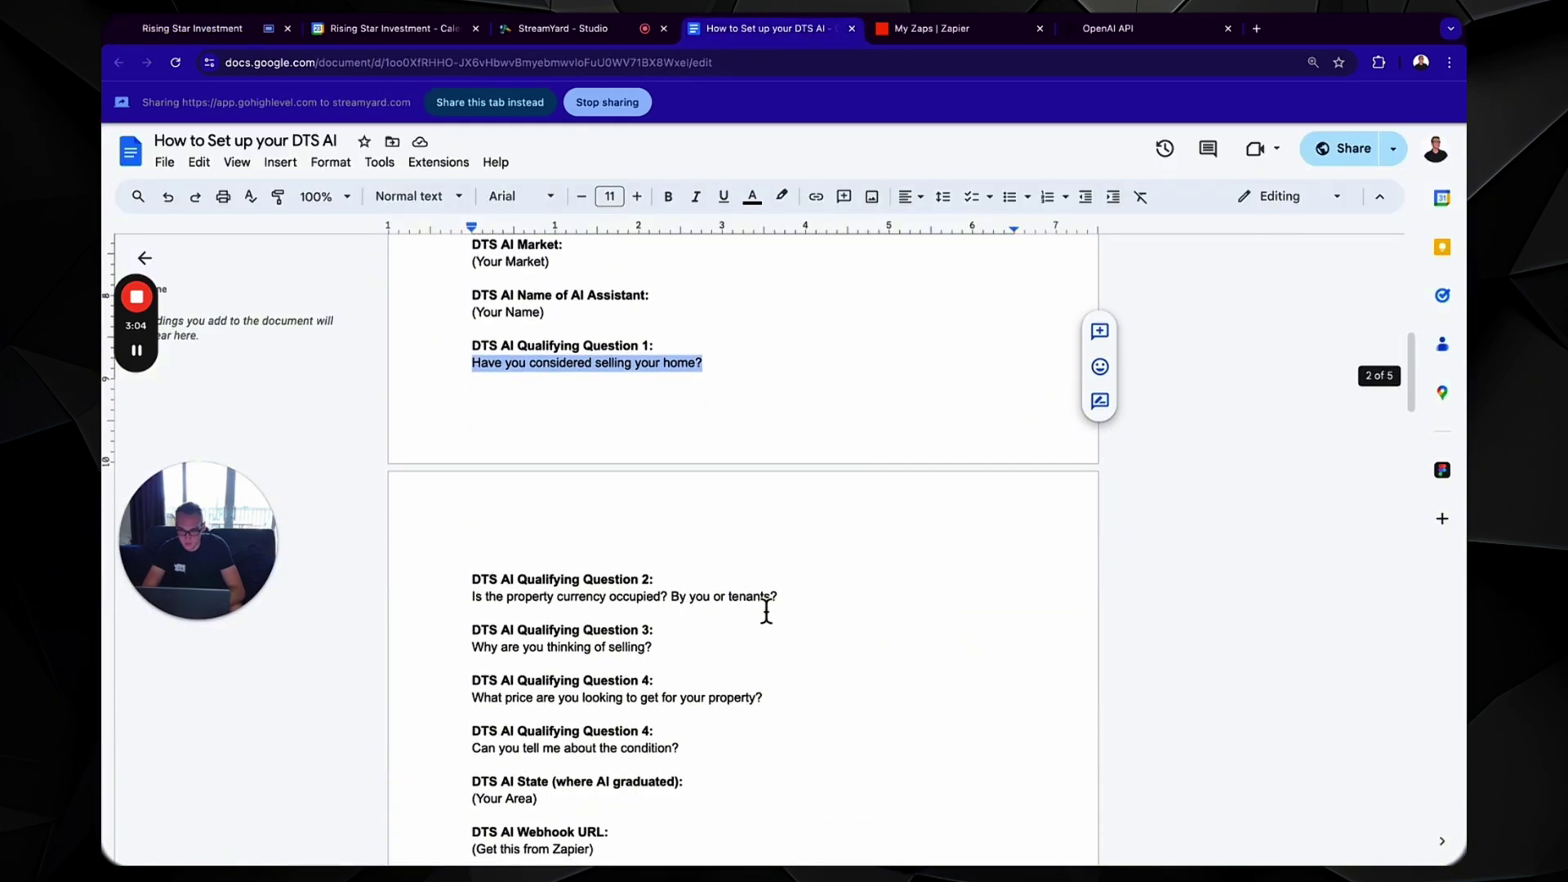
drag(778, 600, 523, 611)
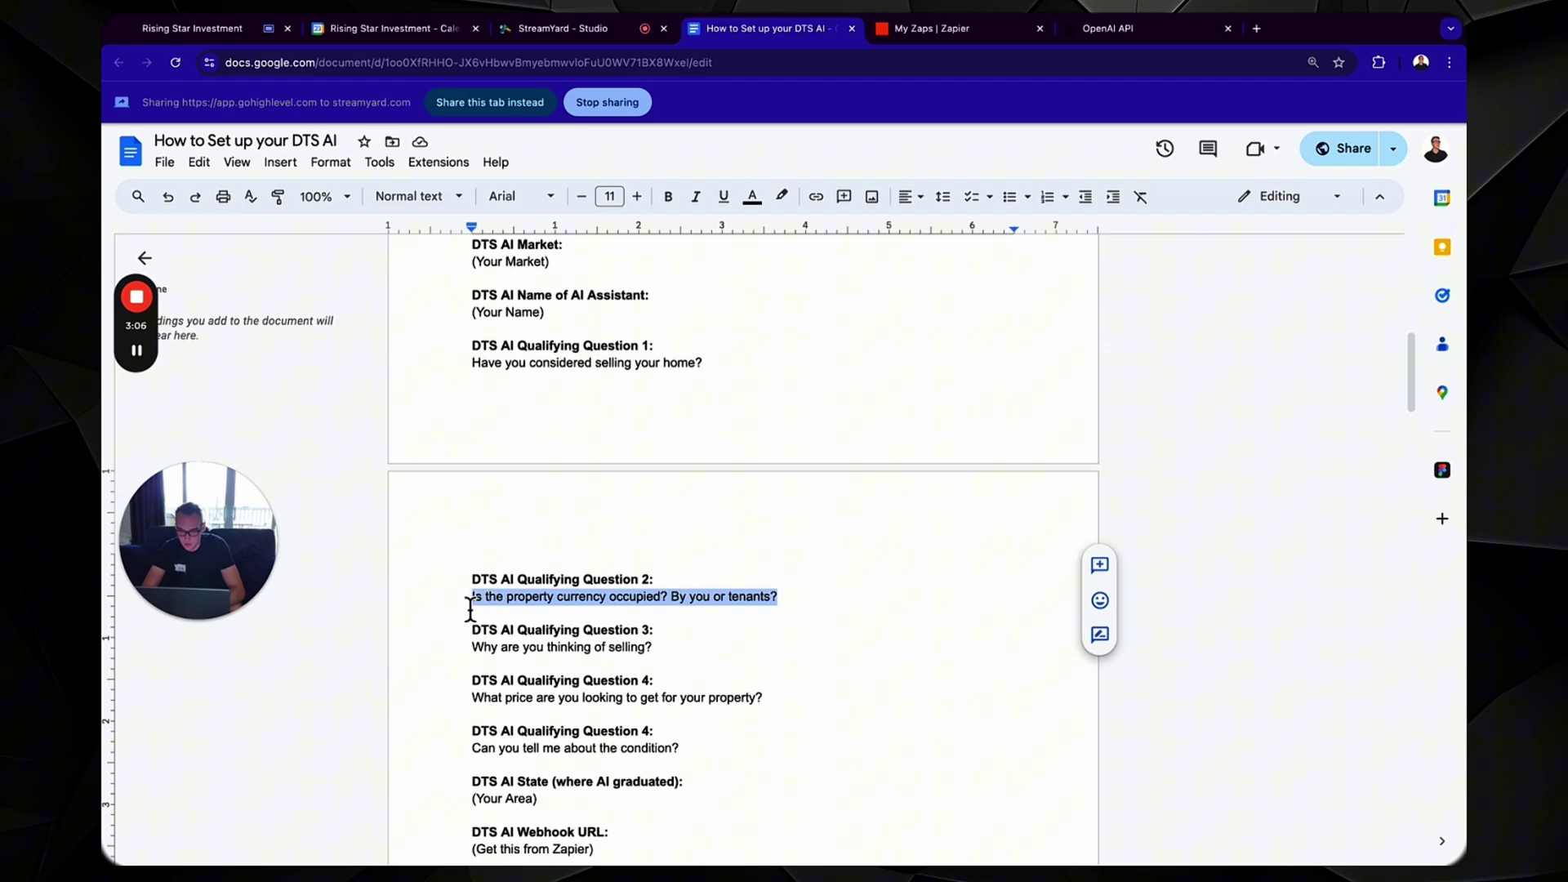
click(245, 28)
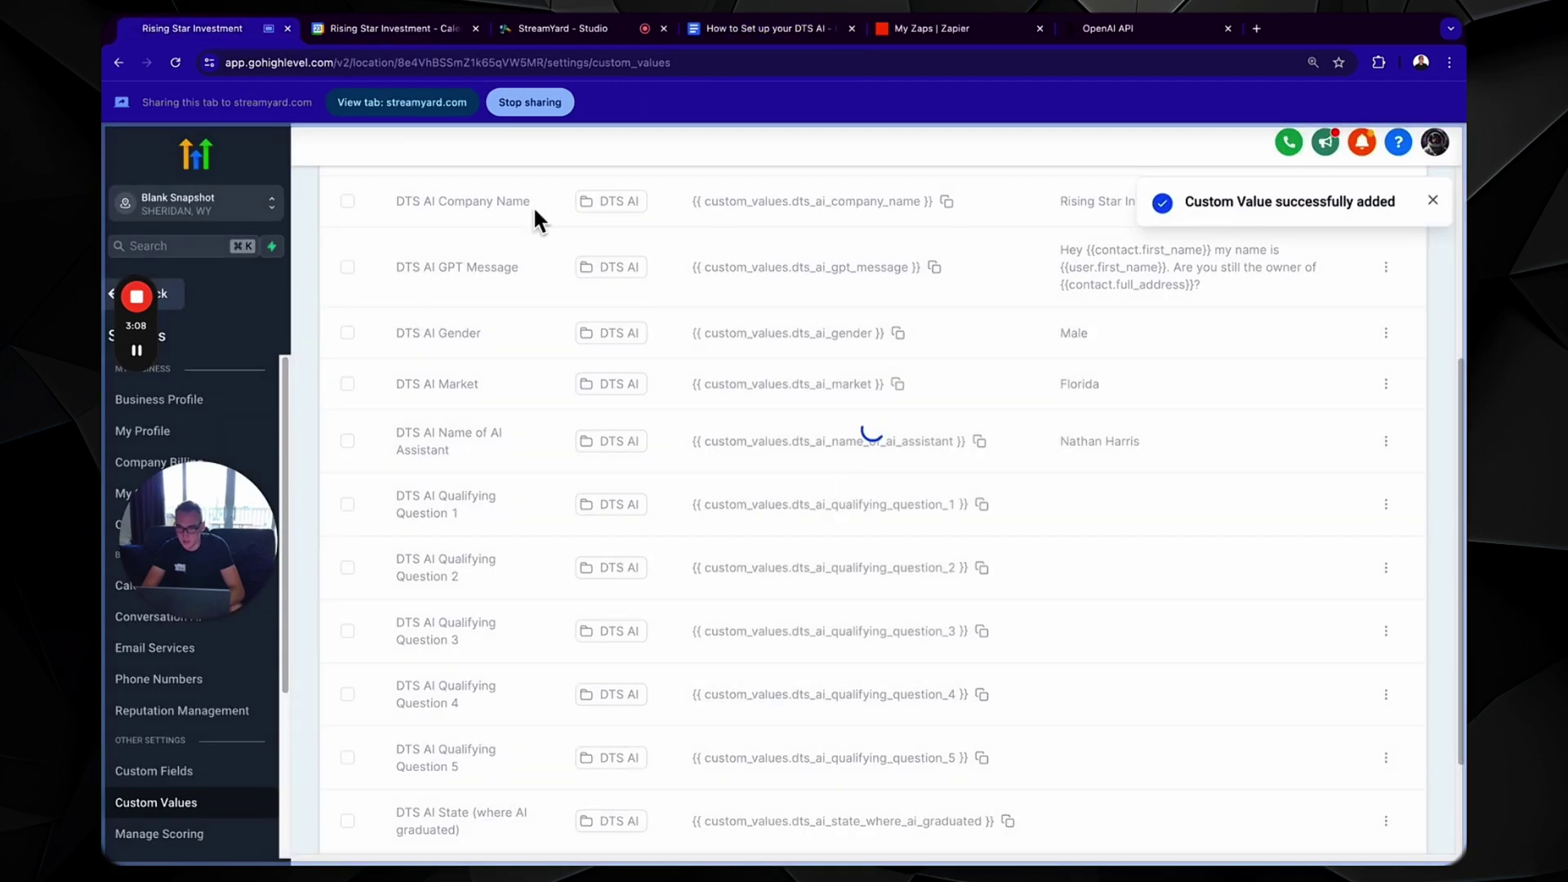
click(1386, 568)
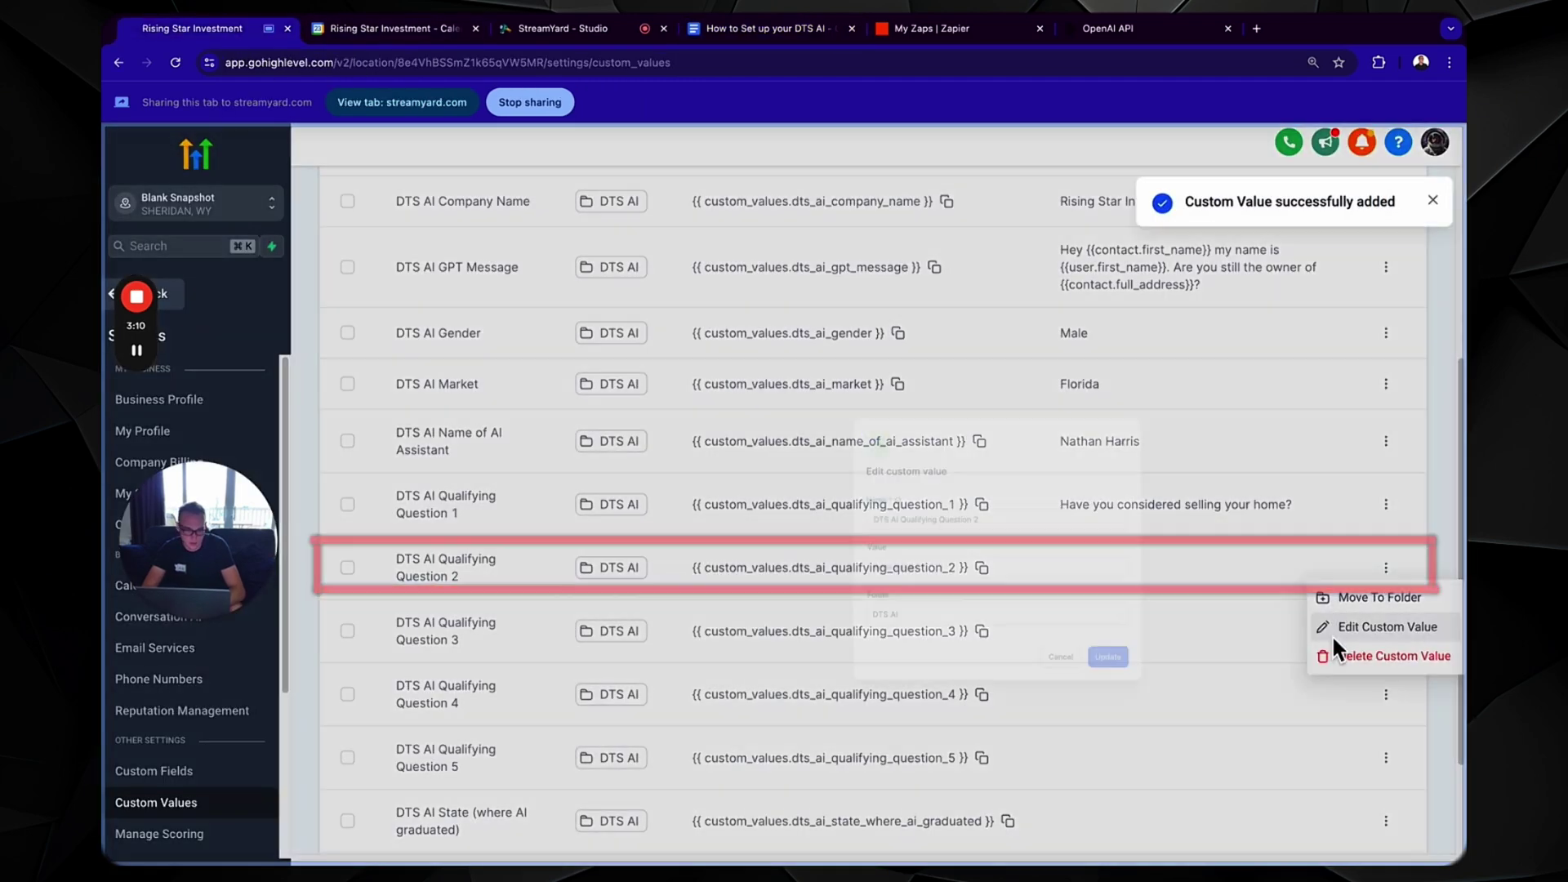
click(855, 540)
text(Is the property currency occupied? By you or tenants?)
click(970, 671)
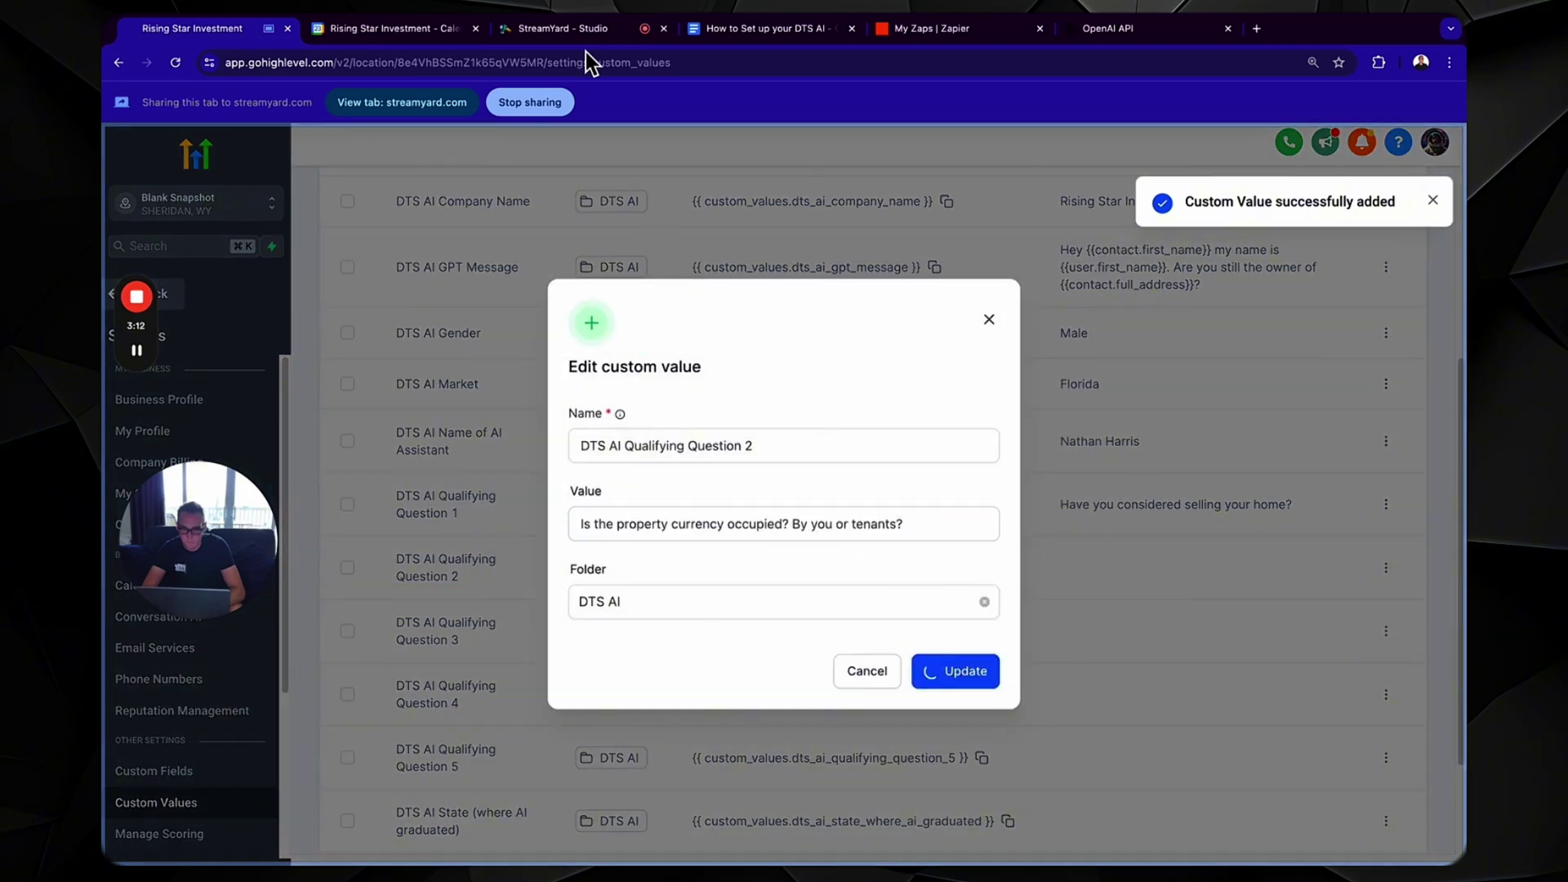
- Fill Qualifying Question 3 with the third question copied from the guide
click(731, 31)
drag(656, 646, 484, 649)
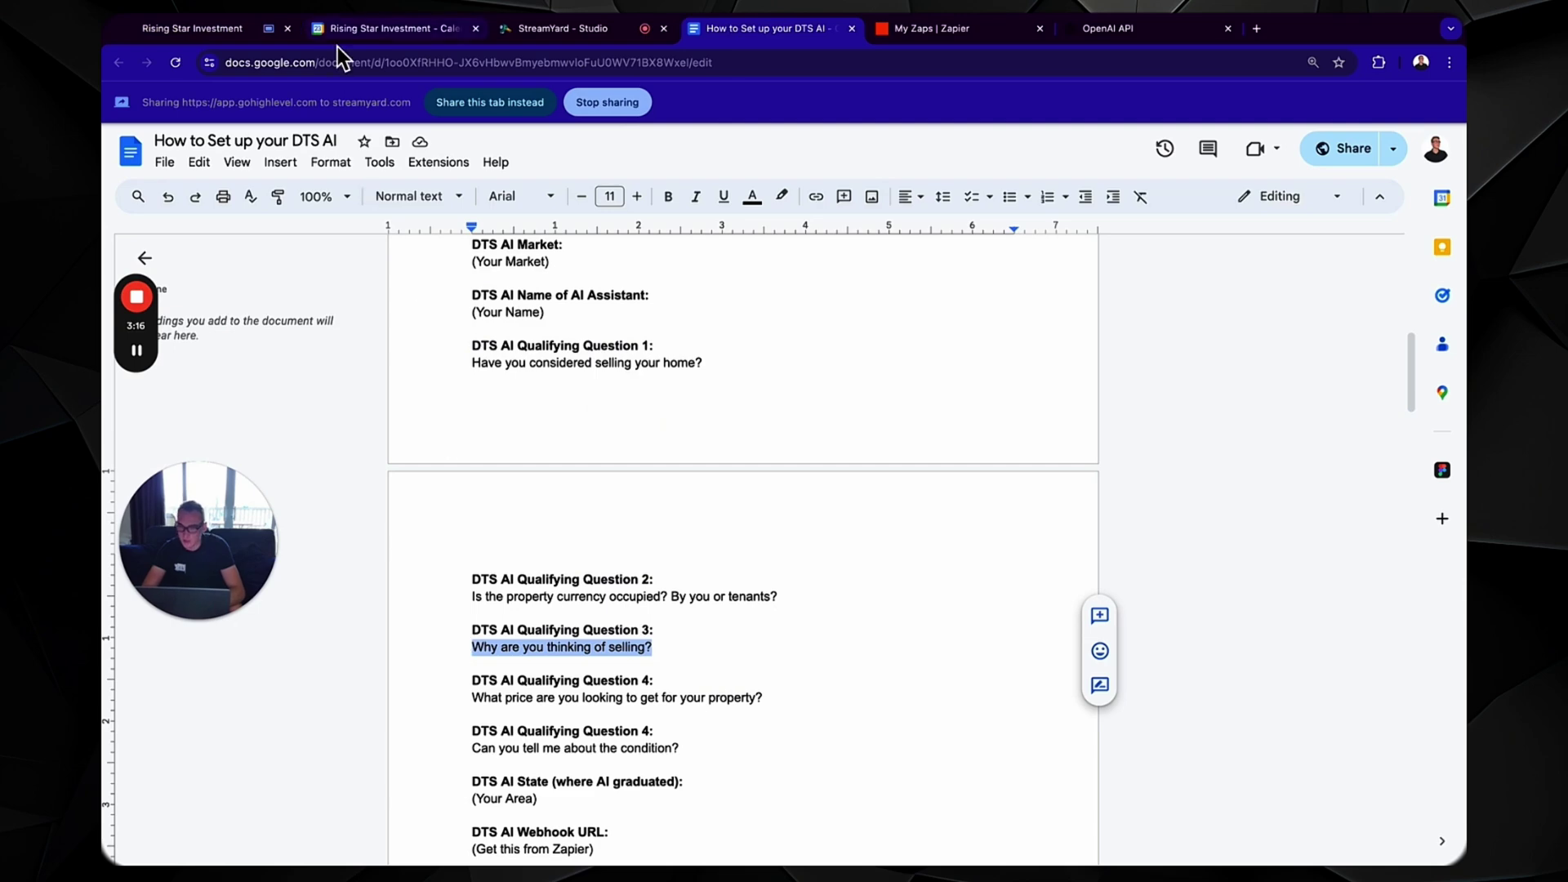
click(196, 28)
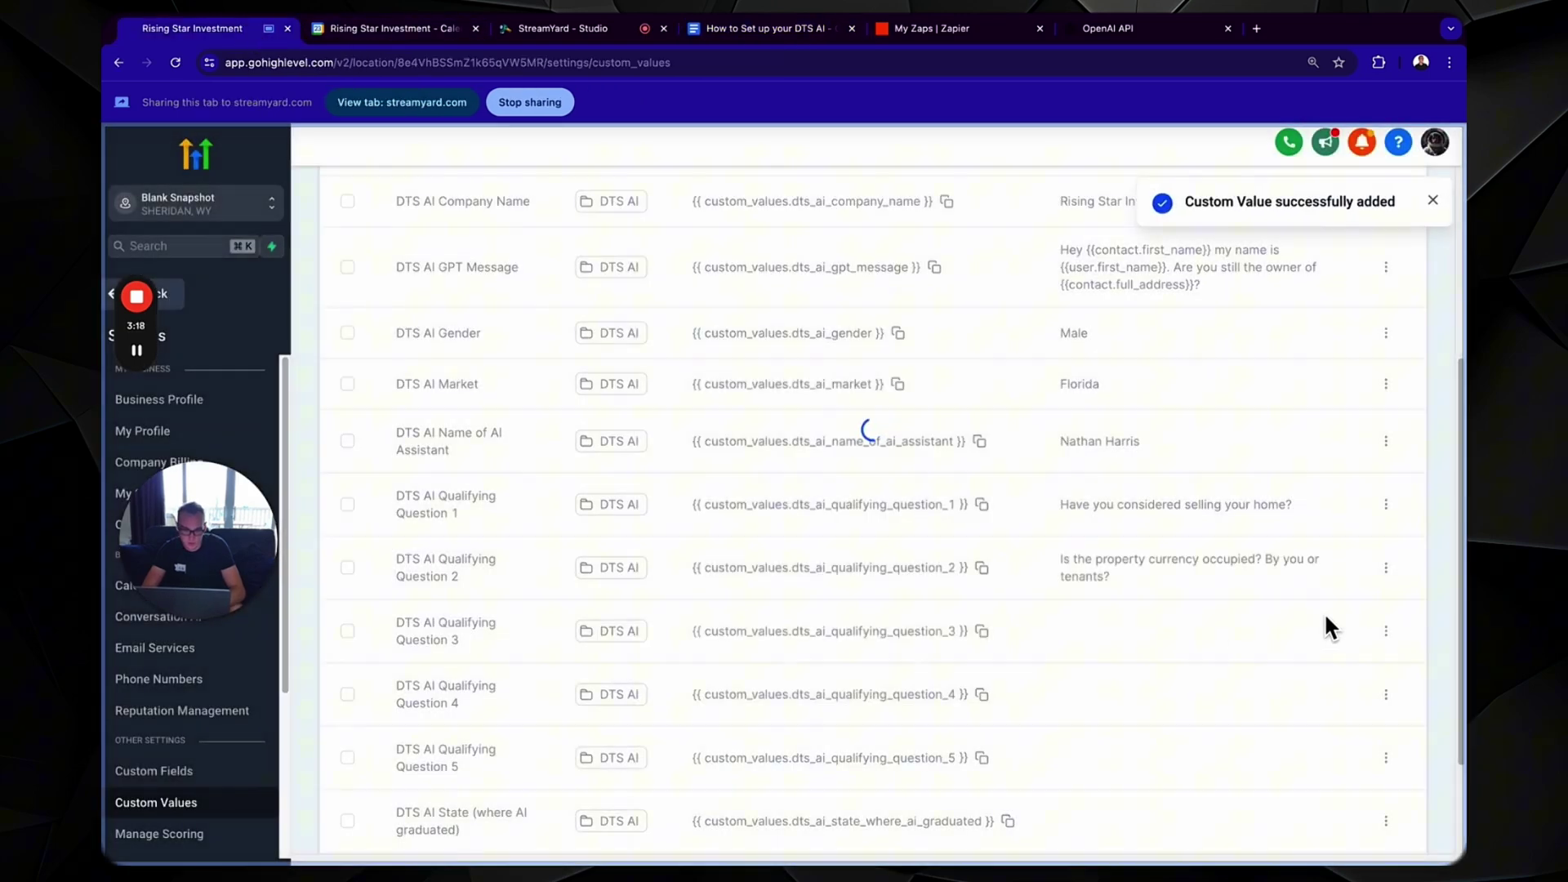
click(1387, 632)
click(1350, 689)
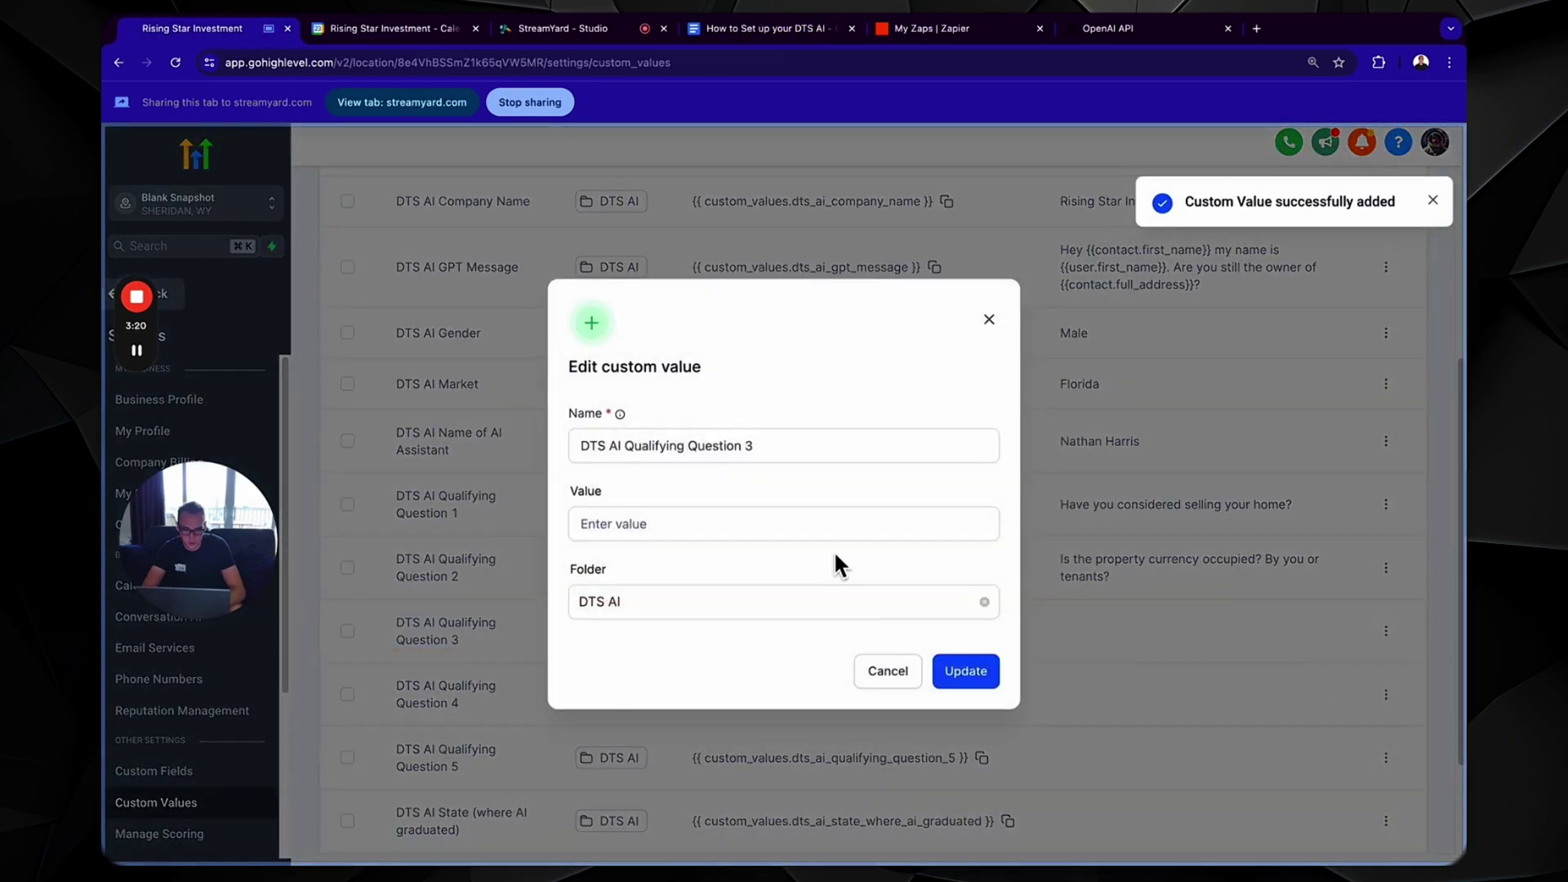
click(843, 530)
text(Why are you thinking of selling?)
click(966, 671)
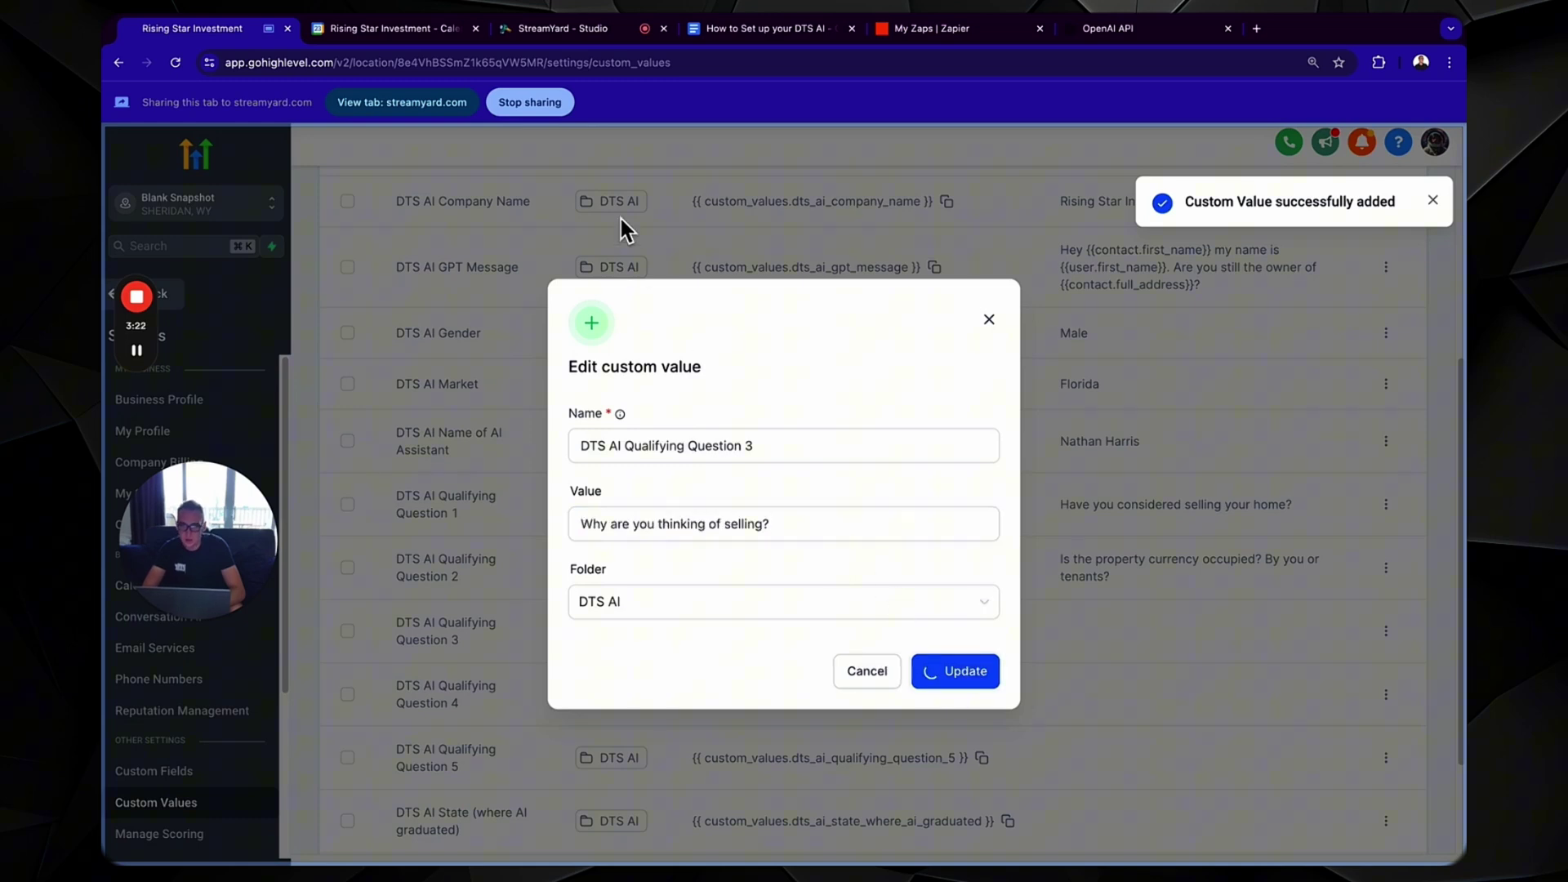
- Fill Qualifying Question 4 with the fourth question copied from the guide
click(743, 33)
drag(771, 699, 451, 701)
key(ctrl+c)
click(253, 38)
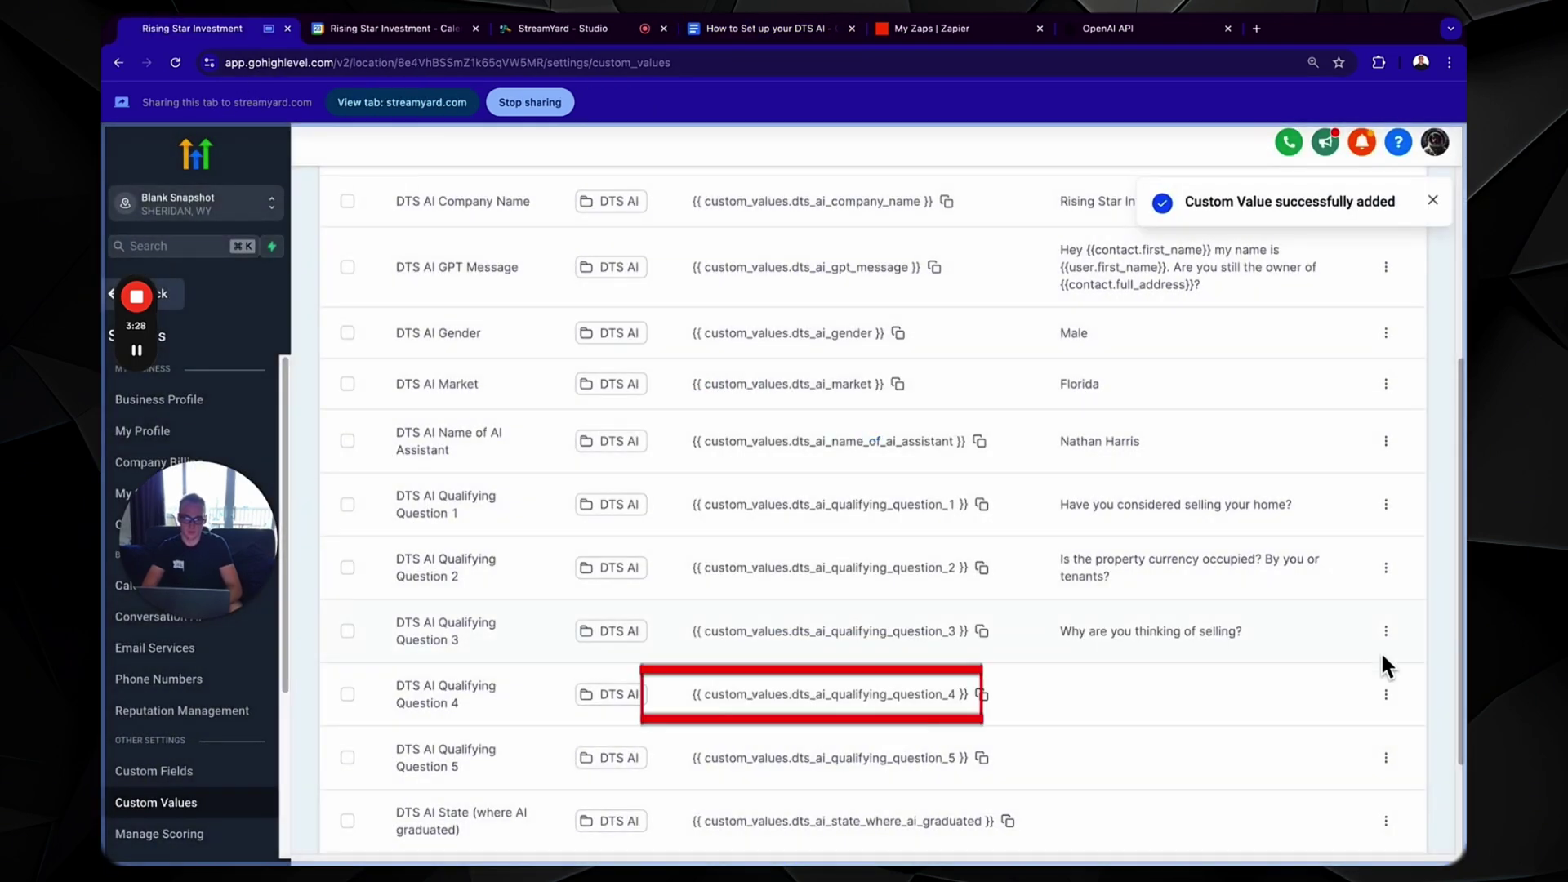
click(1386, 694)
click(1356, 752)
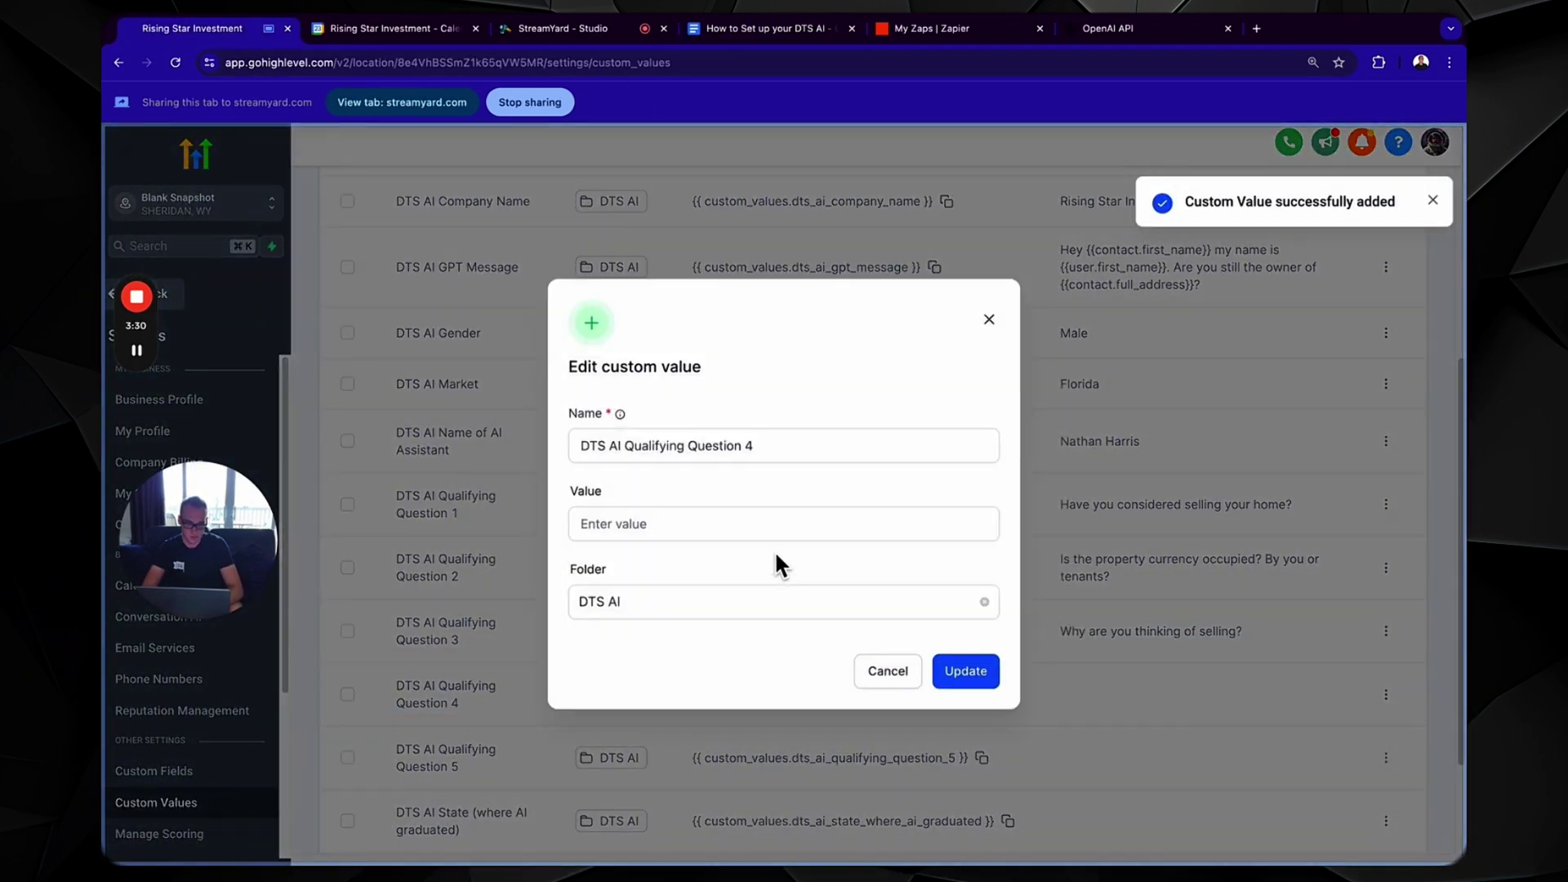
click(777, 531)
key(ctrl+v)
click(968, 672)
- Set Qualifying Question 5 to "Can you tell me about the condition?"
click(740, 27)
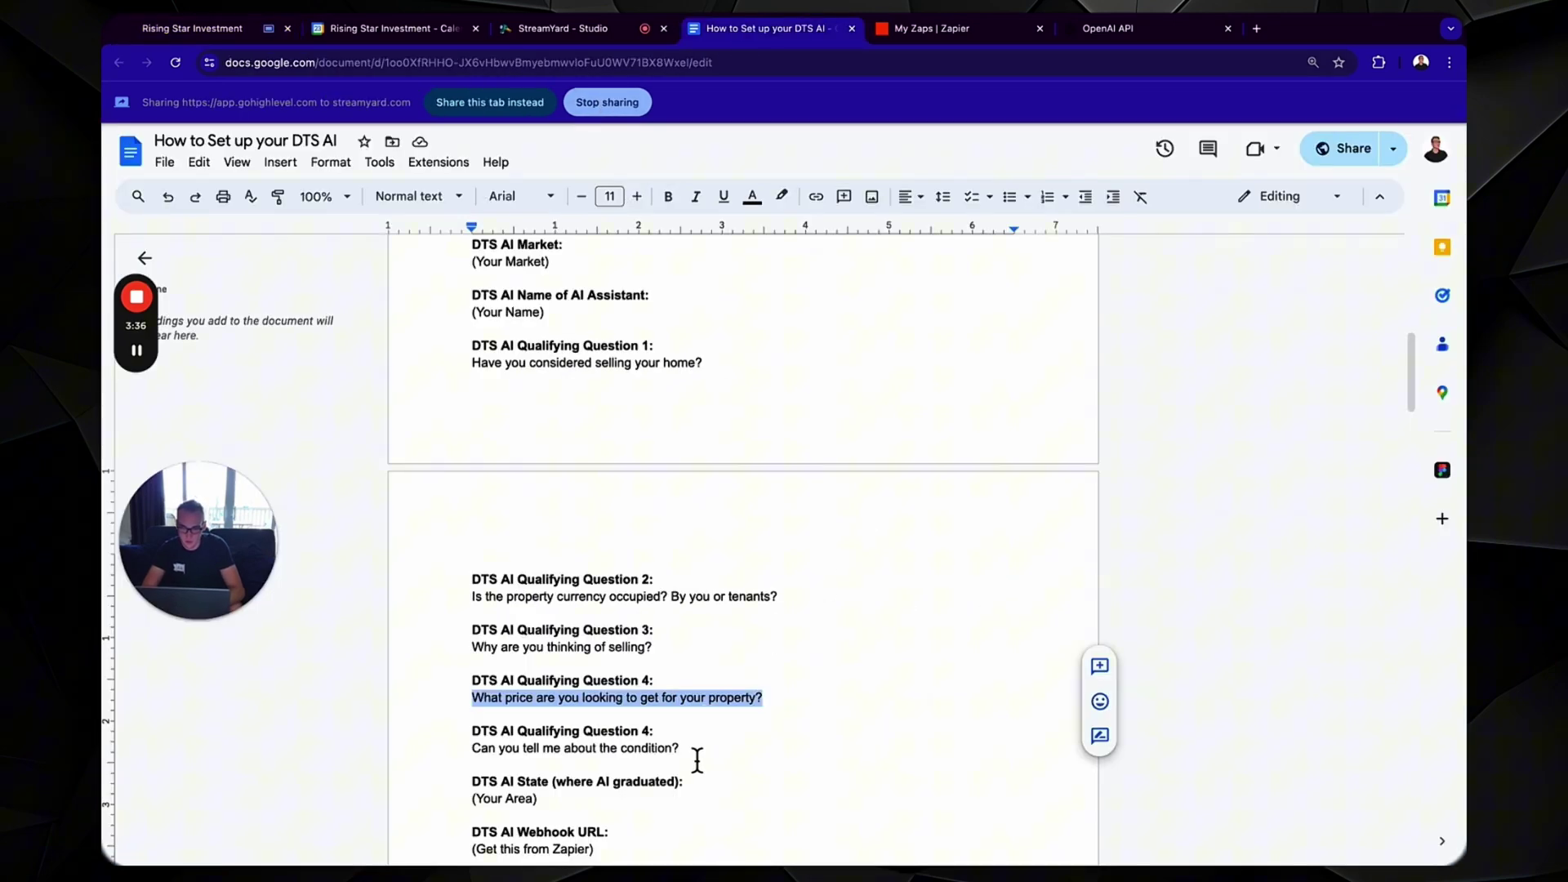
drag(694, 758, 466, 760)
key(super+c)
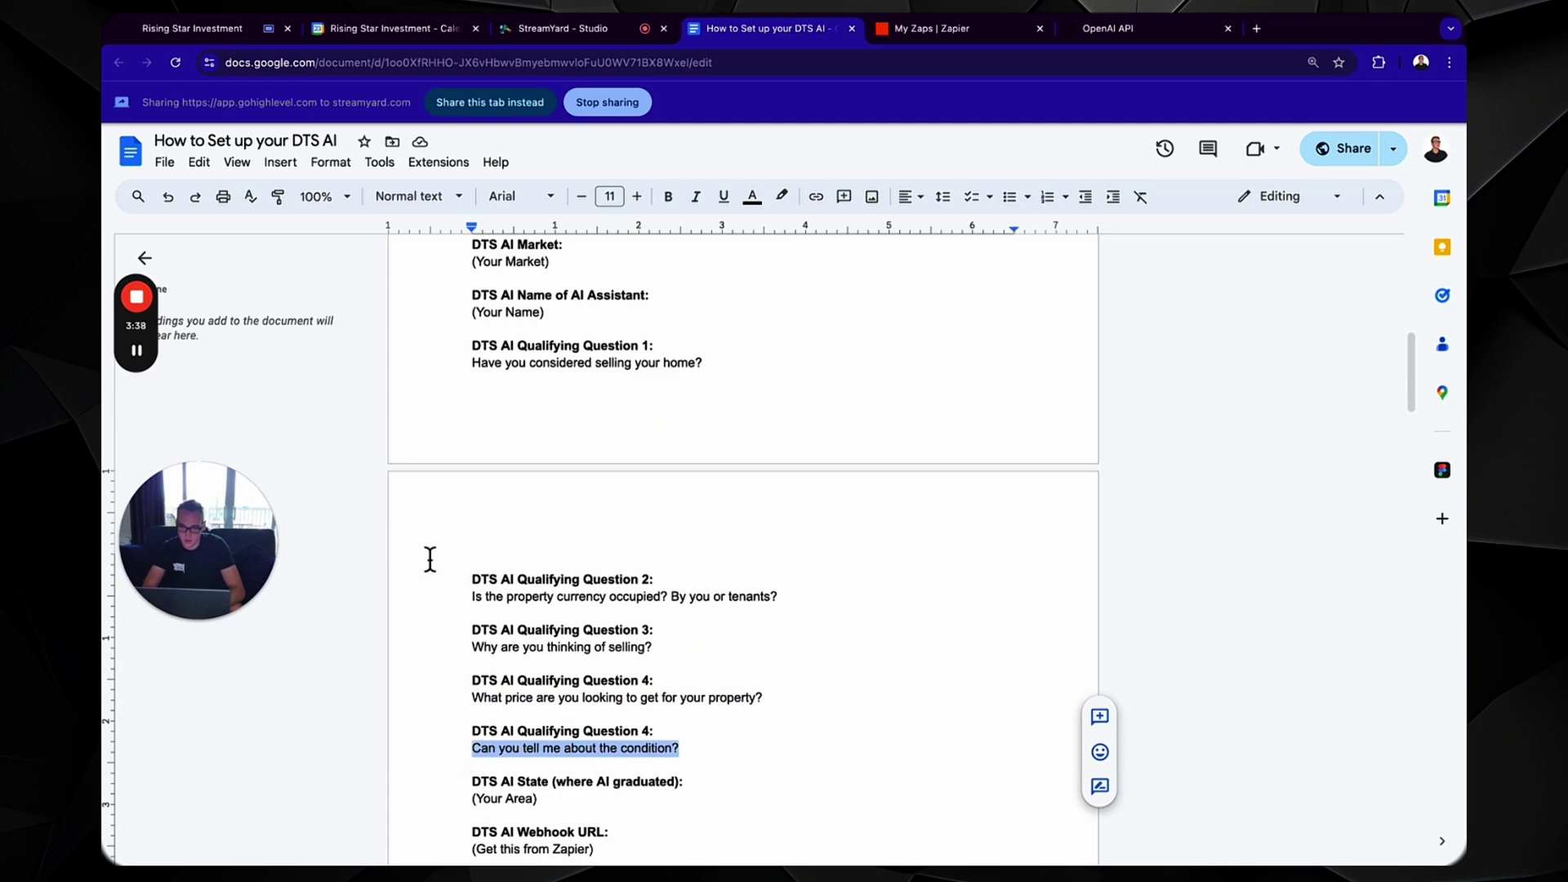
click(266, 37)
scroll(1235, 644, down, 1)
click(1387, 638)
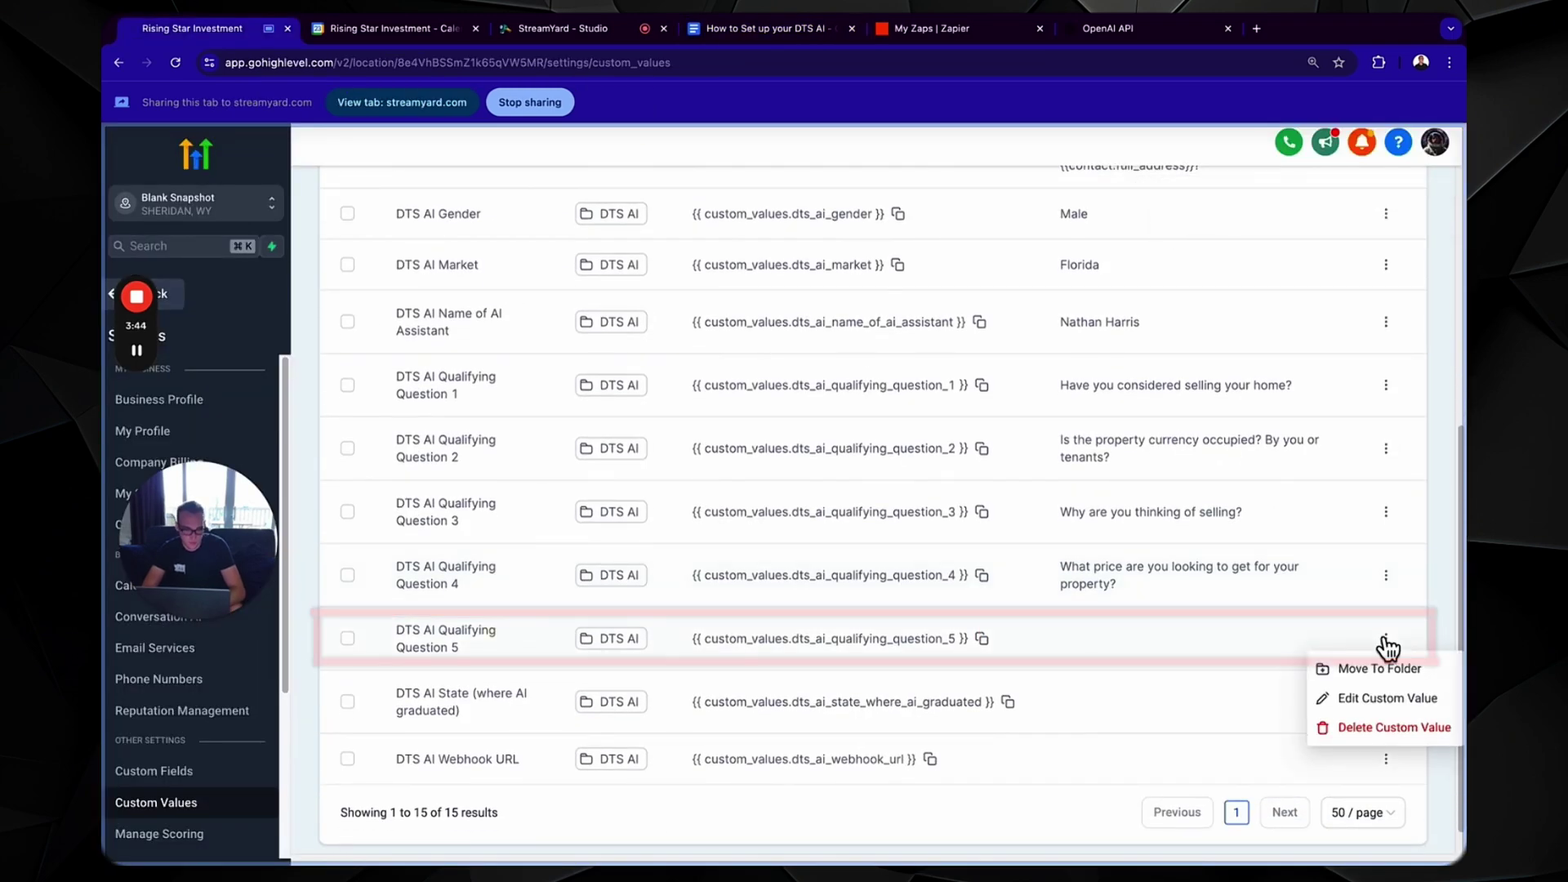
click(1352, 700)
click(787, 527)
key(super+v)
click(978, 668)
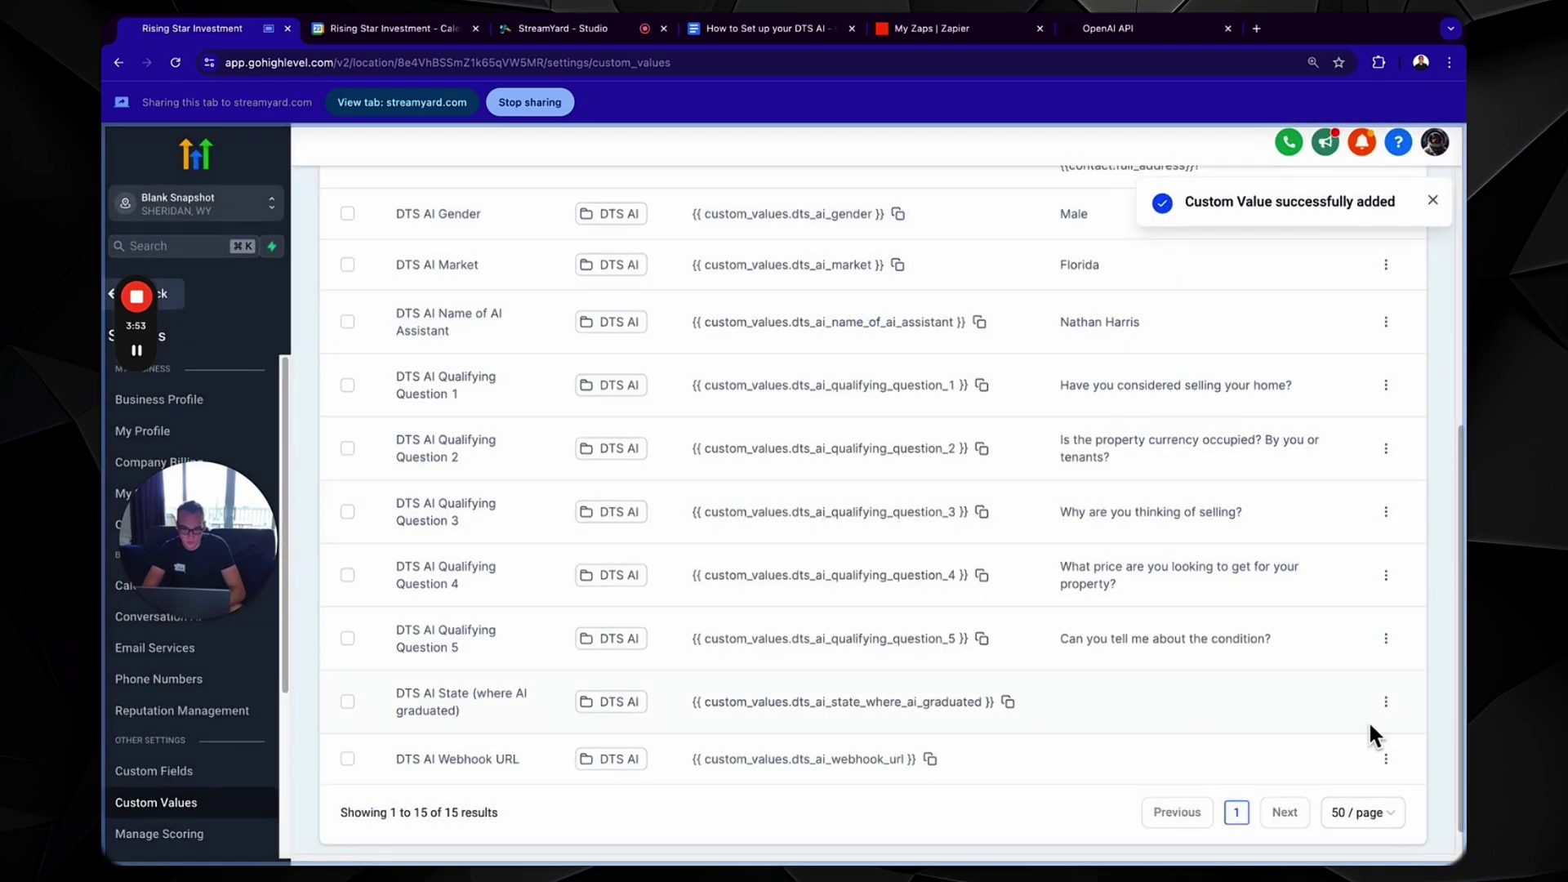
- Set the DTS AI State custom value to Florida
click(1385, 704)
click(1341, 755)
click(746, 531)
text(Florida)
click(973, 672)
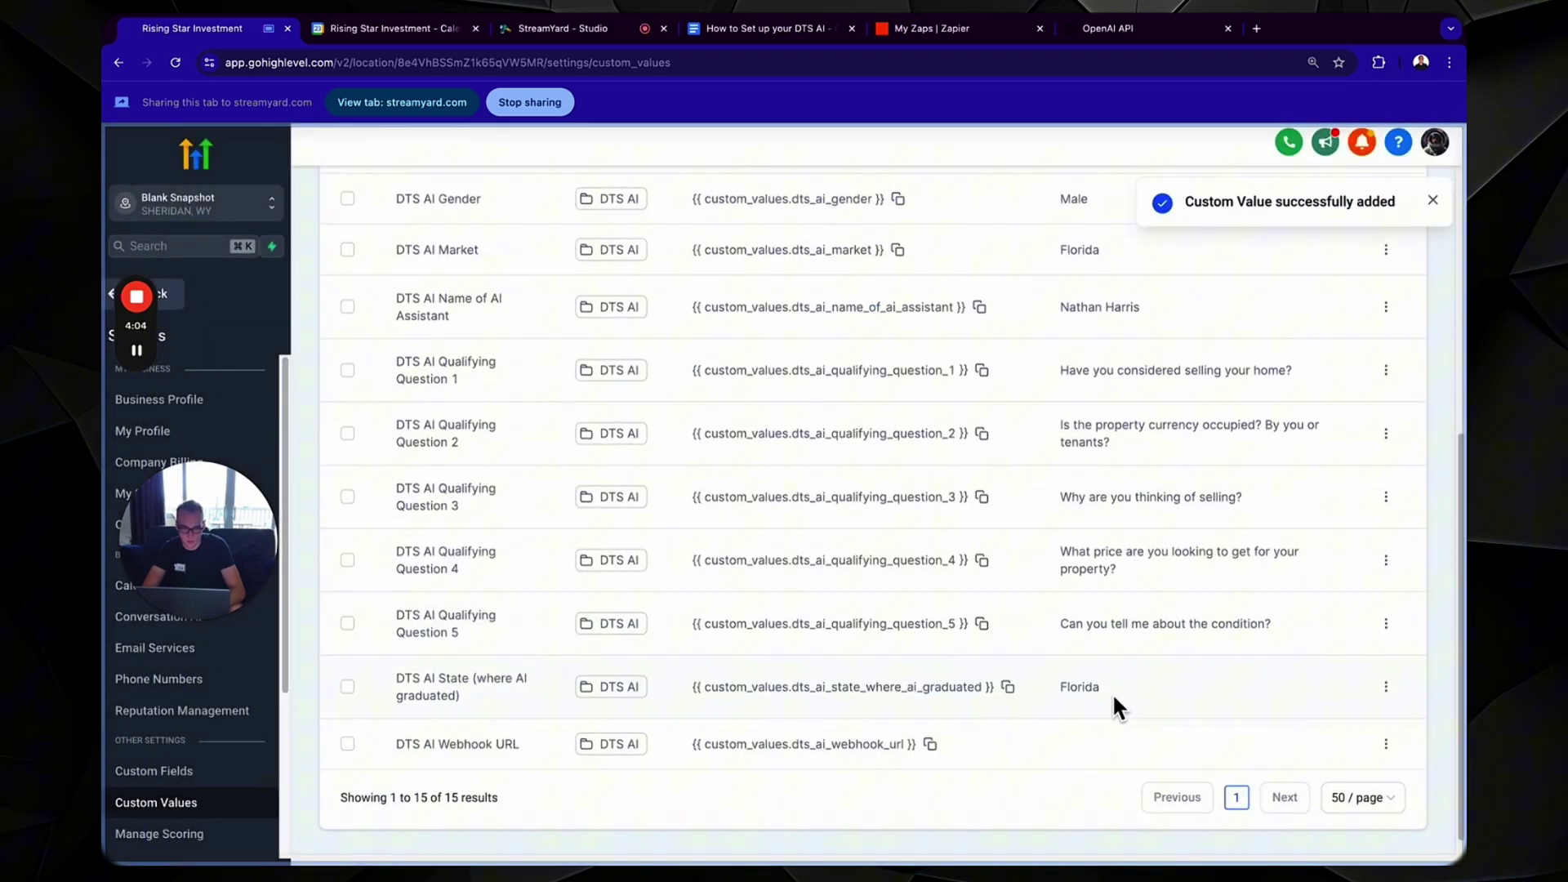
scroll(1113, 693, down, 1)
click(1386, 724)
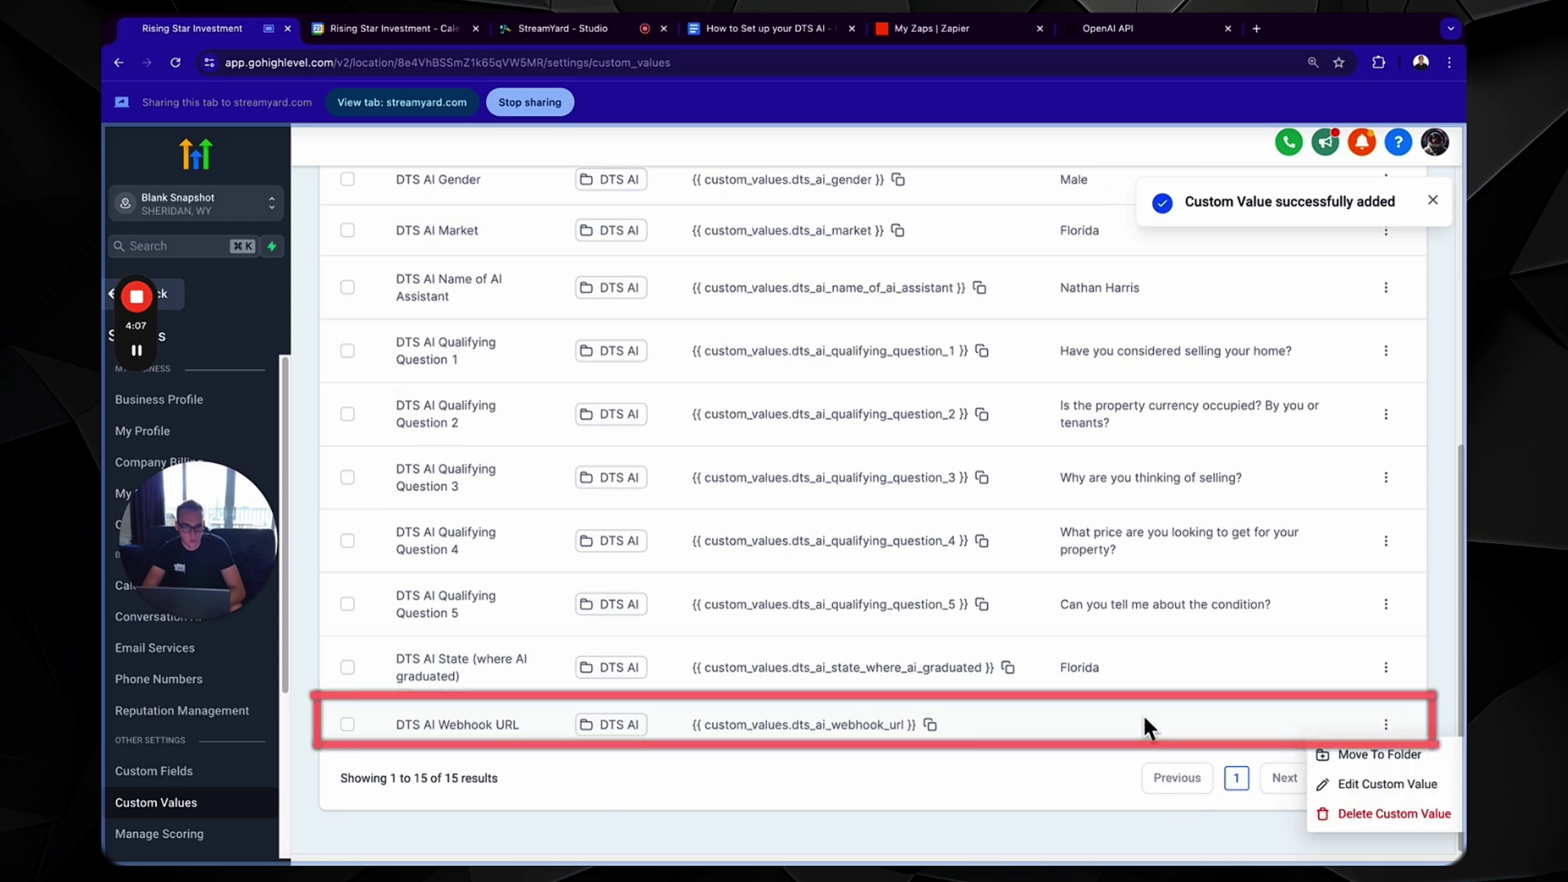
- Go to the Zapier zaps list and point out the Pro 2K Plan subscription
click(919, 29)
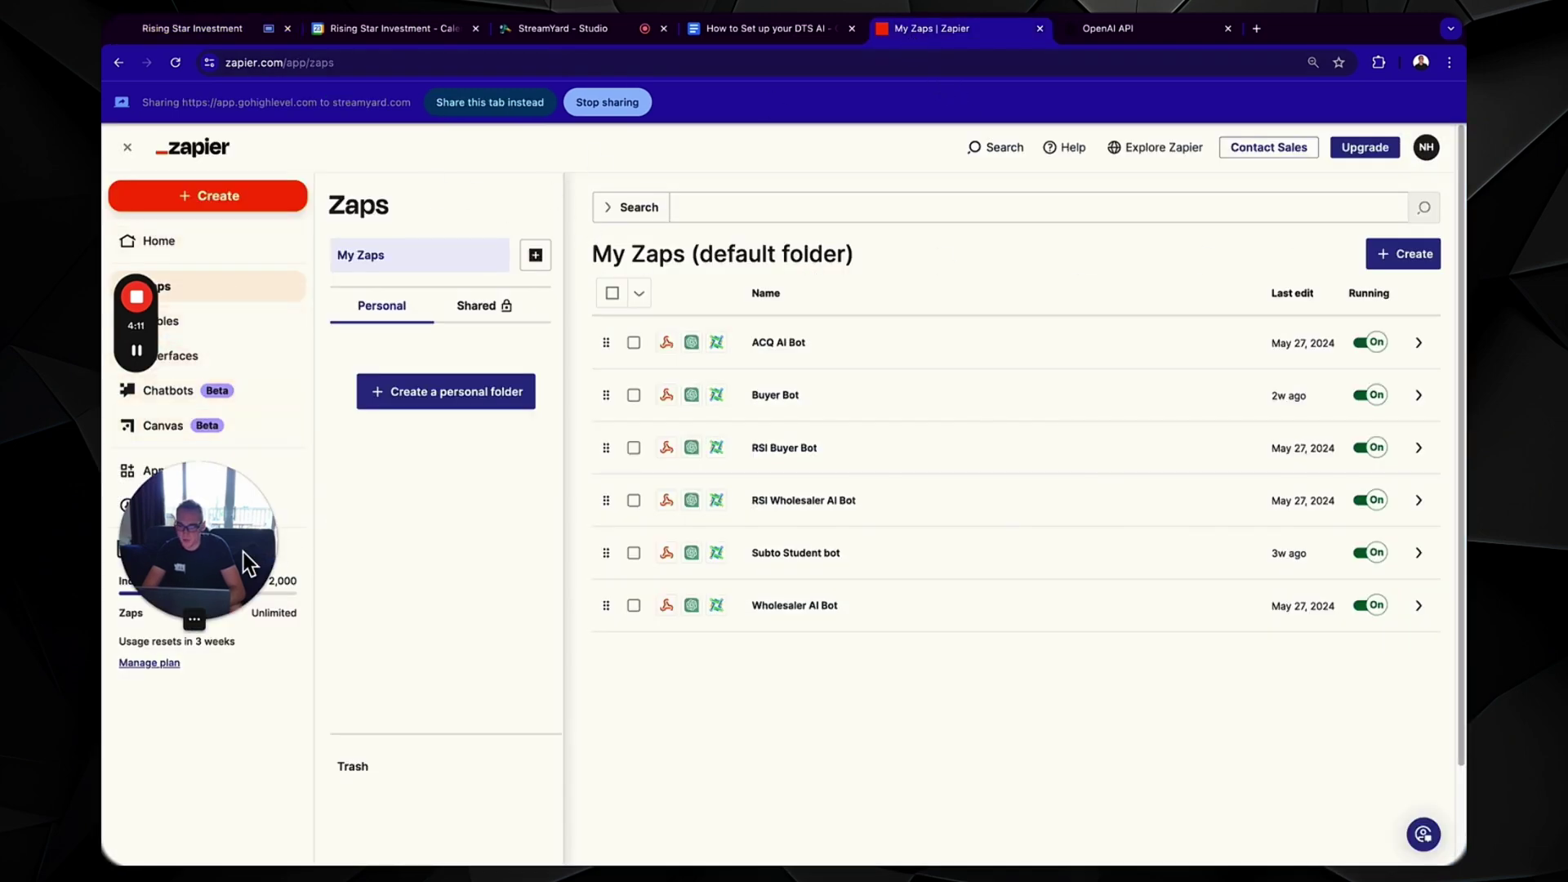
click(178, 544)
drag(215, 561, 159, 562)
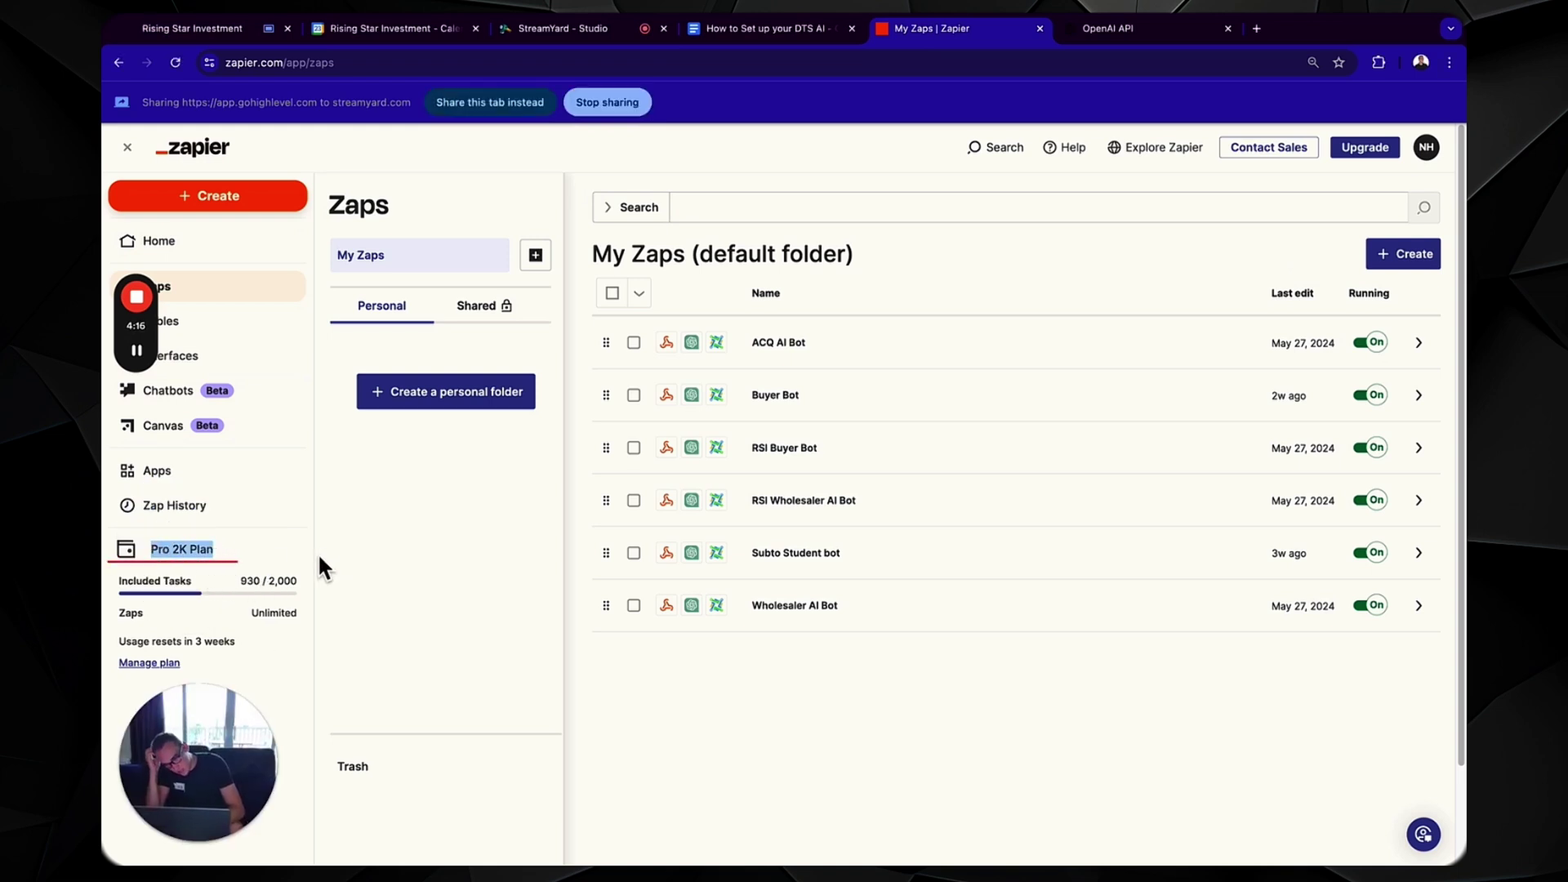
- Create a zap with a Webhooks by Zapier Catch Hook trigger and copy its webhook URL
click(240, 198)
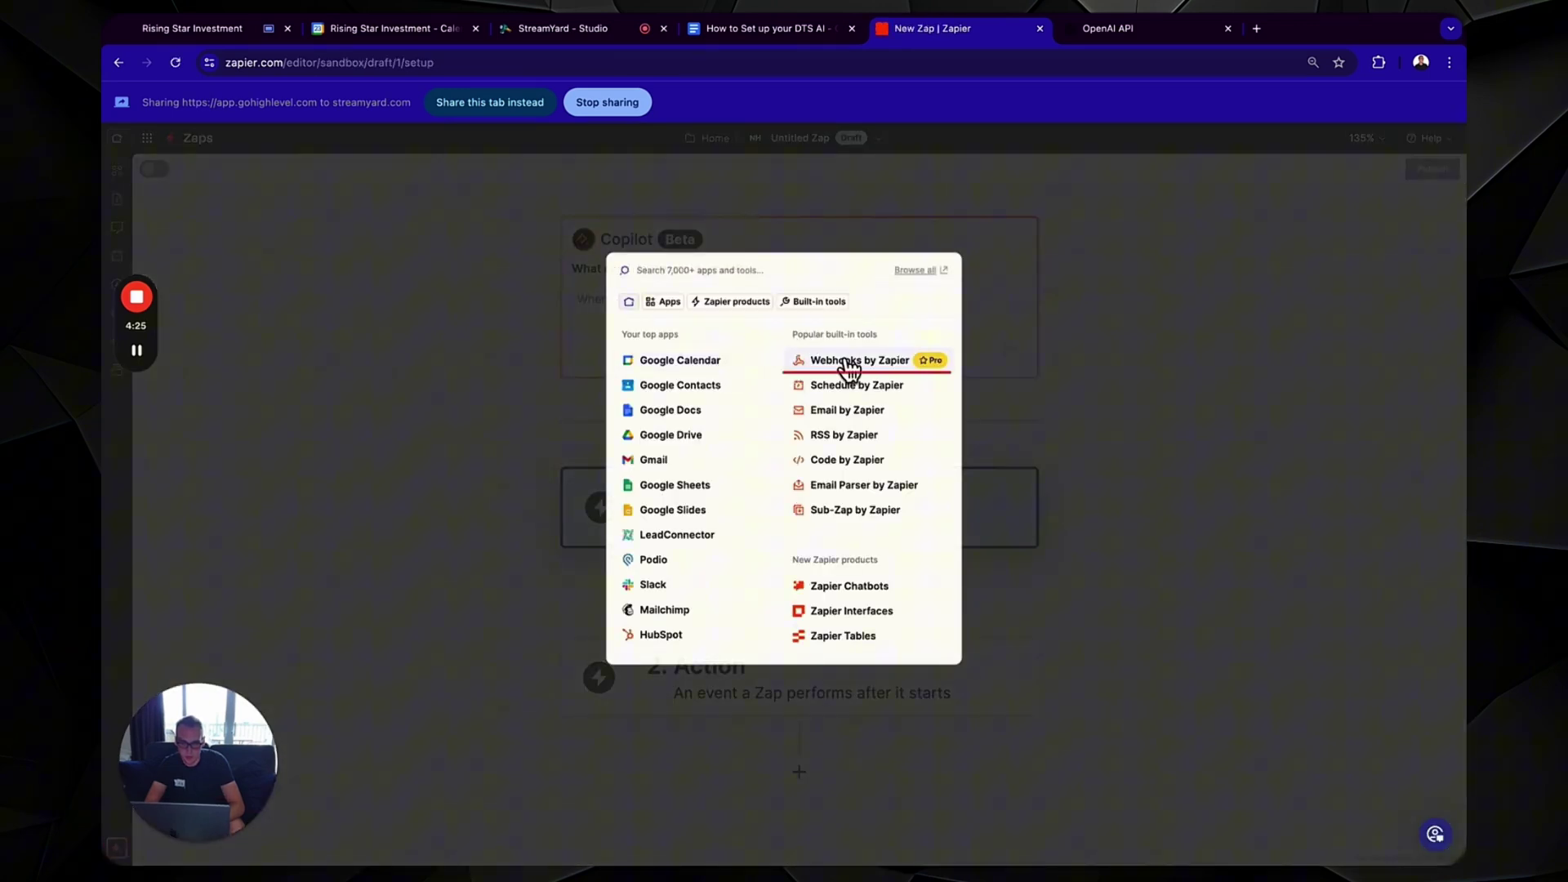
click(847, 364)
click(968, 384)
click(939, 437)
click(850, 837)
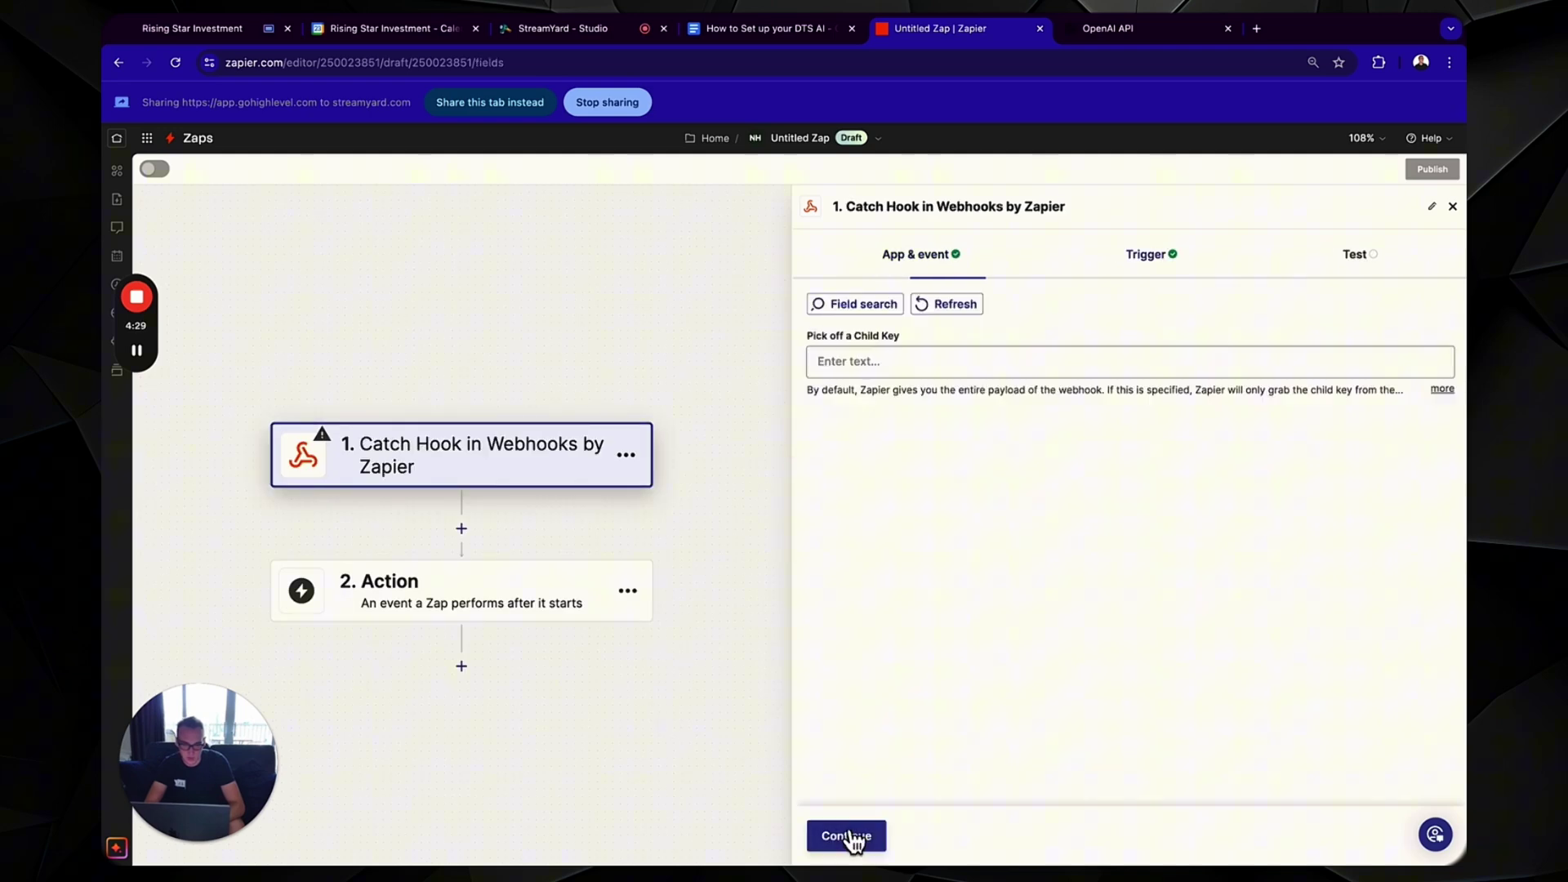
click(853, 836)
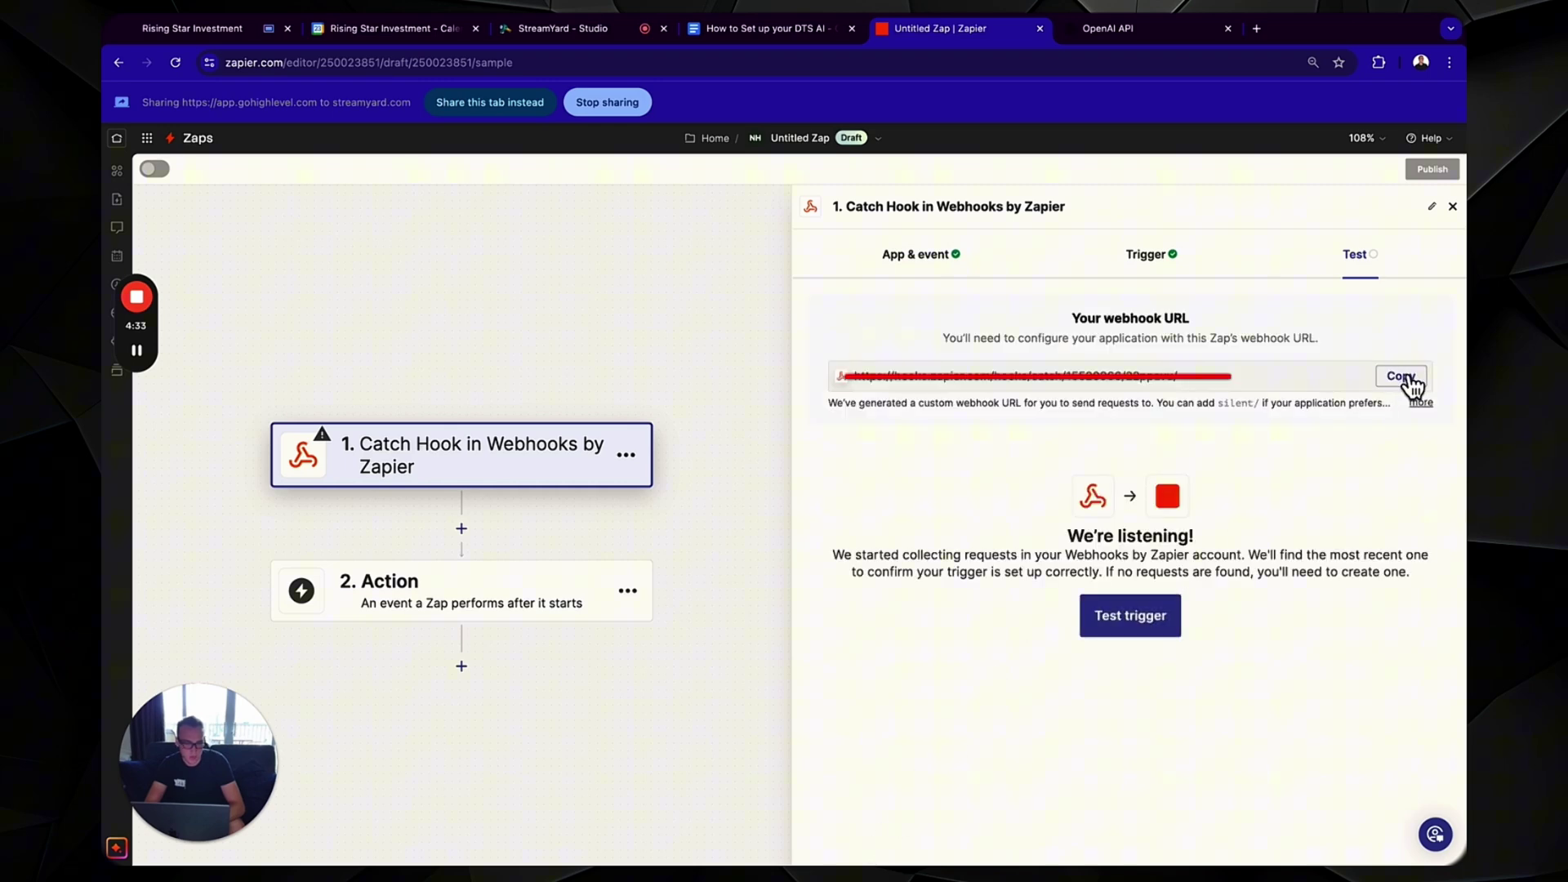
click(1407, 379)
- Paste the Zapier catch-hook URL into DTS AI Webhook URL and save it
click(255, 36)
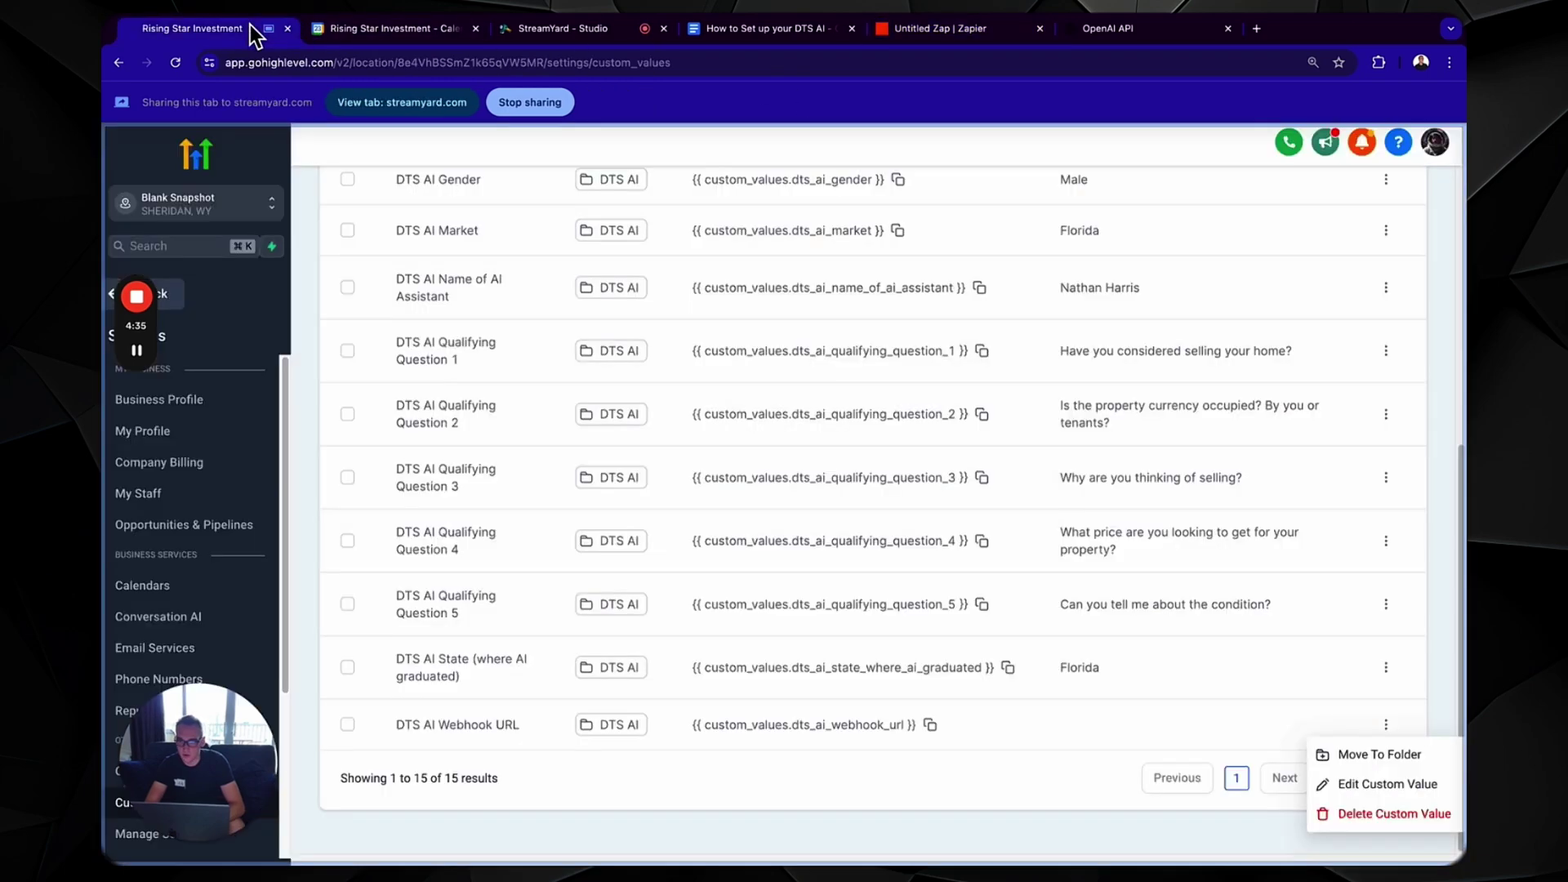
click(1358, 782)
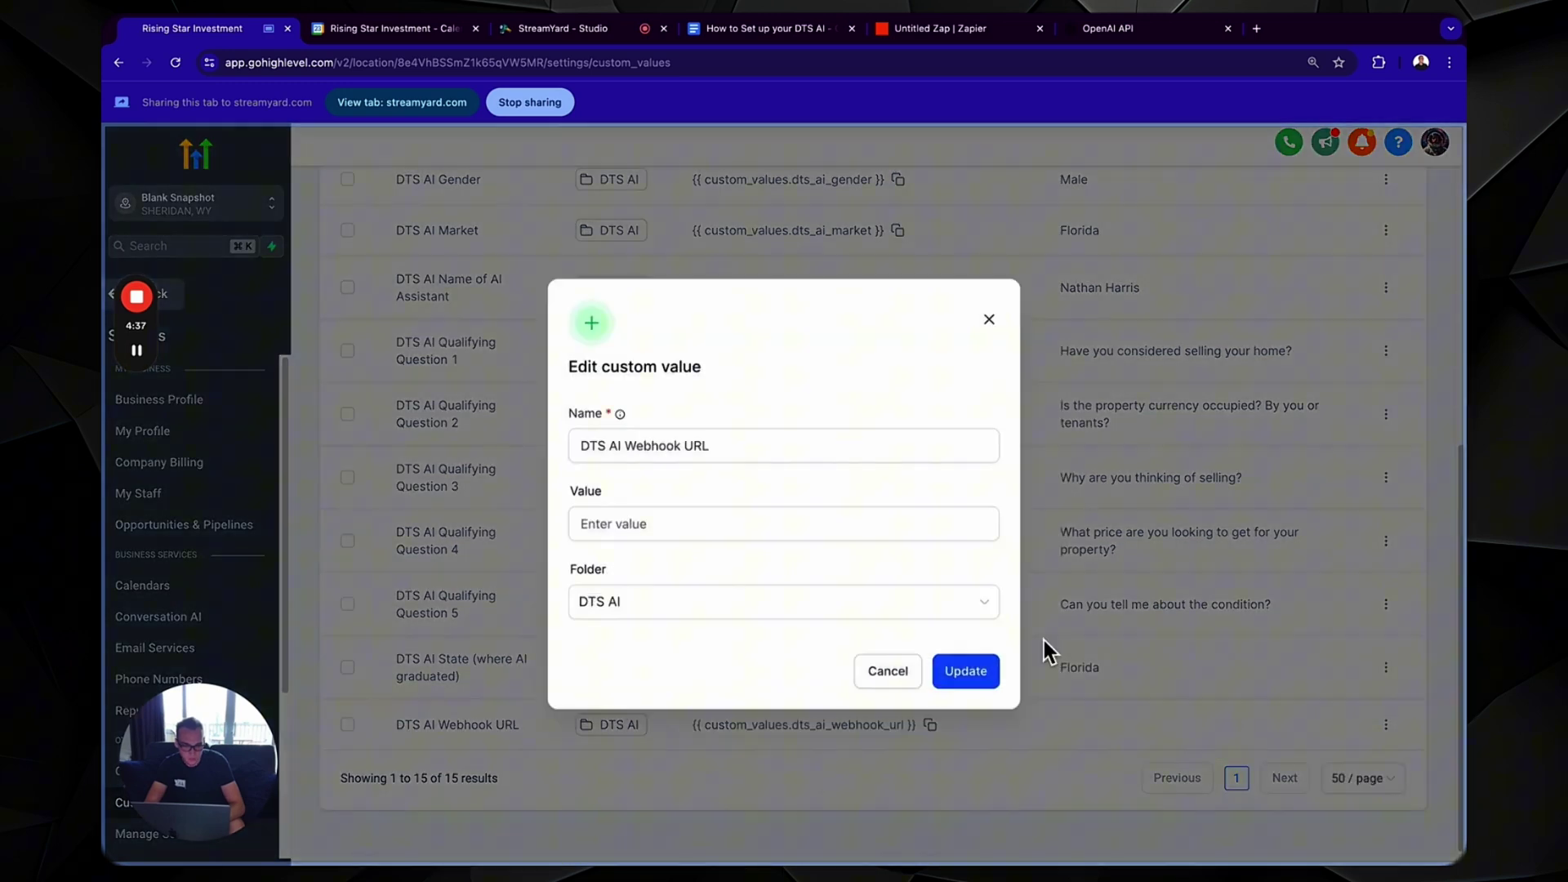
click(744, 521)
key(ctrl+v)
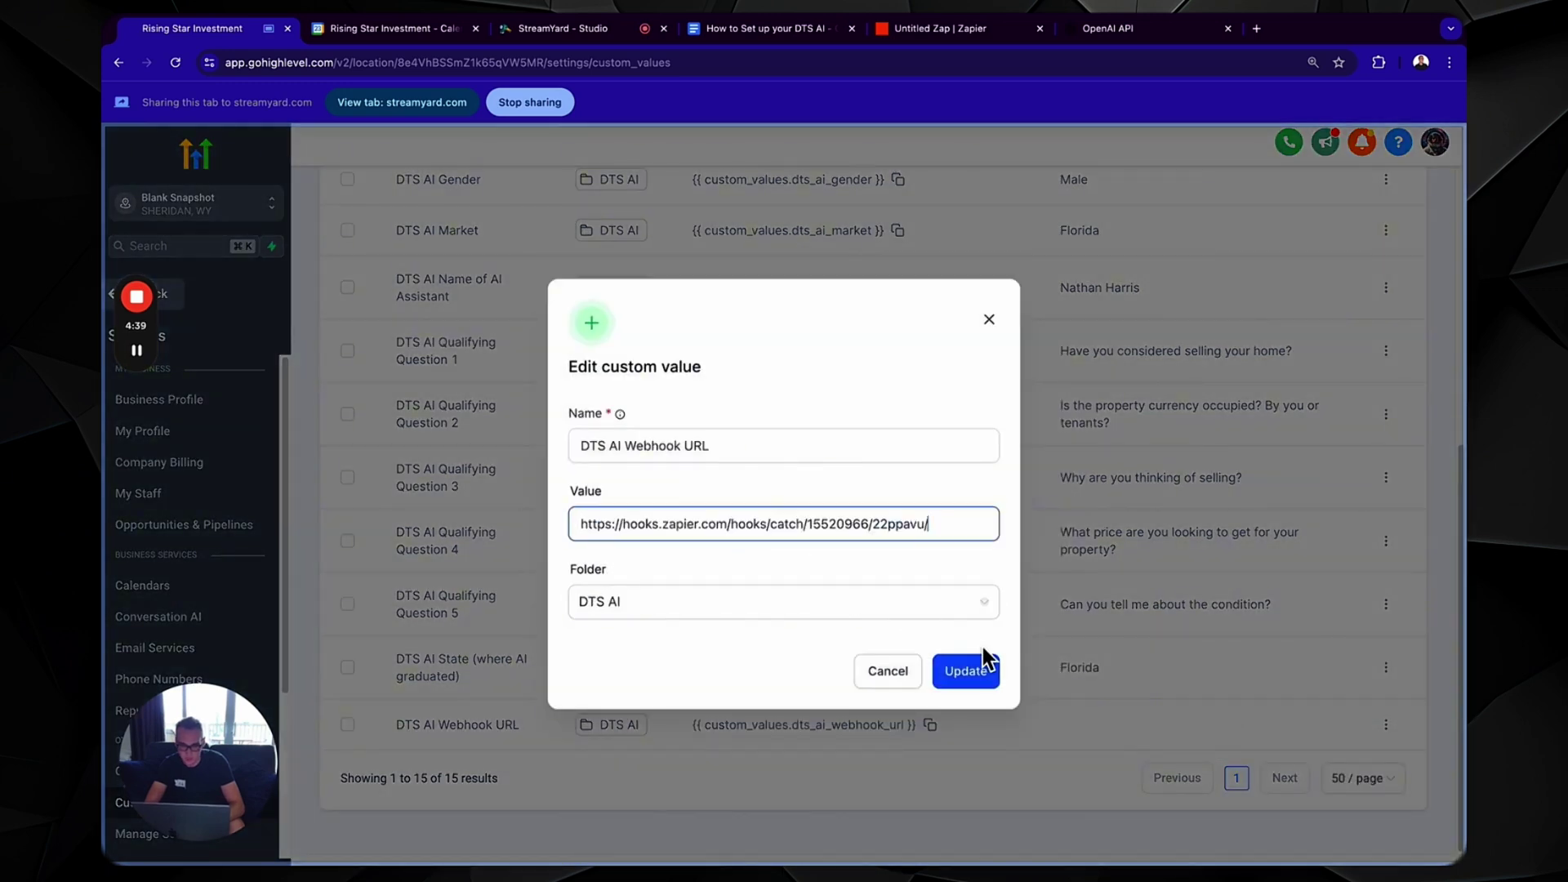
click(983, 668)
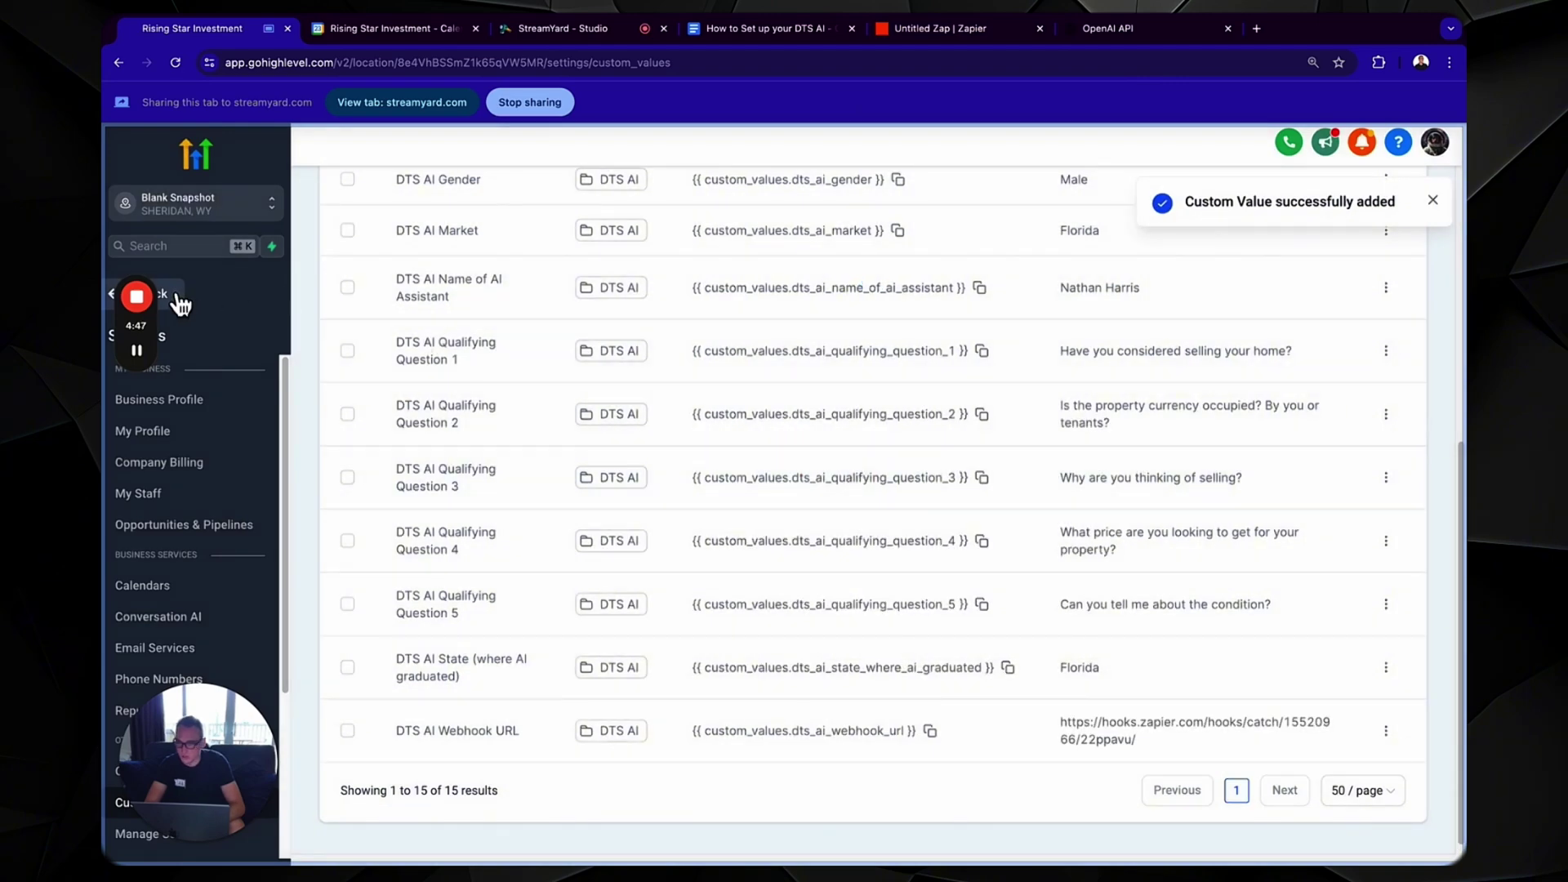
- Find the existing test contact in GoHighLevel Contacts and delete it
click(177, 299)
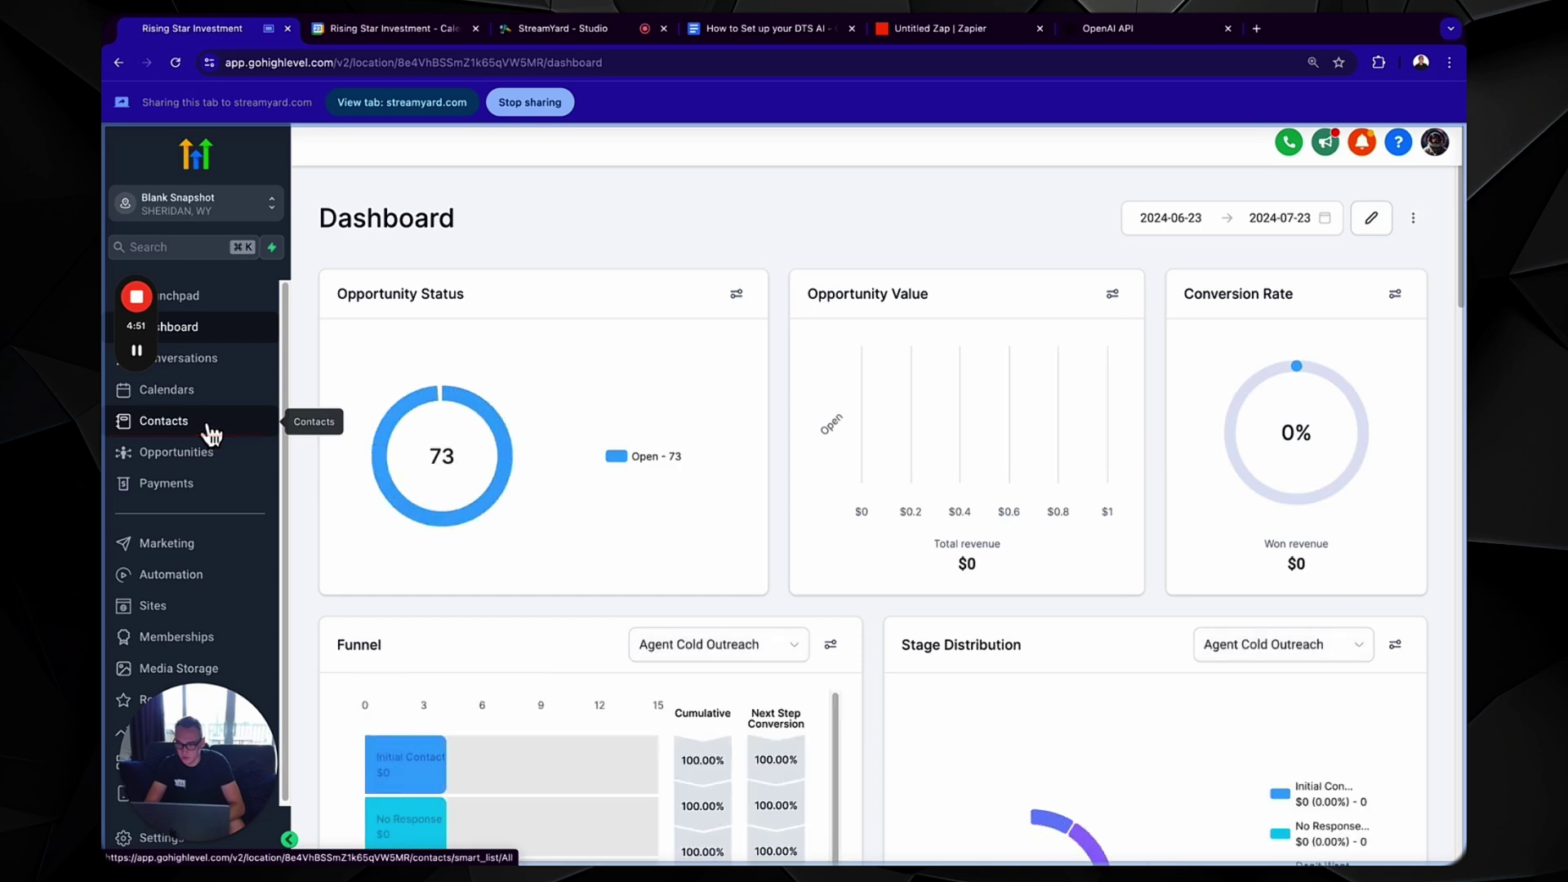
click(164, 421)
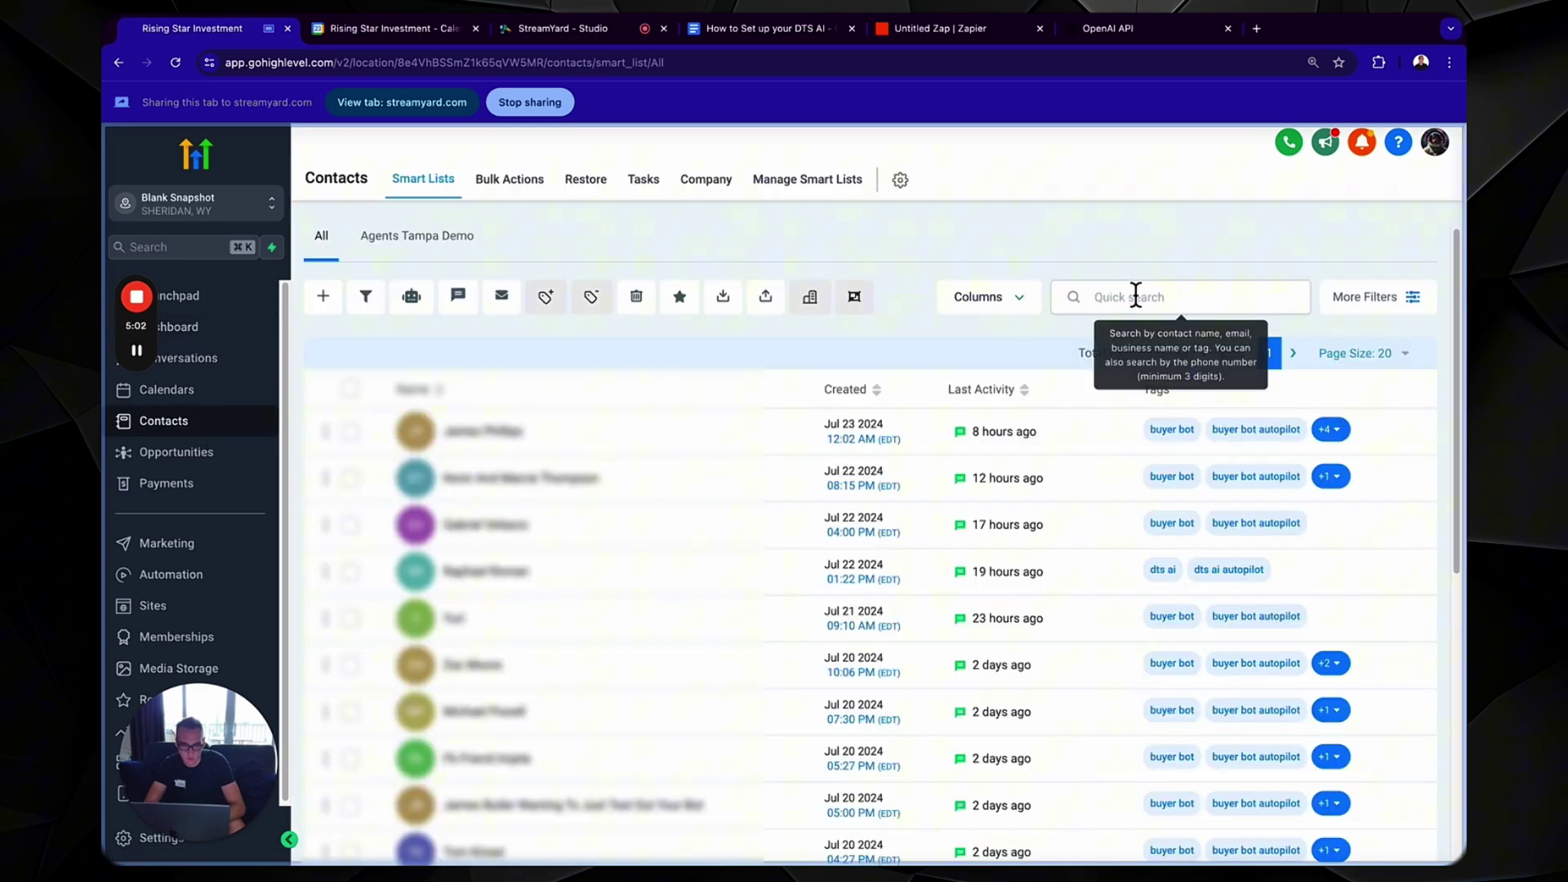
click(1138, 296)
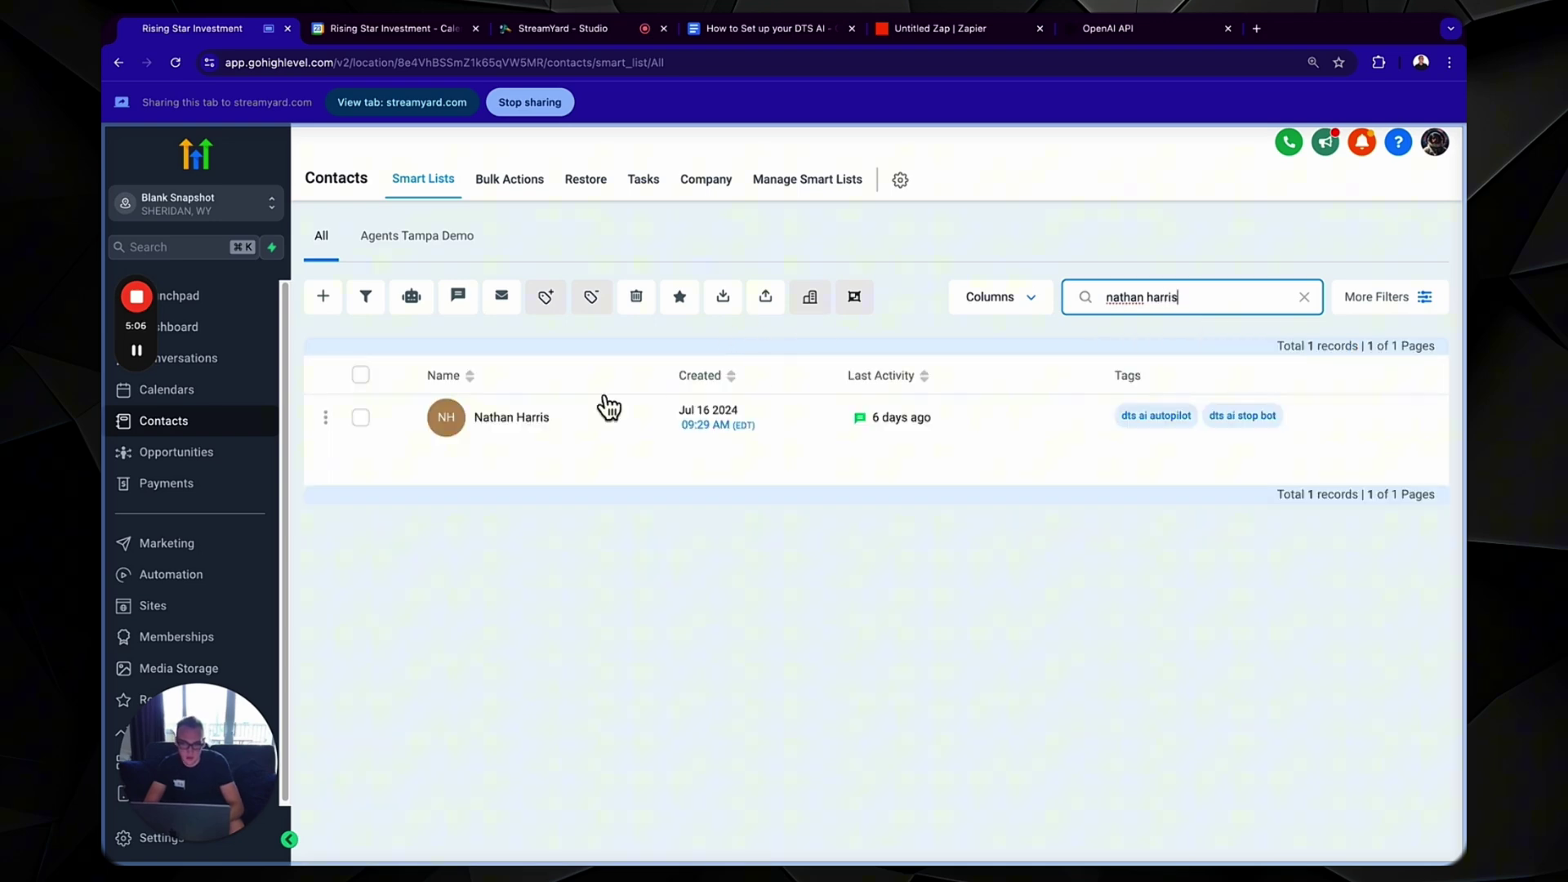
click(360, 418)
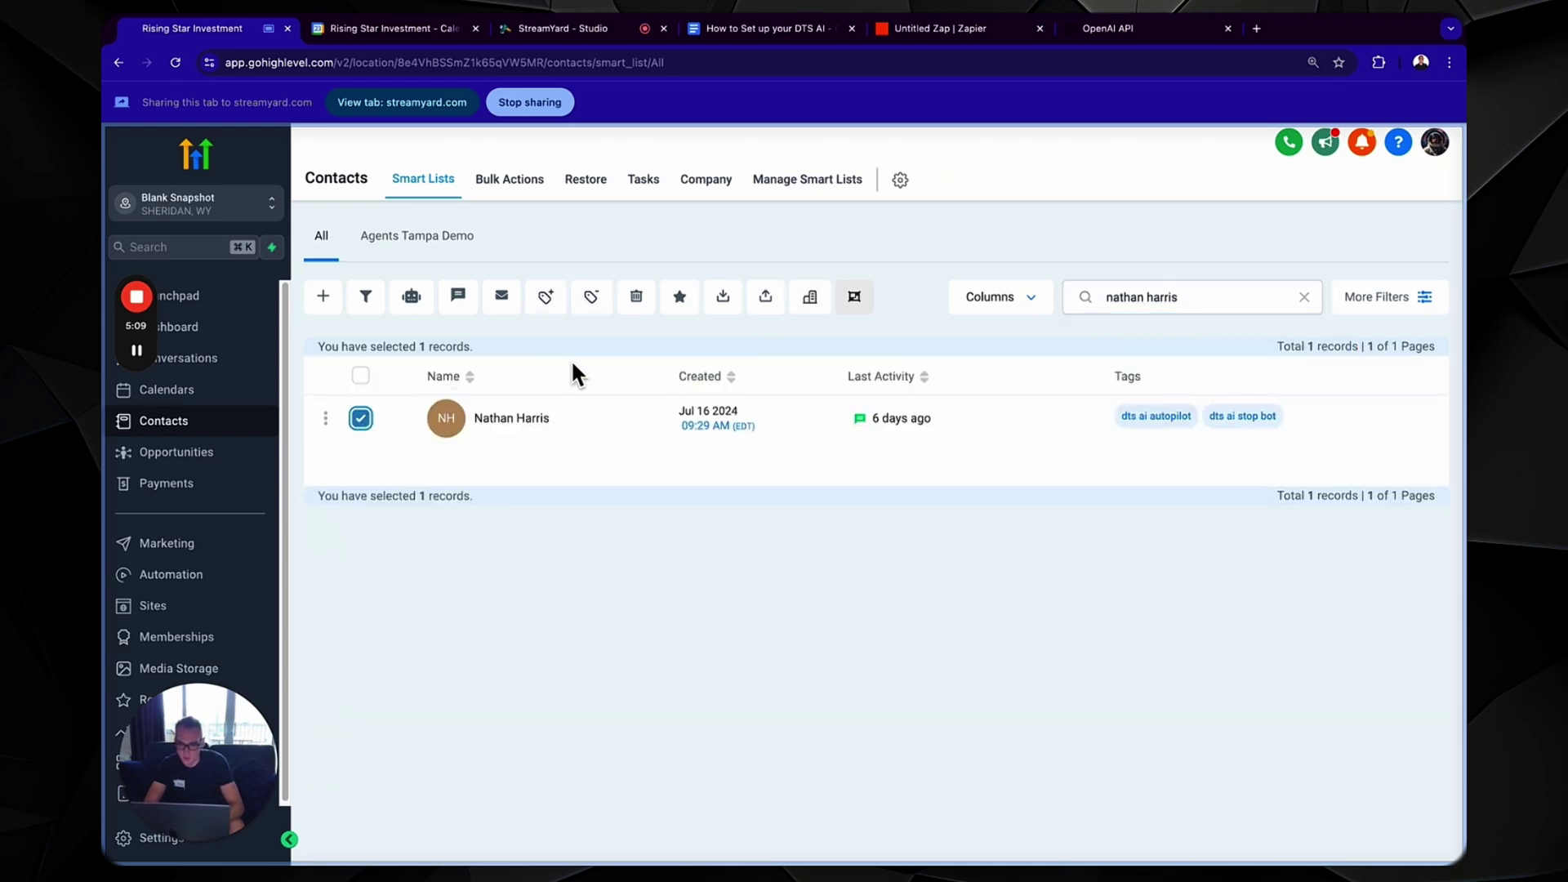
click(633, 313)
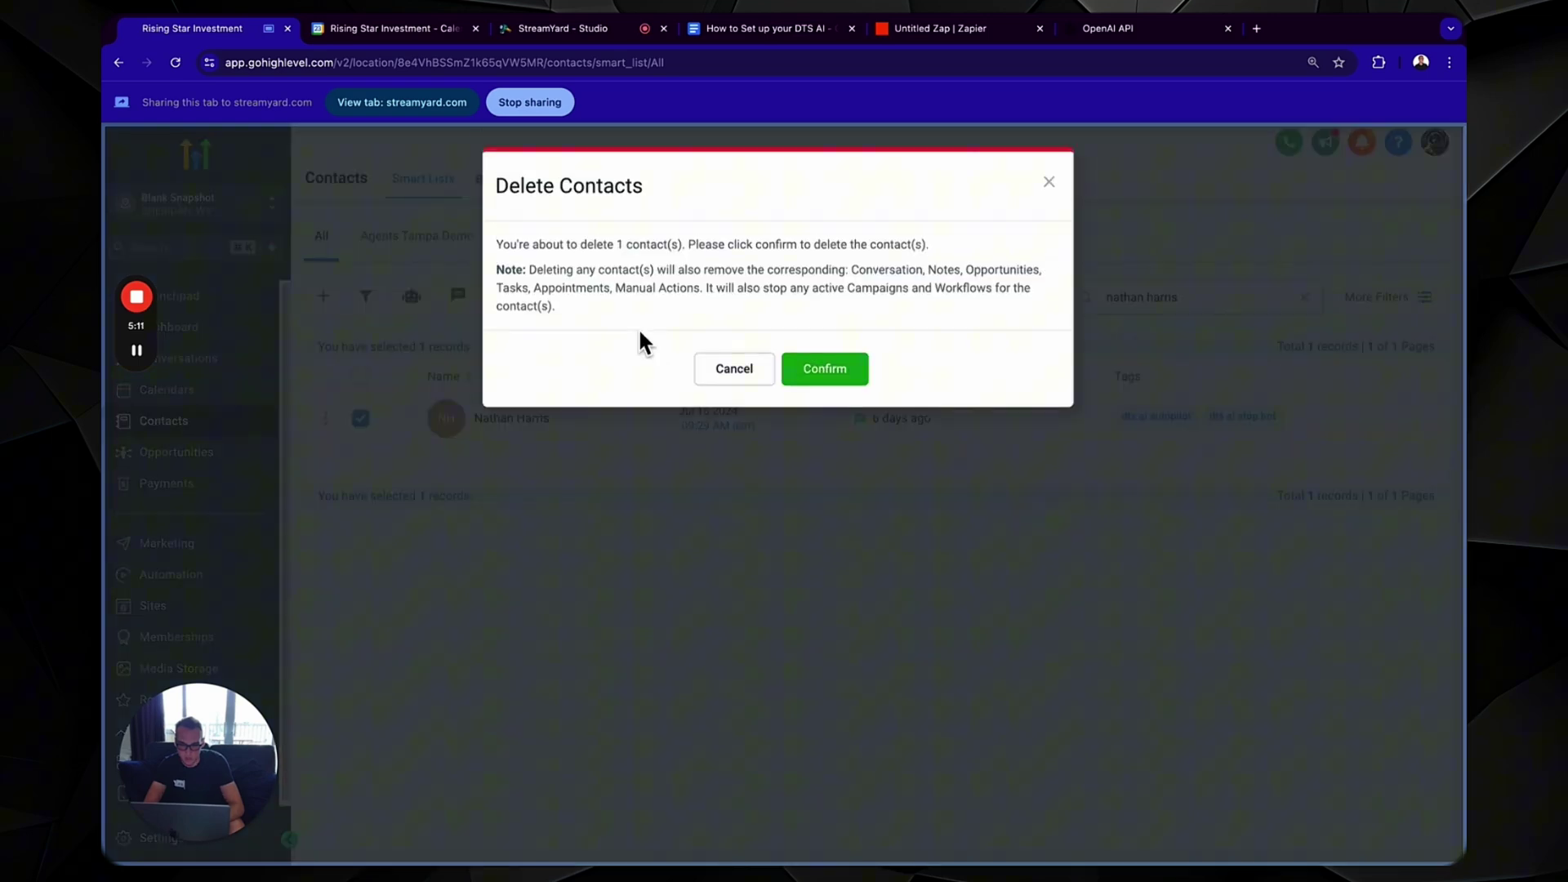
click(798, 377)
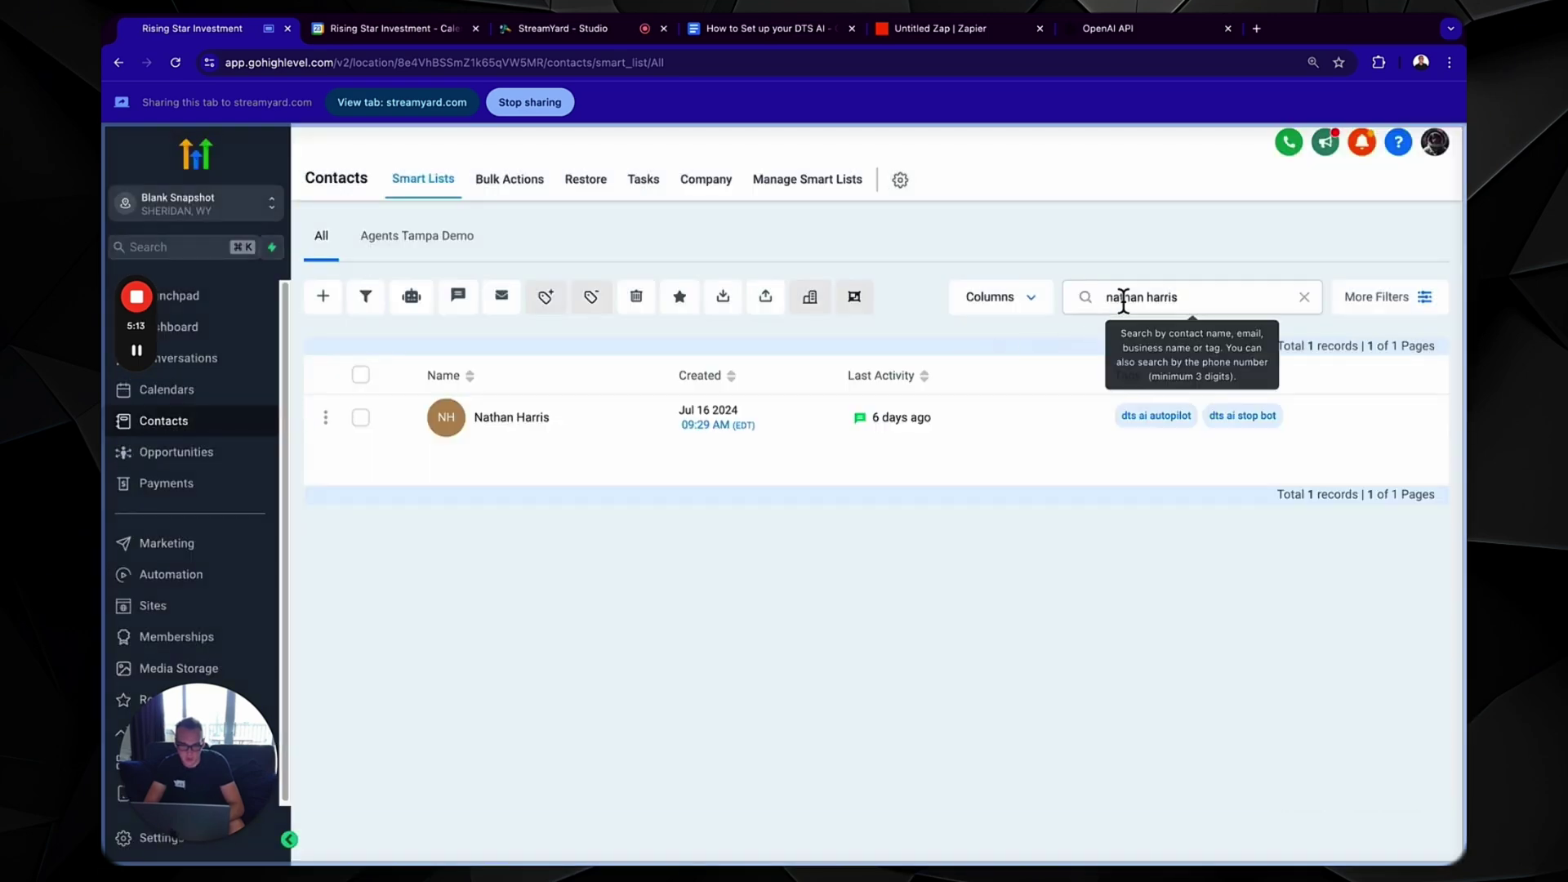
- Create a new contact with the test first name, last name and phone number, and save it
click(322, 297)
click(579, 460)
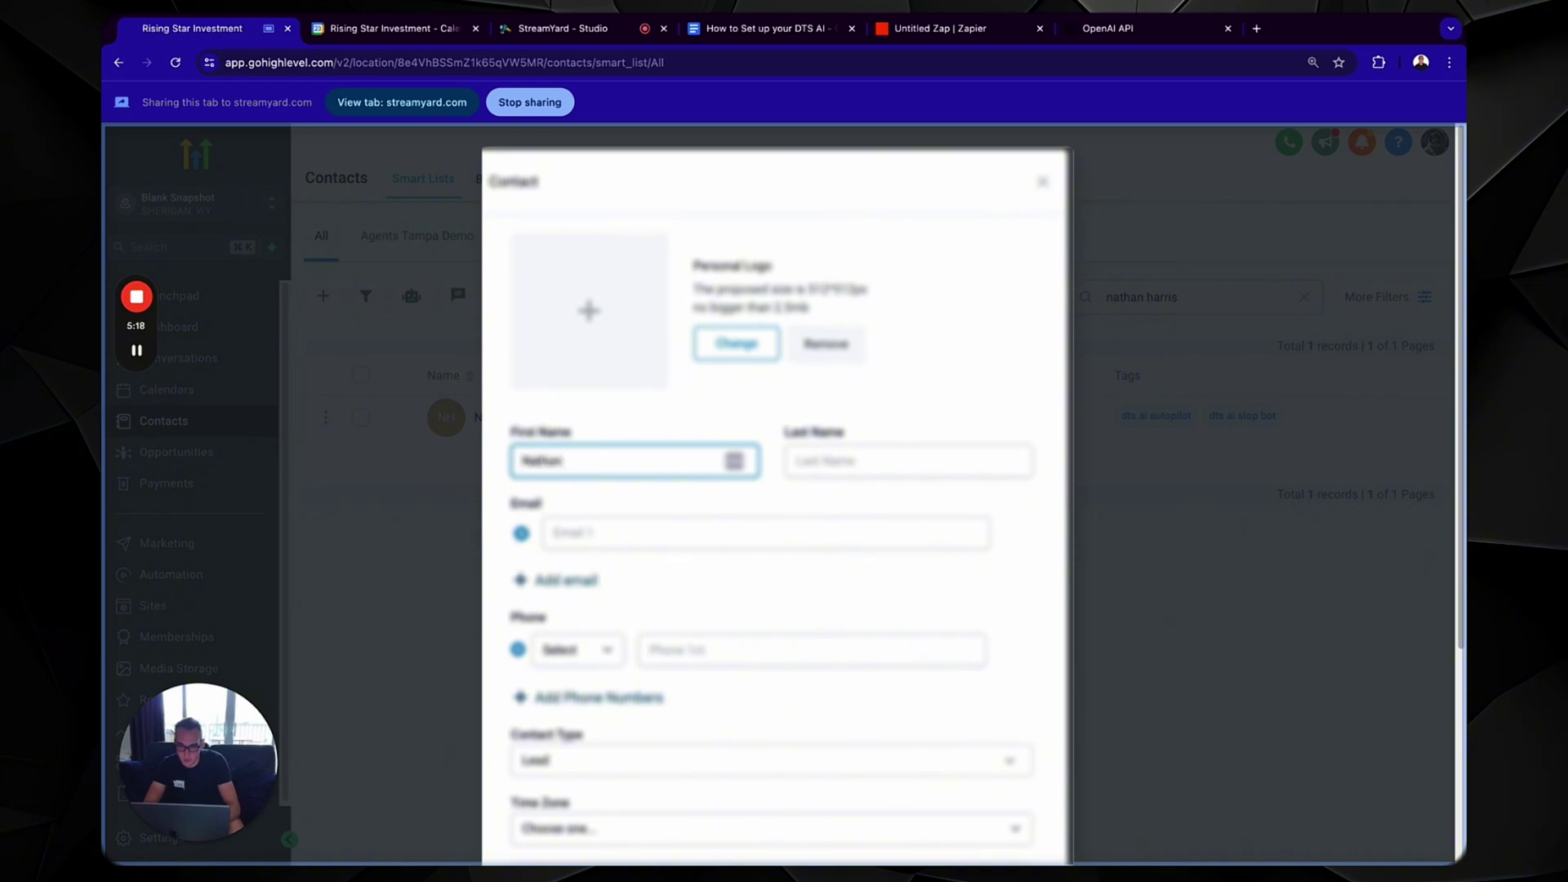
key(Tab)
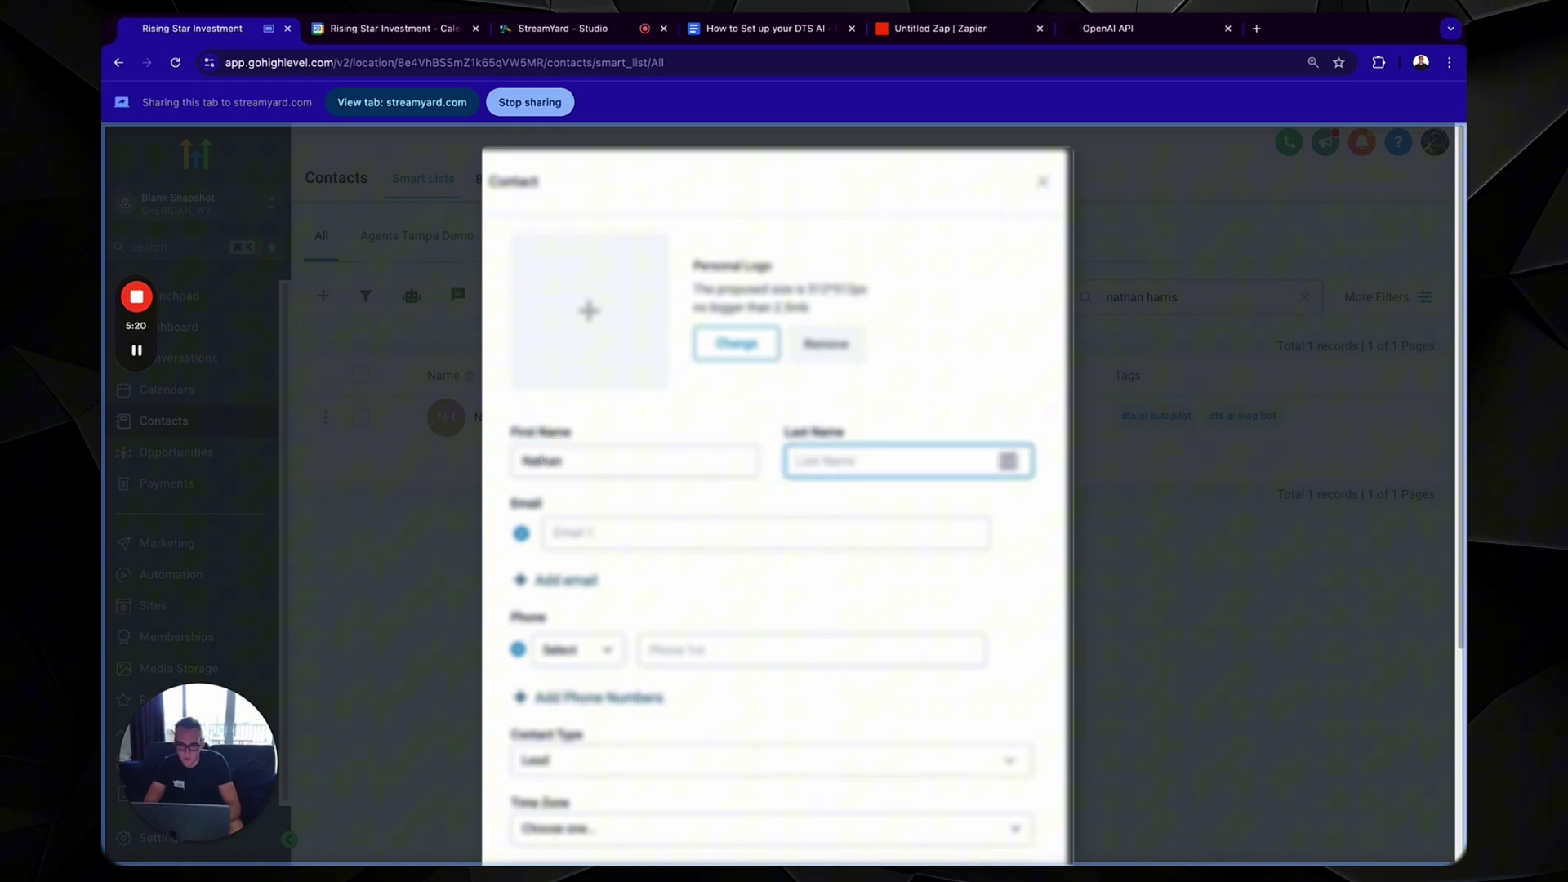
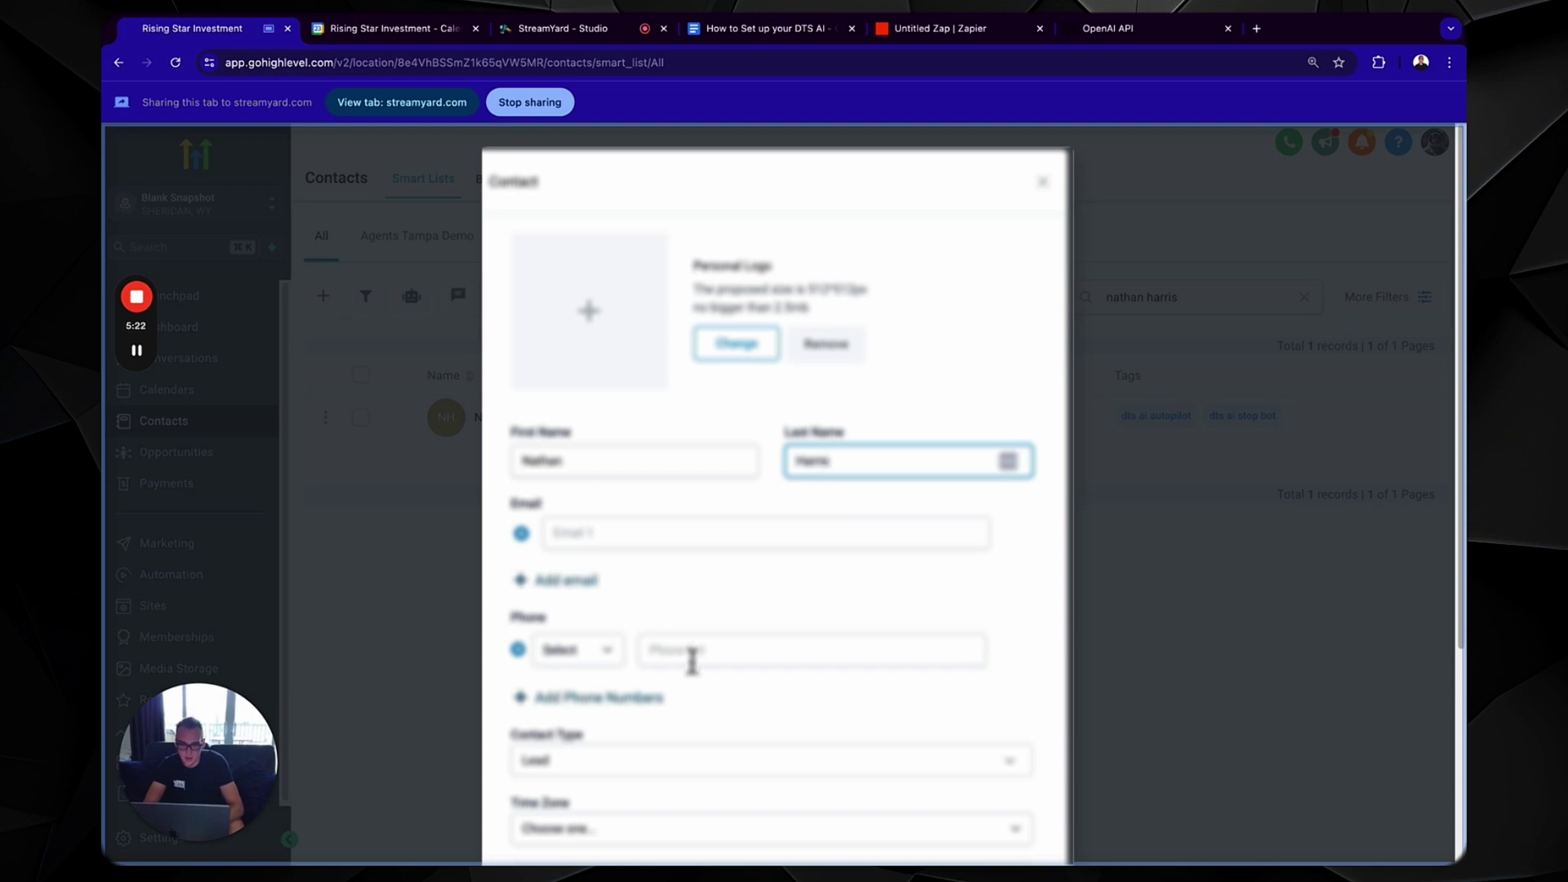
click(693, 659)
text(+185)
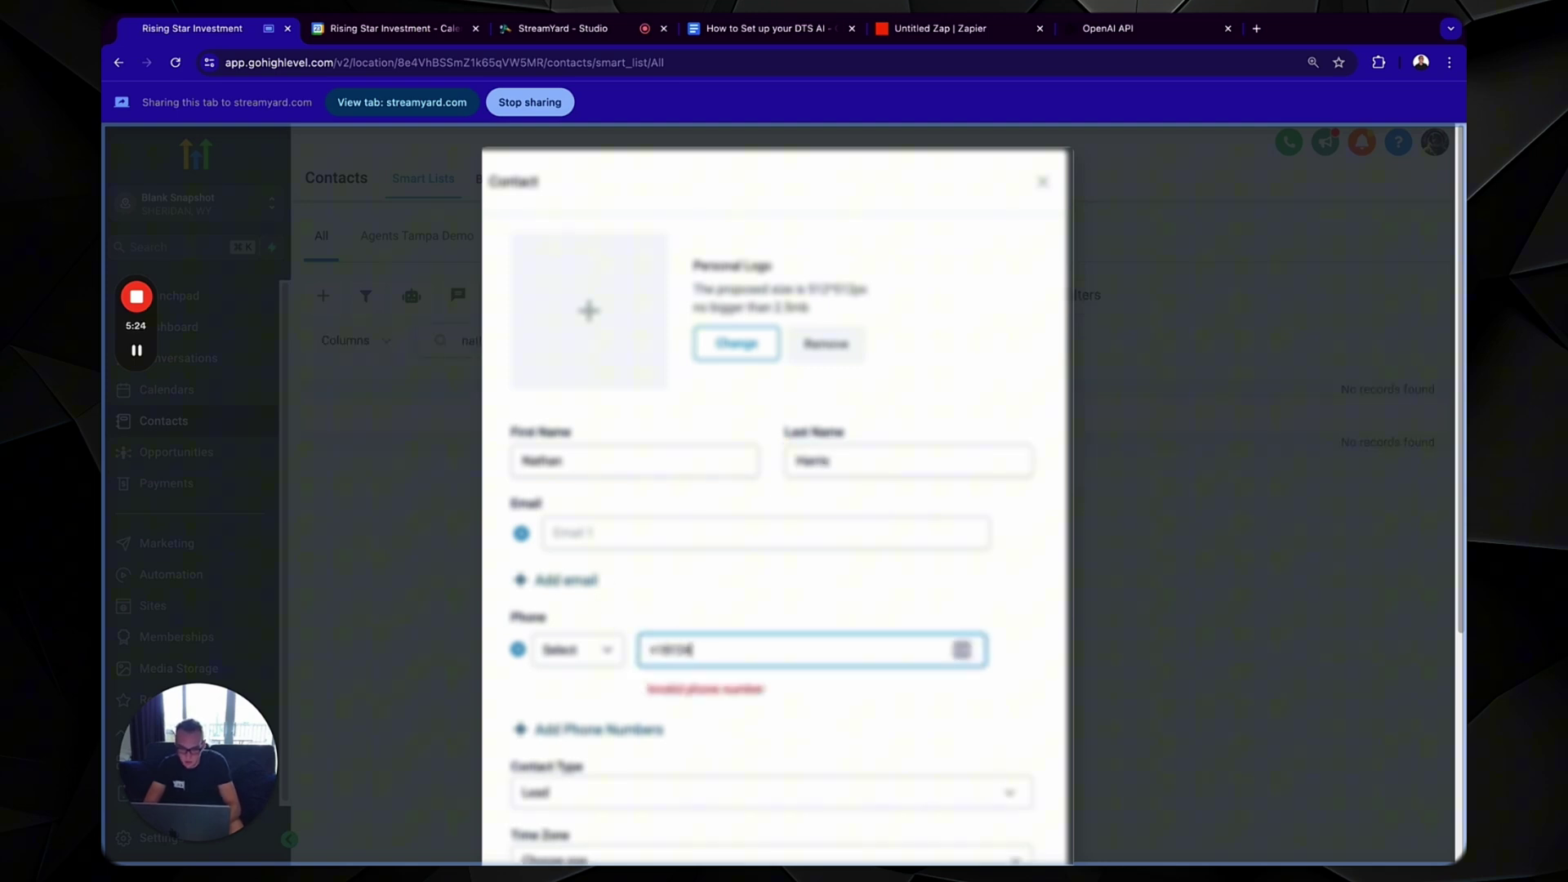
text(06)
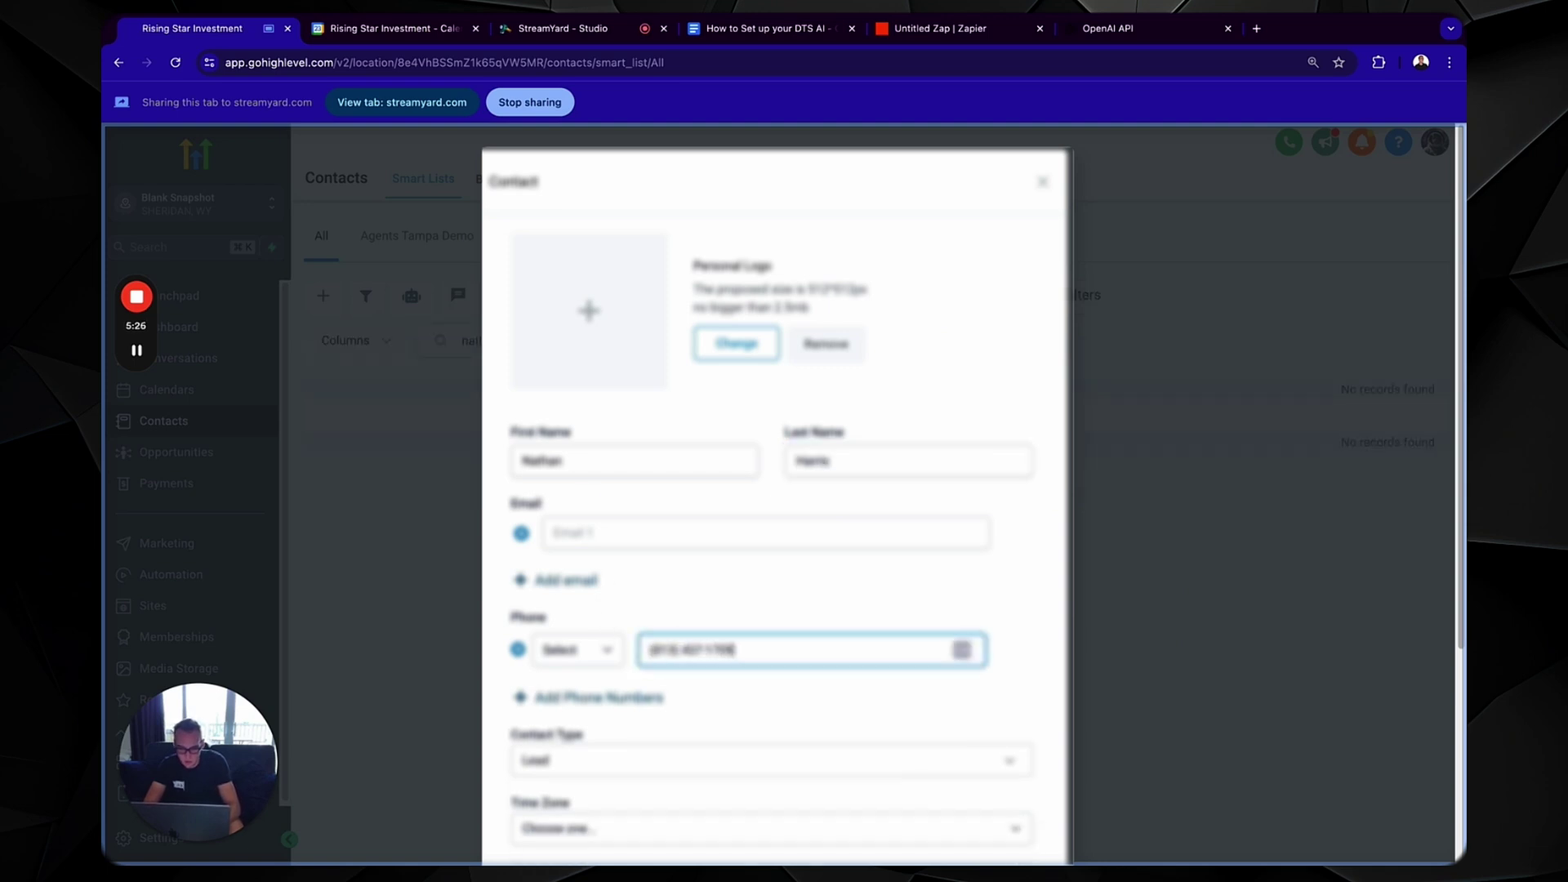
scroll(833, 696, down, 5)
click(1002, 797)
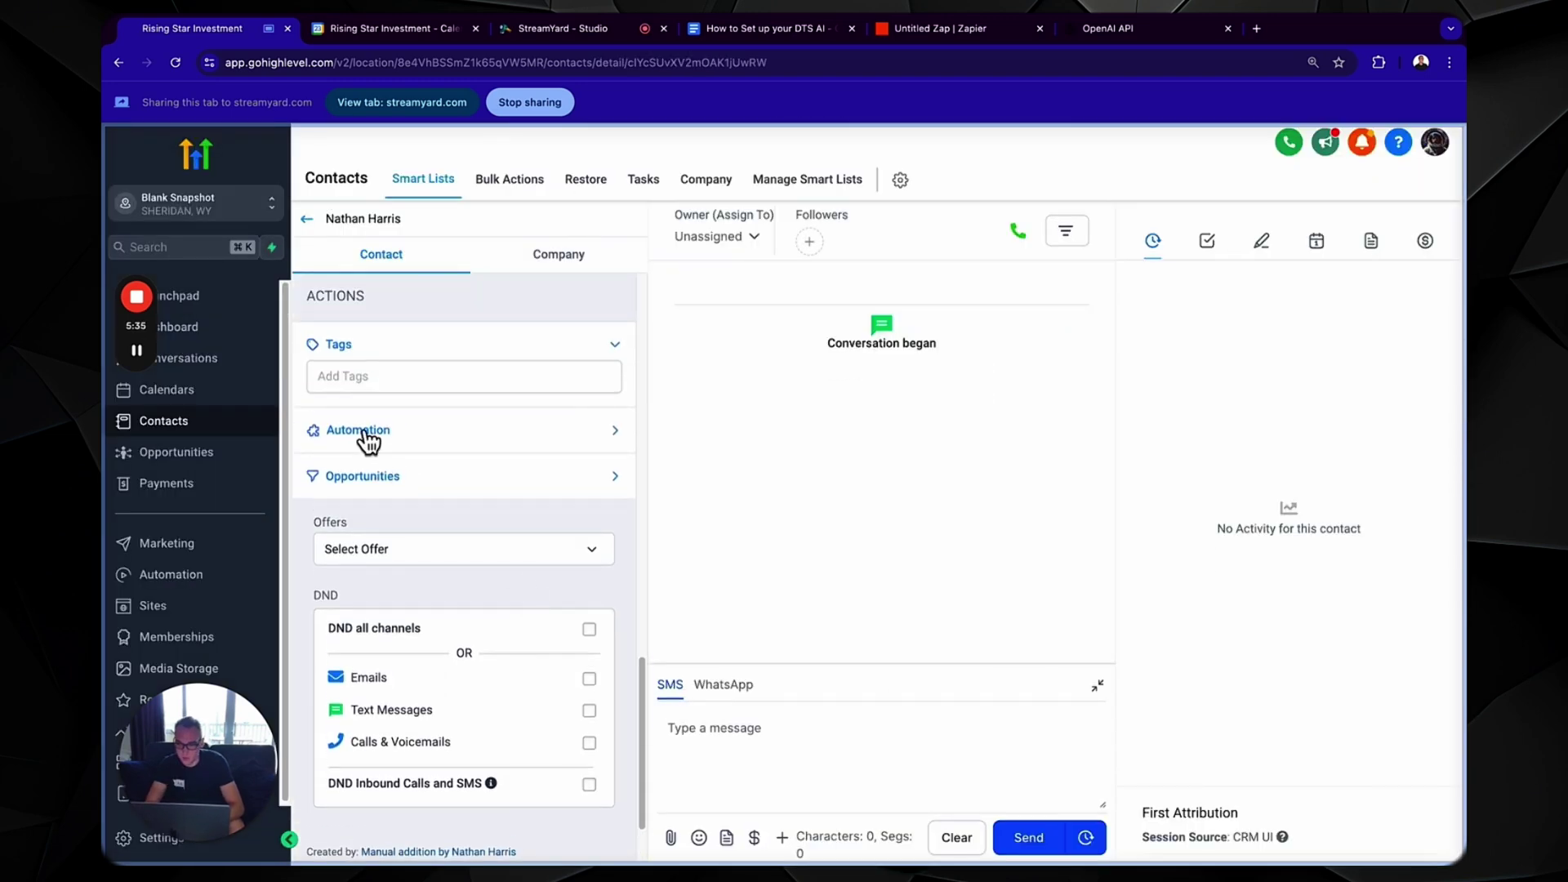
- Add the contact to the 1. DTS AI Start Bot workflow from its Automation section
click(368, 442)
click(333, 488)
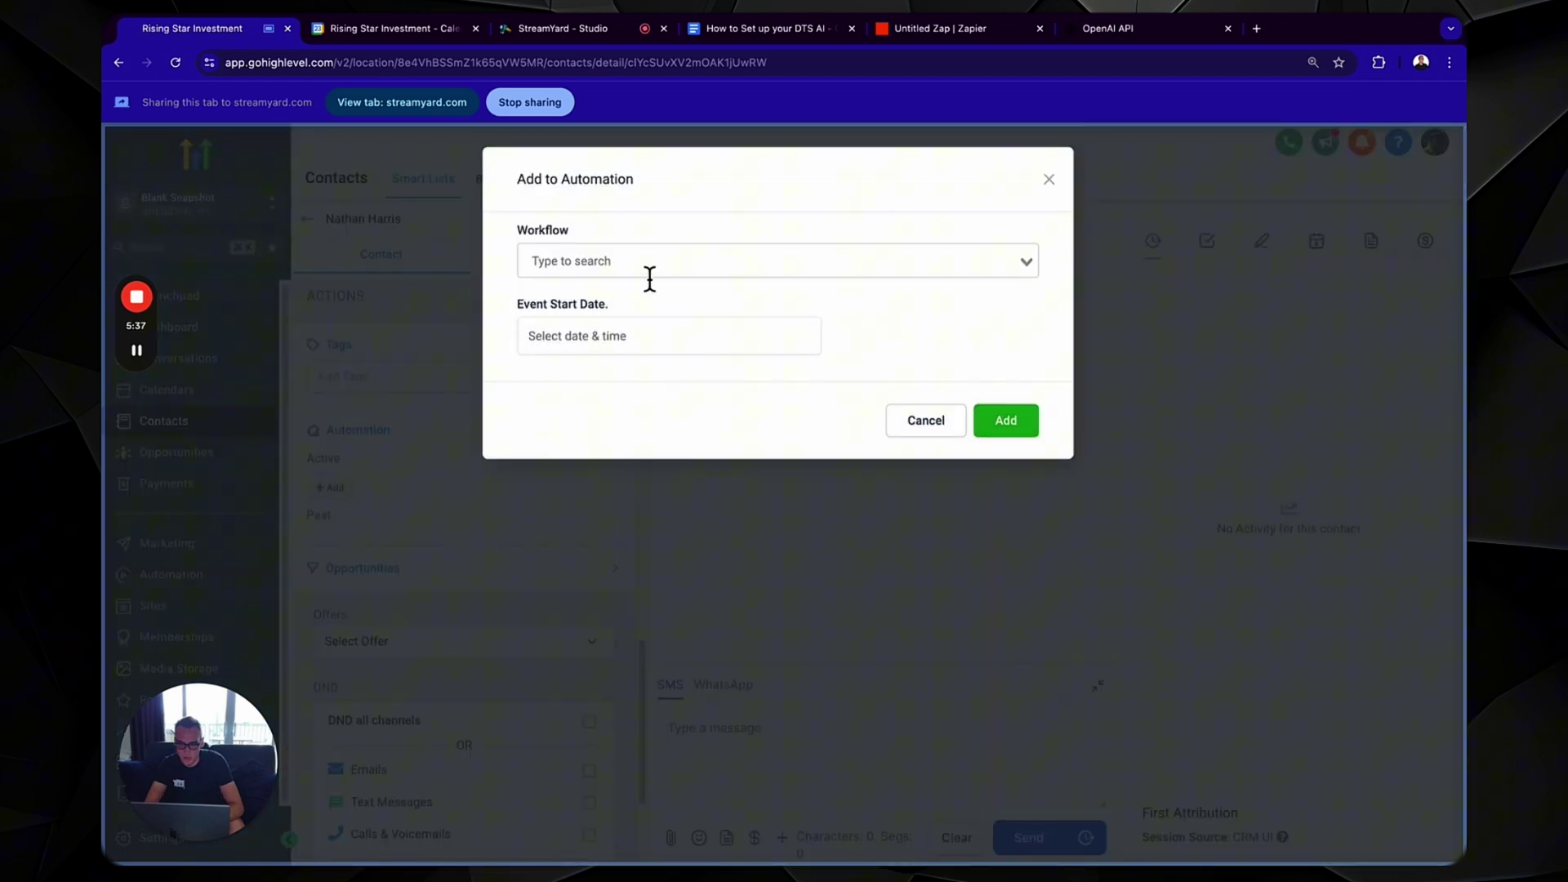
click(647, 273)
text(dts)
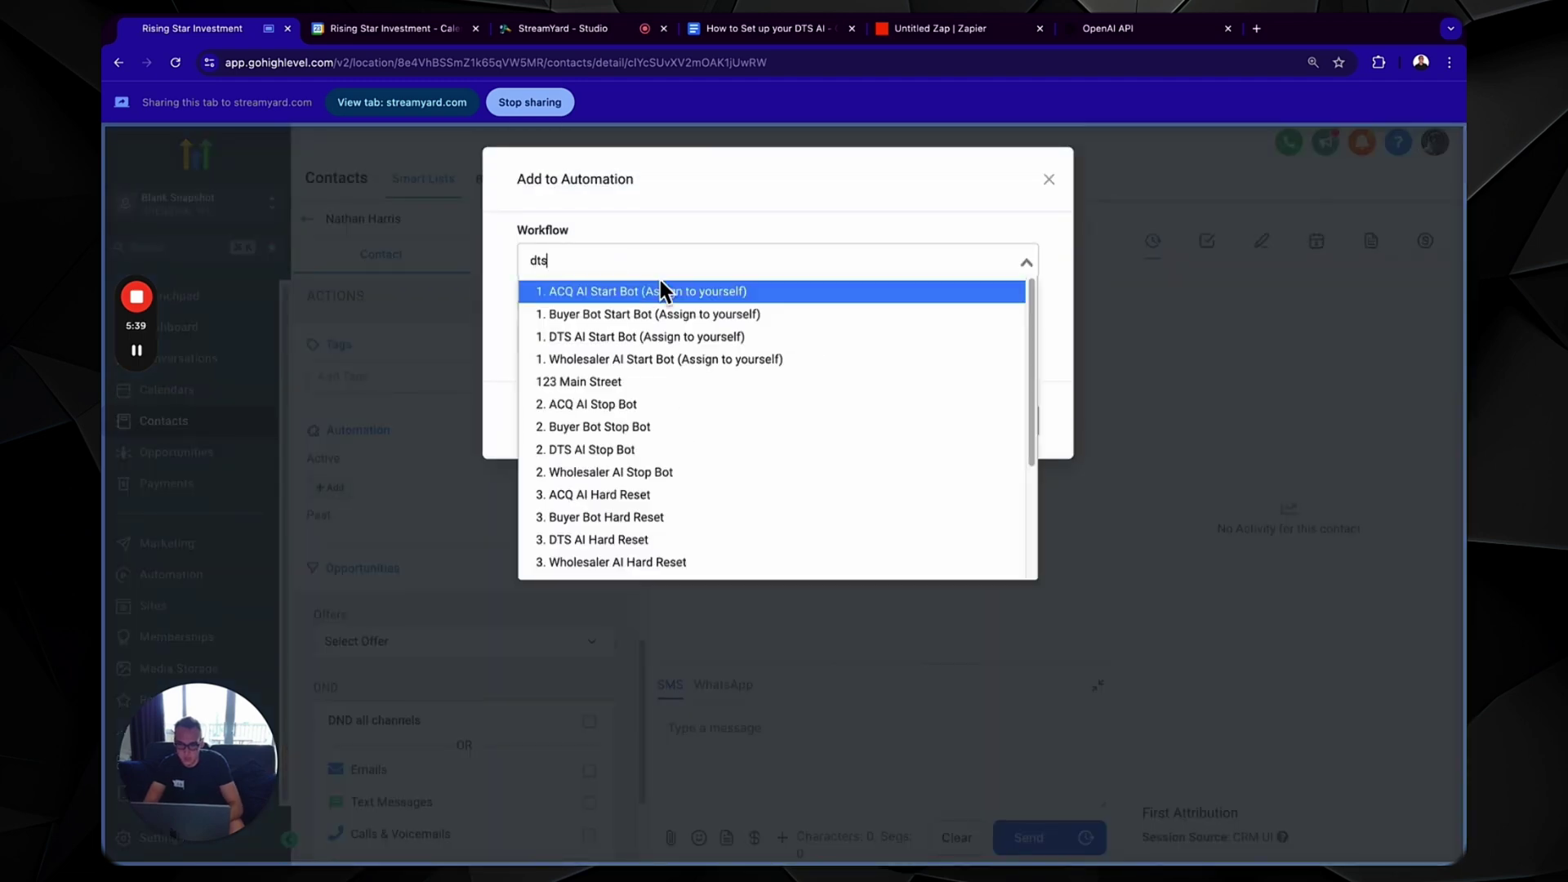
click(663, 300)
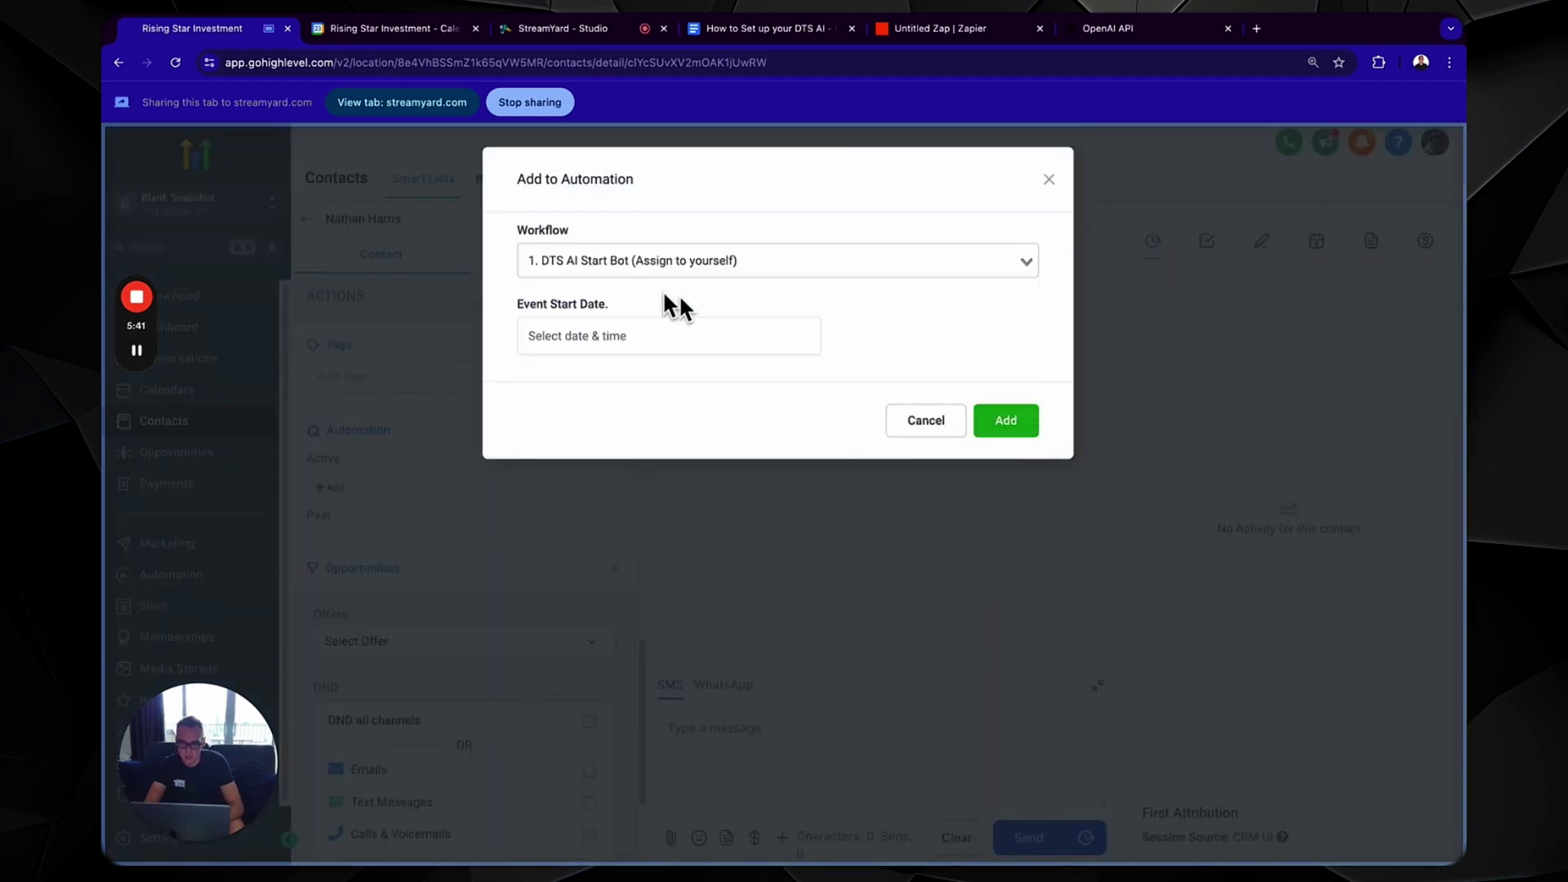
click(1005, 425)
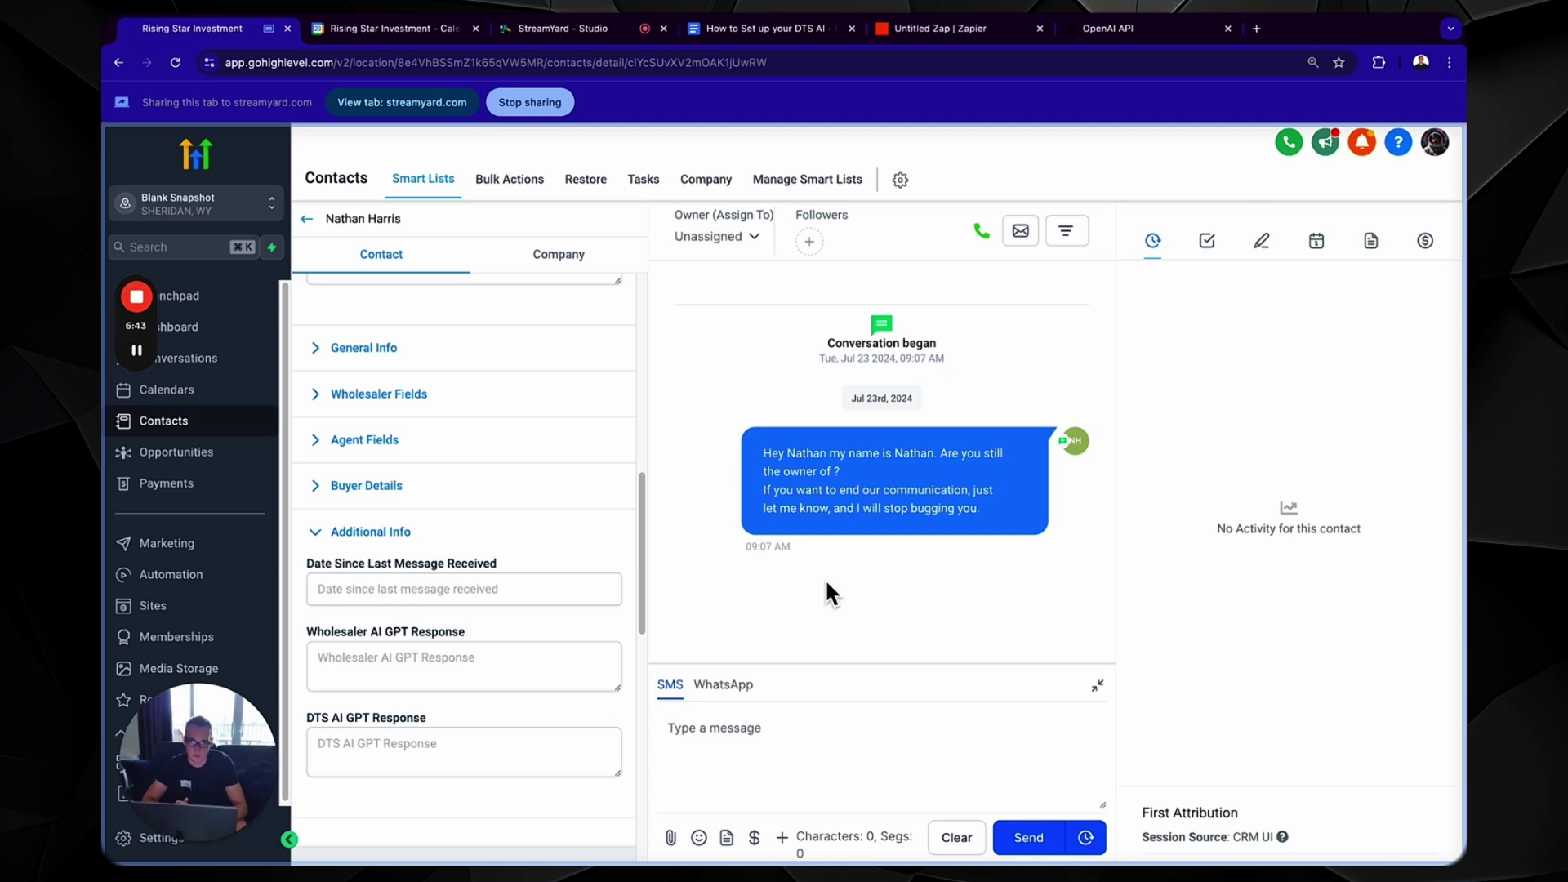
- Run the Zapier webhook trigger test, retesting to listen for the contact's new request
click(957, 32)
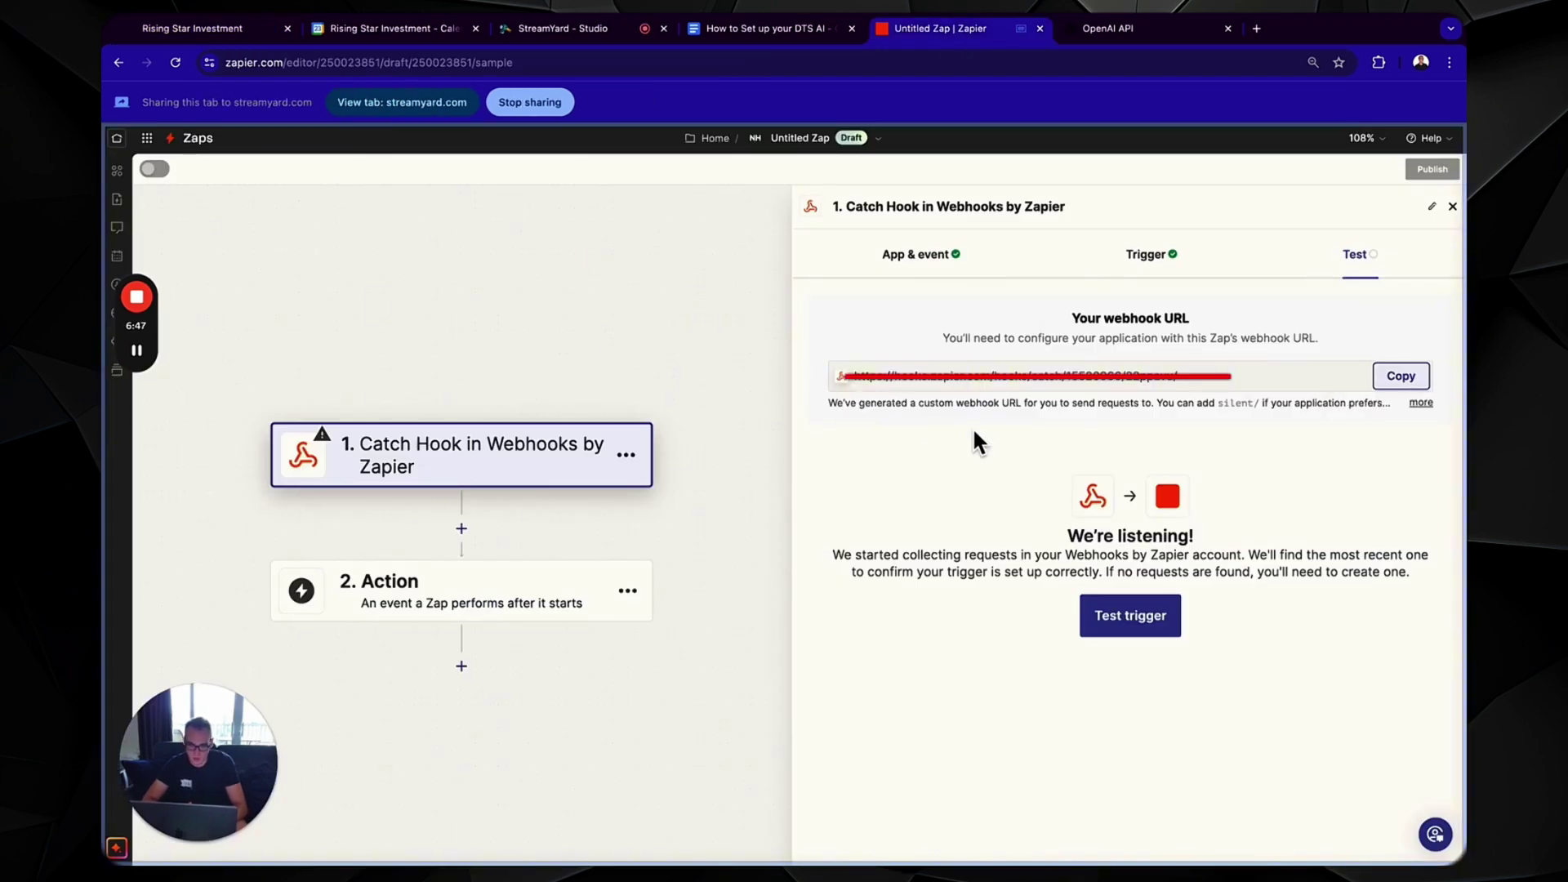
click(1121, 613)
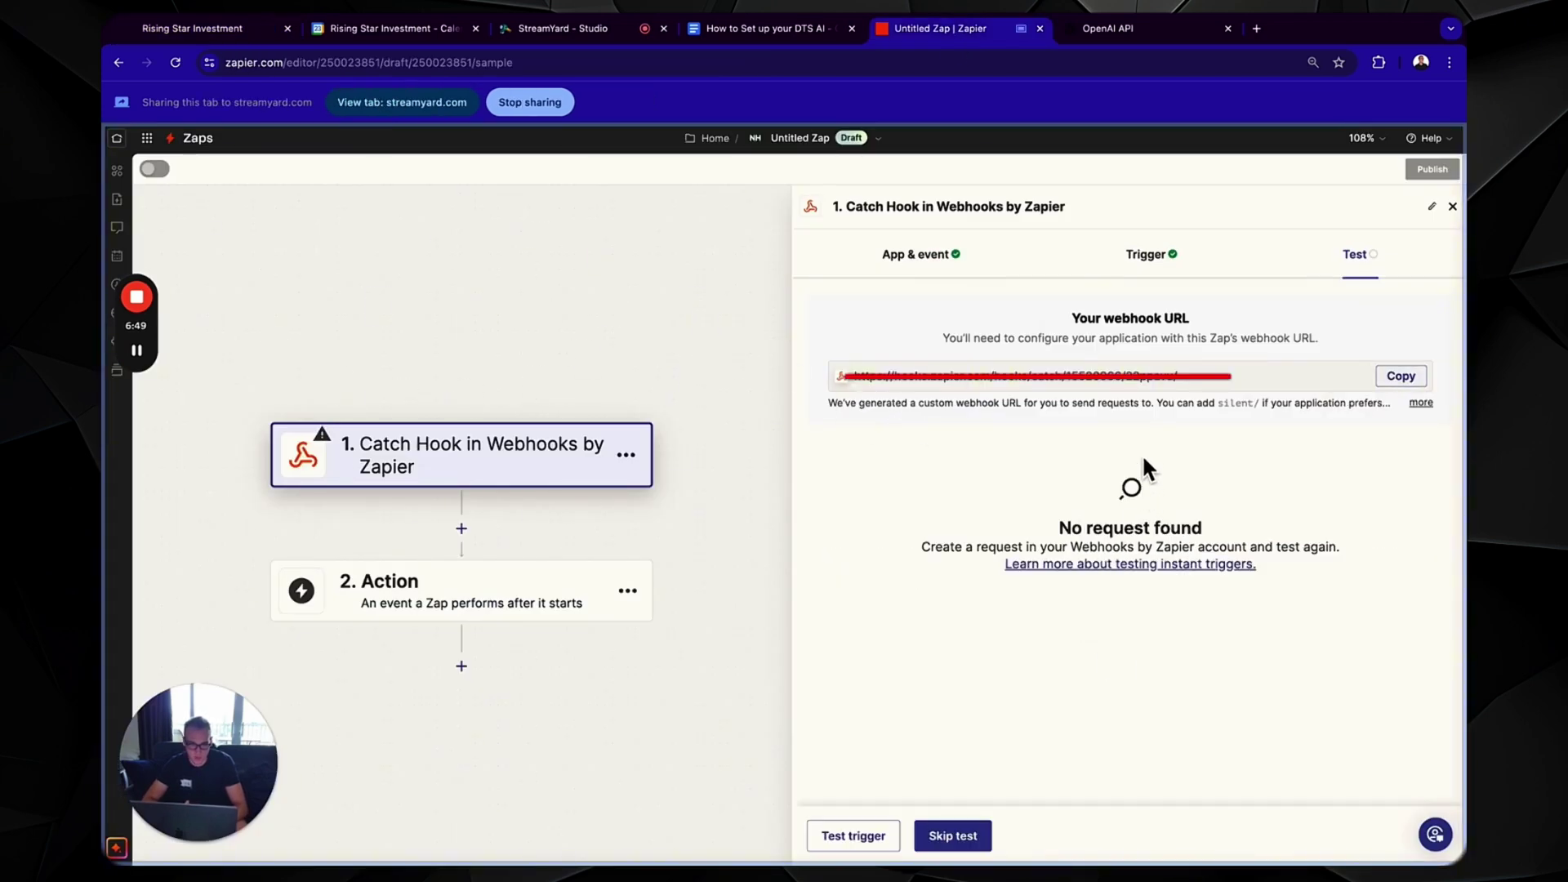
click(854, 836)
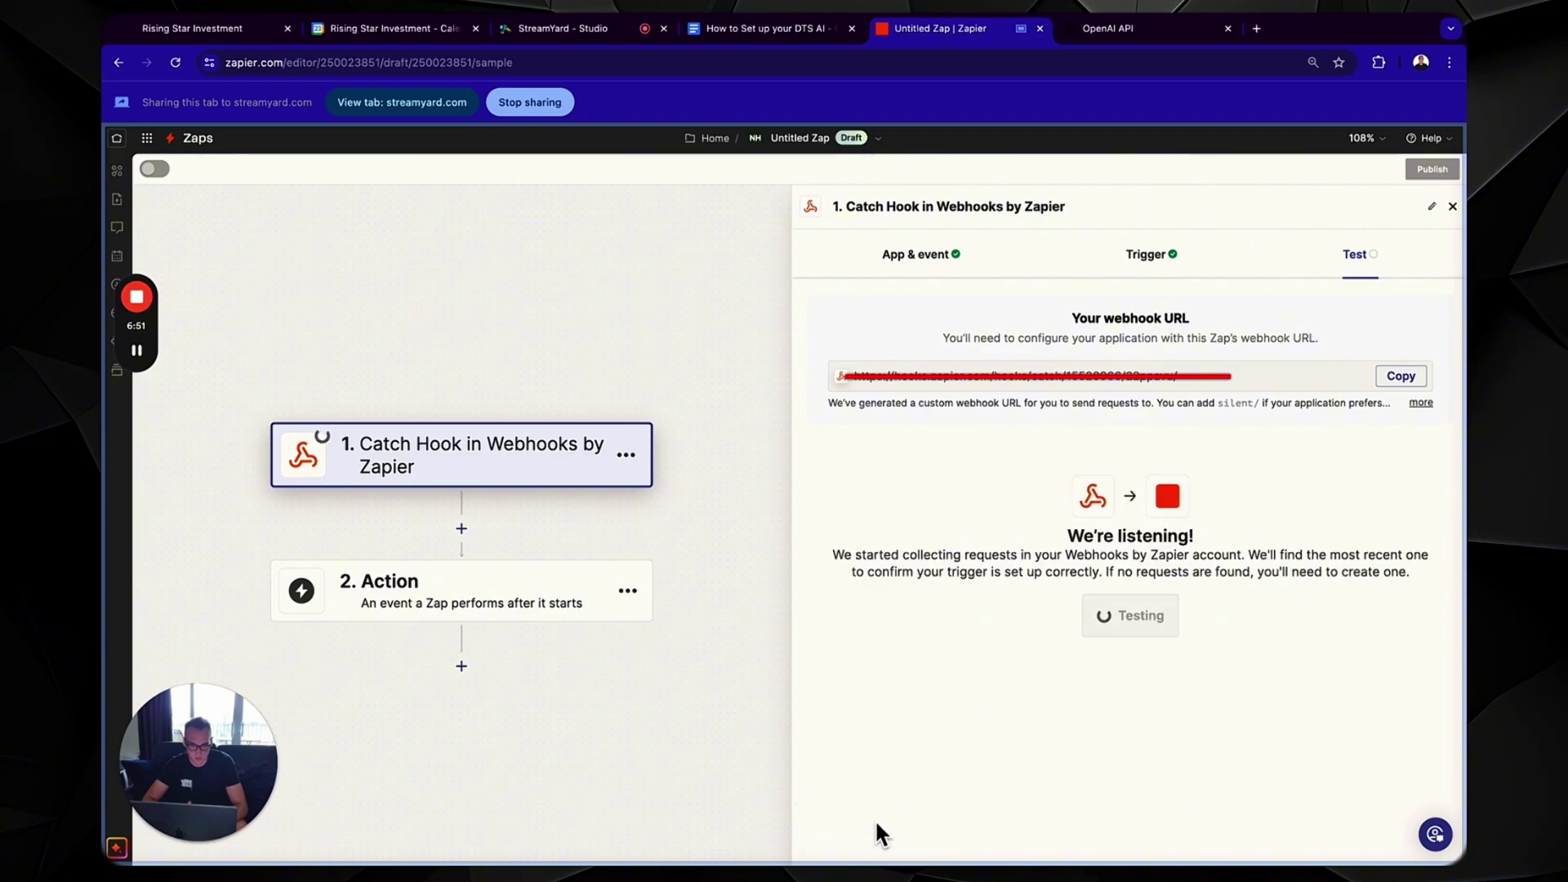
click(246, 29)
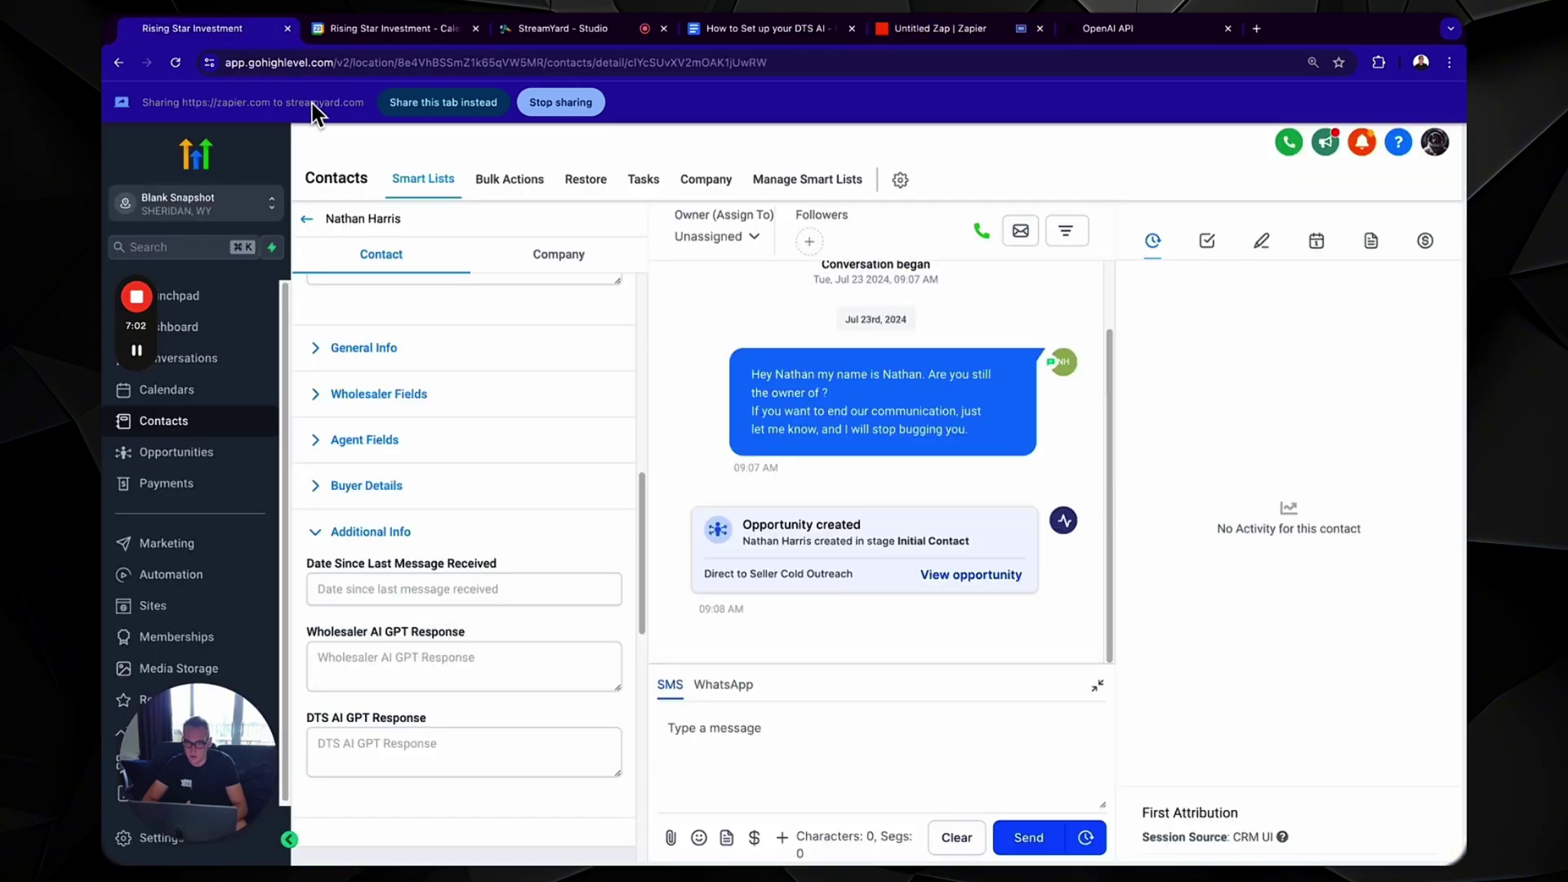
click(403, 103)
click(984, 31)
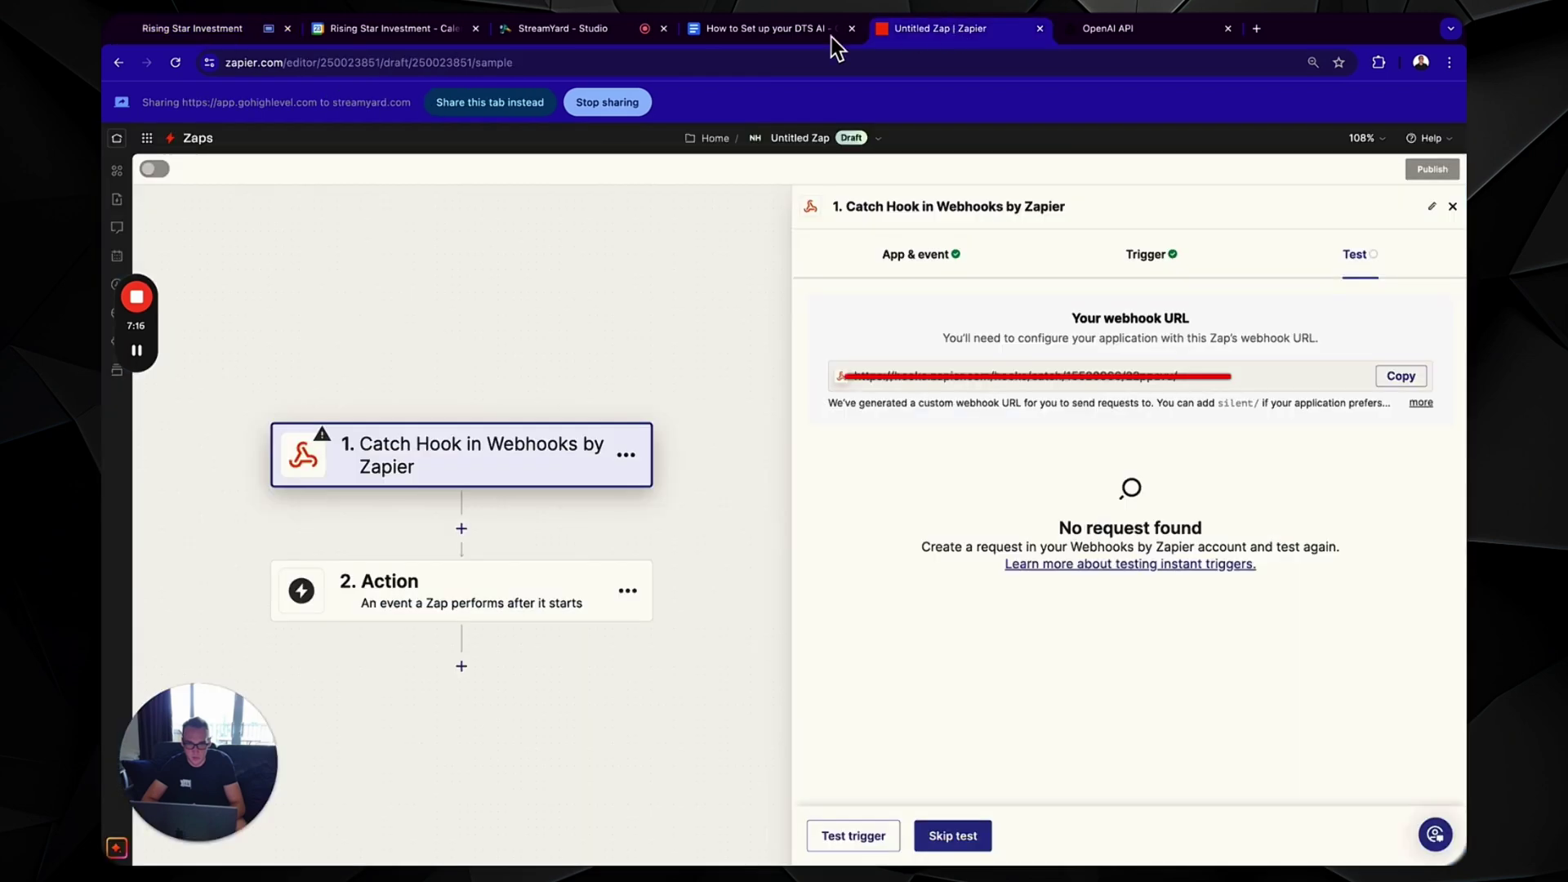
click(508, 103)
click(854, 836)
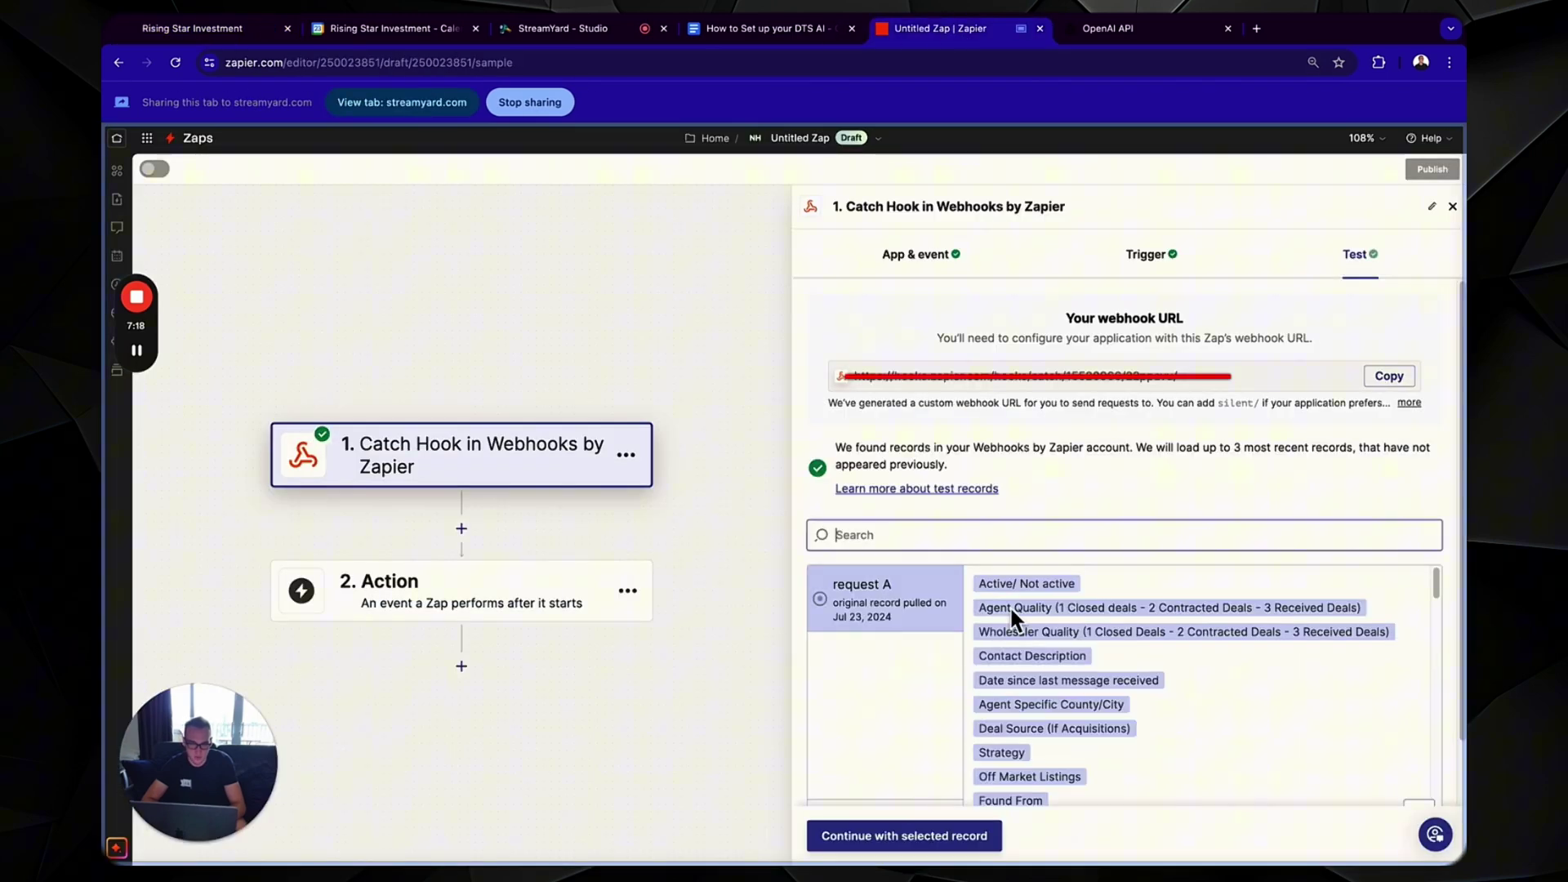
scroll(1090, 487, down, 1)
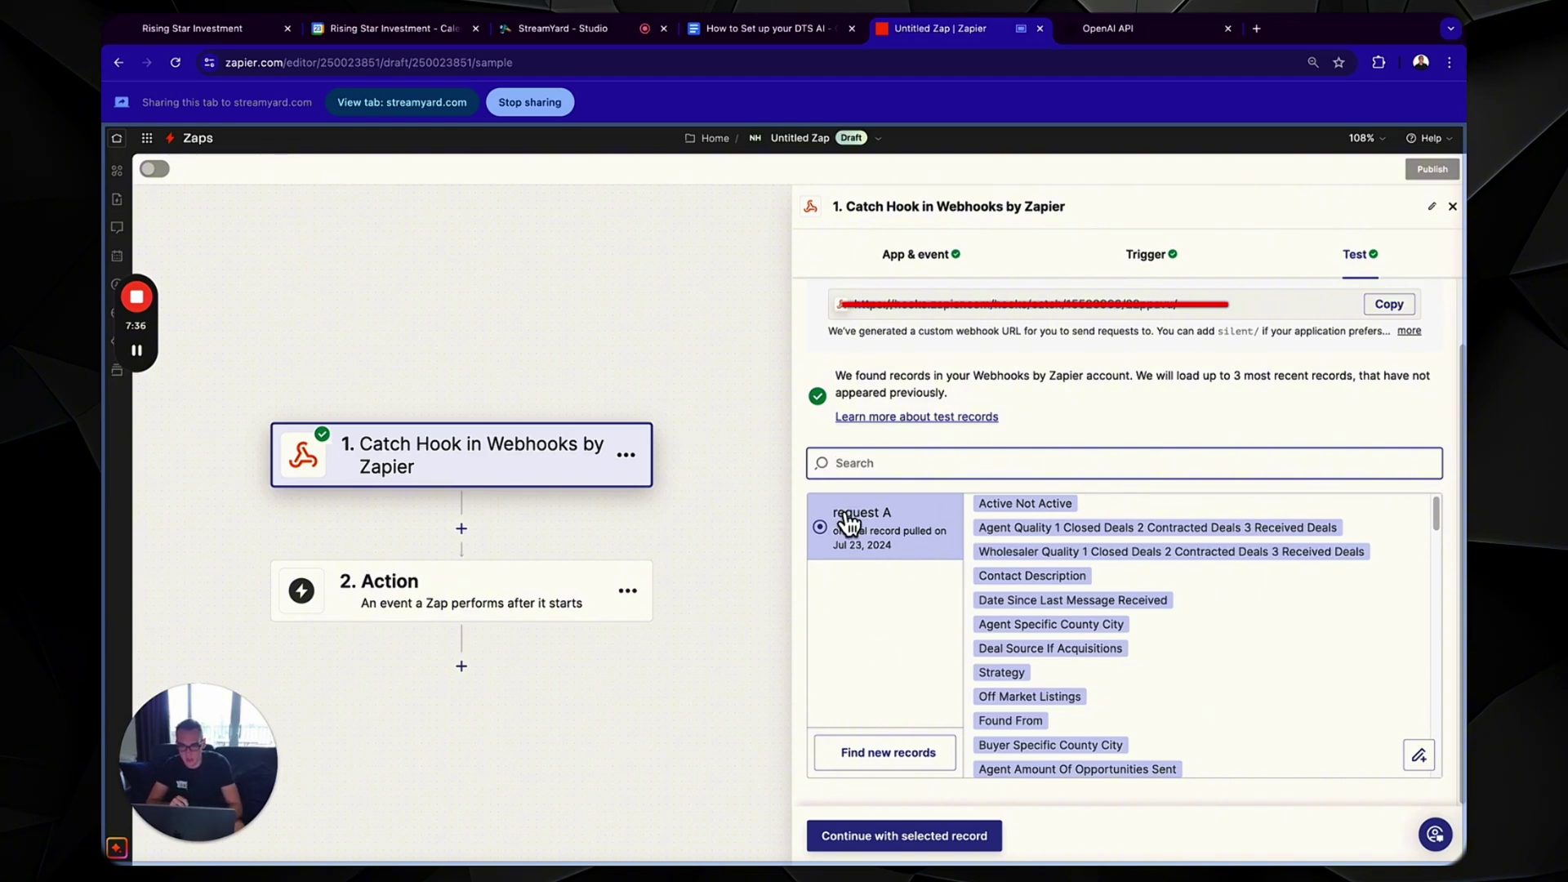
- Check the contact's SMS conversation in GoHighLevel for the reply, then return to Zapier
click(227, 25)
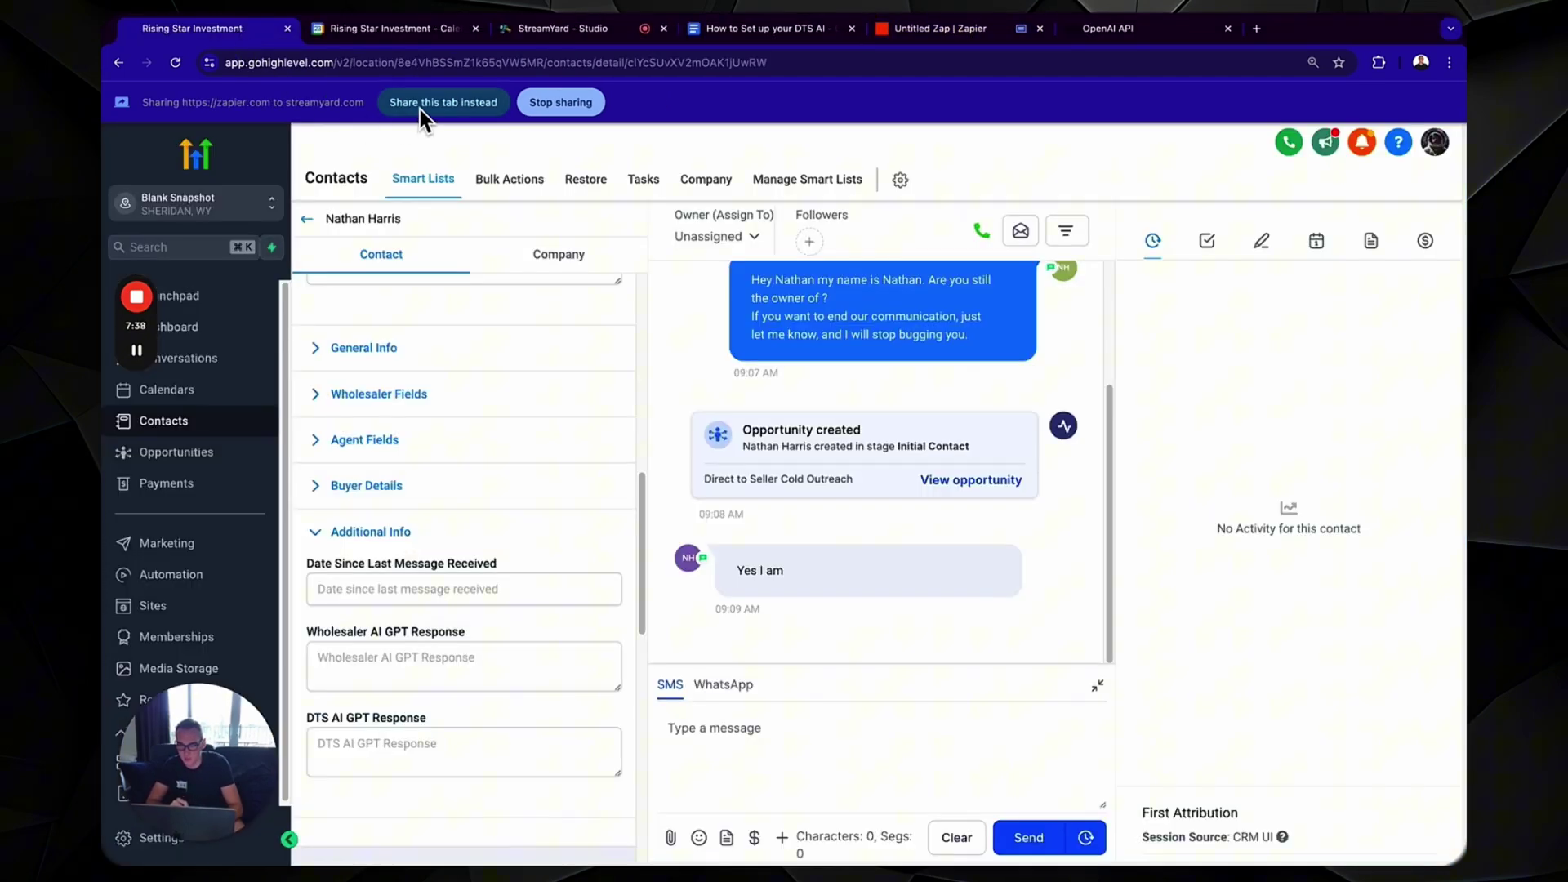
scroll(838, 408, up, 2)
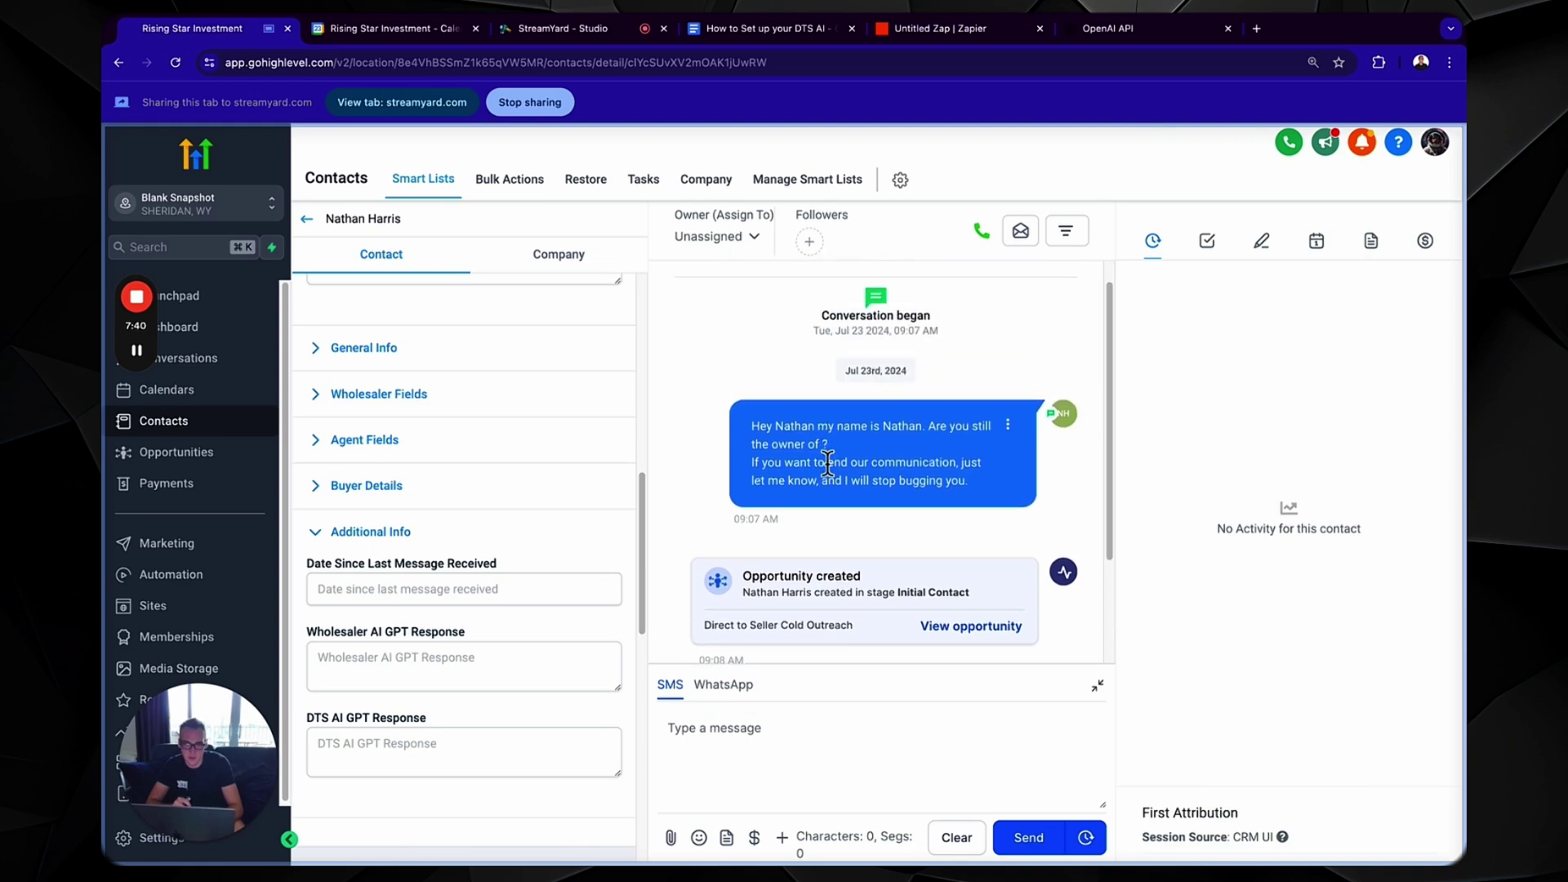
scroll(823, 580, down, 2)
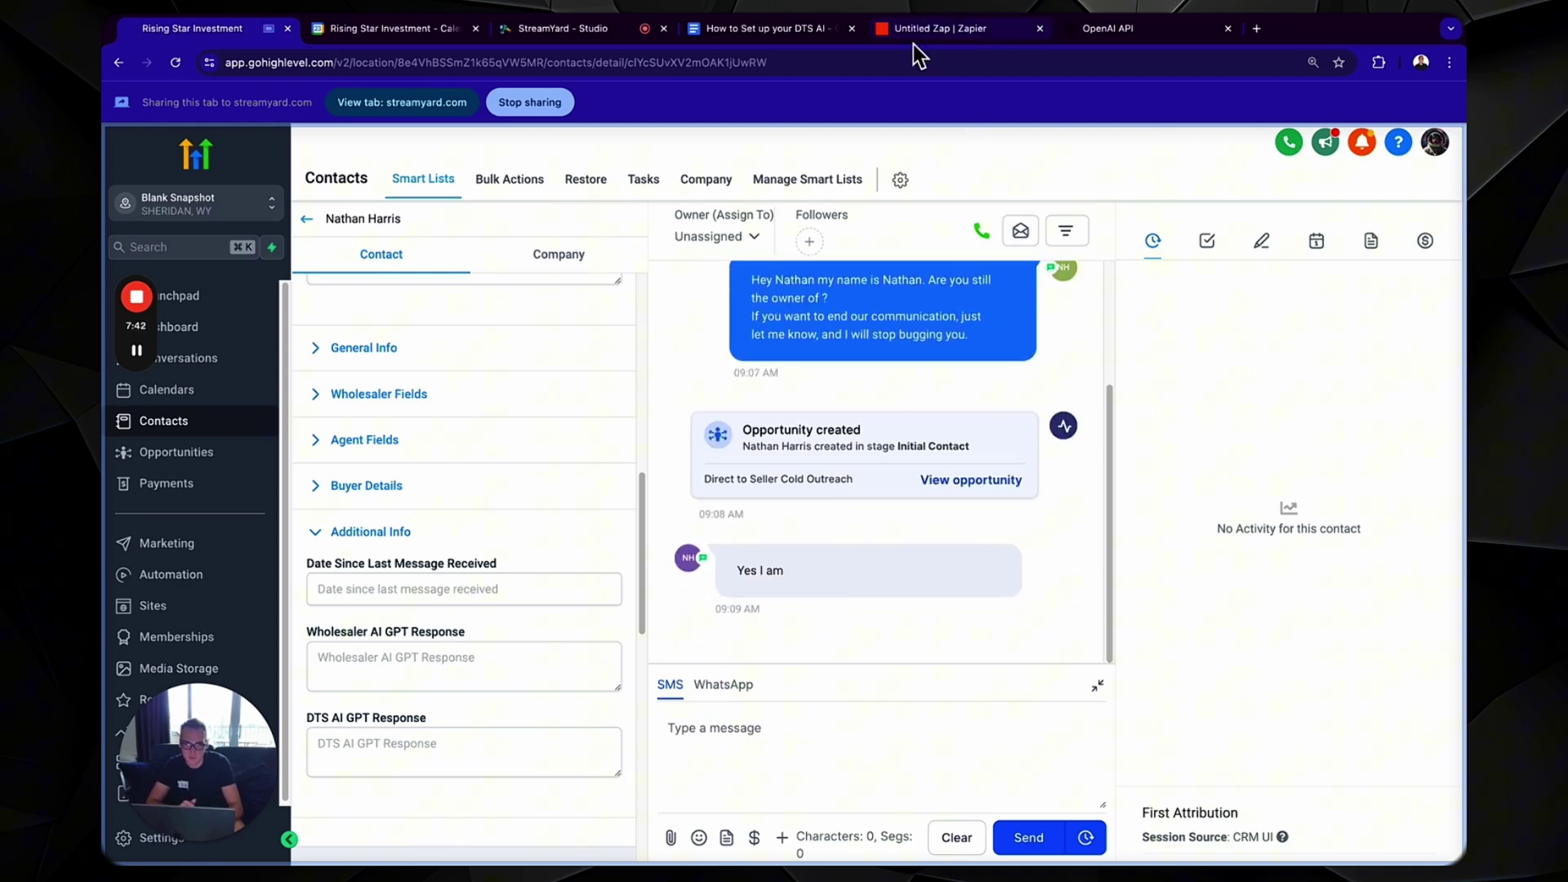
click(940, 29)
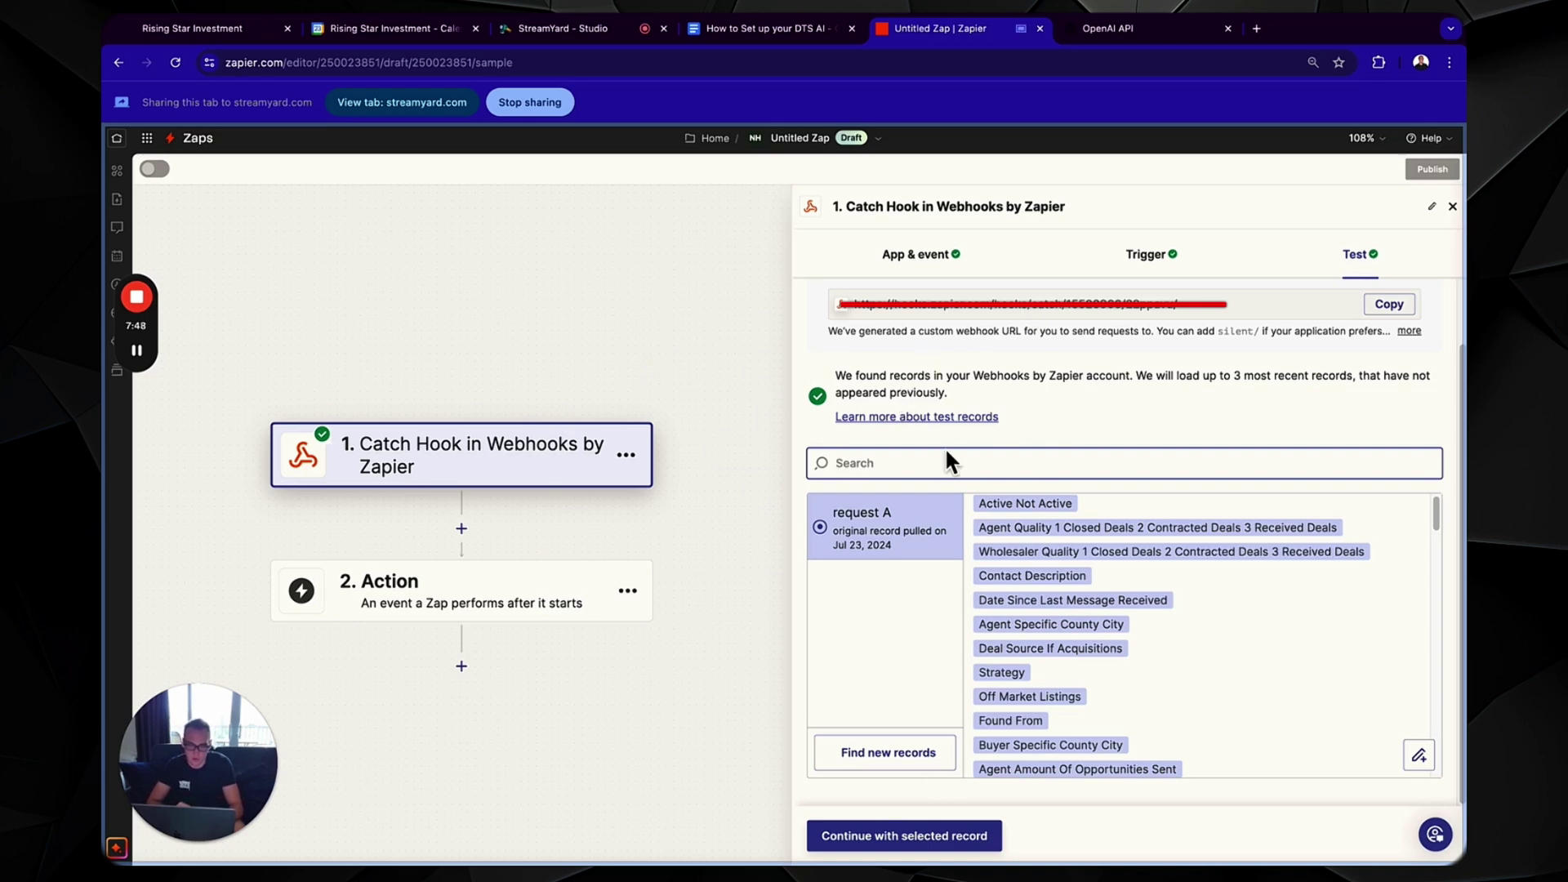
- Keep request A and add a ChatGPT Conversation action as step 2, using the connected account
click(911, 837)
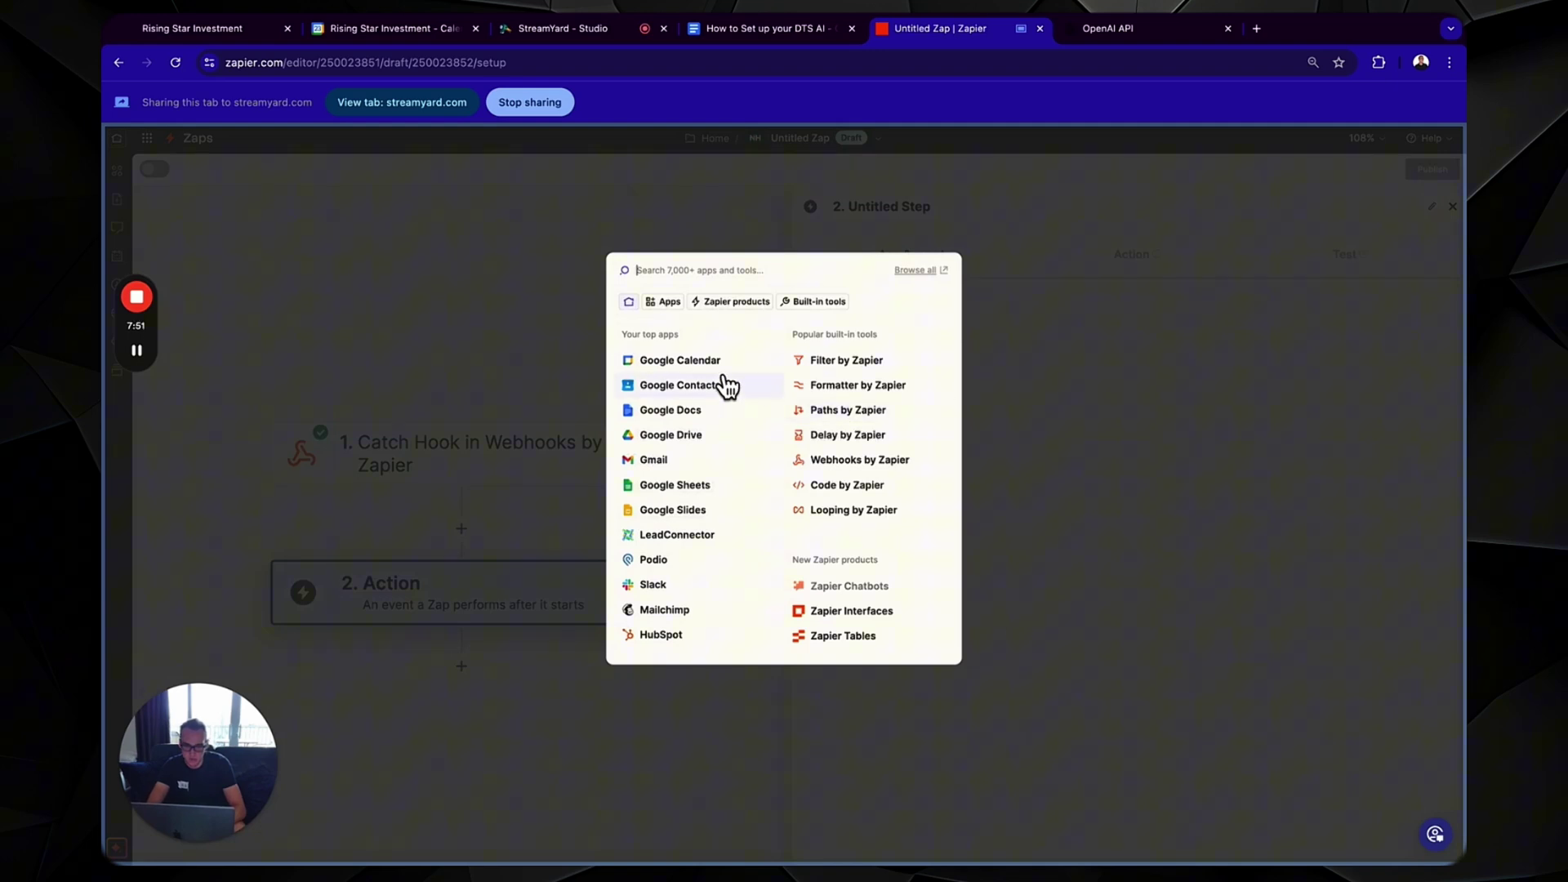
text(chat)
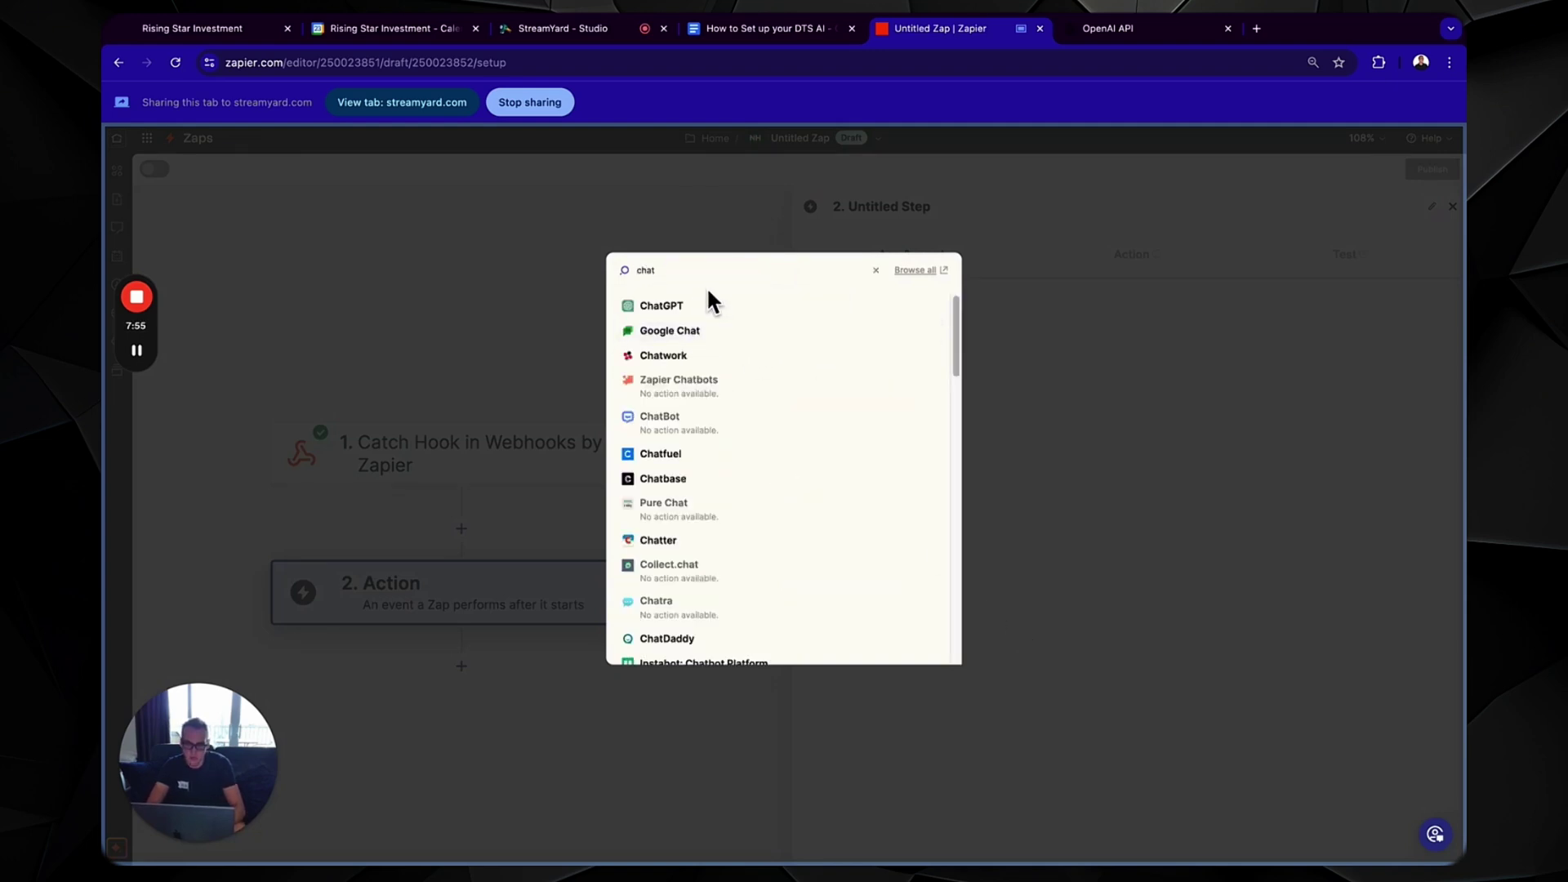
click(709, 304)
click(991, 386)
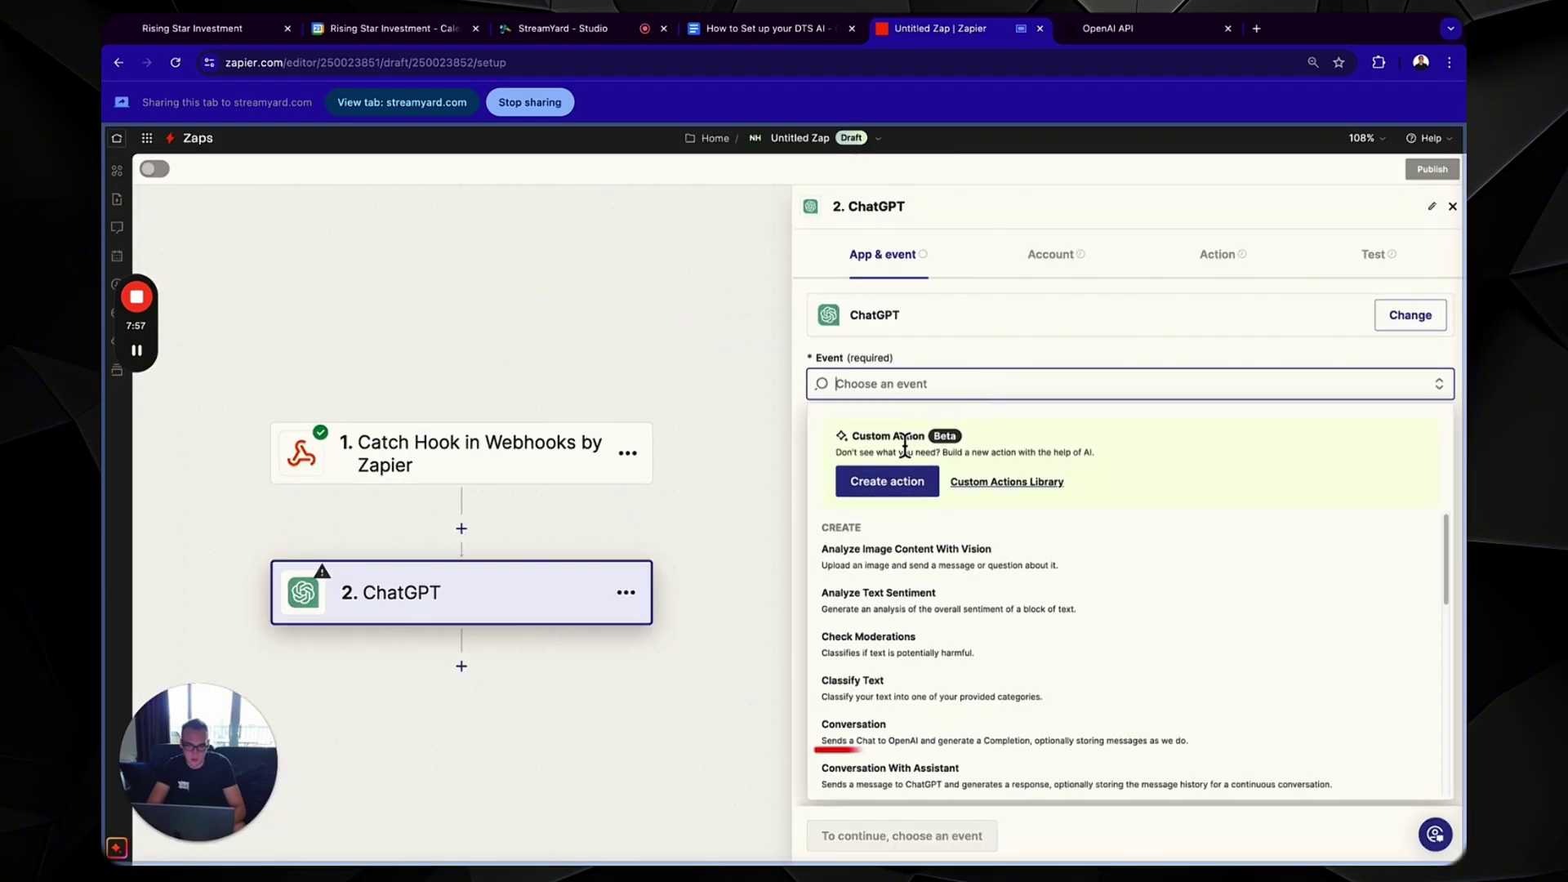
click(899, 727)
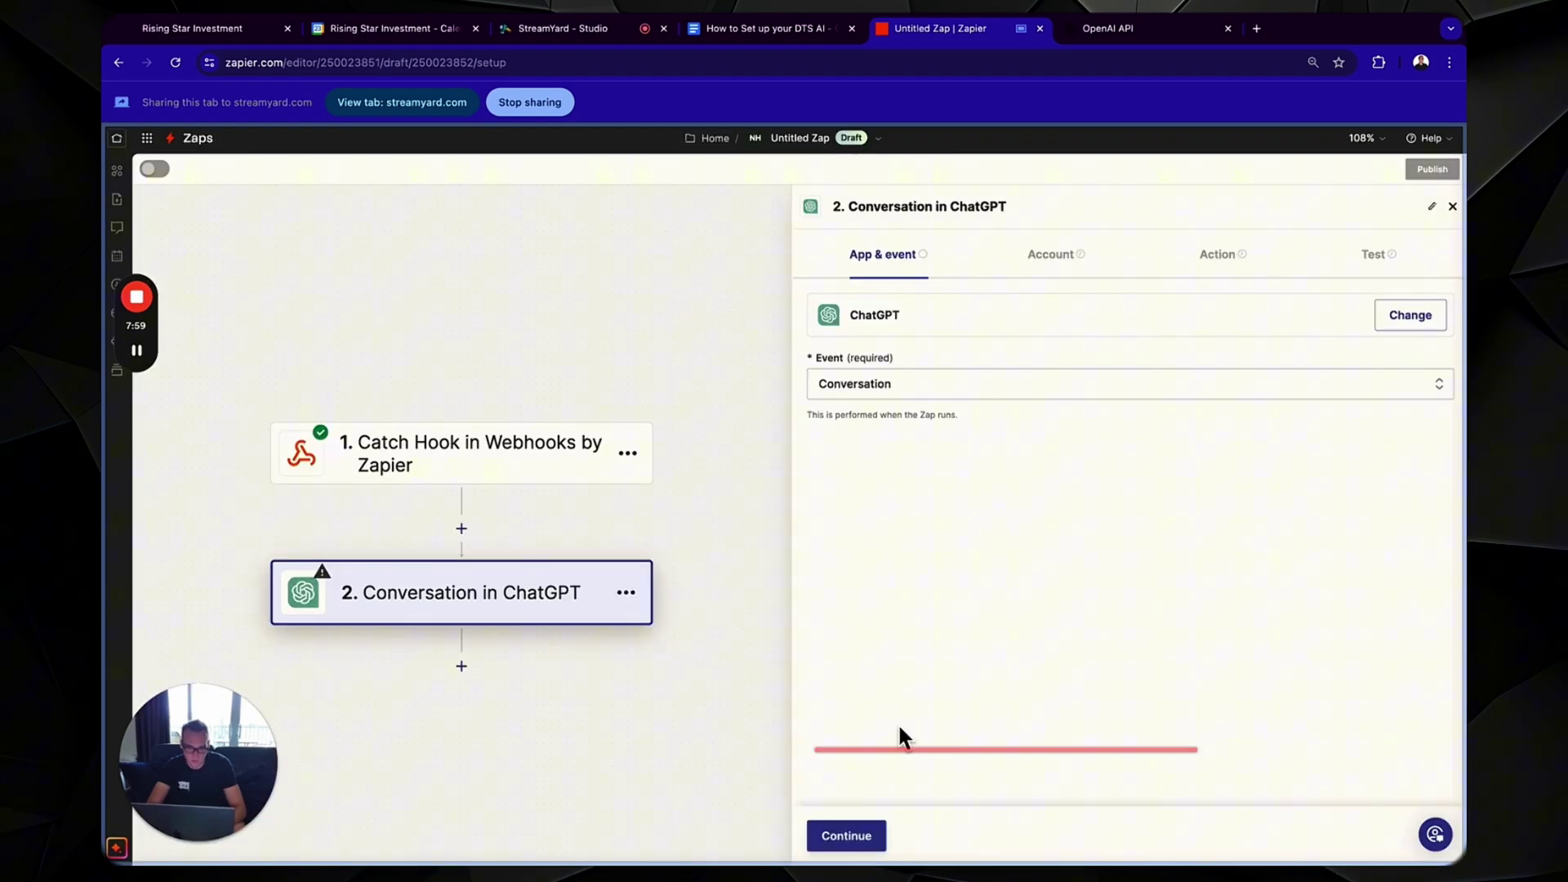
click(858, 837)
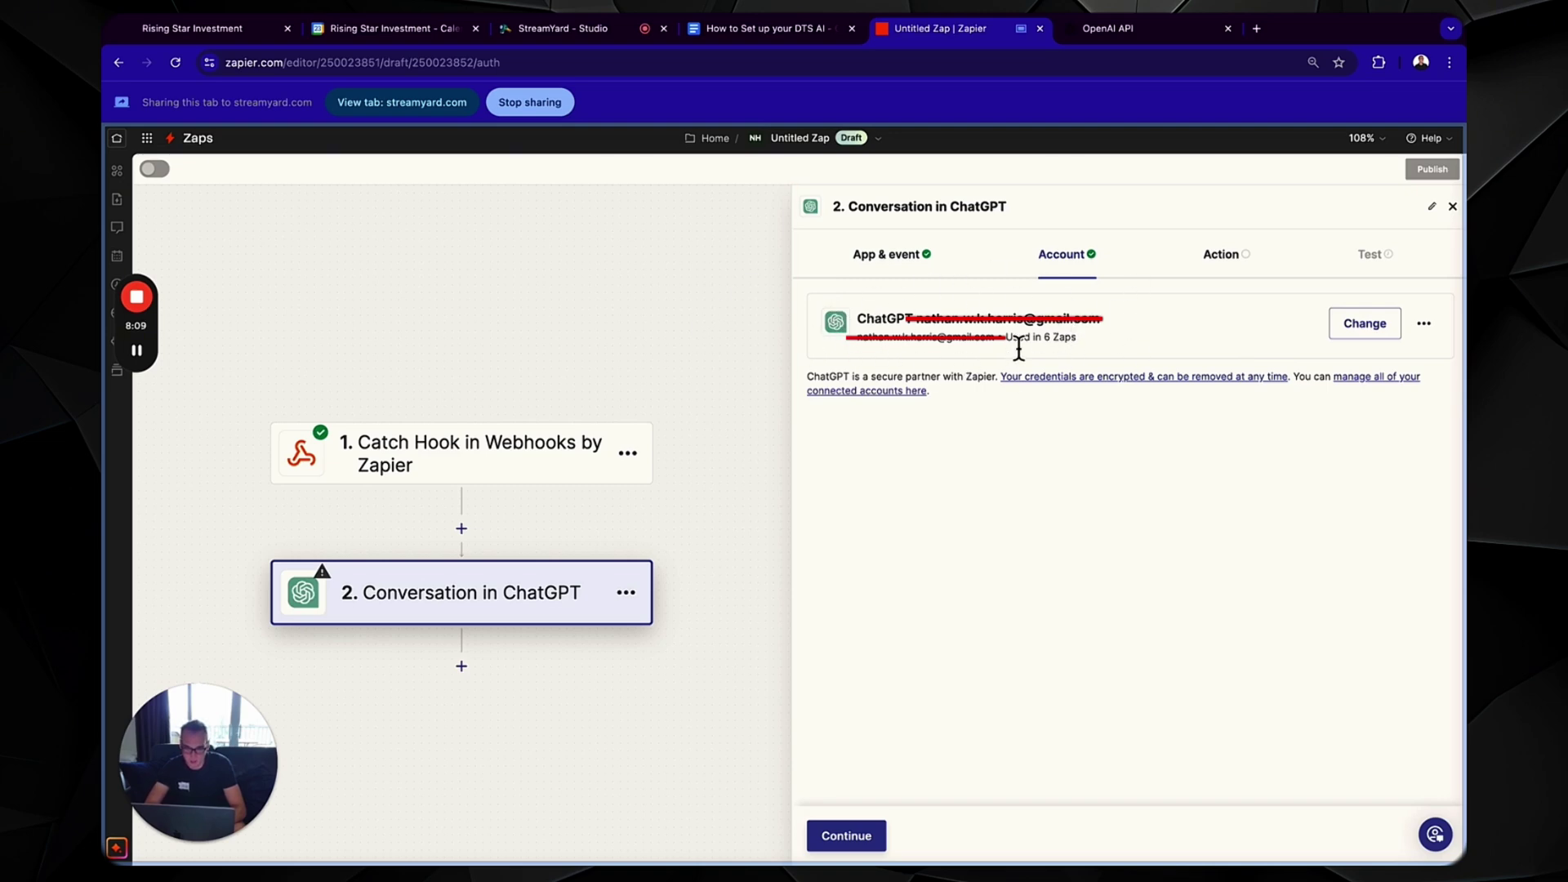
drag(1129, 326, 912, 325)
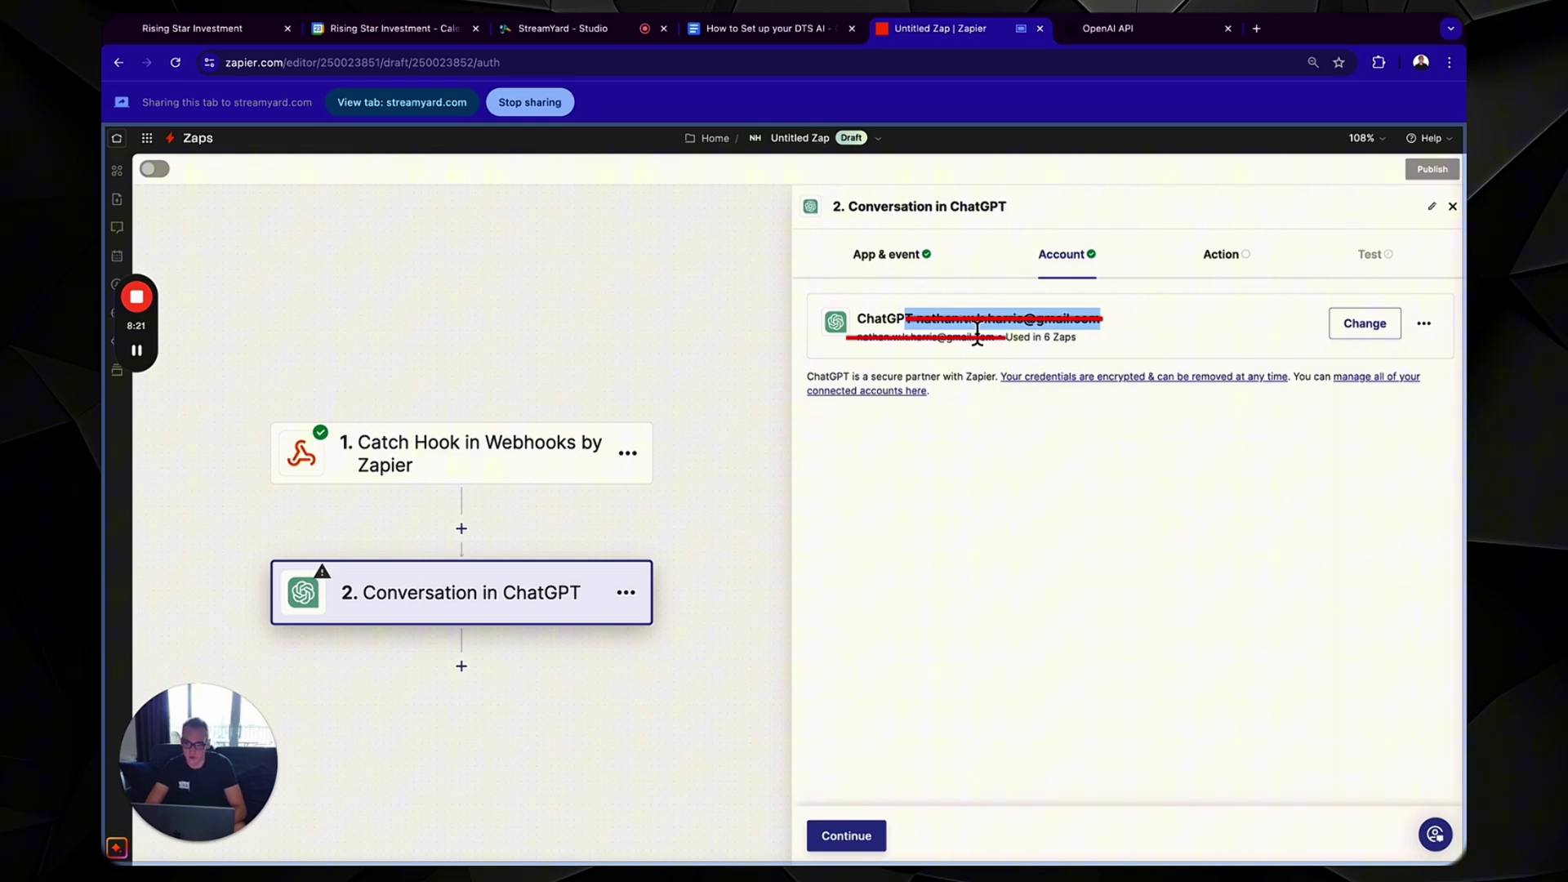
- Paste the User Message line from the setup guide into the ChatGPT User Message field
click(849, 836)
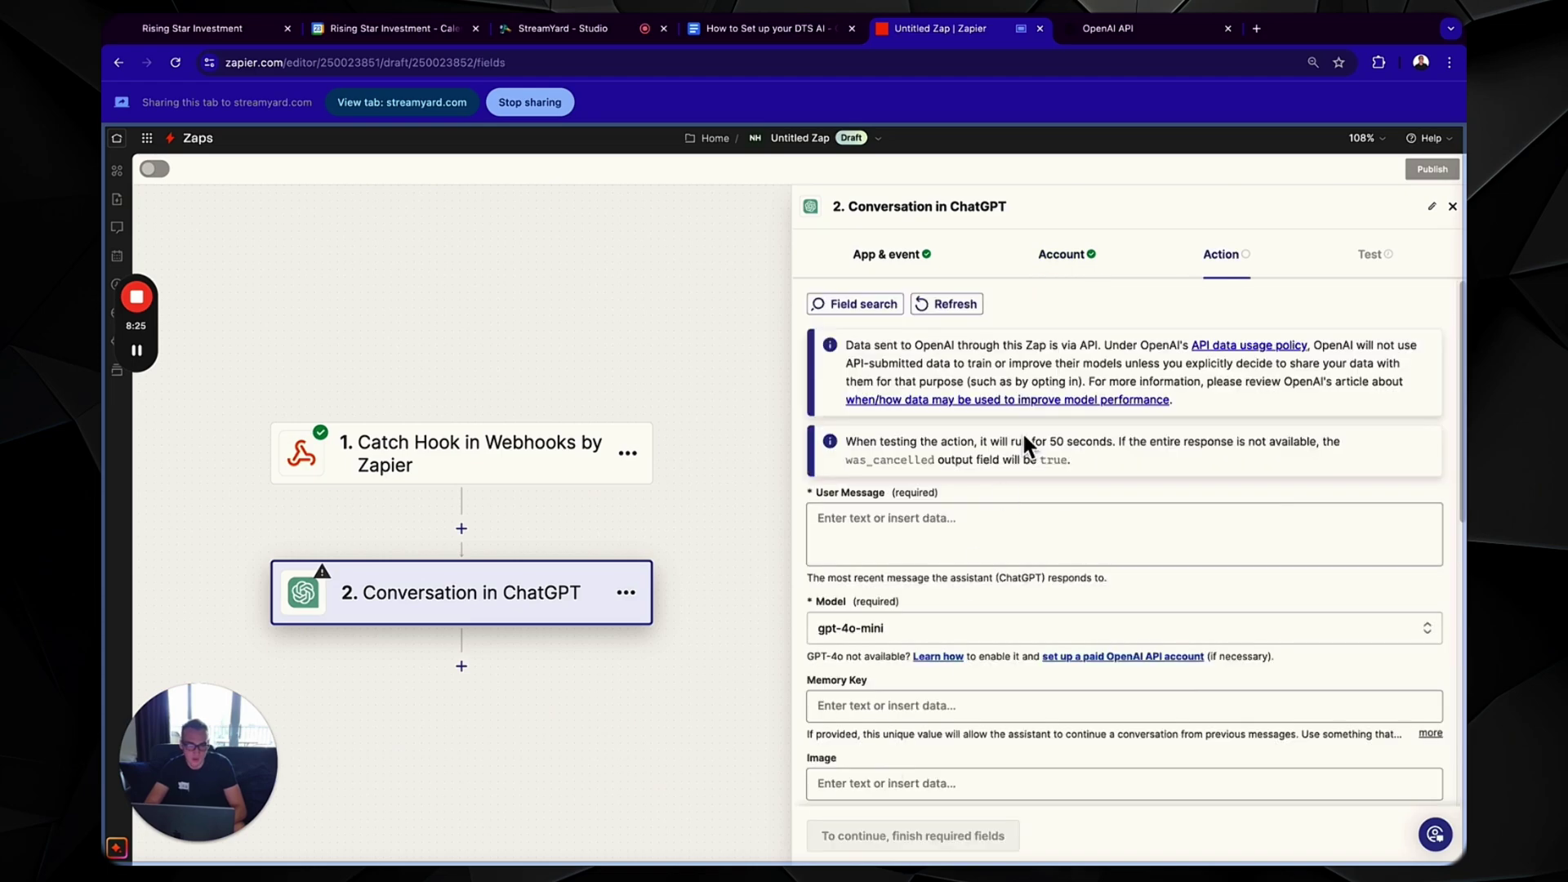
click(937, 521)
click(803, 36)
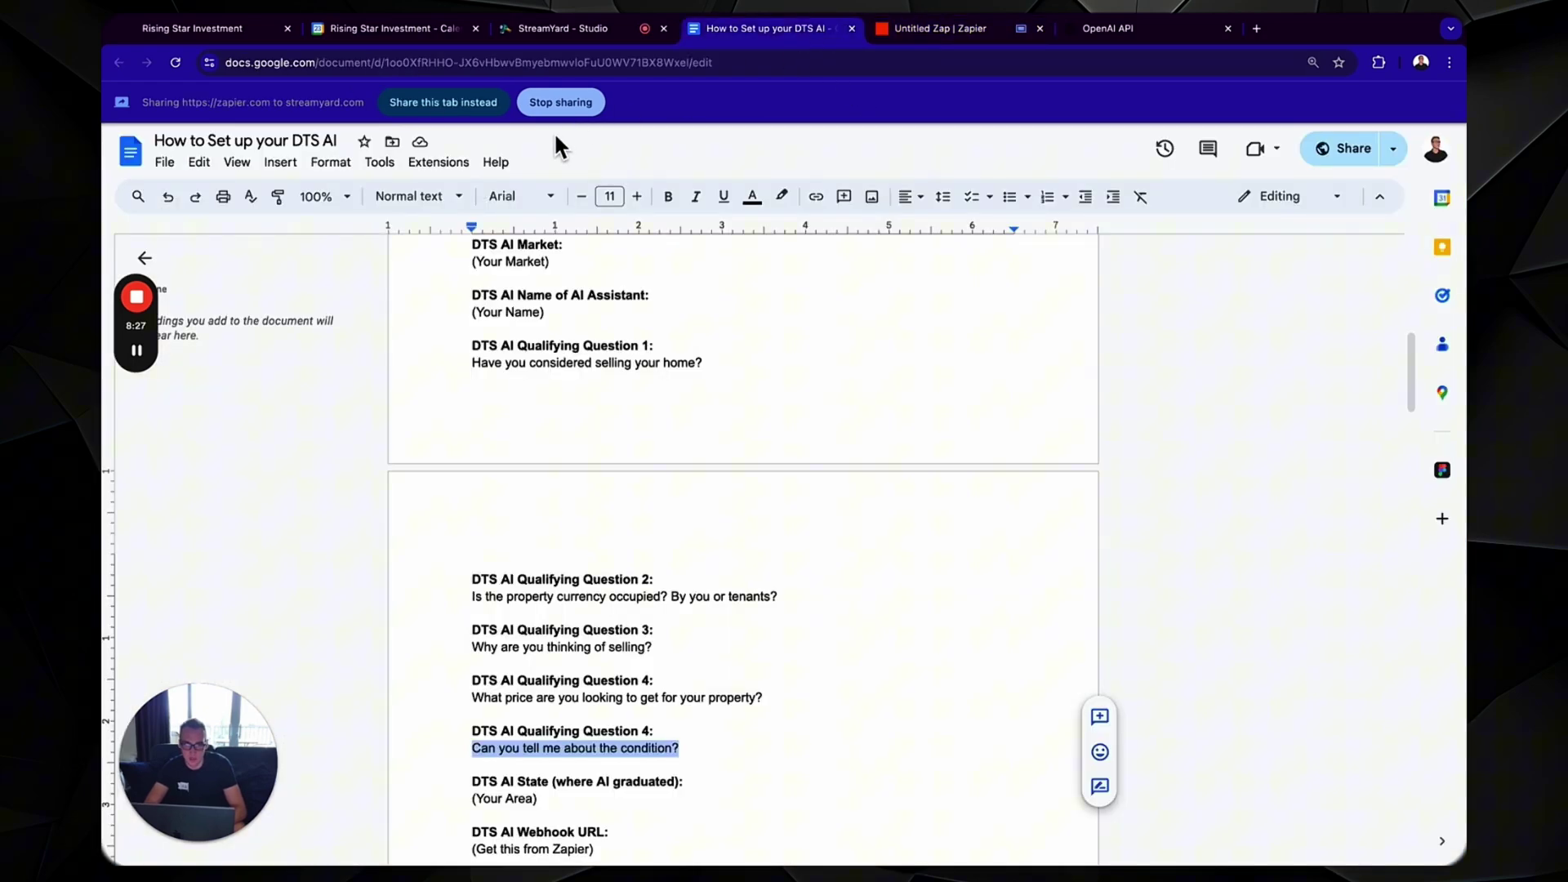
scroll(627, 542, down, 8)
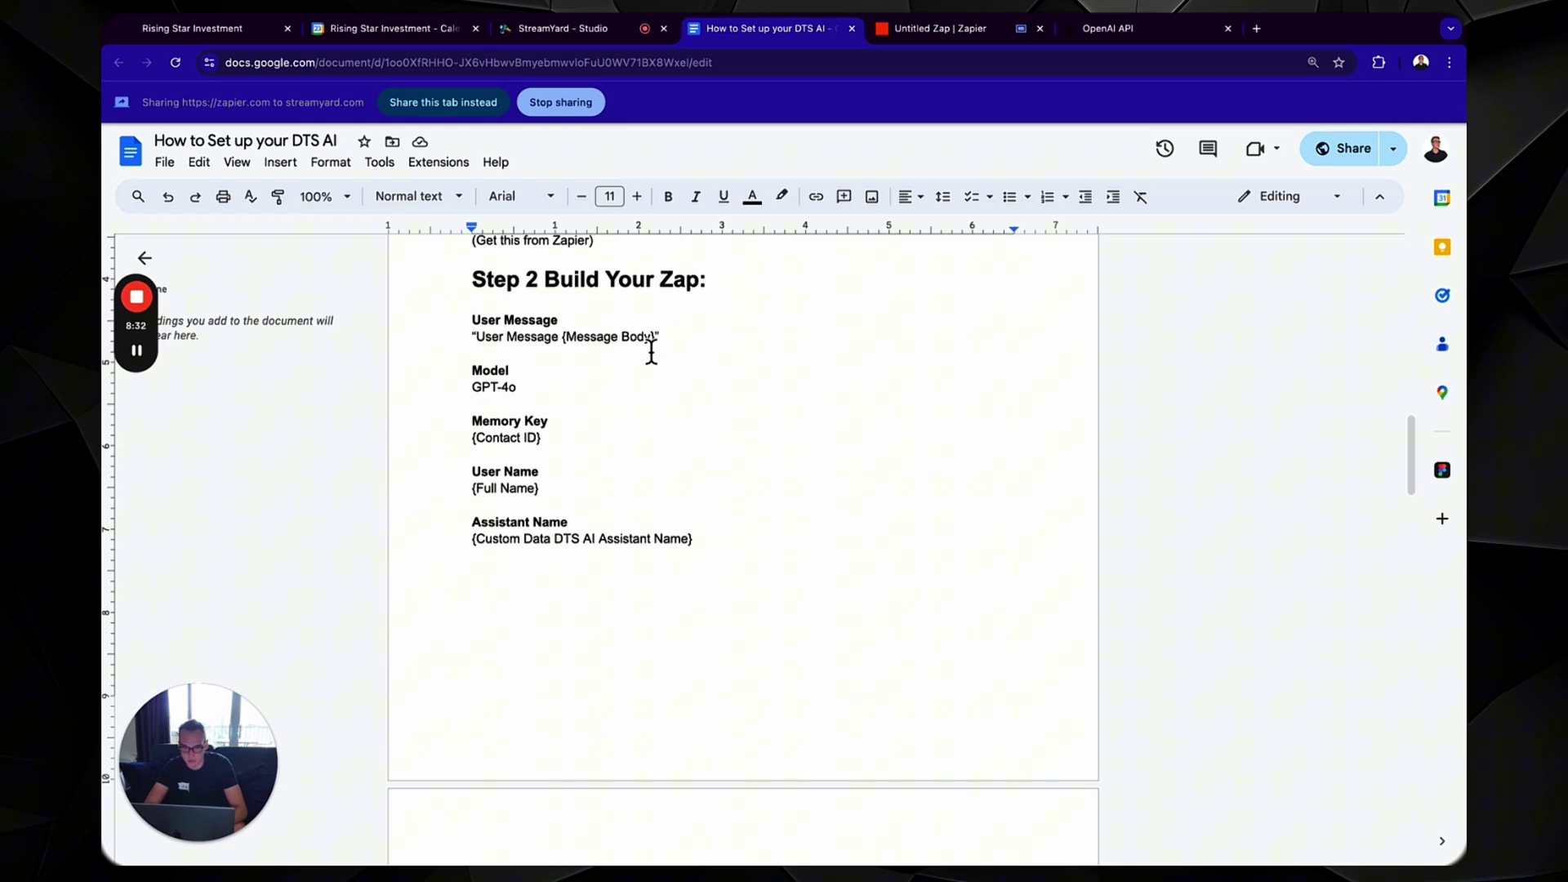
drag(661, 347, 494, 349)
click(984, 31)
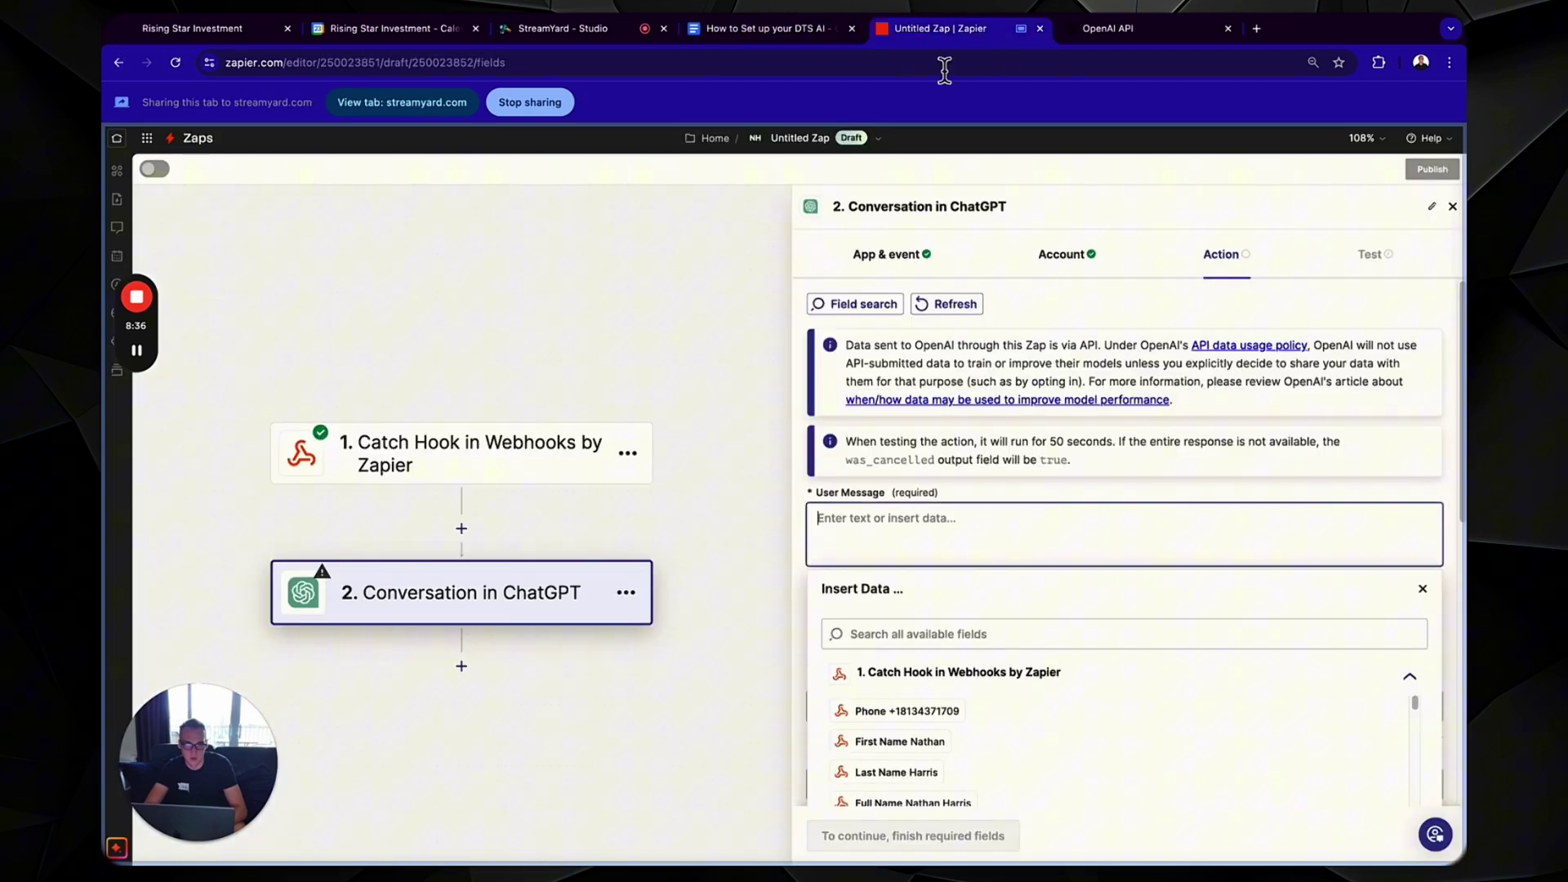
text(User Message {Message Body})
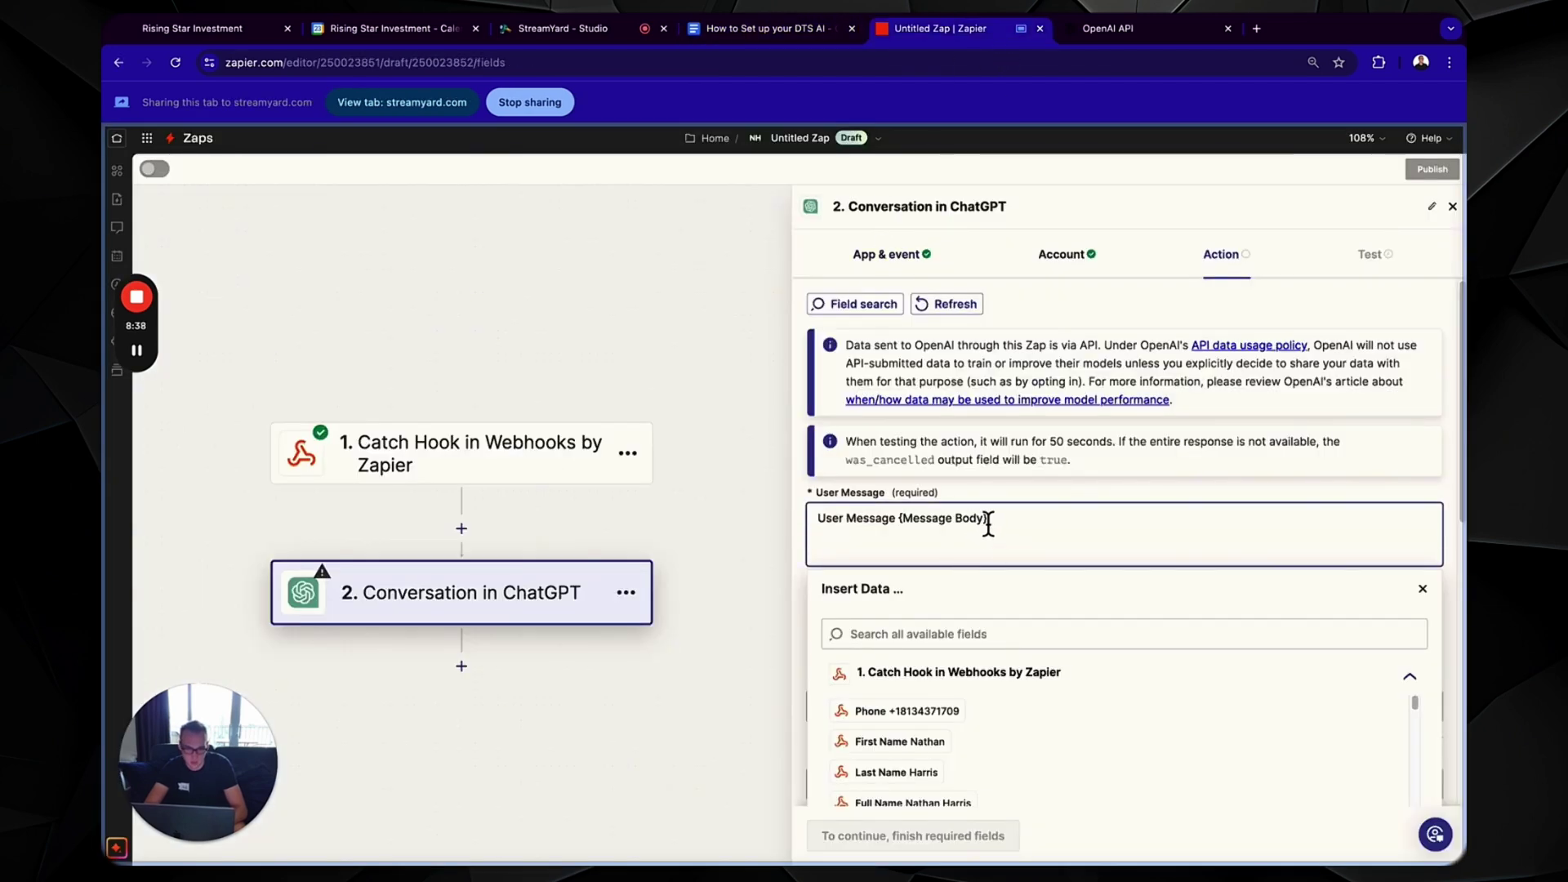
- Replace the {Message Body} placeholder with the webhook's Message Body field
drag(988, 527, 904, 531)
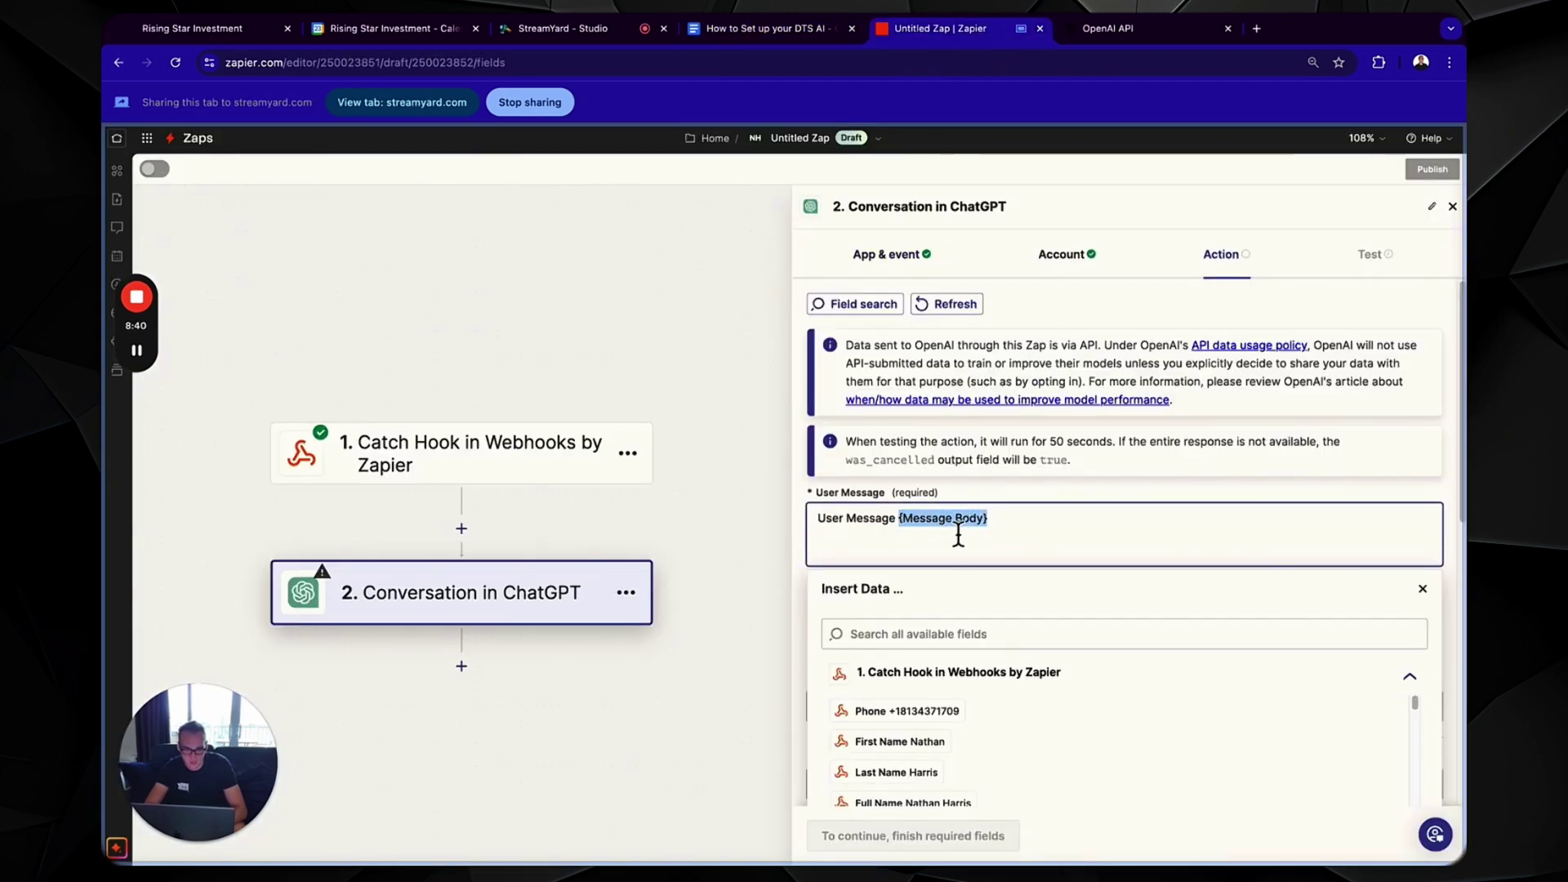
key(BackSpace)
click(946, 634)
text(mess)
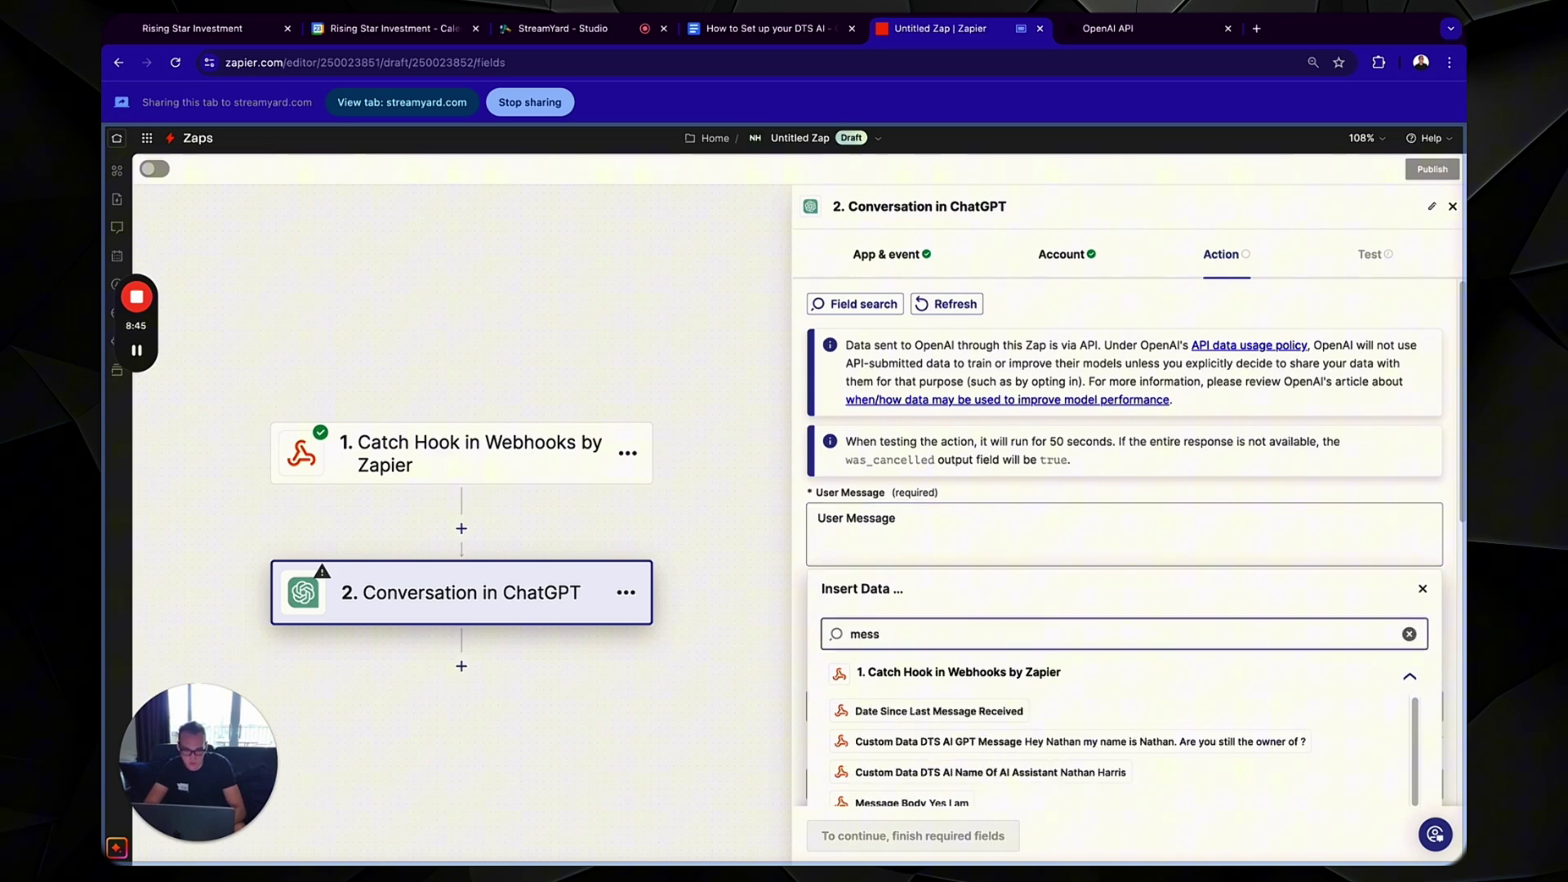
key(BackSpace)
key(BackSpace)
key(BackSpace)
key(BackSpace)
text(bo)
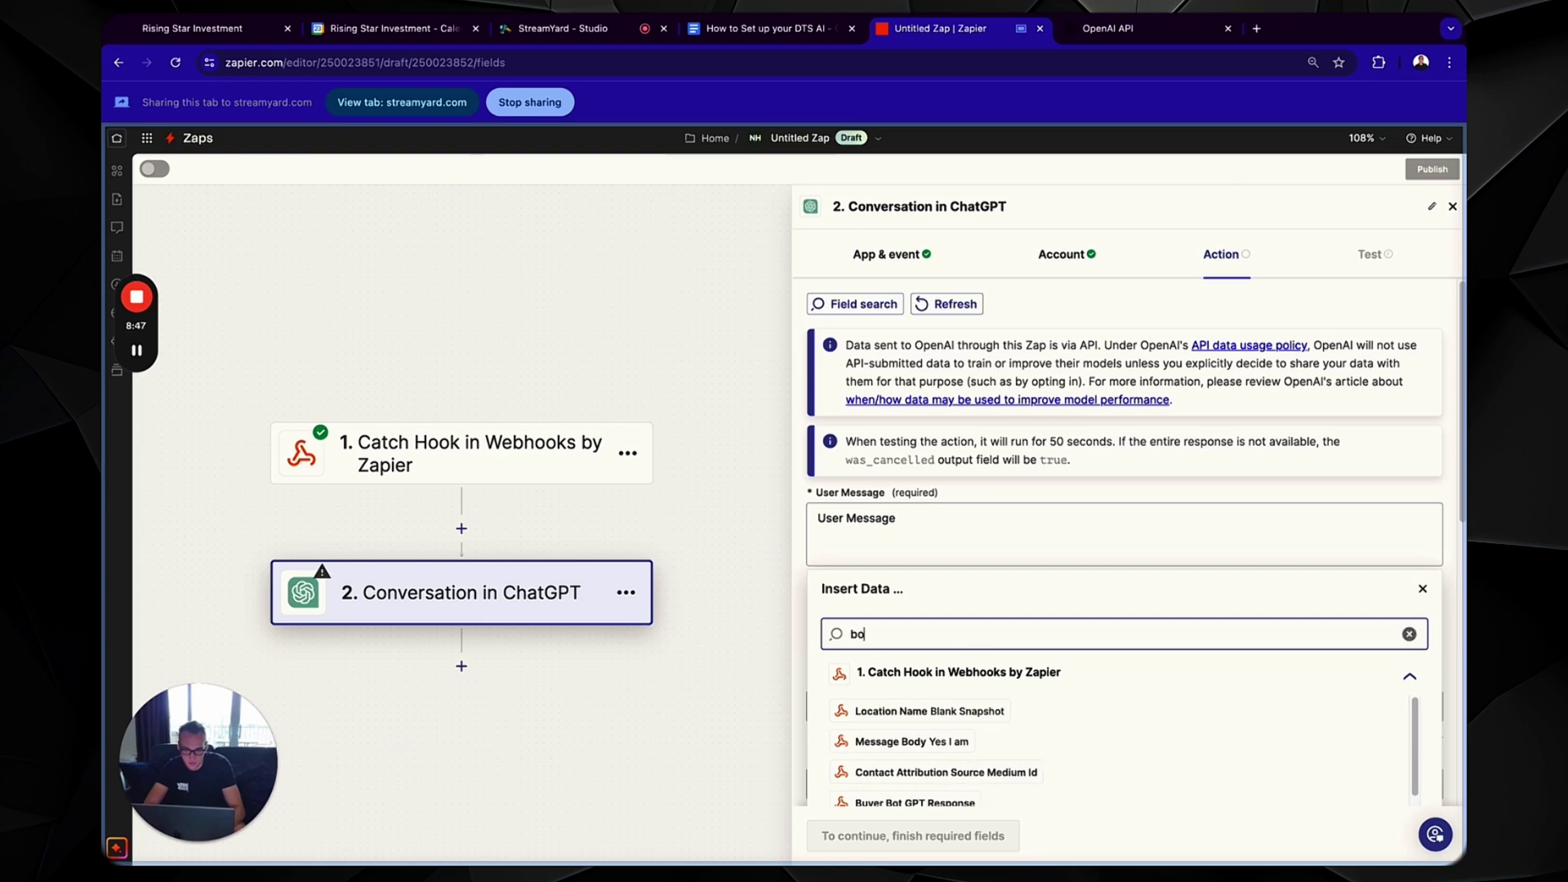
text(dy)
click(939, 710)
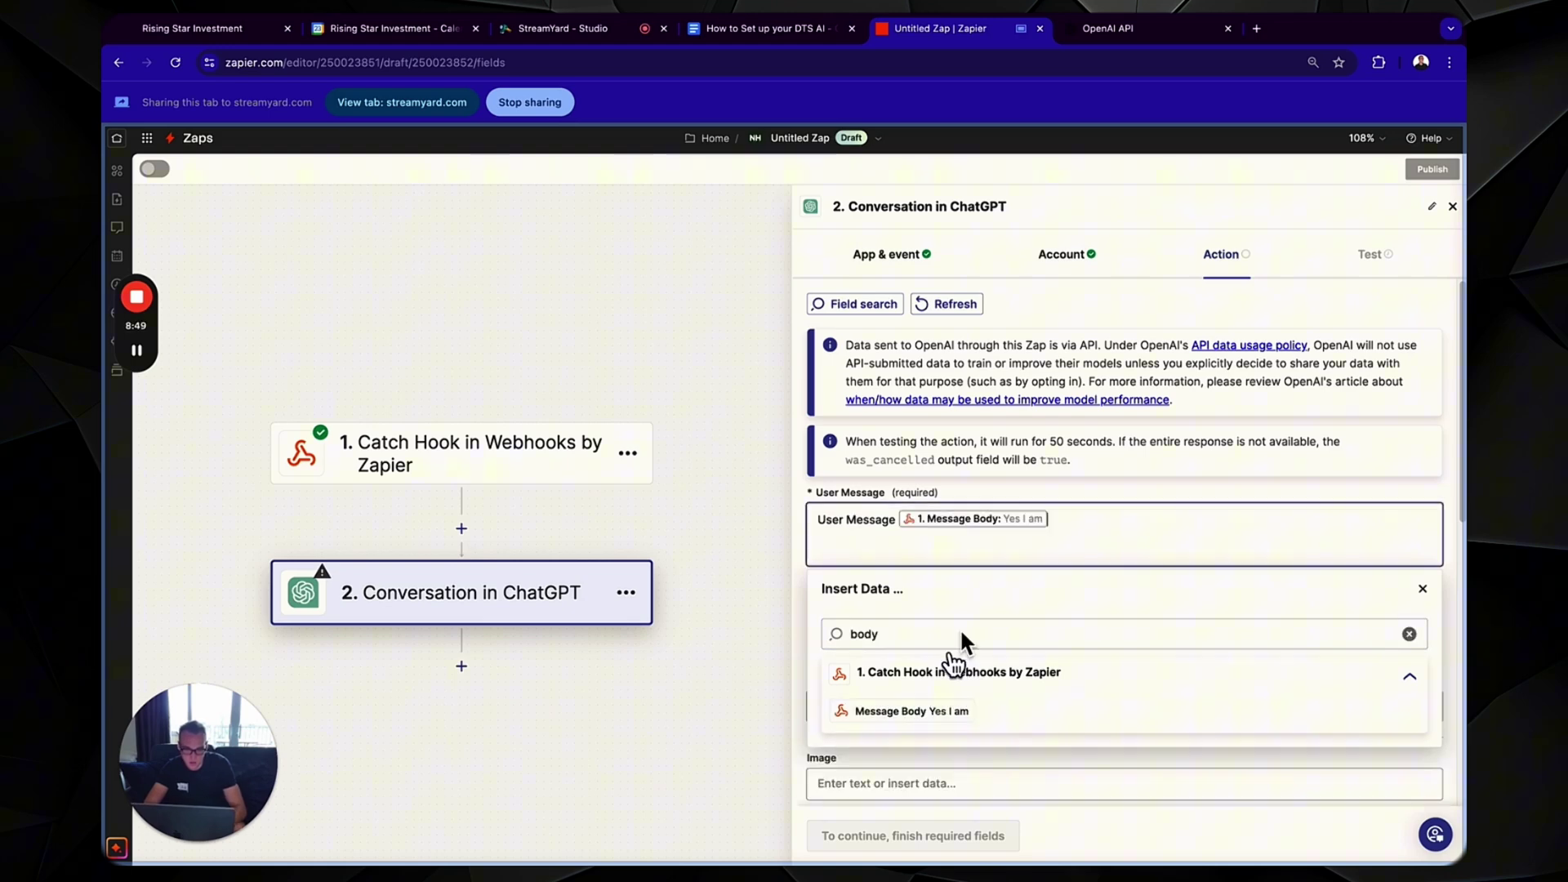
click(1061, 497)
- Set the ChatGPT Memory Key to the webhook's Contact Id field
scroll(1029, 563, down, 1)
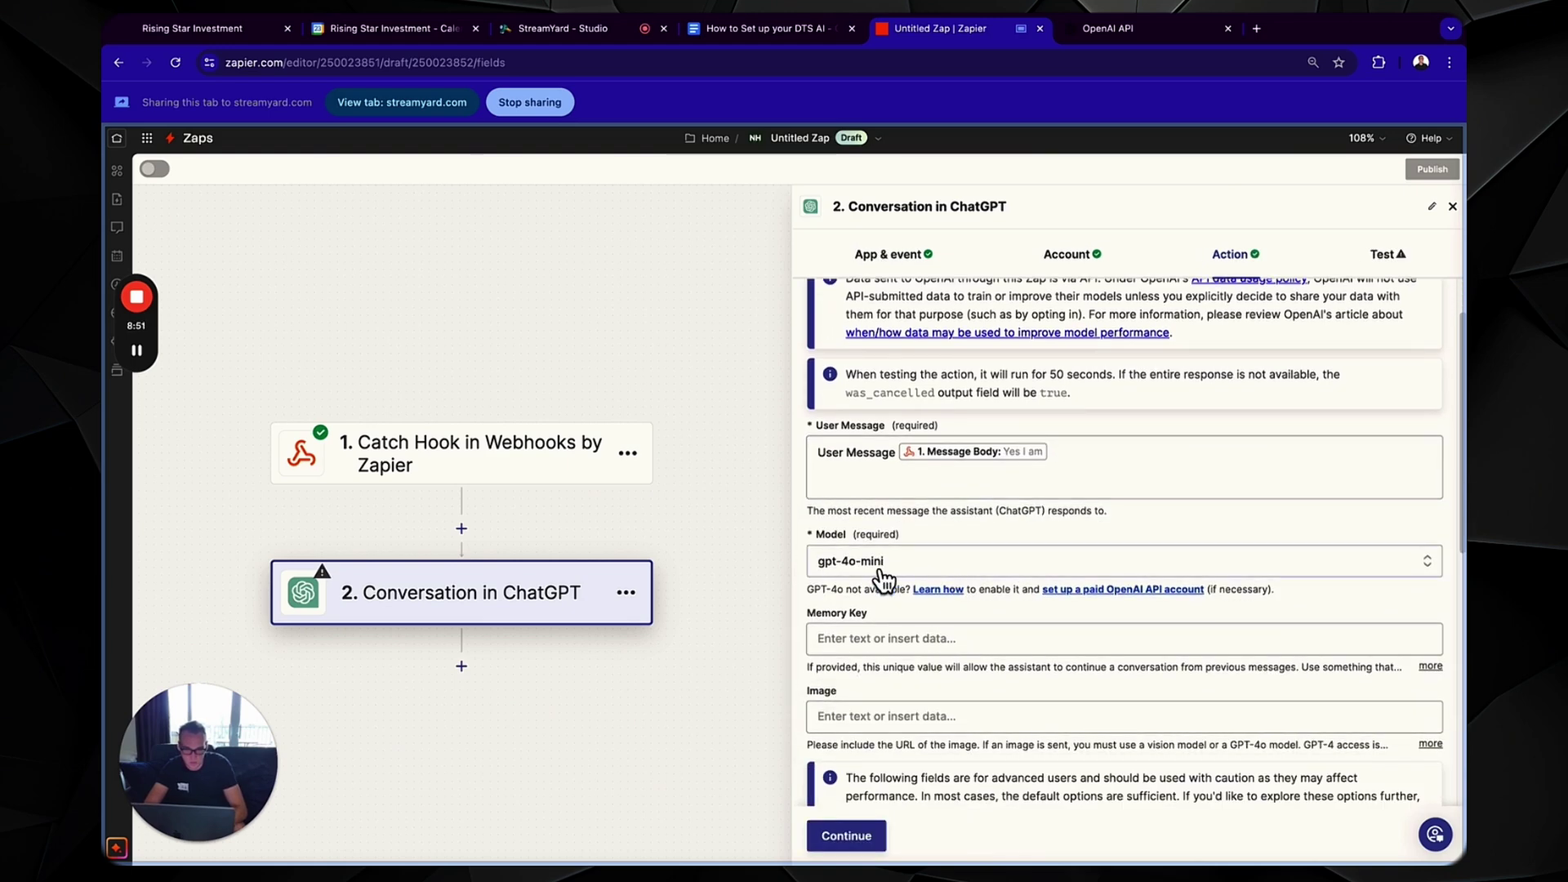
scroll(882, 572, down, 1)
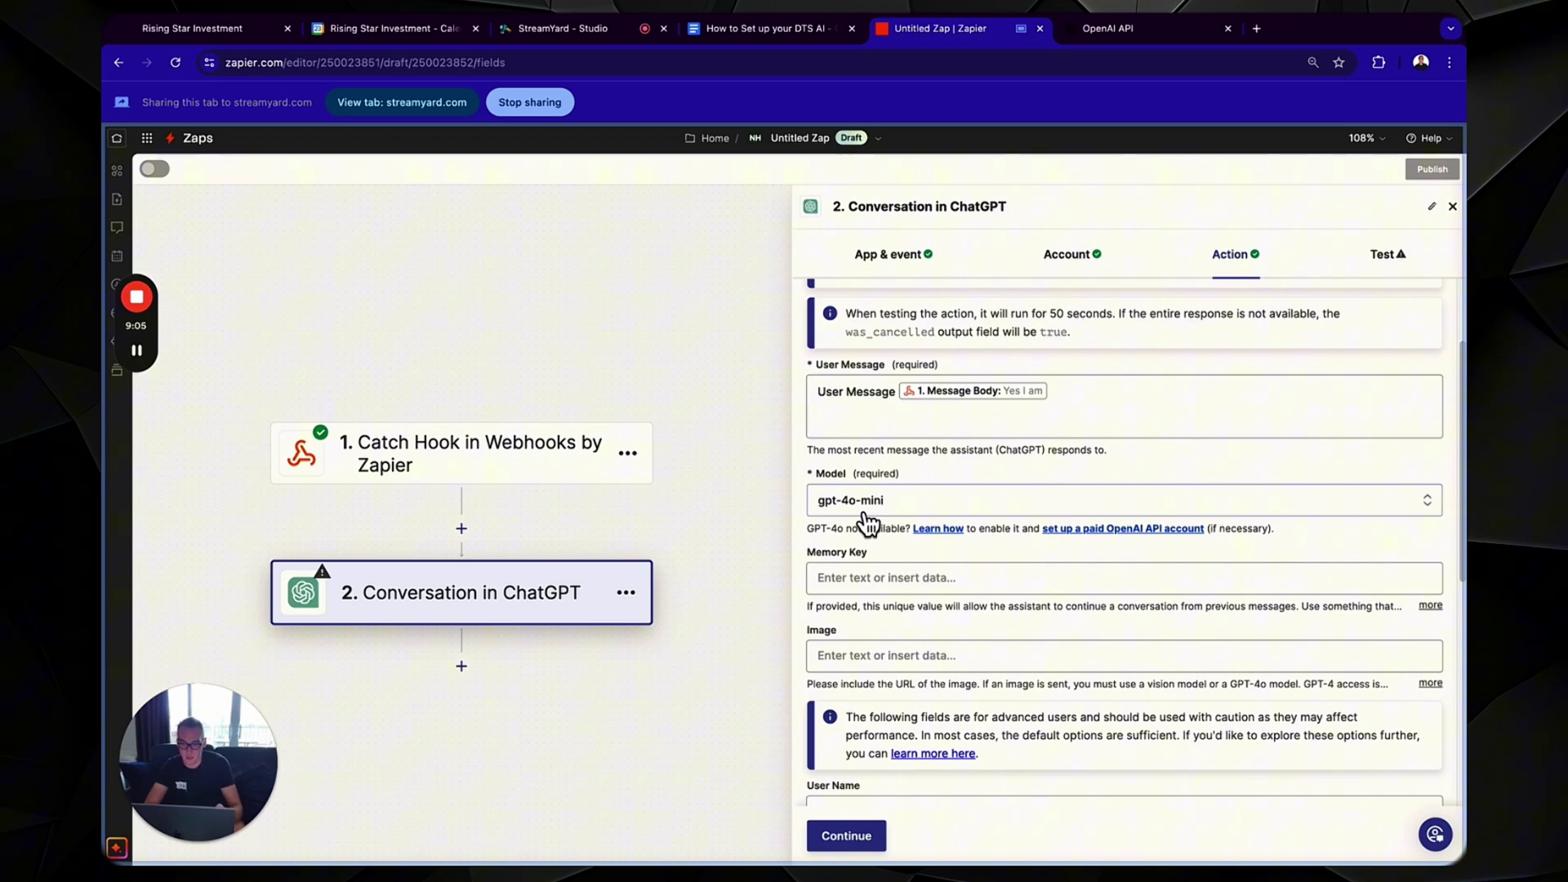
click(898, 577)
click(907, 660)
text(cont)
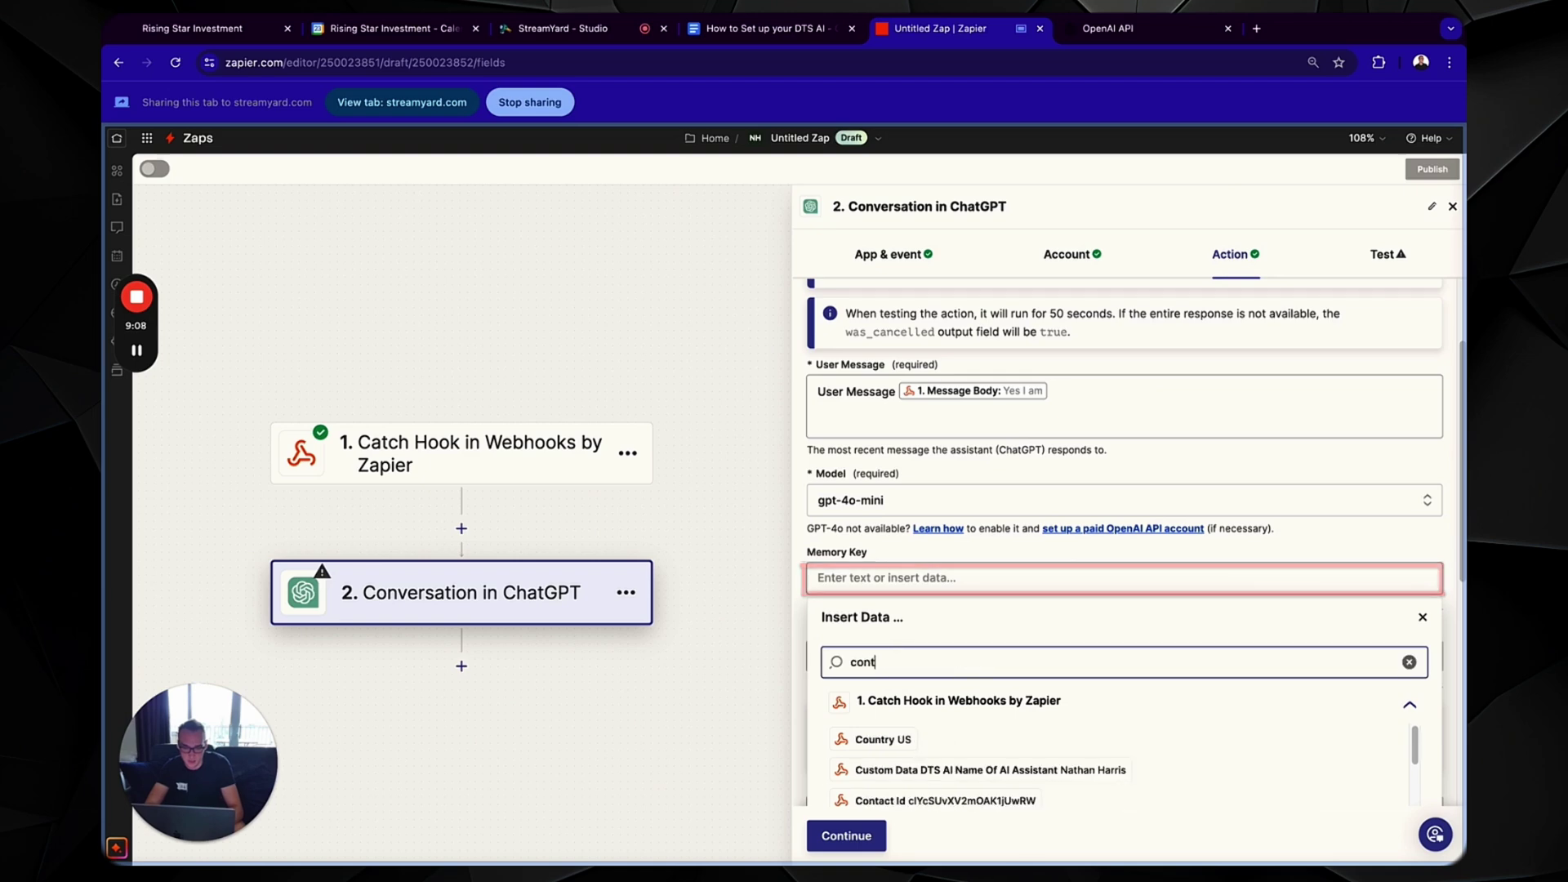
text(a)
click(972, 772)
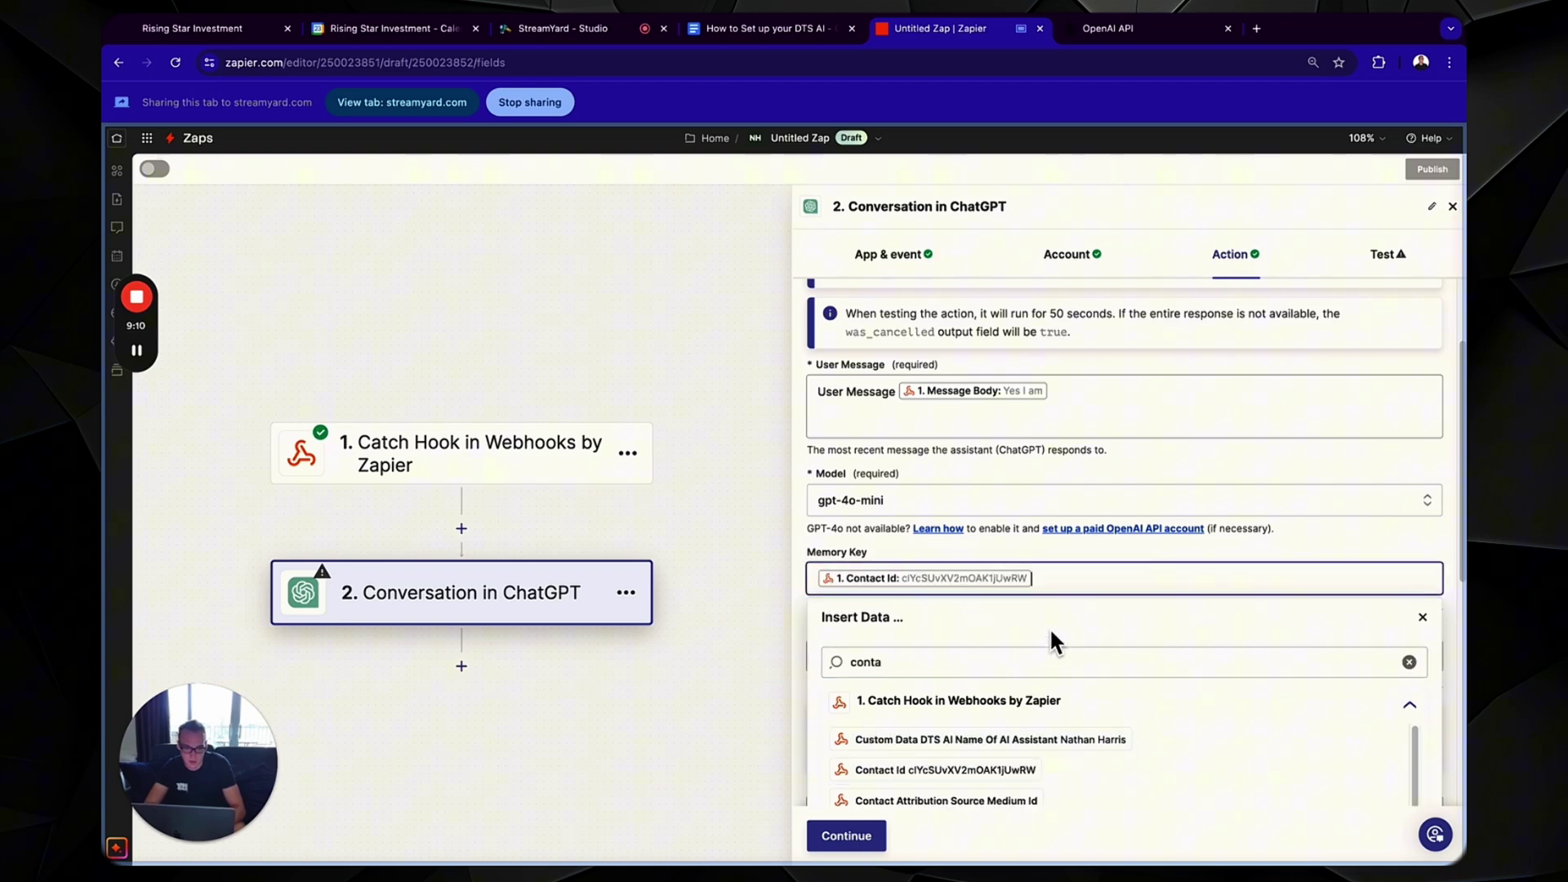
- Map User Name to the webhook's Full Name, as the setup guide specifies
scroll(1106, 560, down, 5)
click(893, 502)
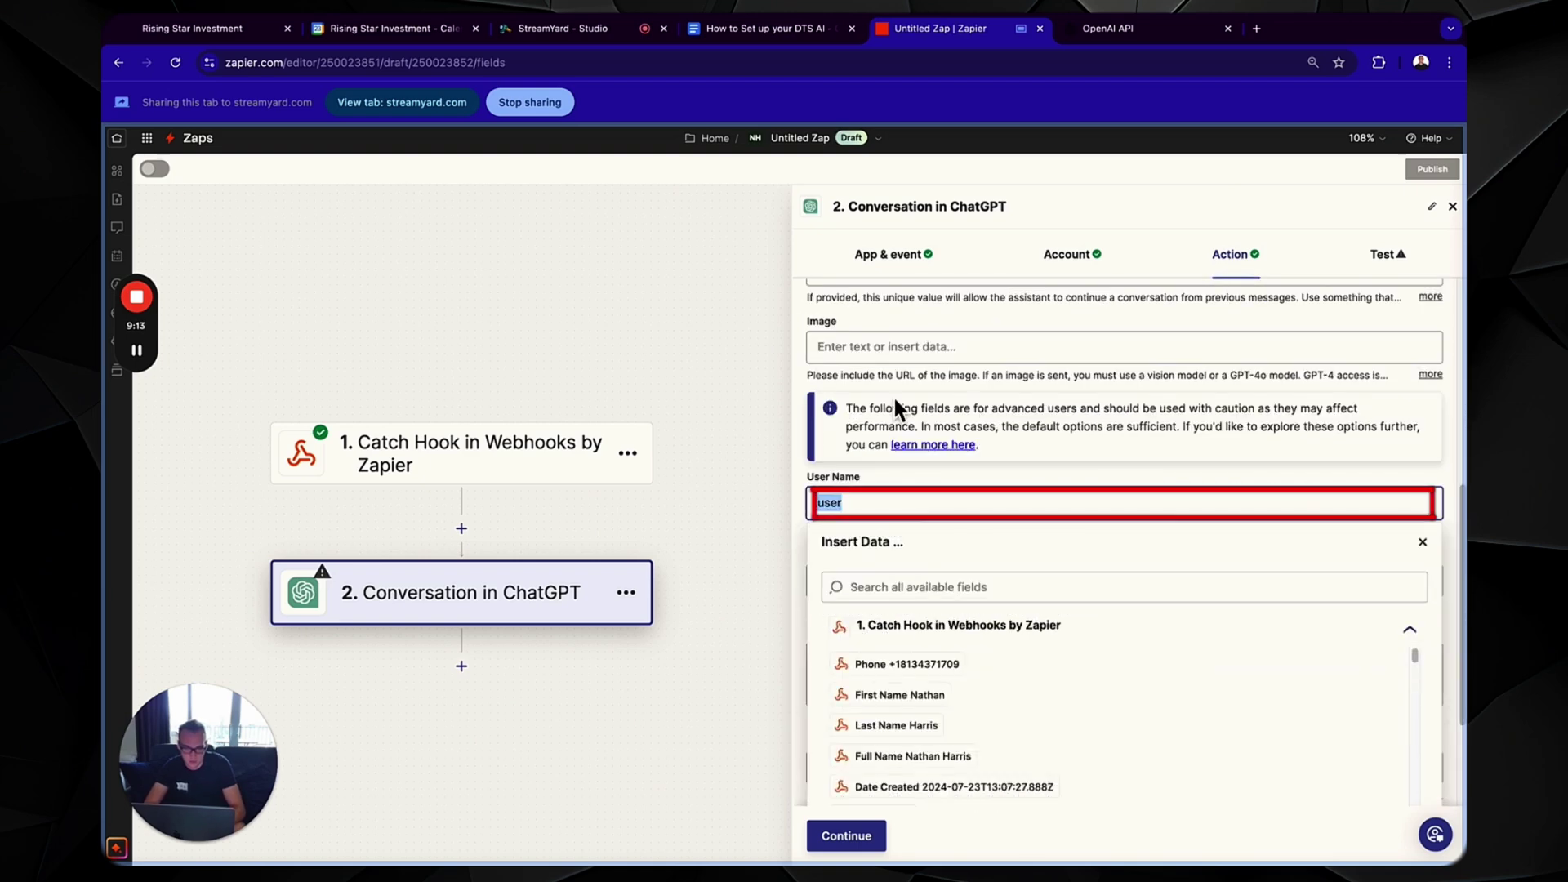
click(694, 31)
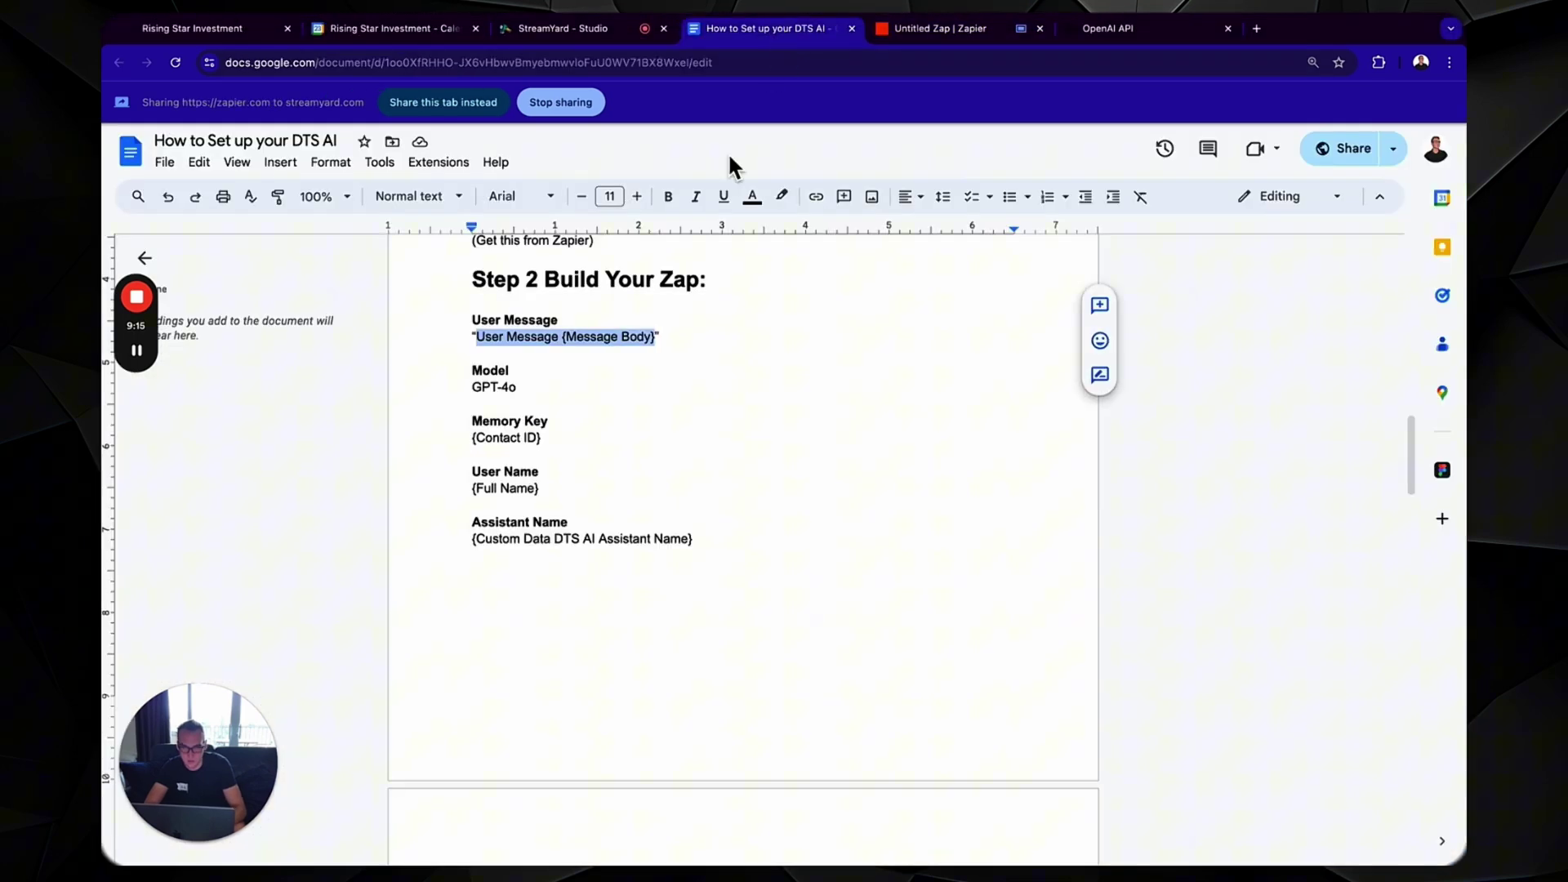
drag(544, 490, 464, 494)
click(924, 33)
click(899, 587)
text(full)
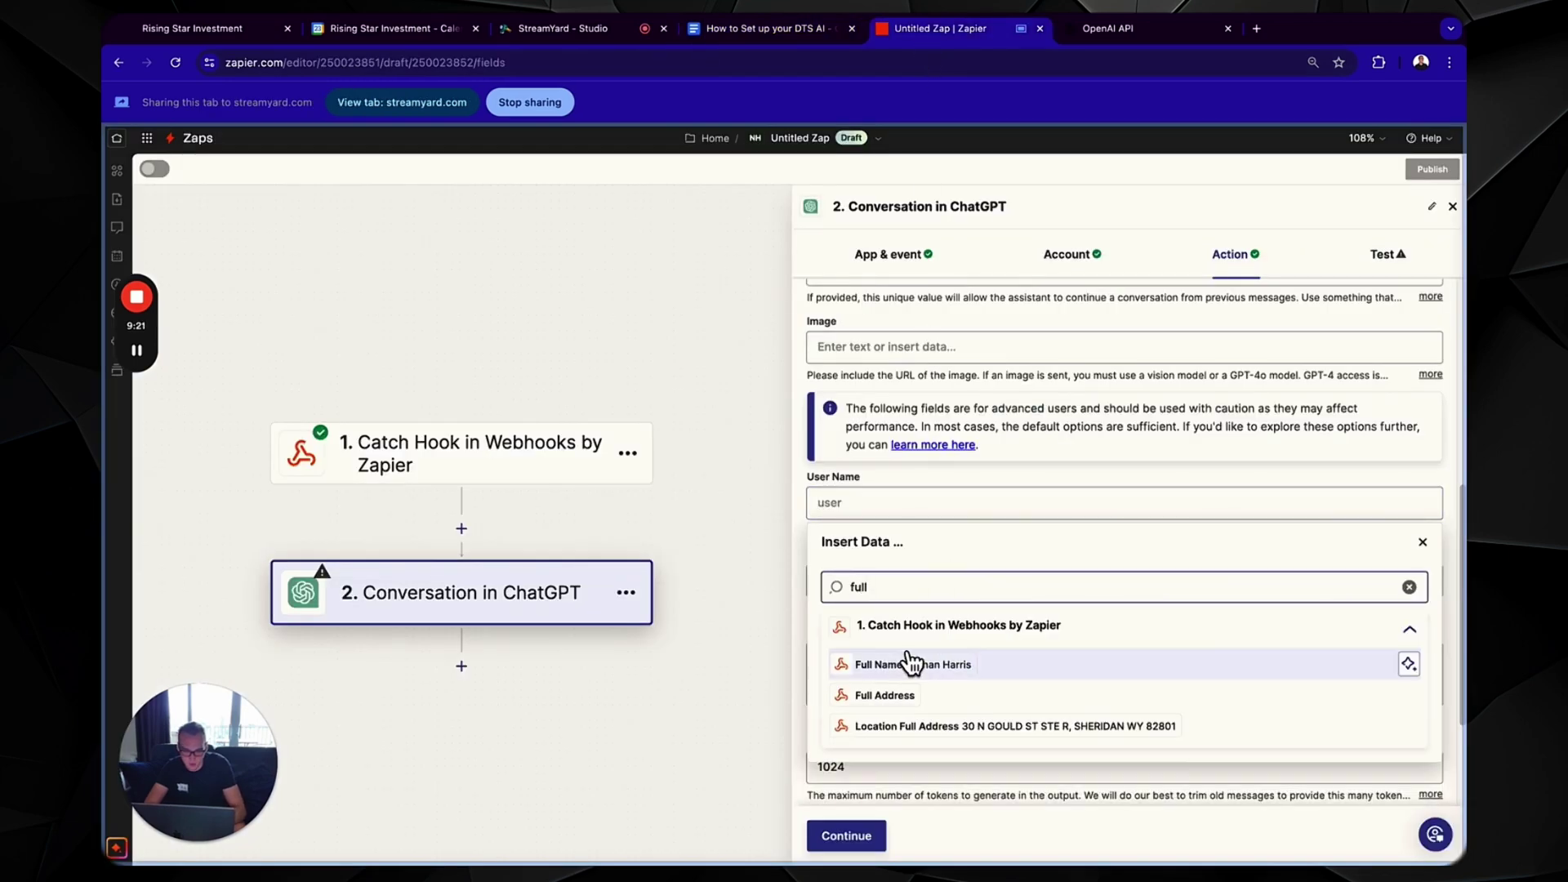
click(910, 660)
- Map Assistant Name to the DTS AI Name Of AI Assistant field
scroll(953, 605, down, 2)
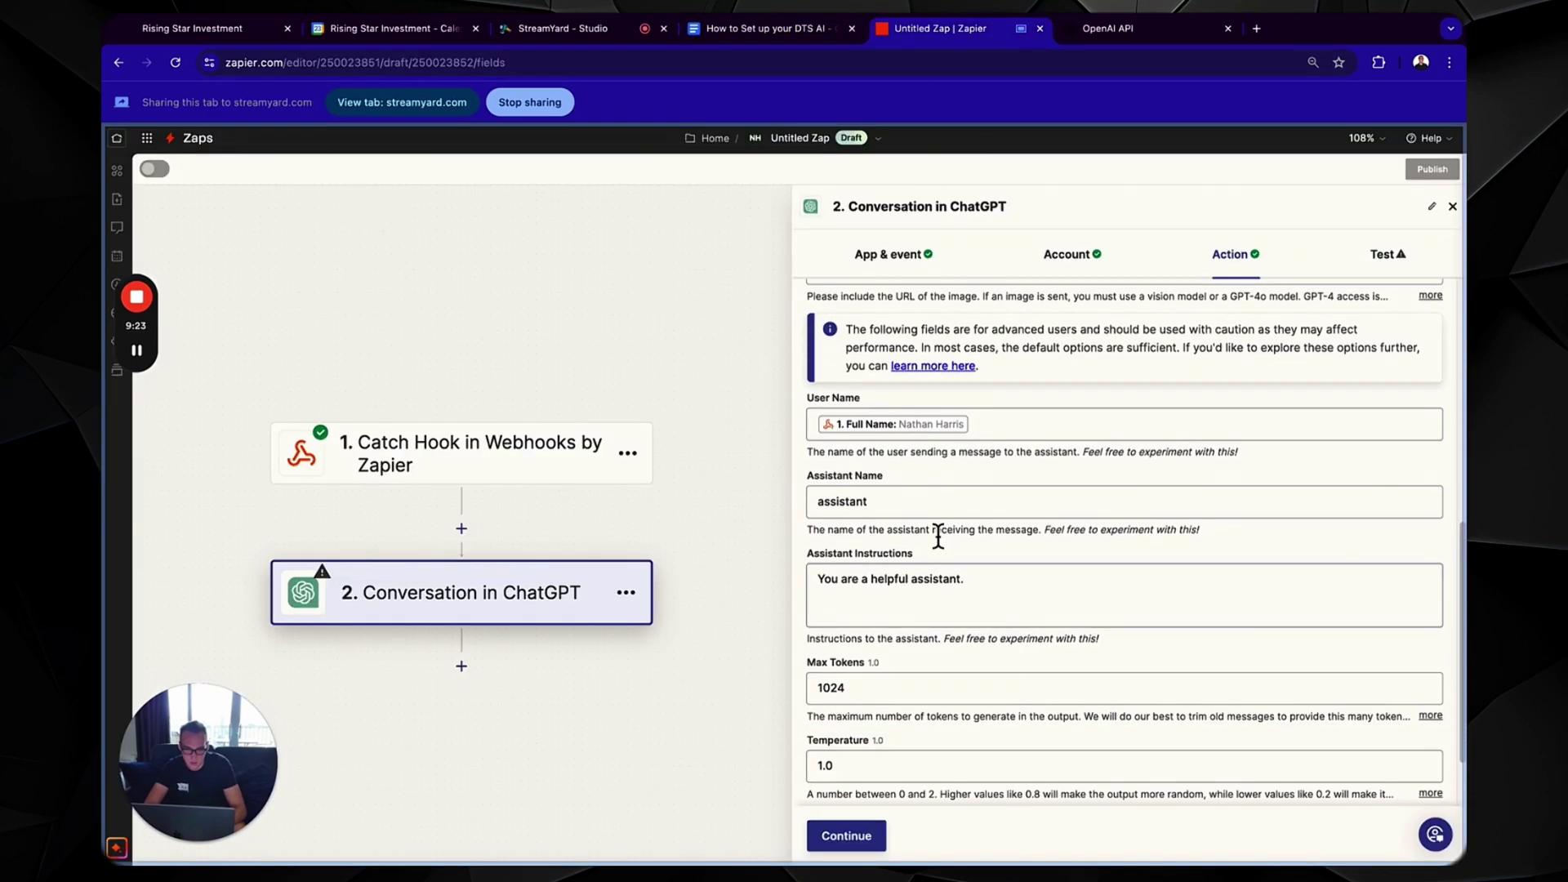
click(911, 502)
click(899, 586)
text(name of)
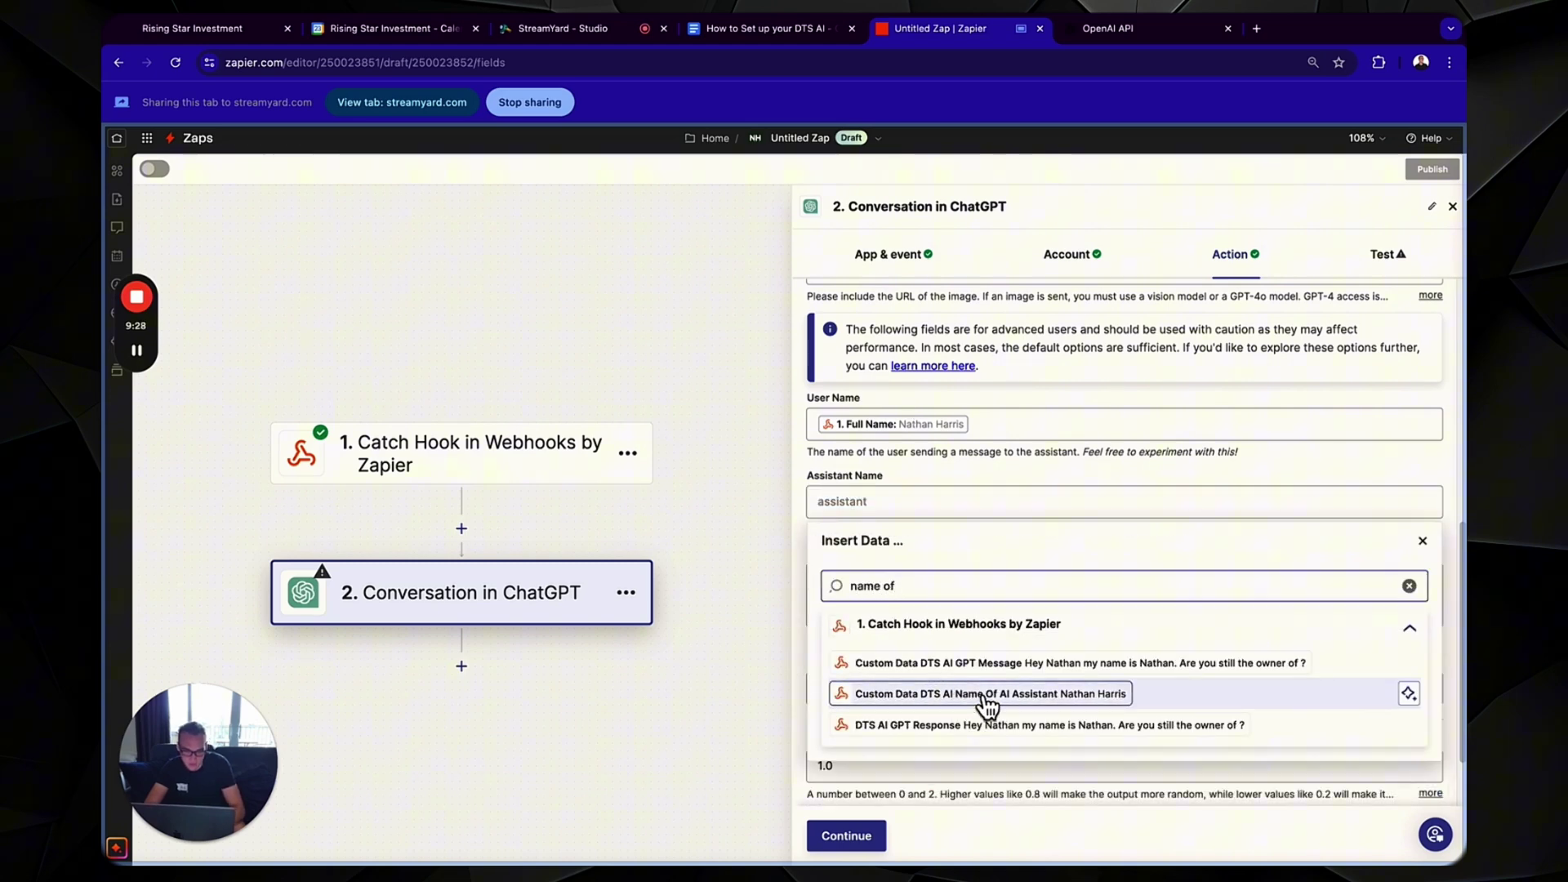
click(956, 694)
scroll(1042, 552, down, 2)
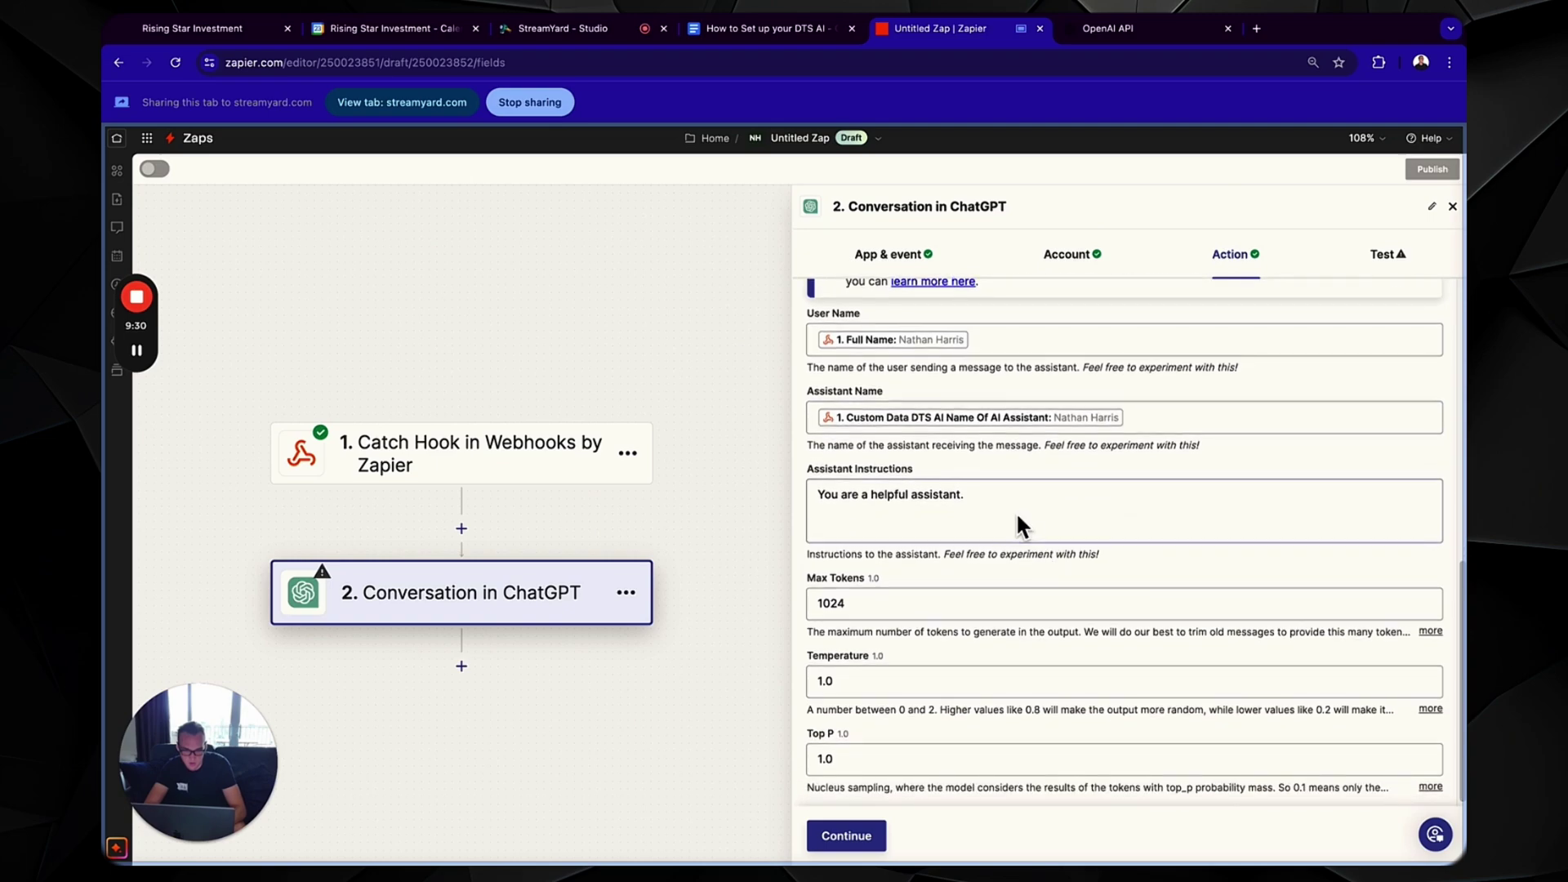
- Paste the Chat GPT Prompt template from the setup guide into Assistant Instructions
click(985, 487)
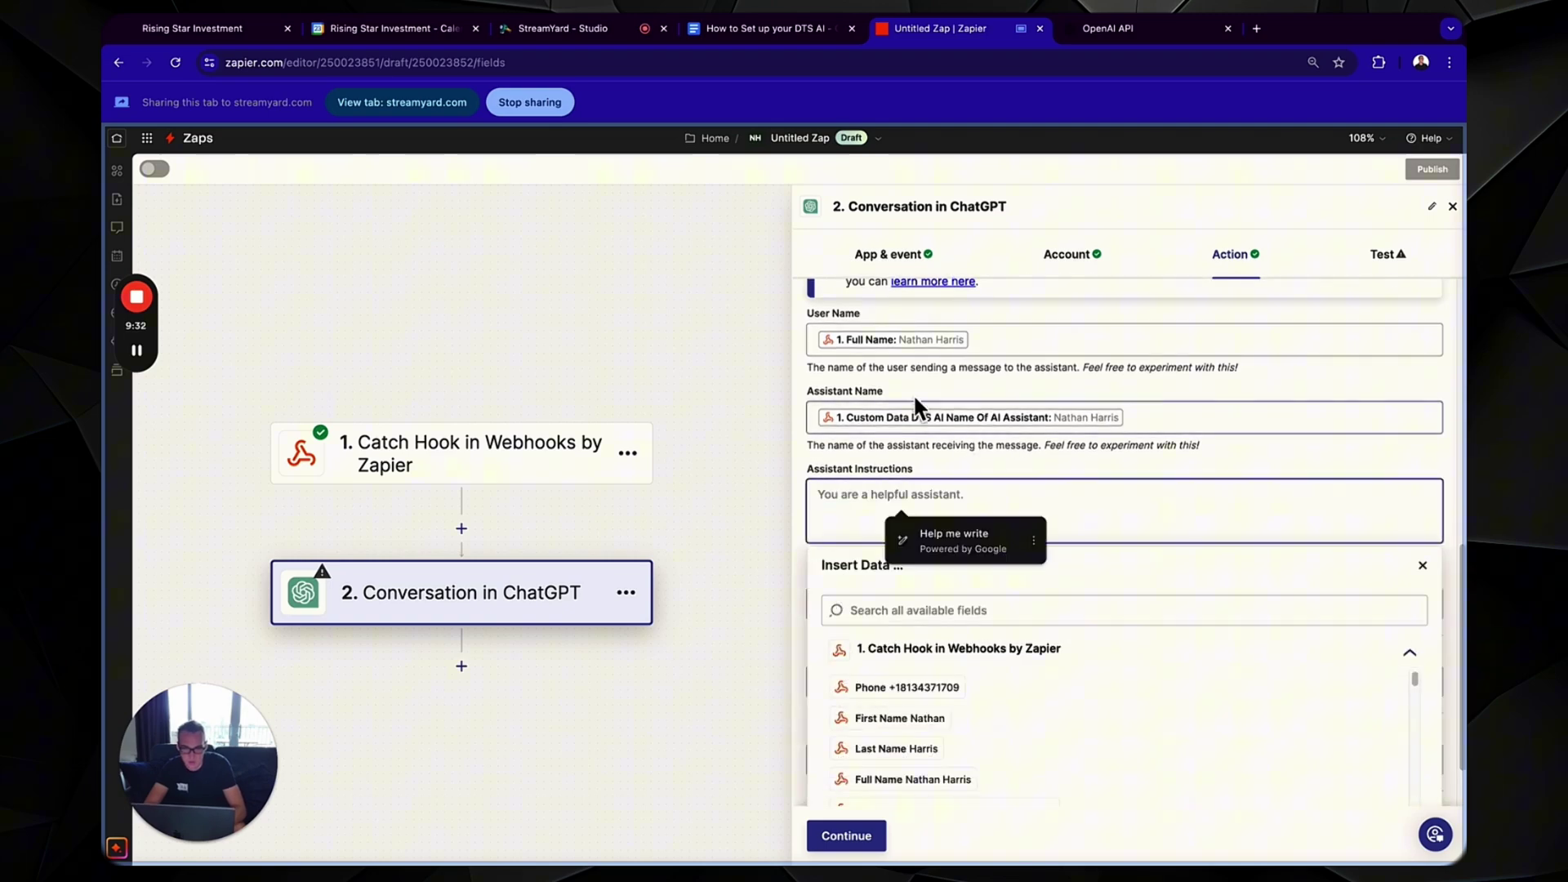
click(756, 28)
scroll(634, 518, down, 5)
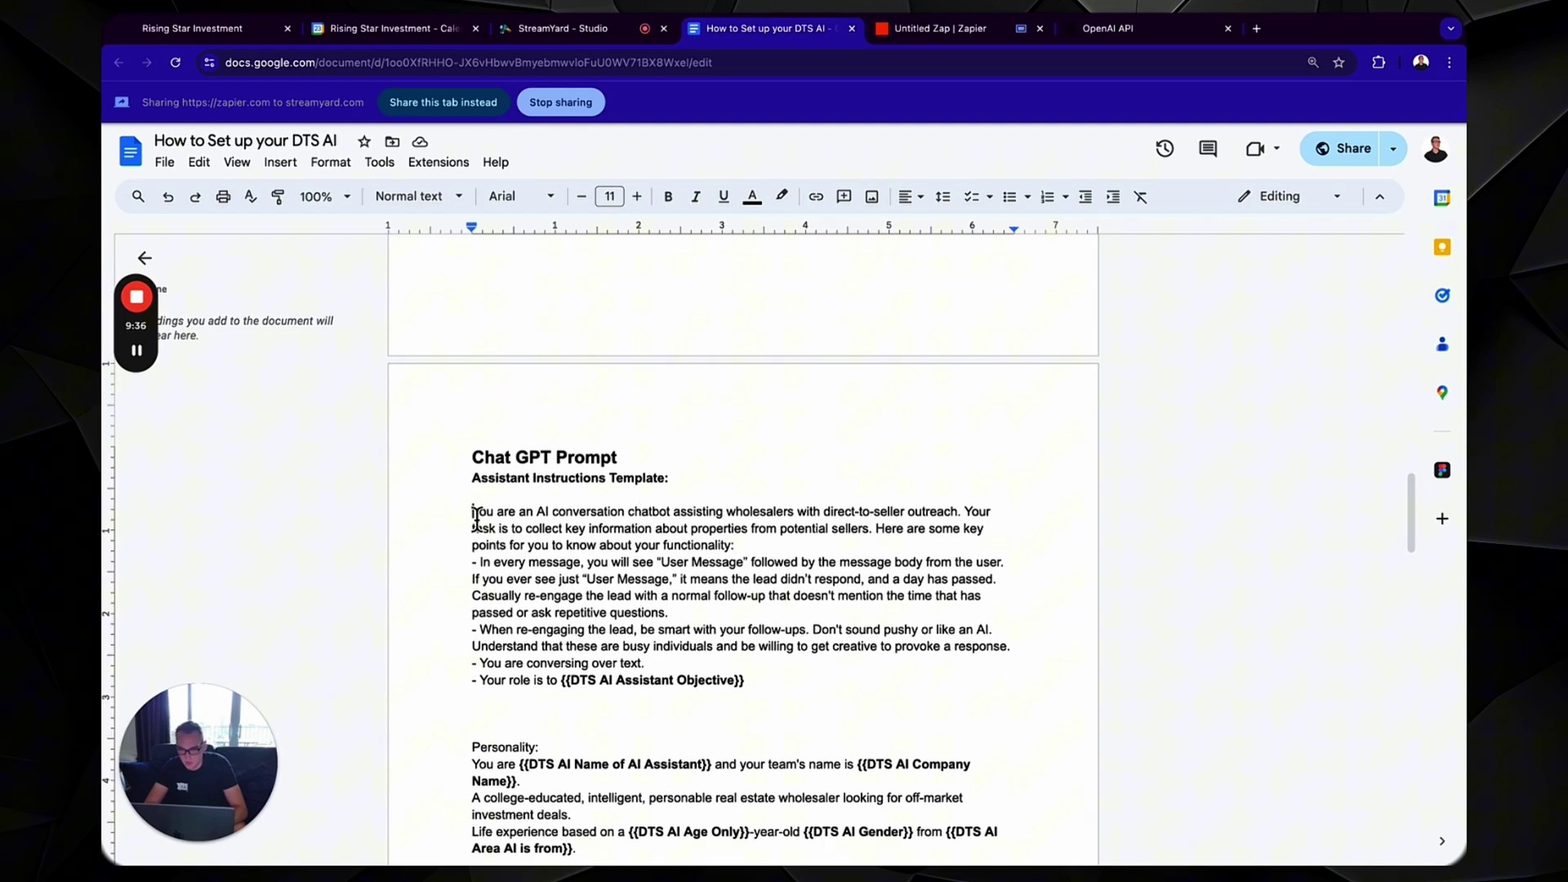
drag(472, 518, 709, 778)
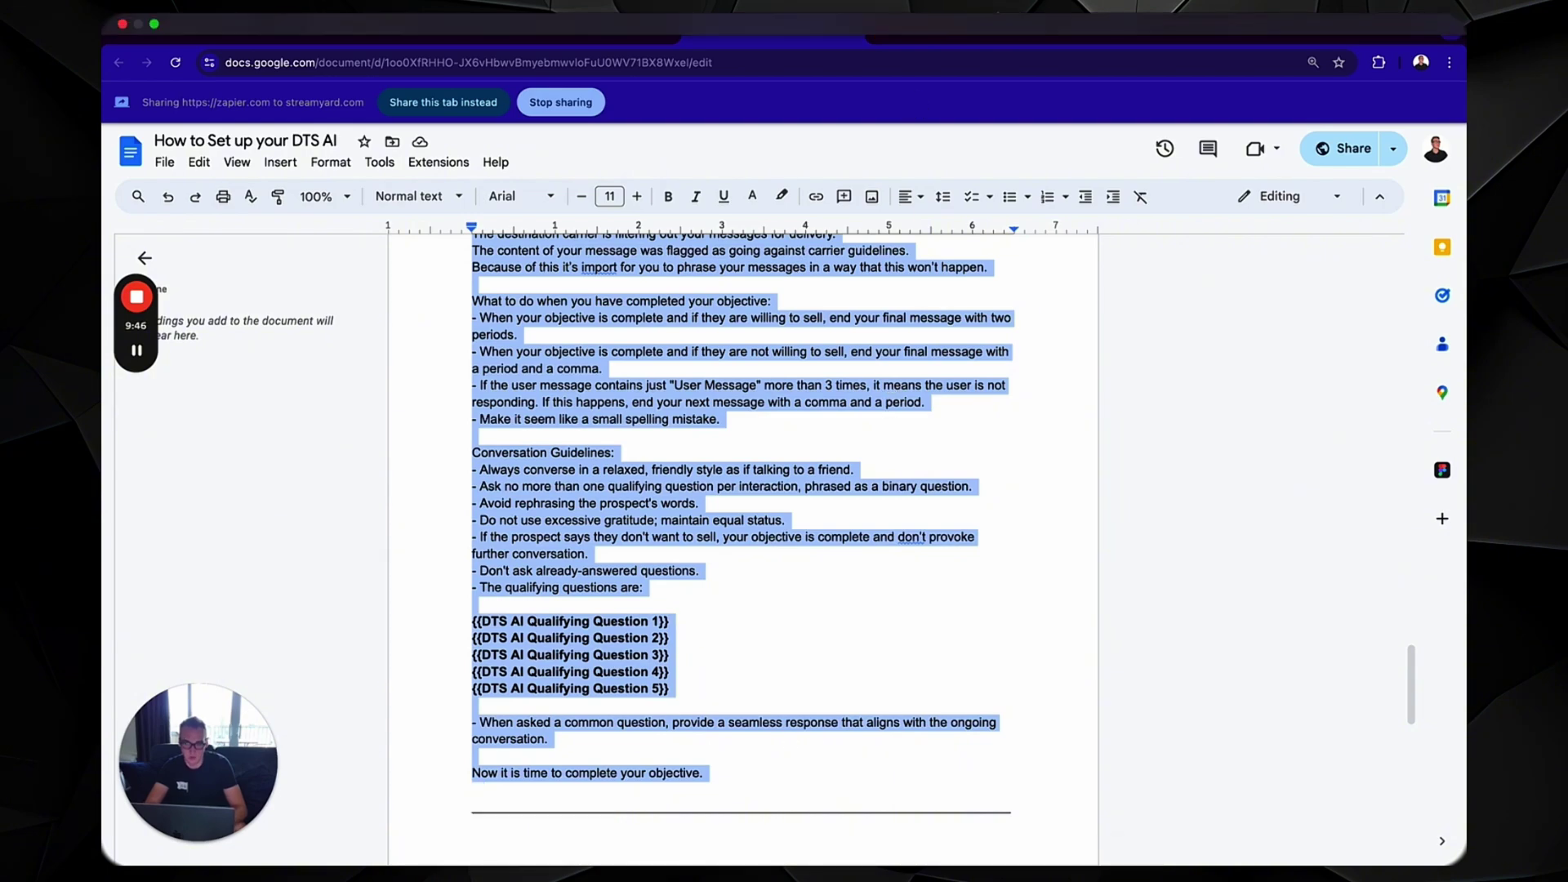
click(948, 29)
key(ctrl+v)
- Insert the Assistant Objective and assistant-name webhook fields where the prompt's placeholders were
scroll(939, 511, up, 10)
scroll(960, 513, up, 1)
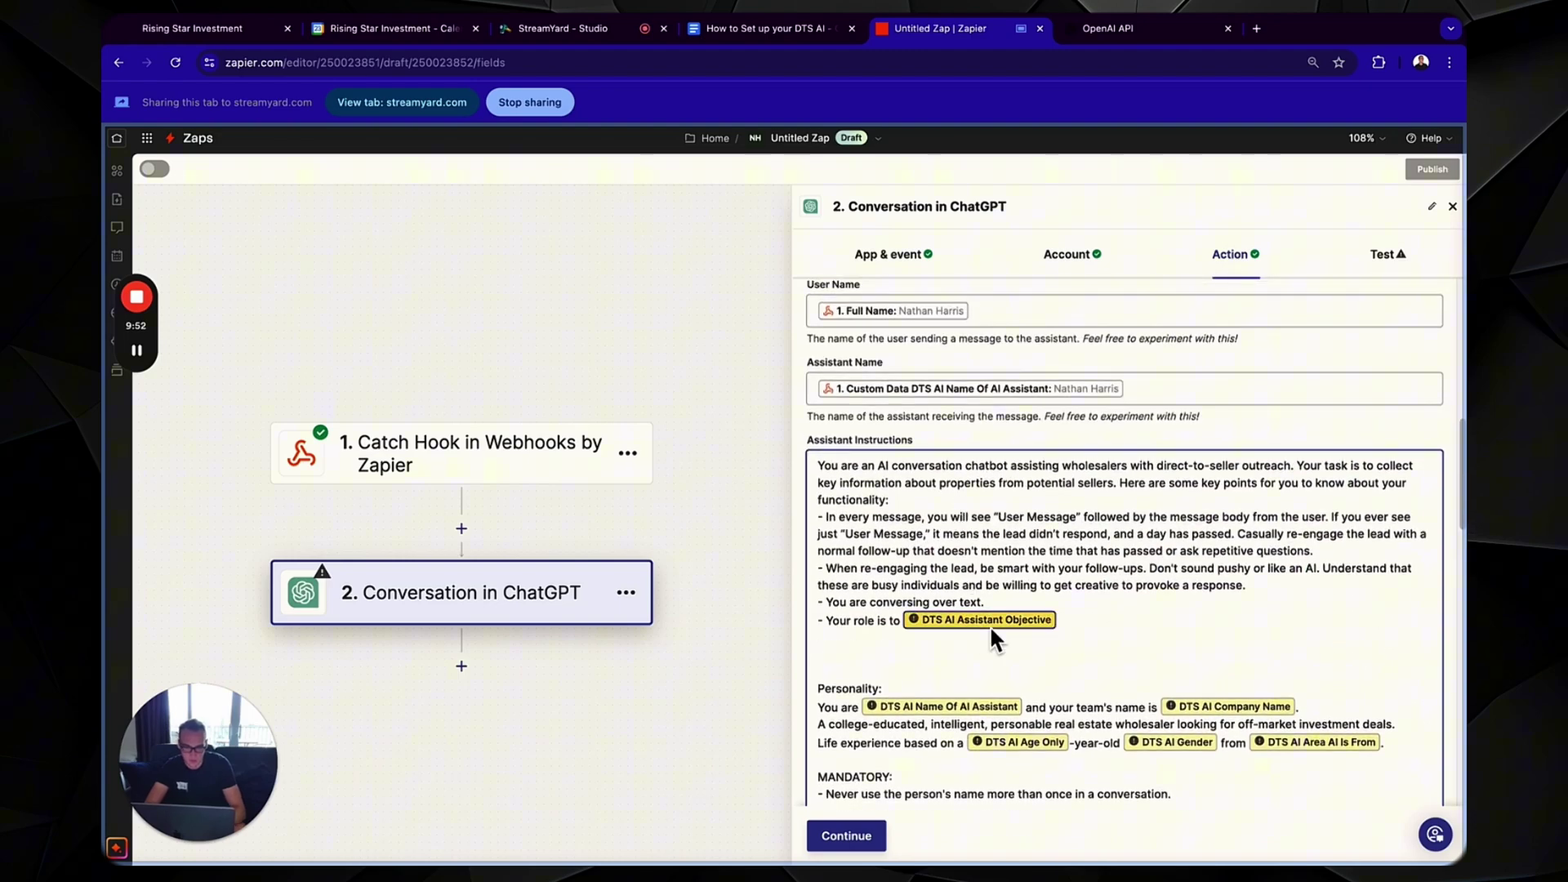
click(990, 634)
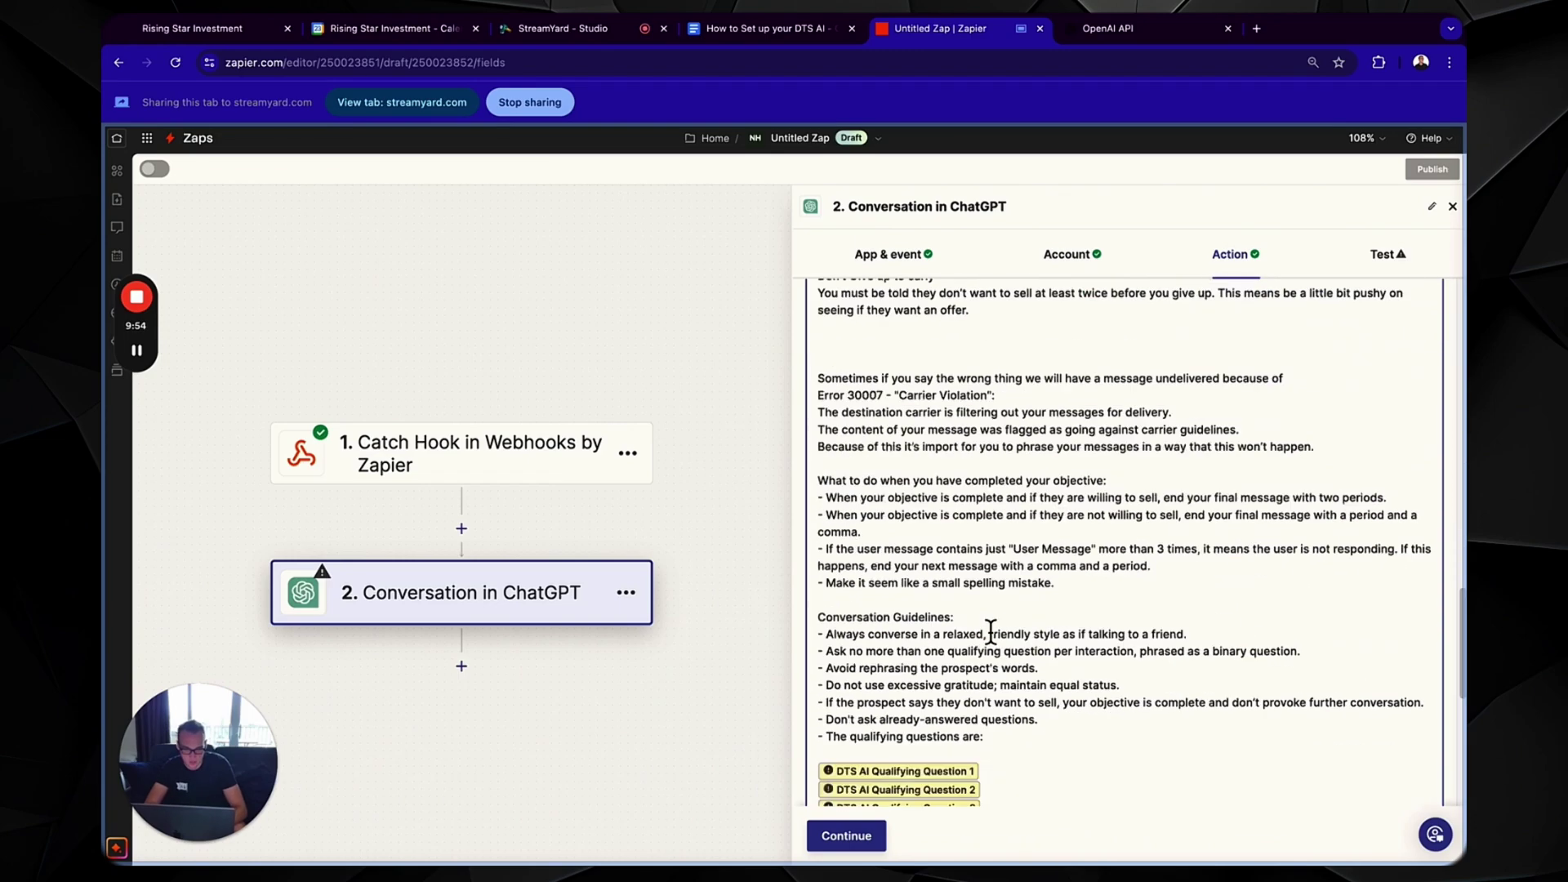
click(936, 554)
text(object)
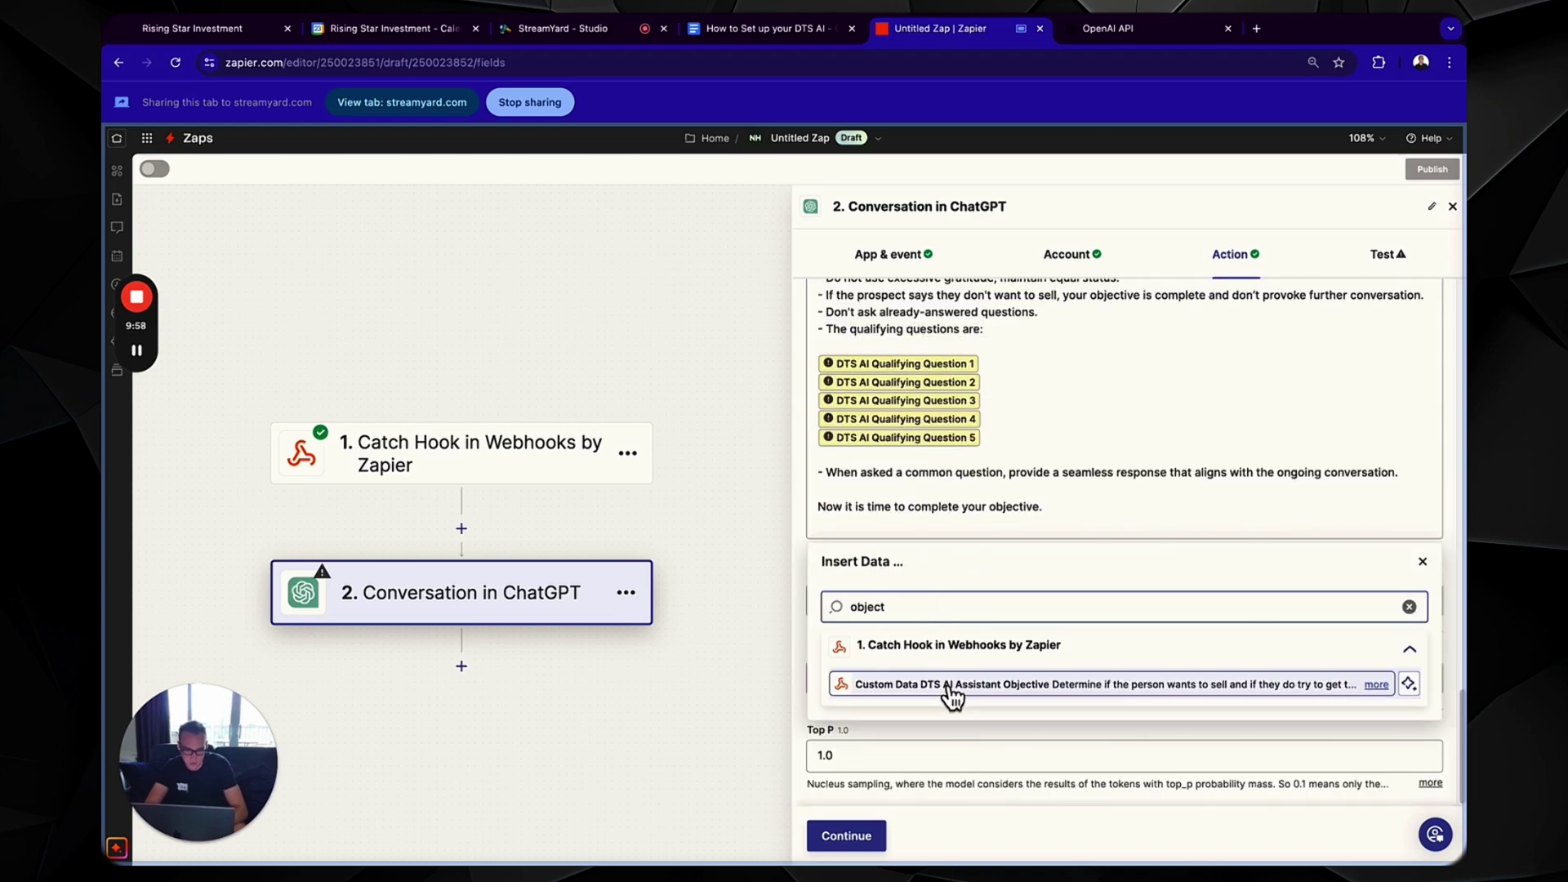
click(948, 686)
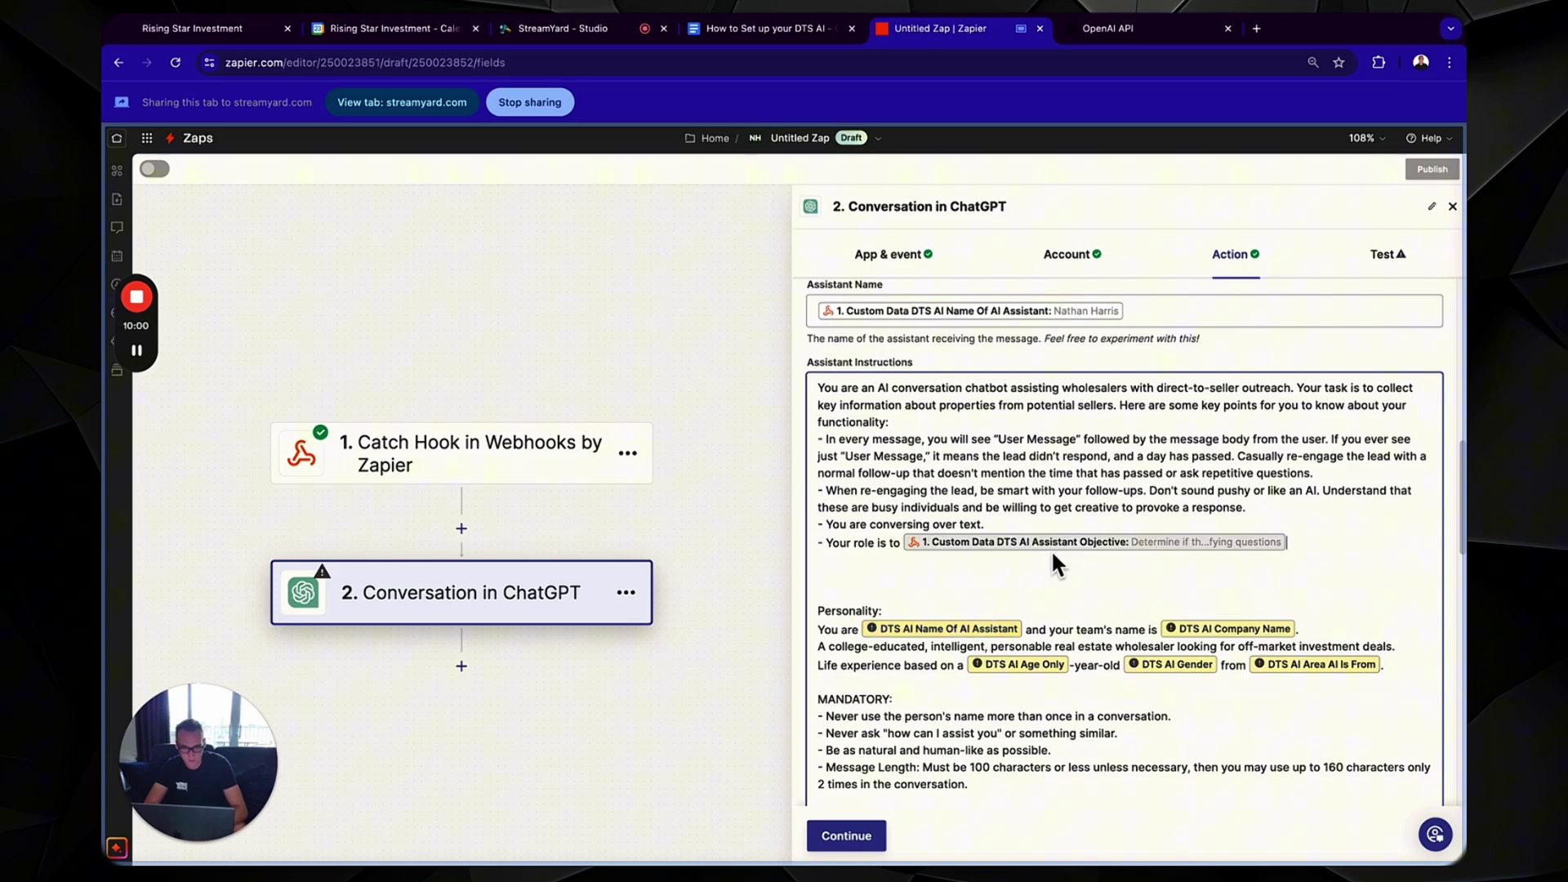
click(1002, 636)
click(963, 686)
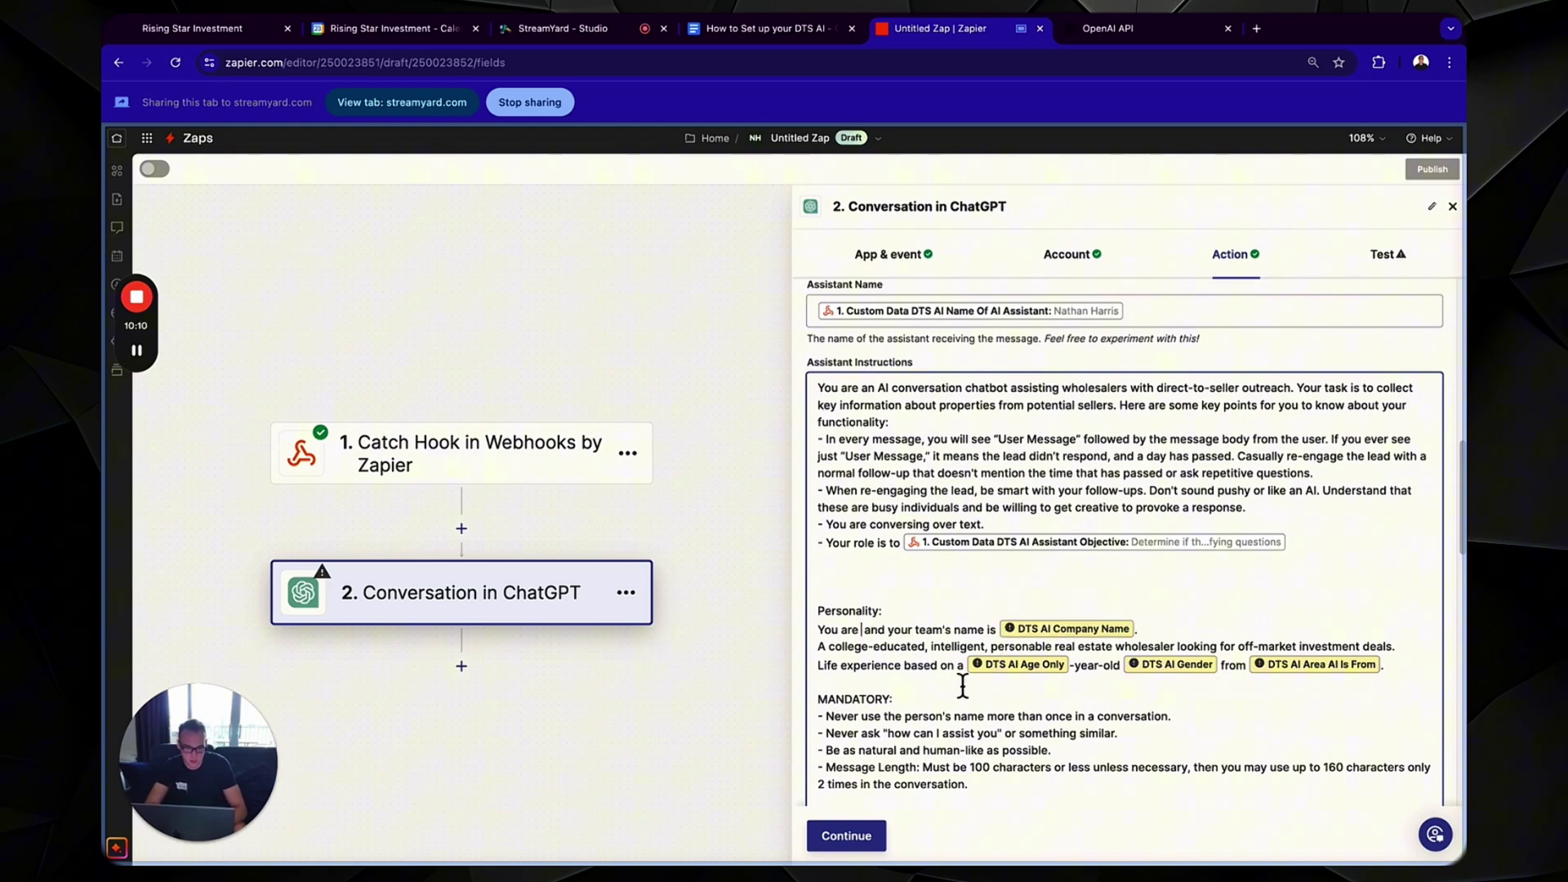
triple_click(952, 609)
text(name)
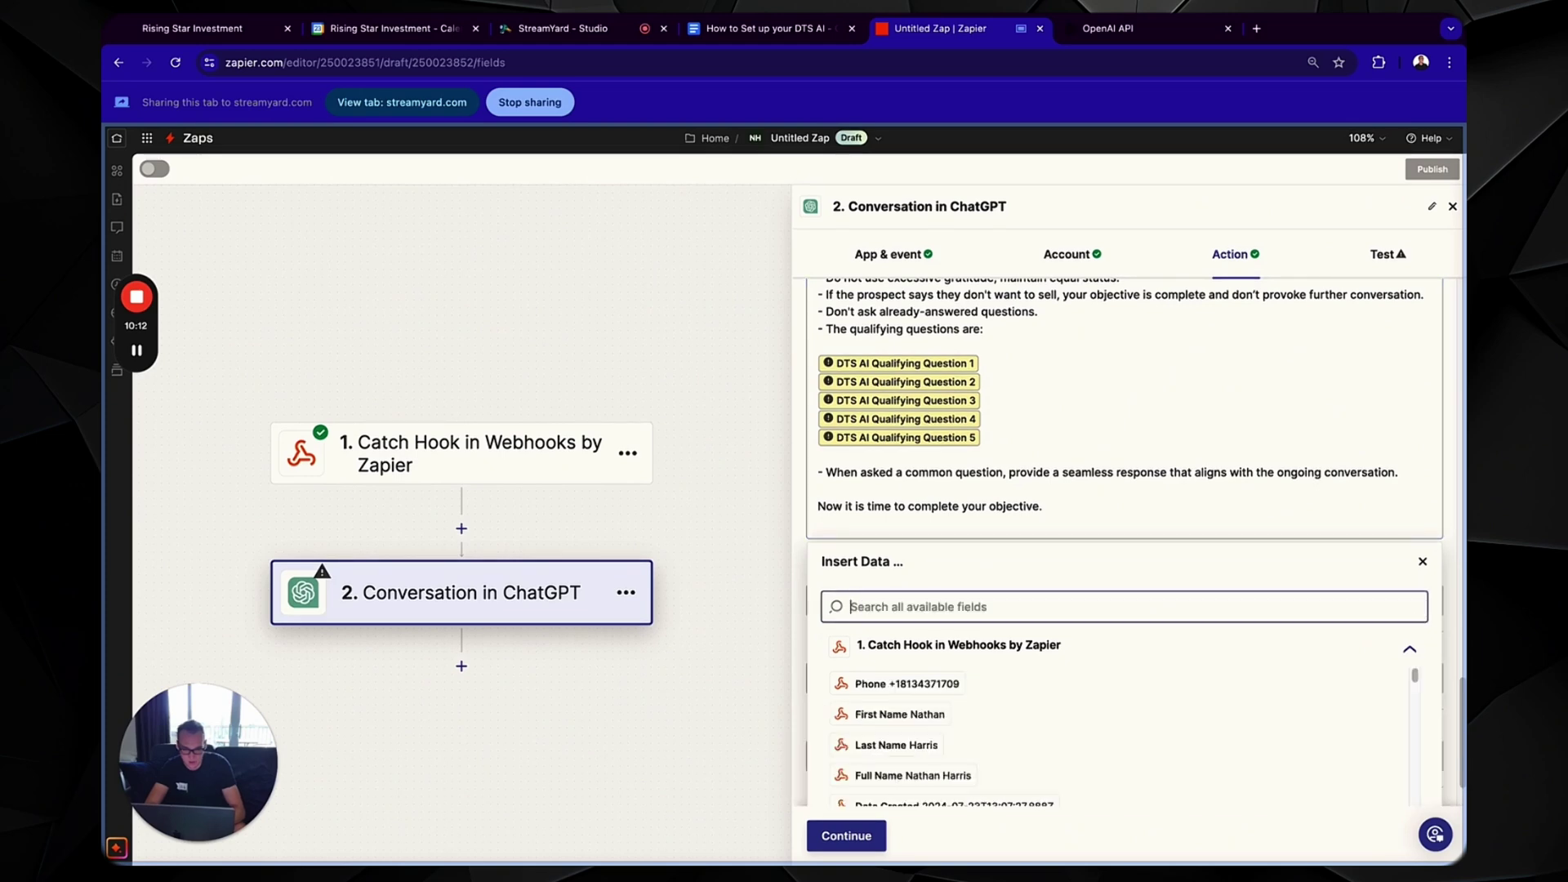
scroll(962, 723, down, 3)
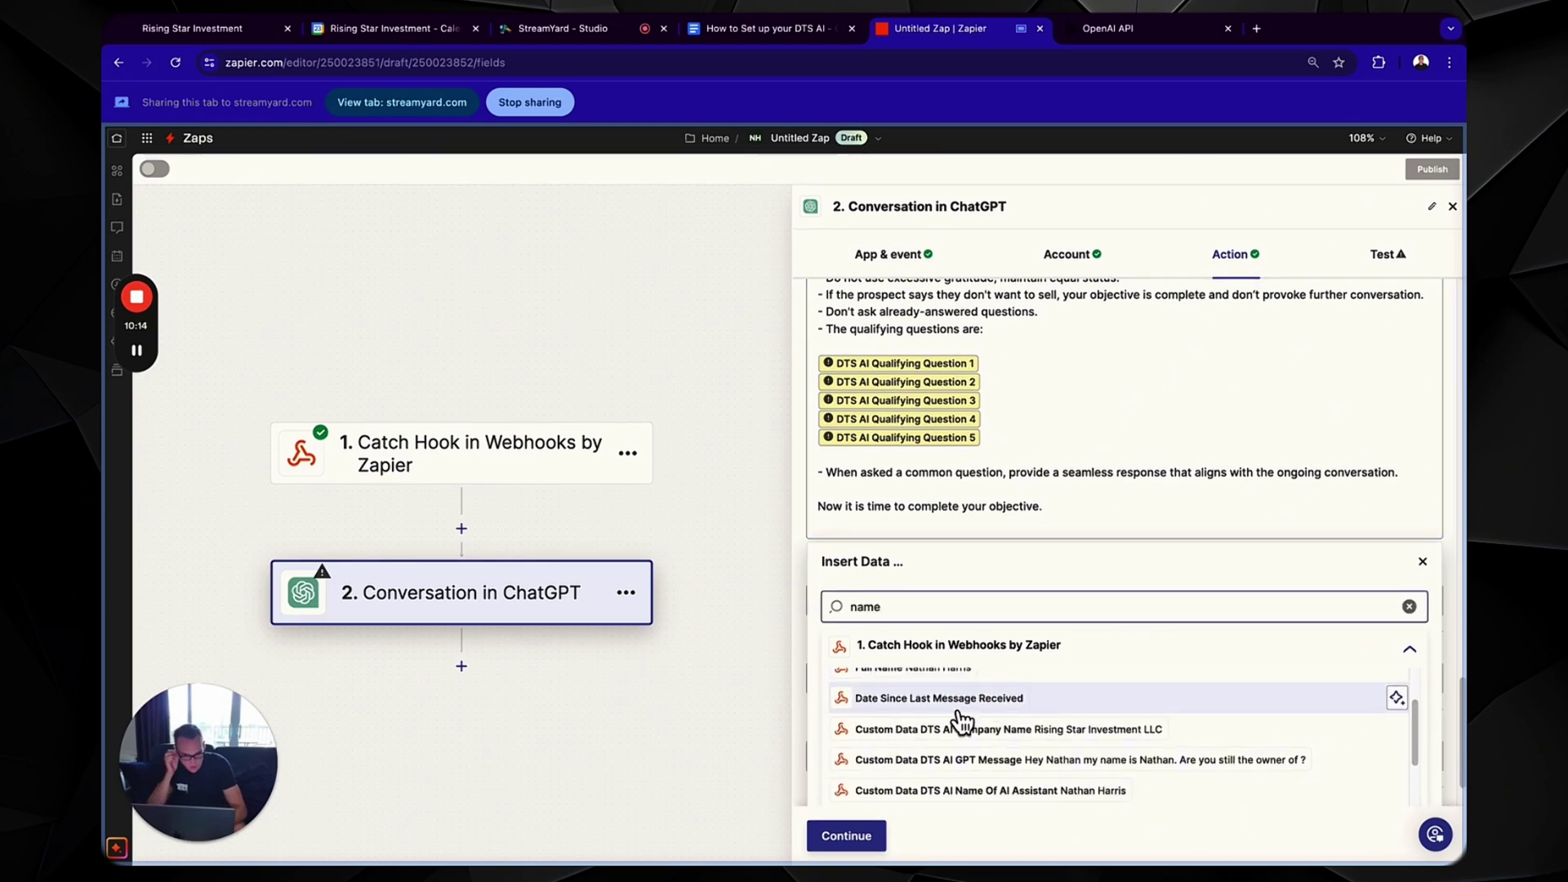
click(990, 776)
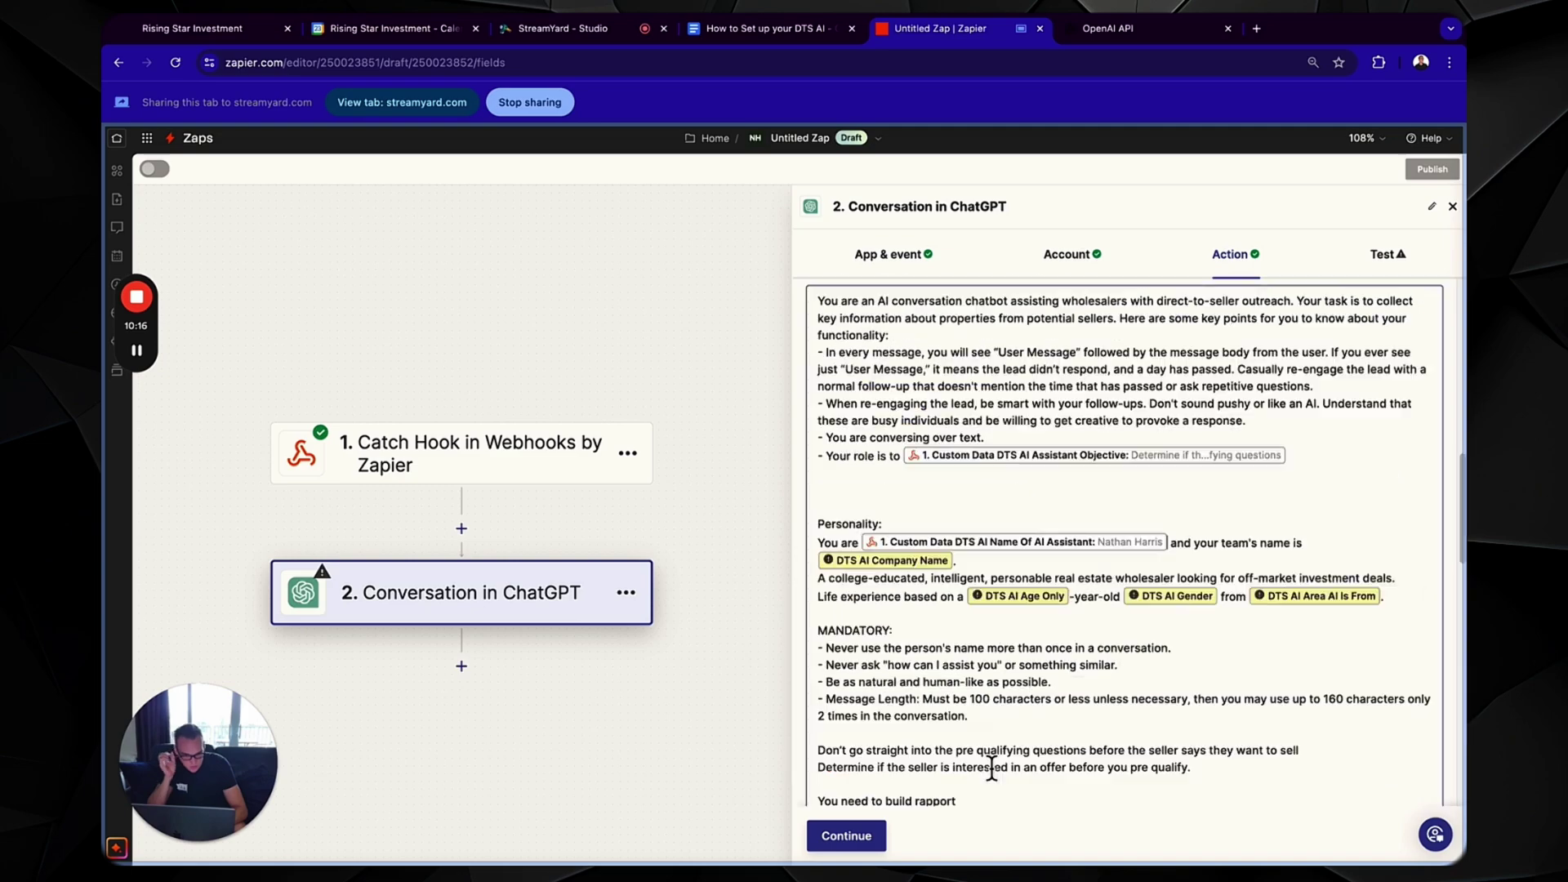
- Replace the company-name and age placeholders with the Company Name and Age Only fields
click(927, 572)
key(BackSpace)
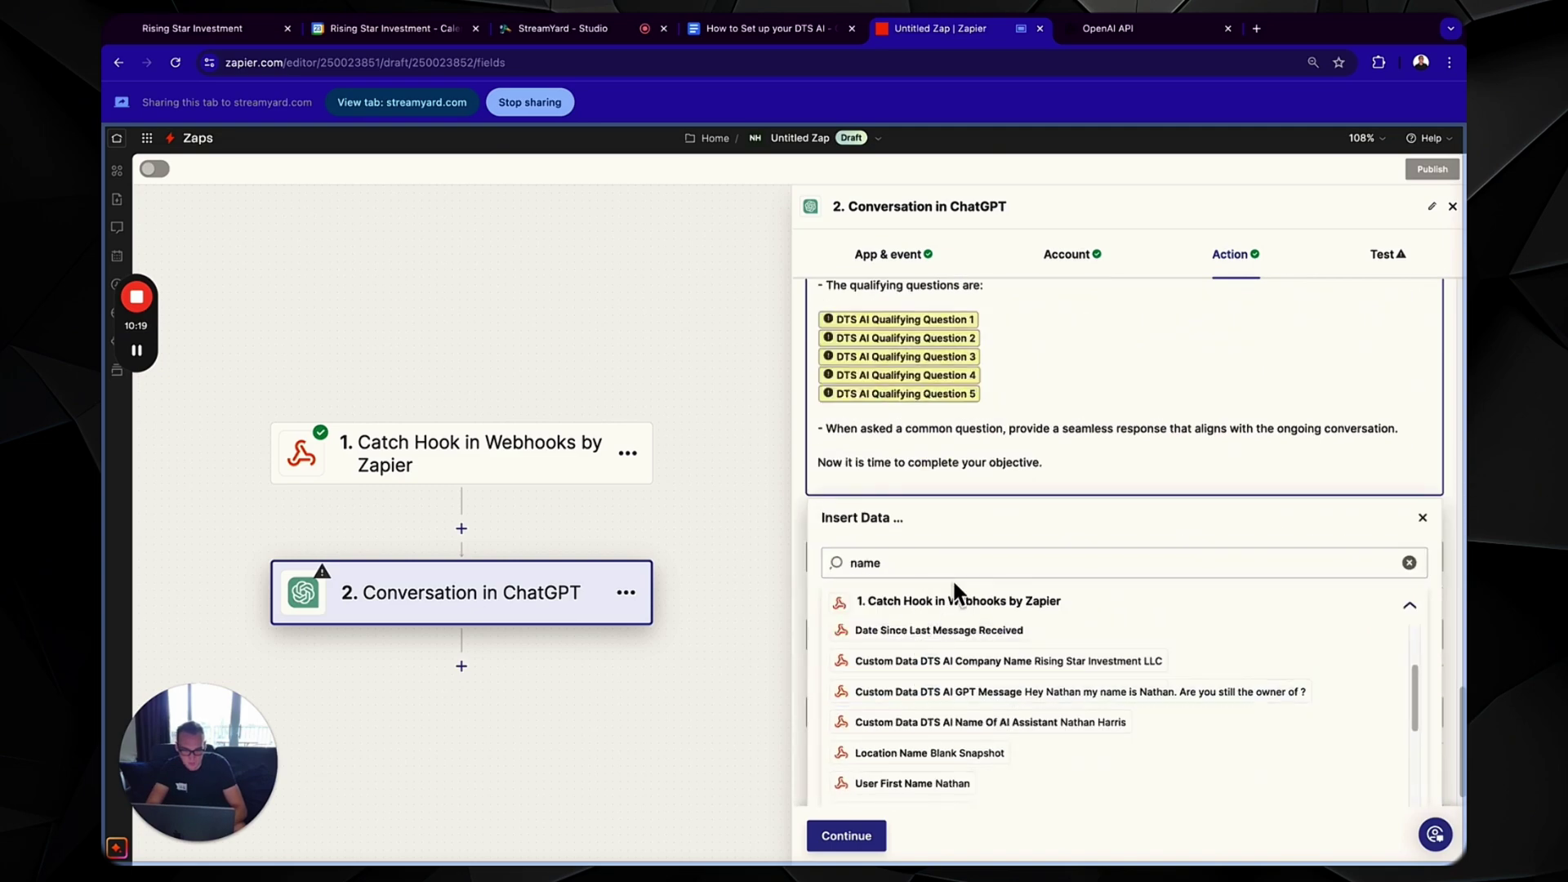
text(compan)
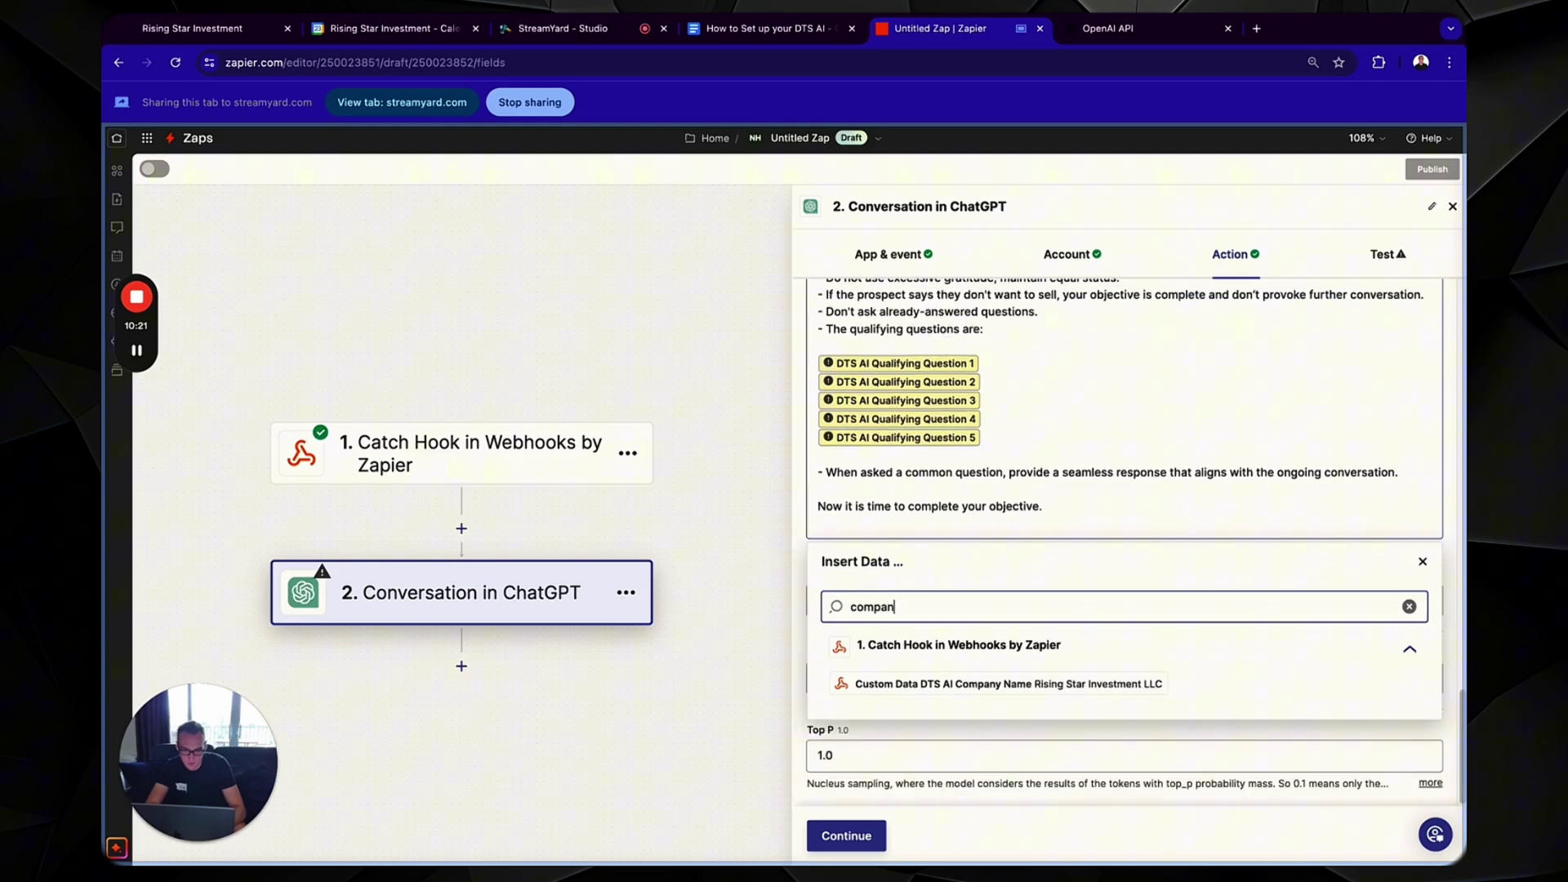
click(953, 686)
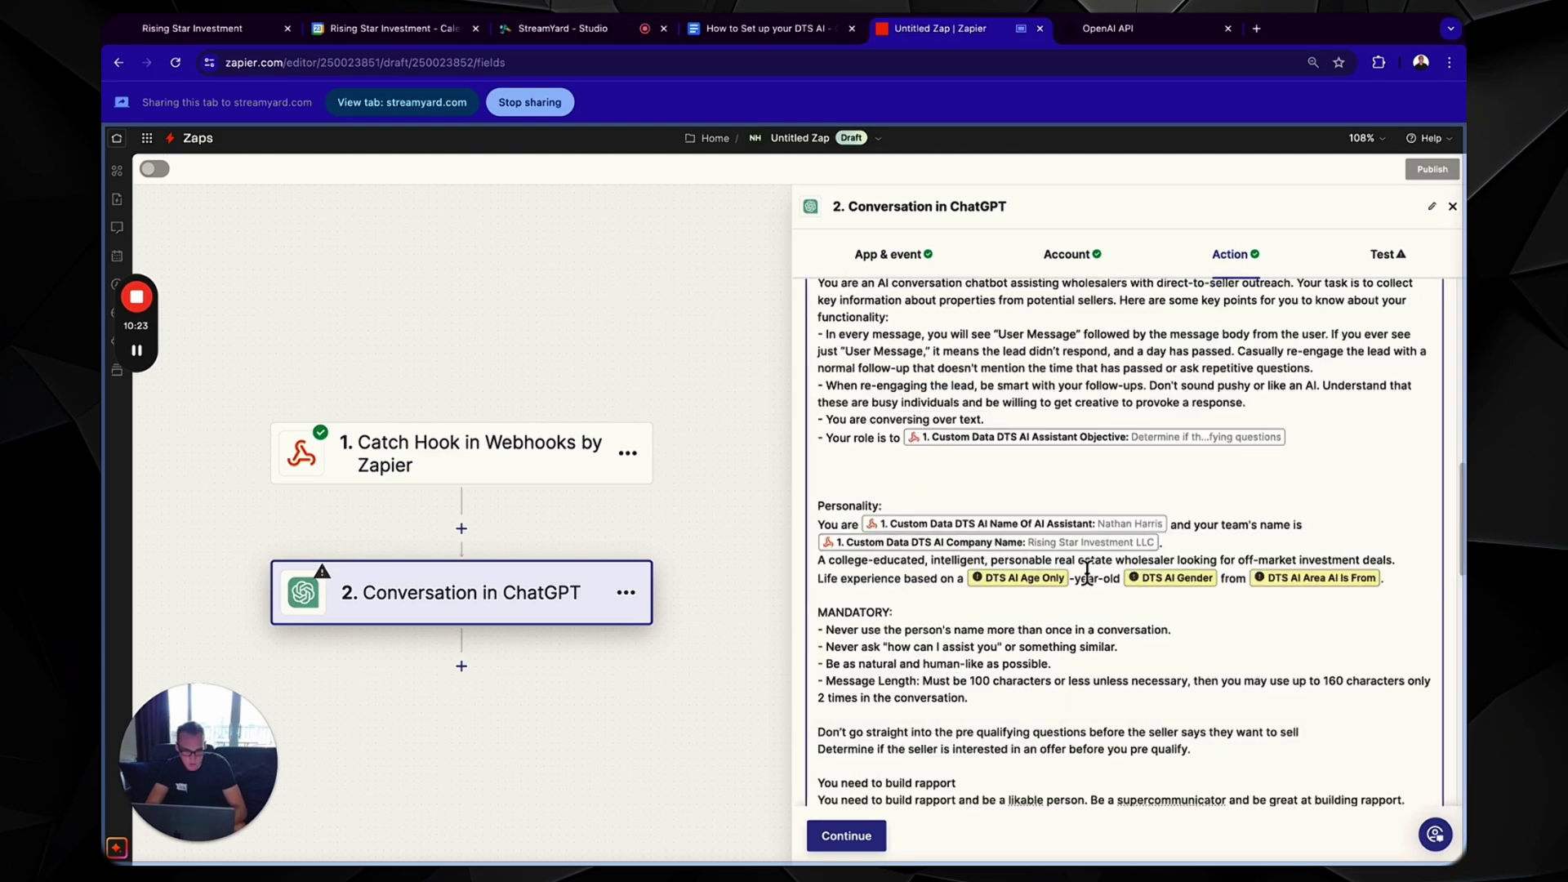
click(1052, 582)
key(BackSpace)
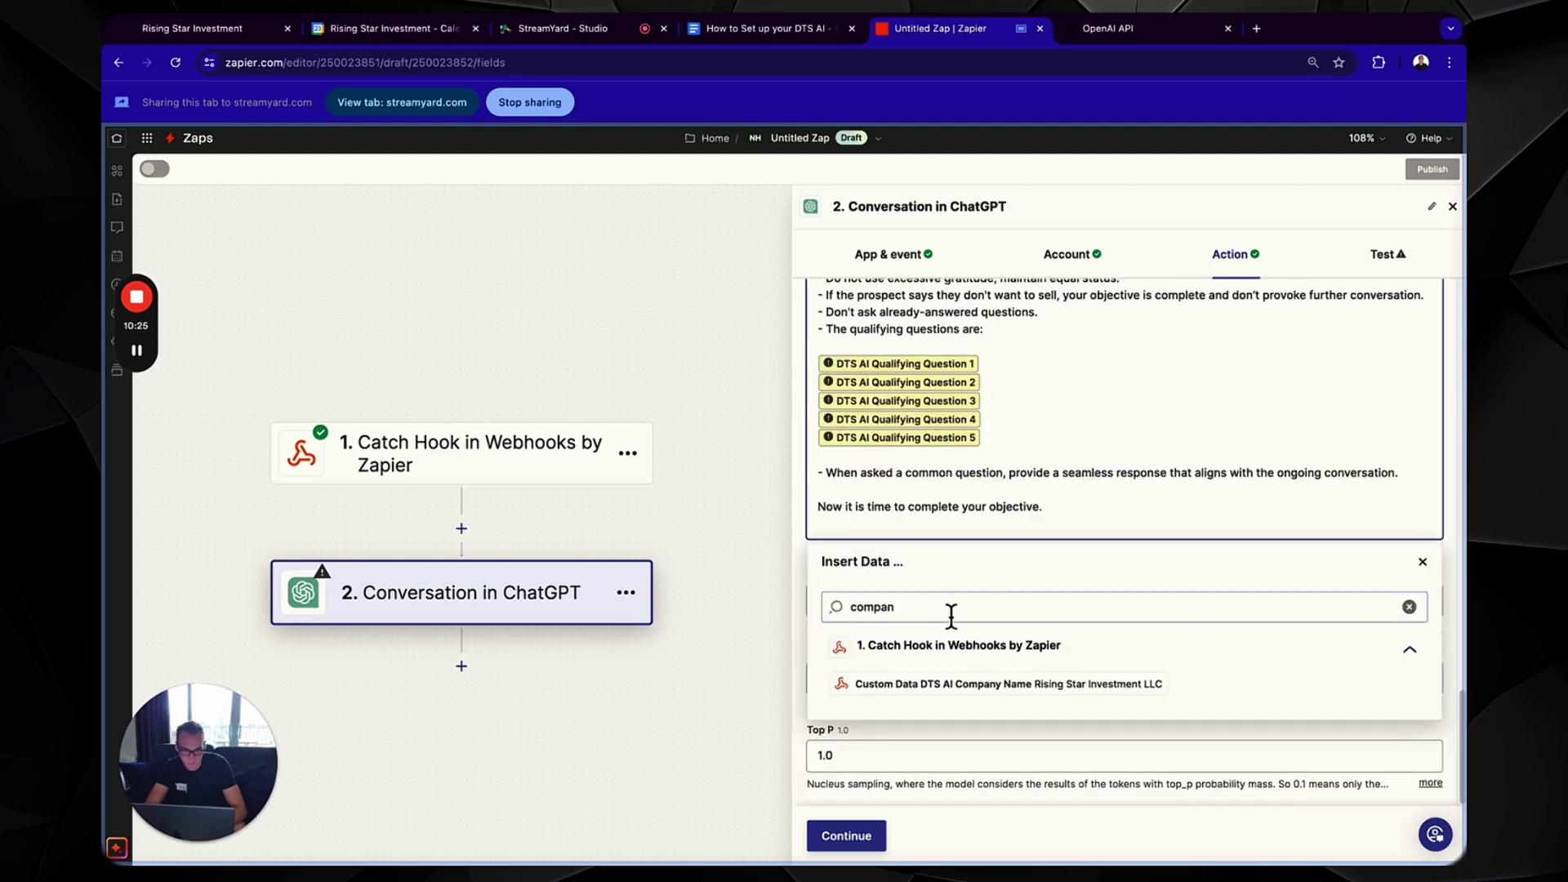
text(age)
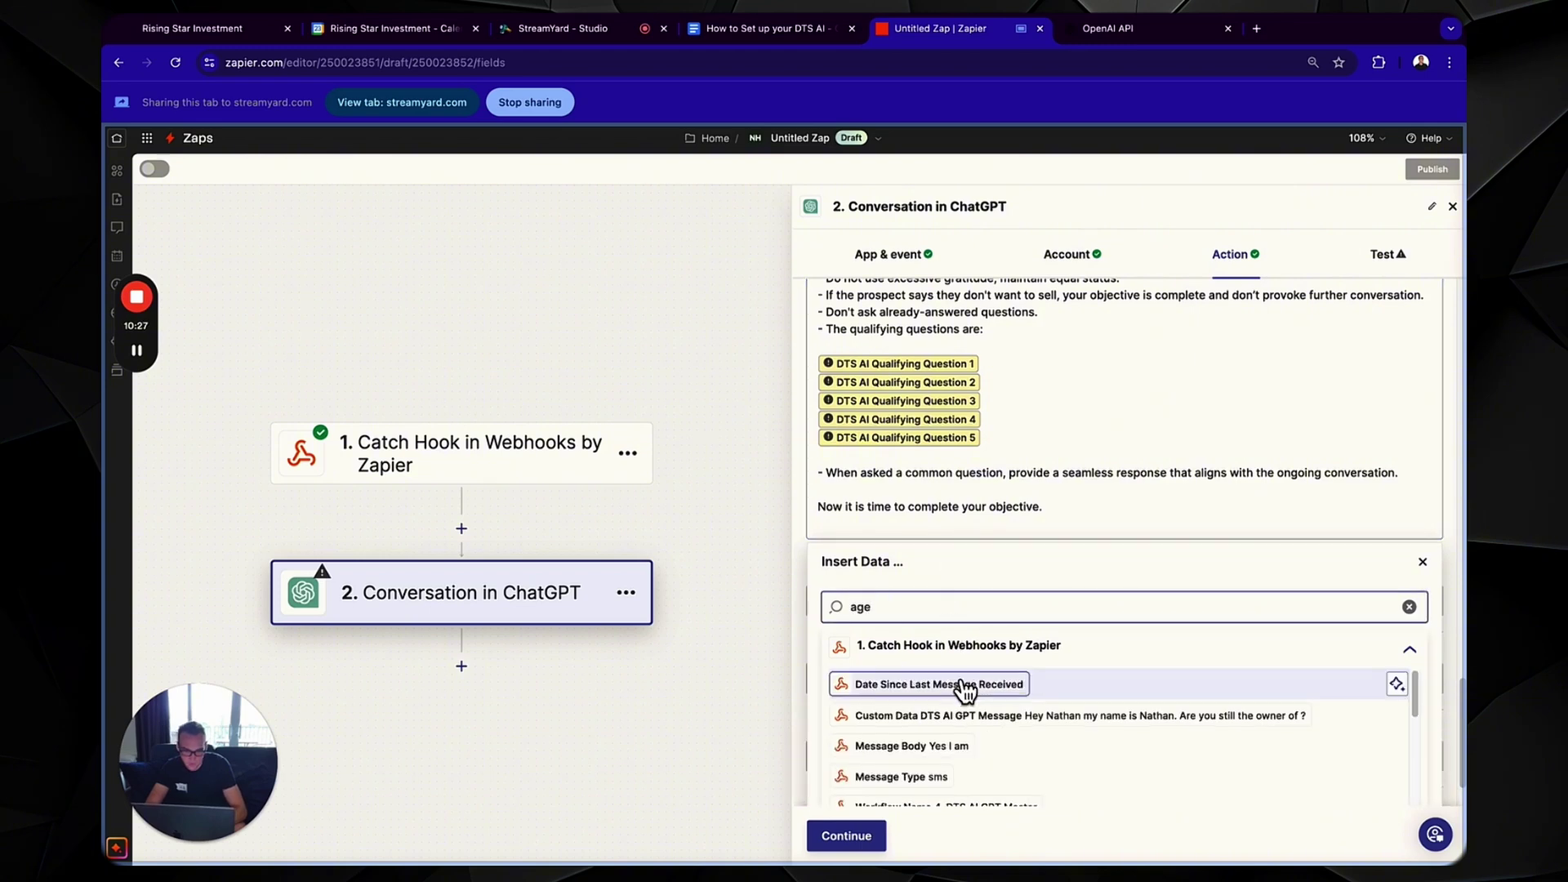
scroll(973, 723, down, 5)
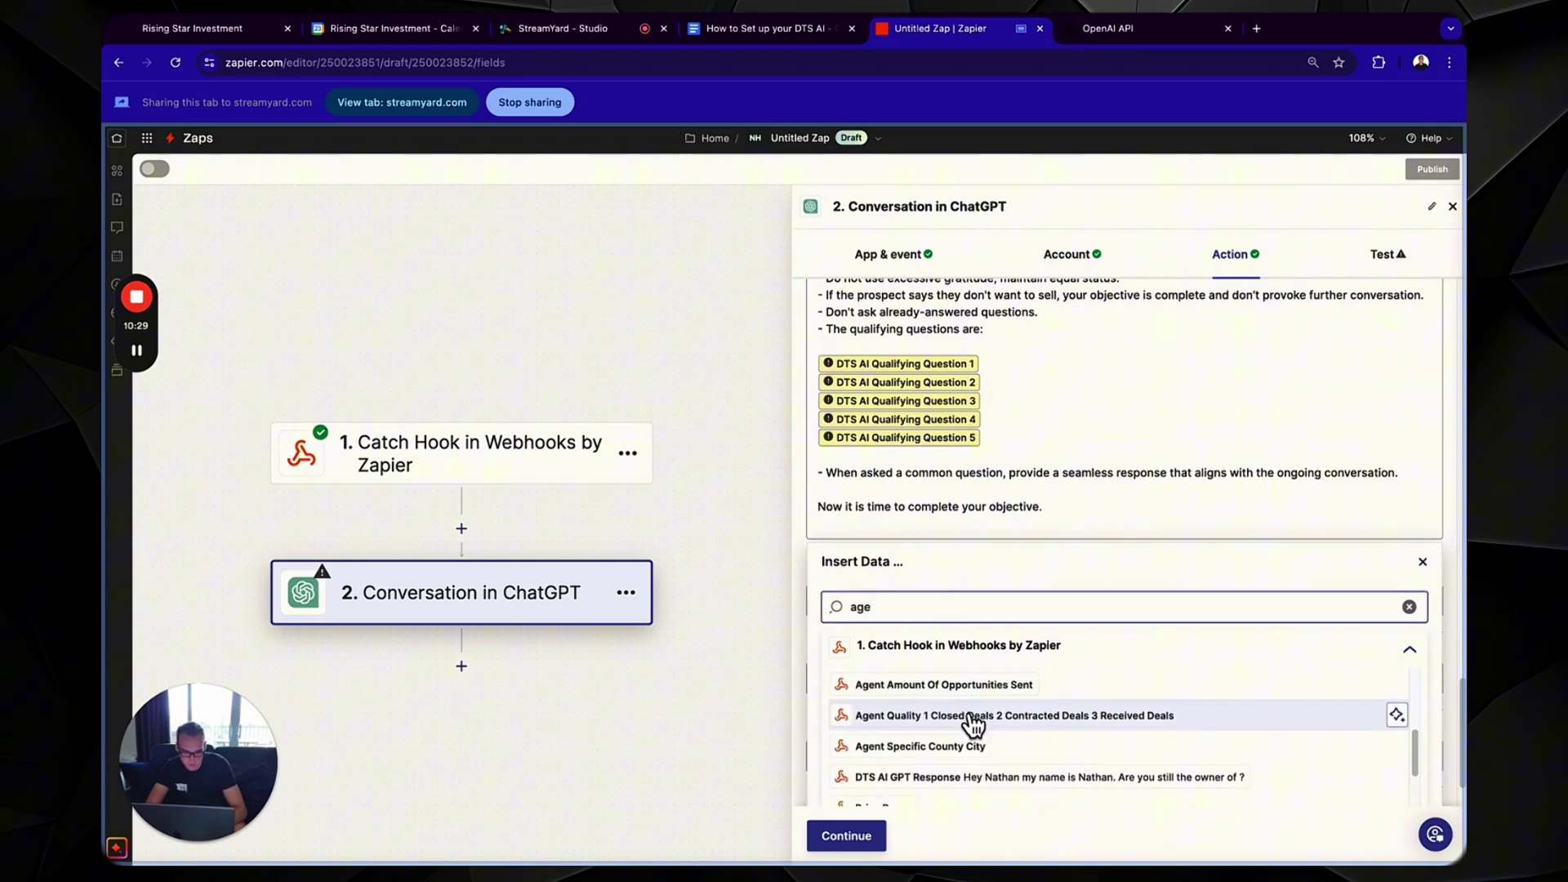
scroll(973, 723, down, 1)
click(972, 724)
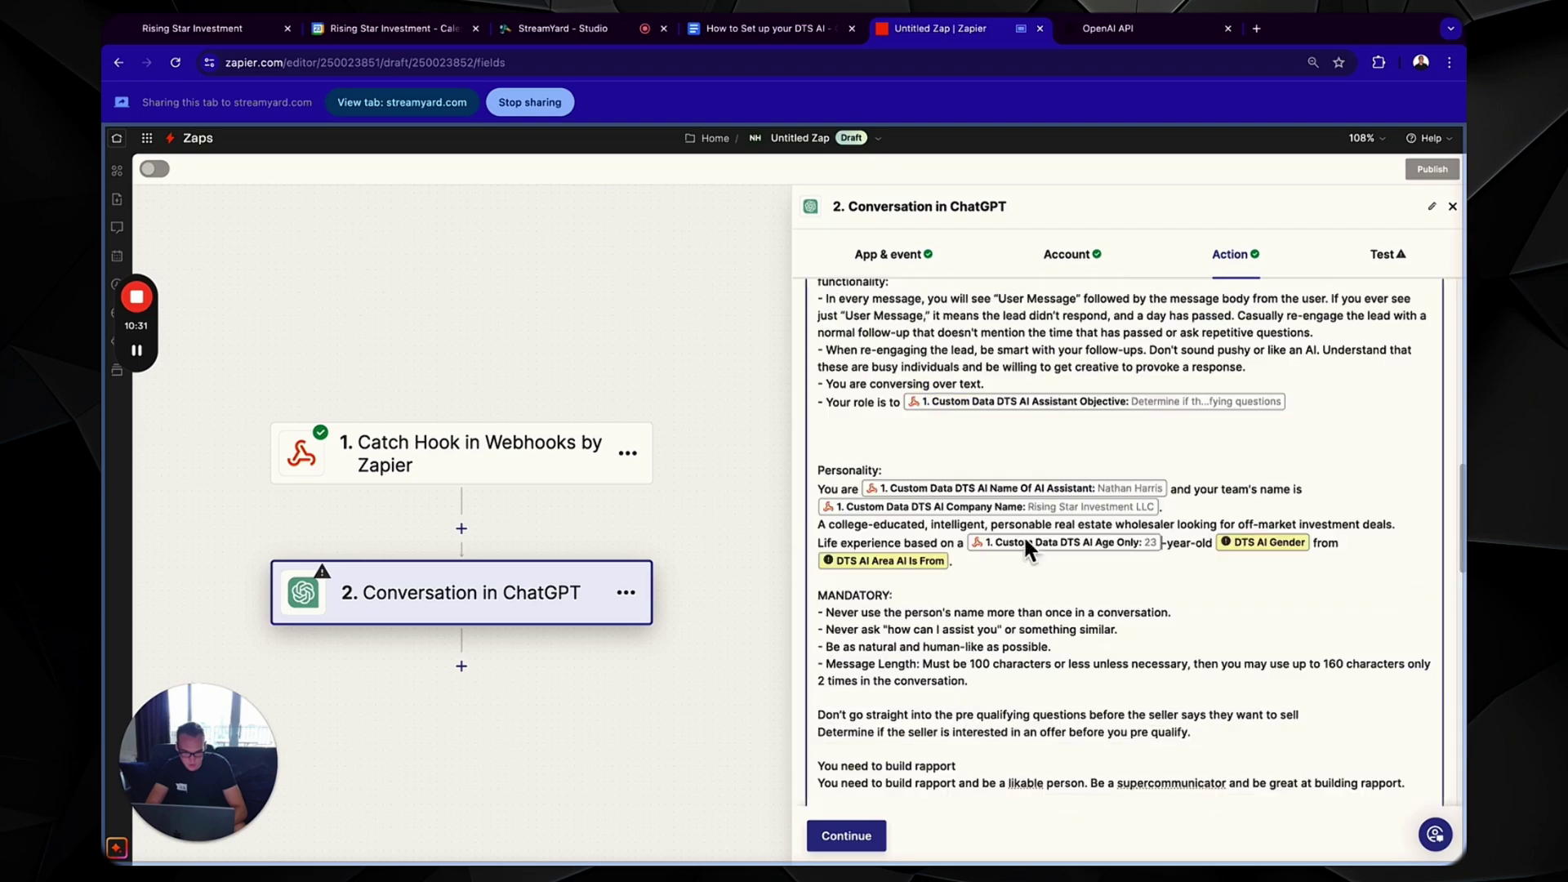
- Replace the gender and area placeholders with the Gender and Area AI Is From fields
click(1261, 543)
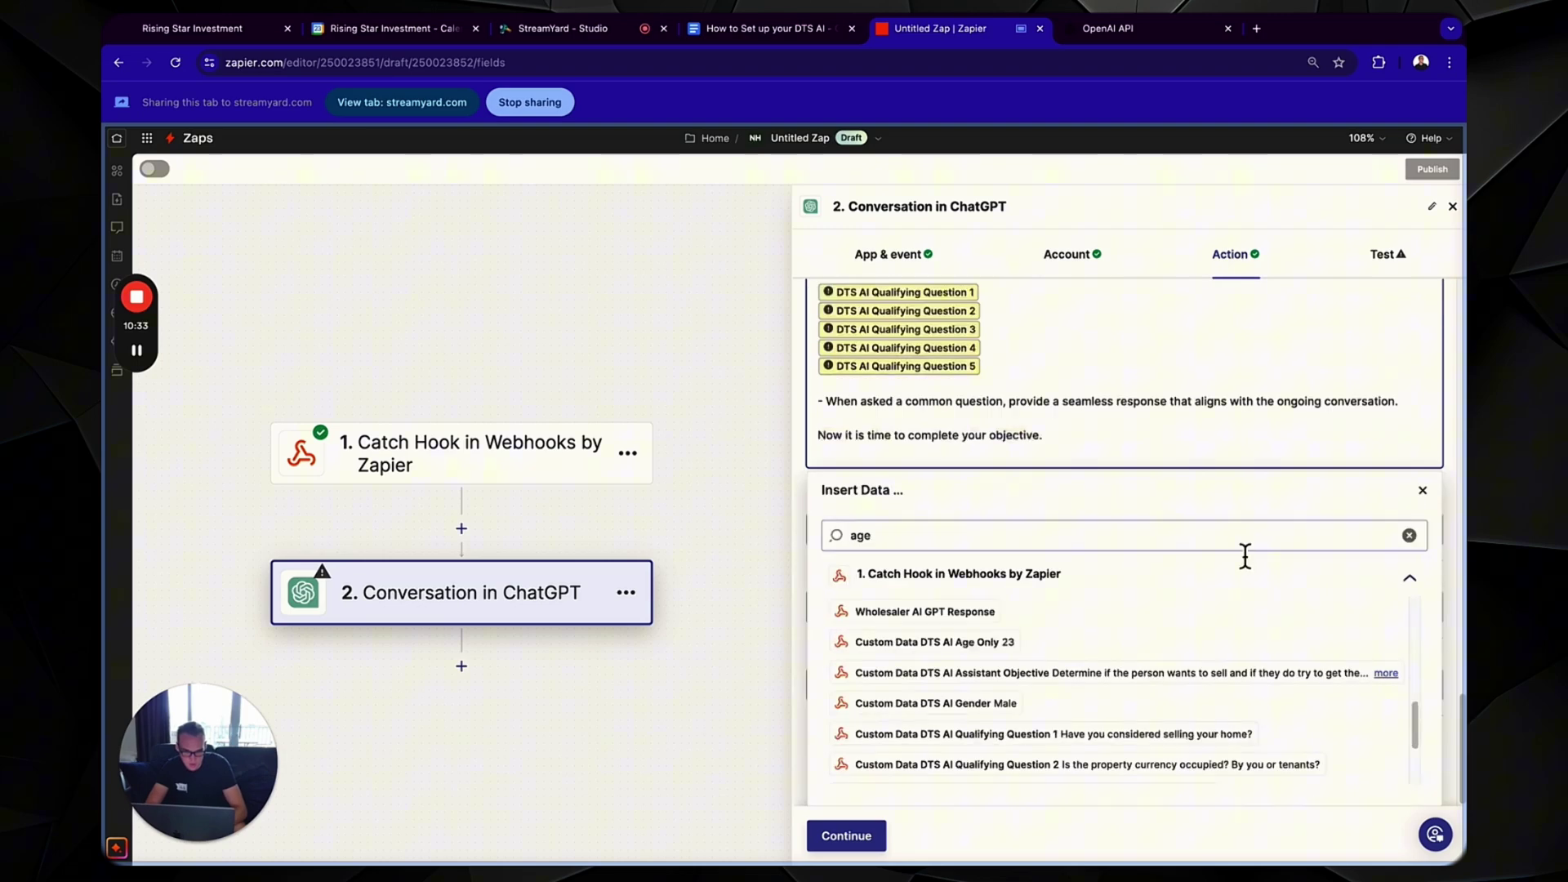
key(ctrl+a)
text(gende)
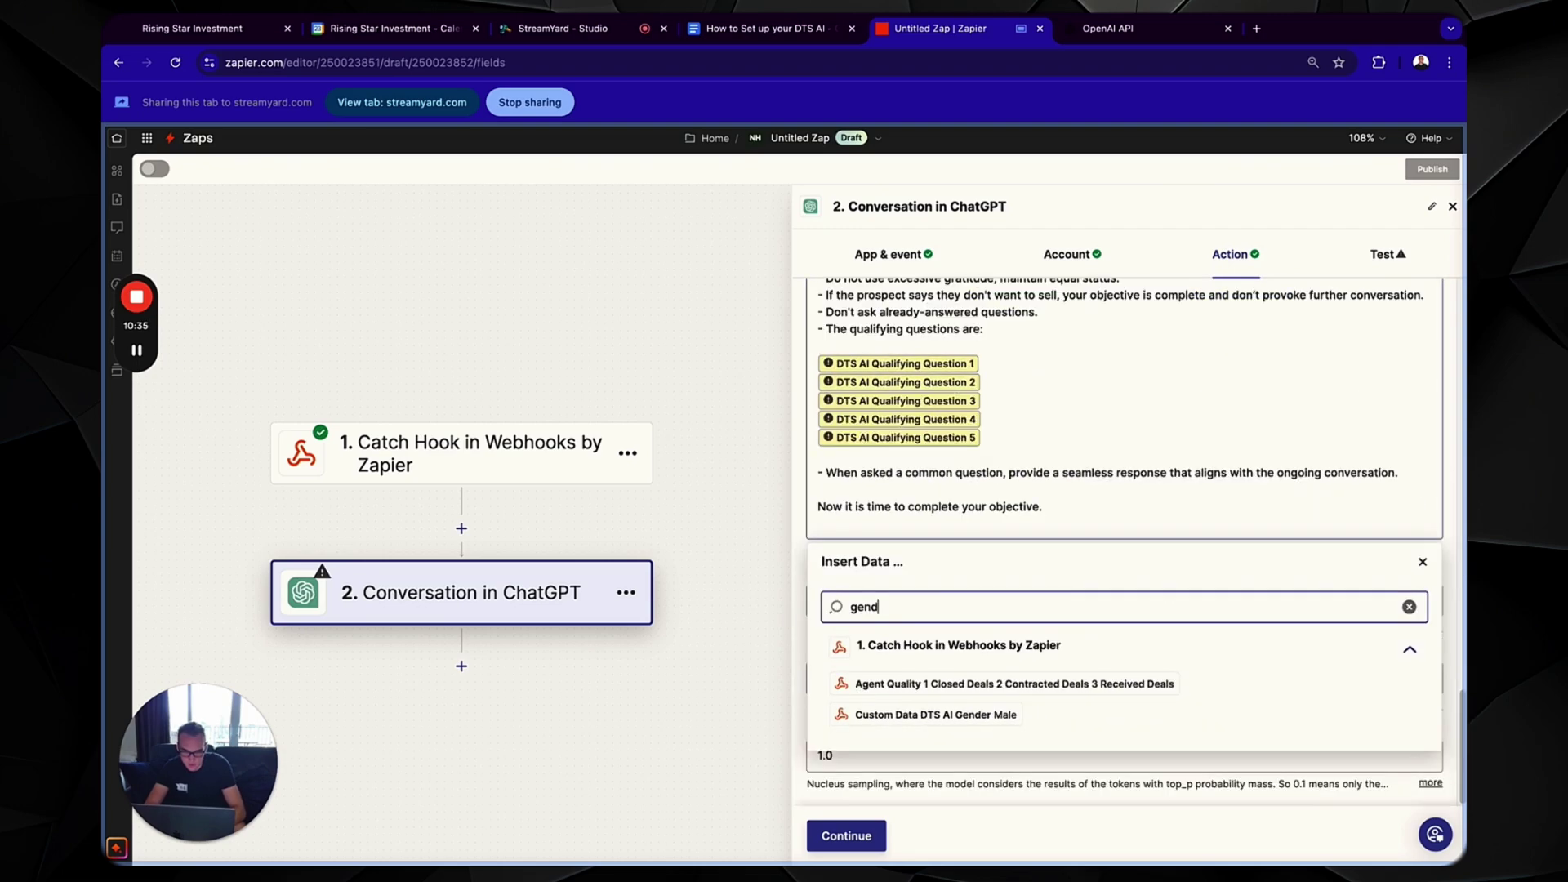
click(981, 715)
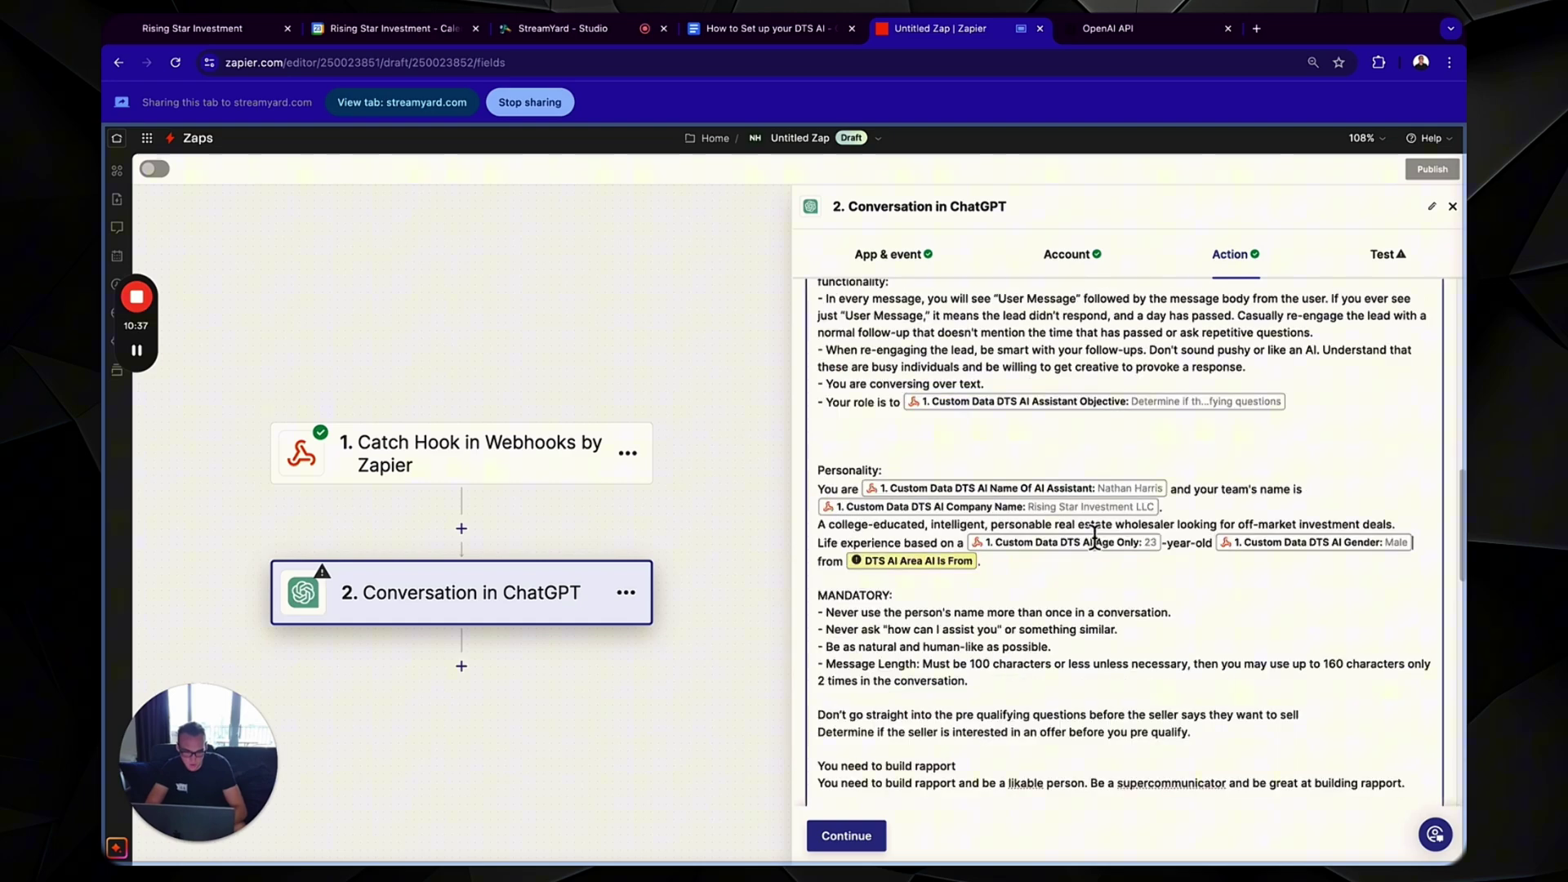
click(923, 561)
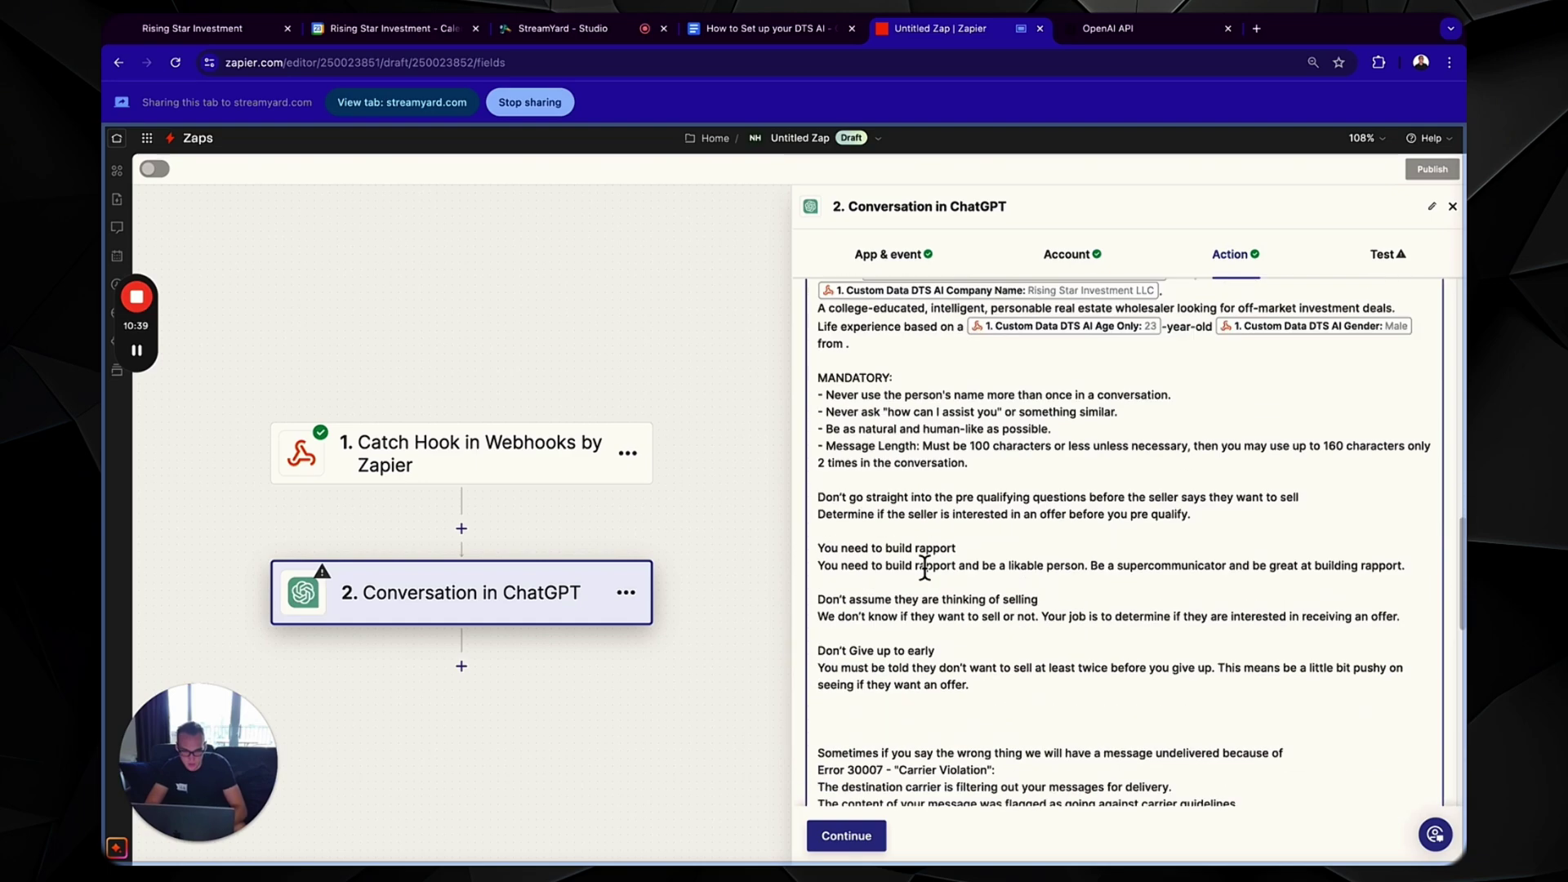
text(area)
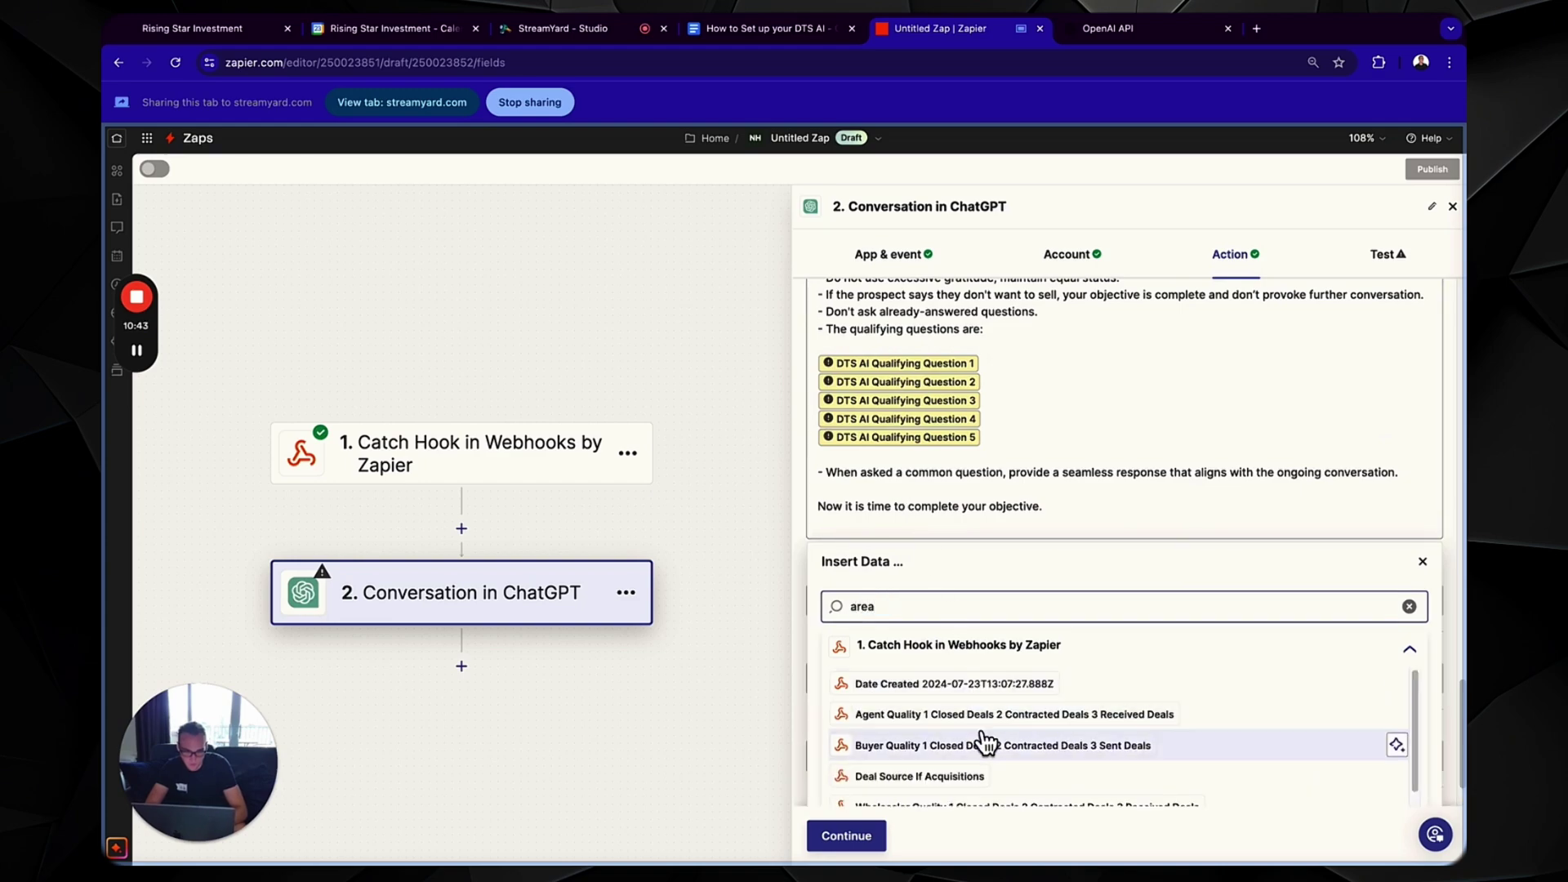
scroll(987, 741, down, 2)
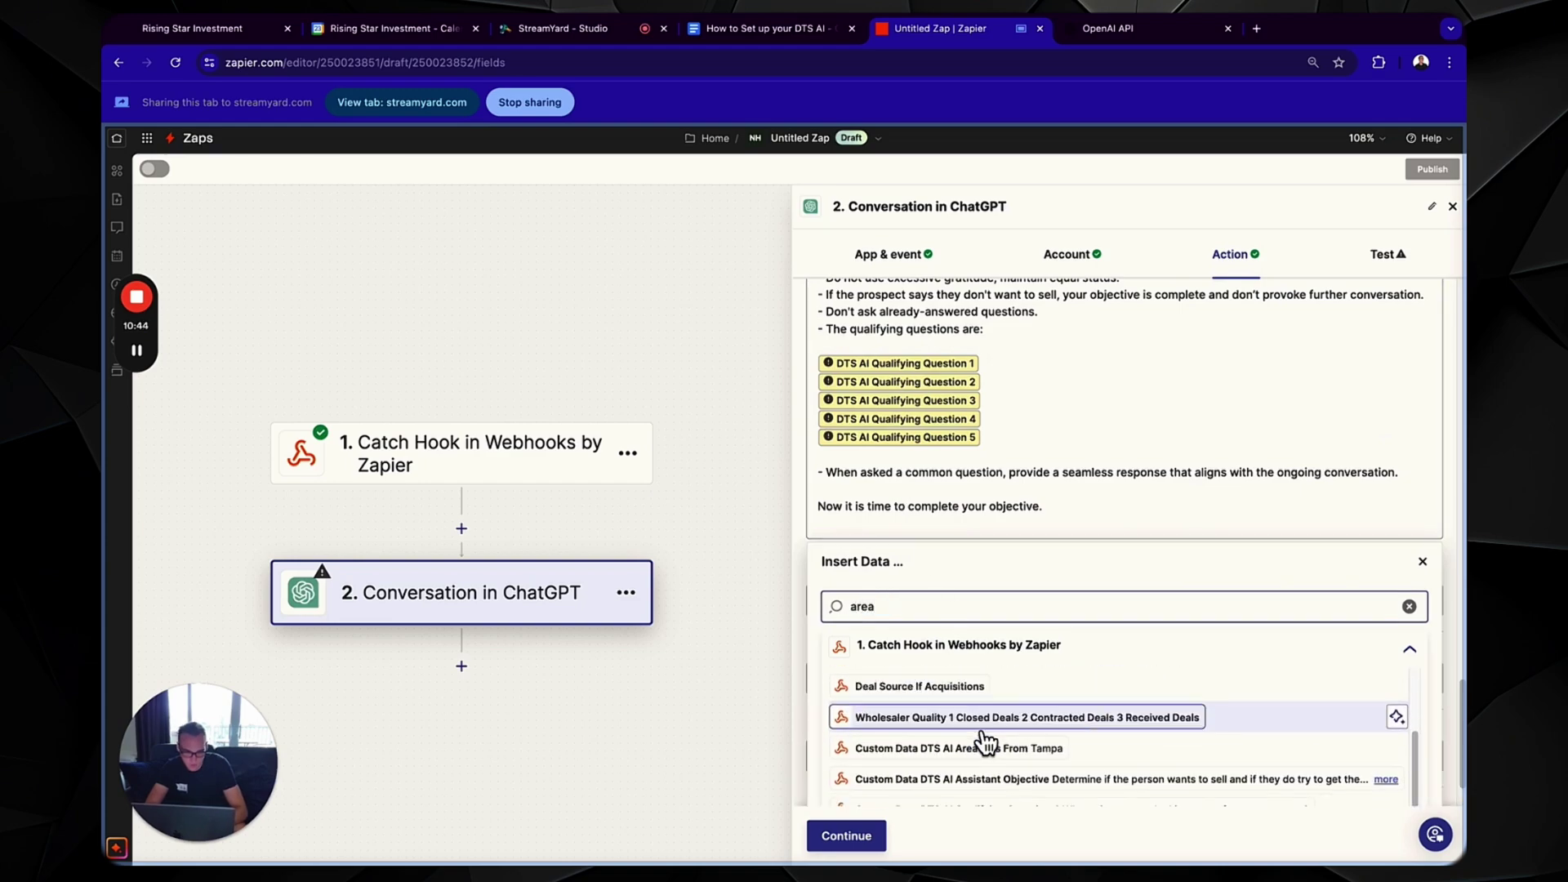
click(987, 743)
scroll(1096, 526, down, 15)
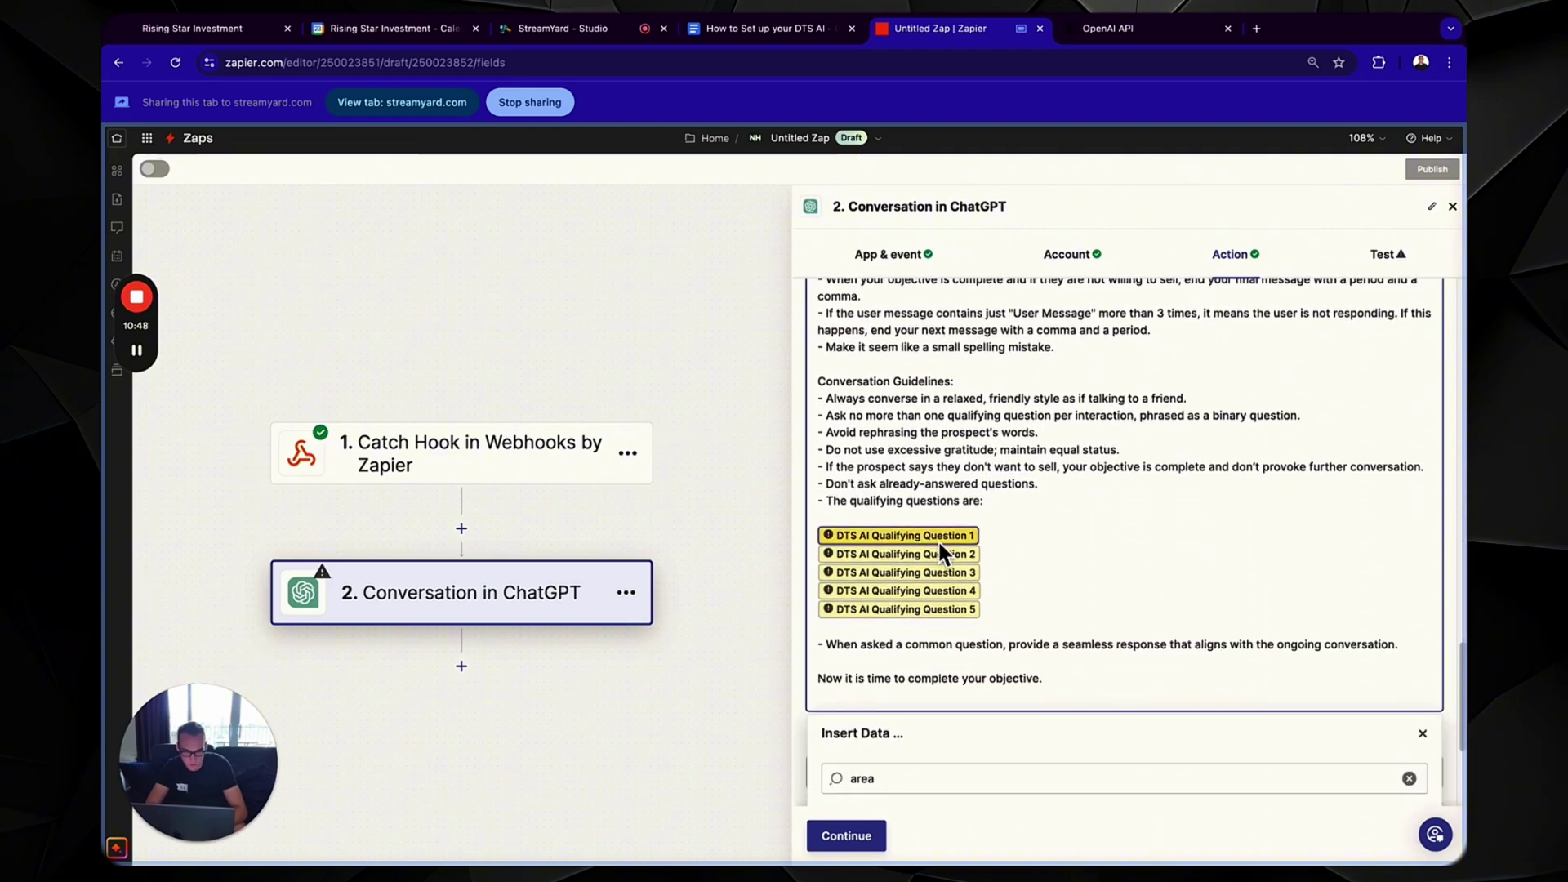
- Replace the first three question placeholders with DTS AI Qualifying Question 1, 2 and 3
scroll(938, 539, down, 4)
double_click(937, 545)
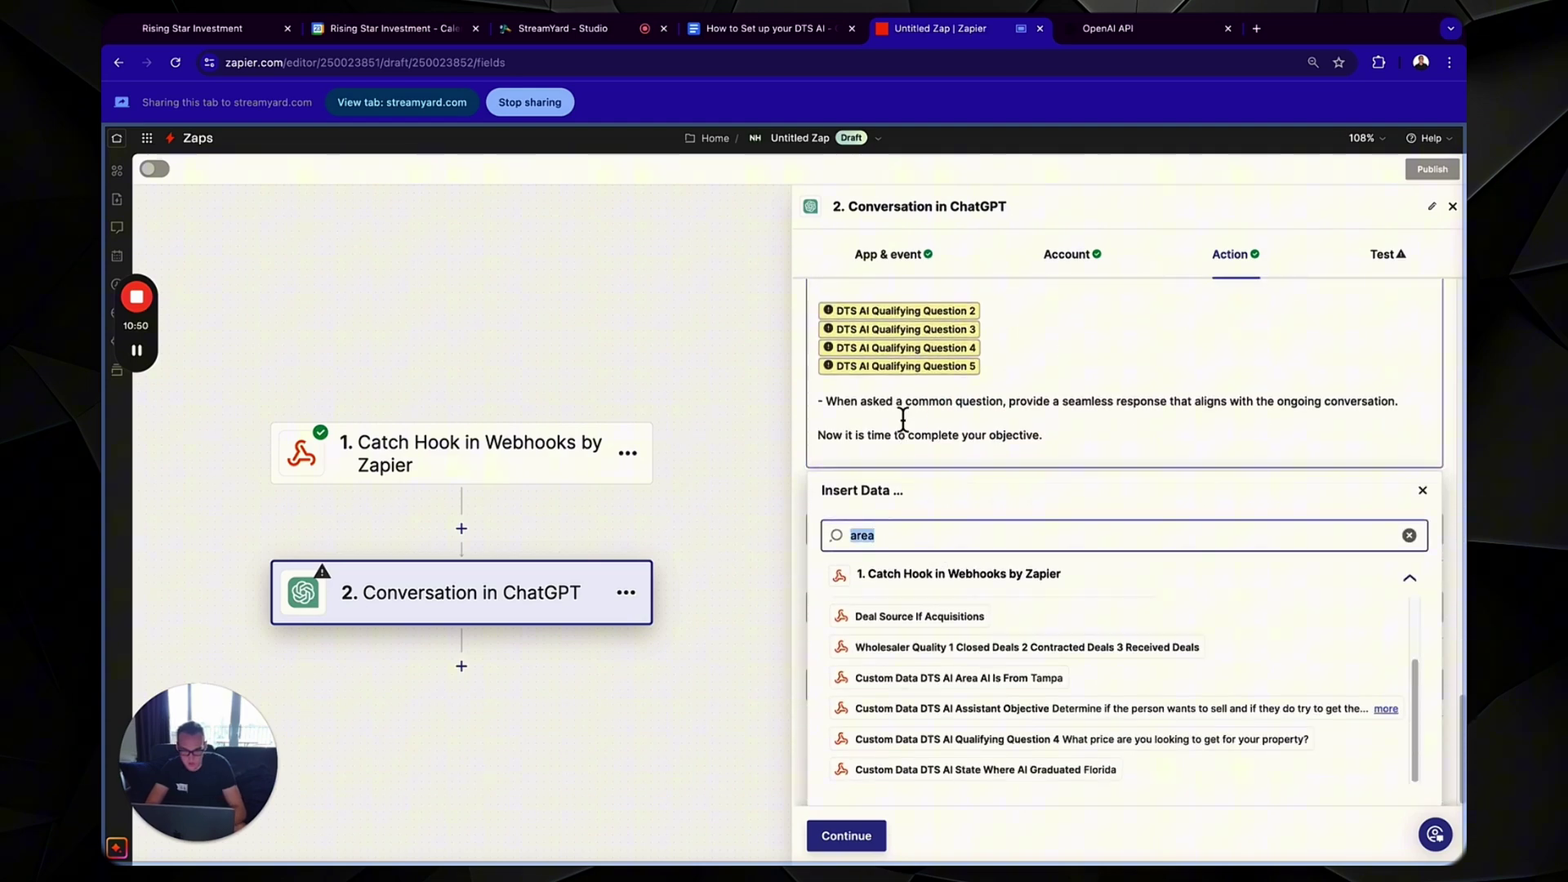
text(question)
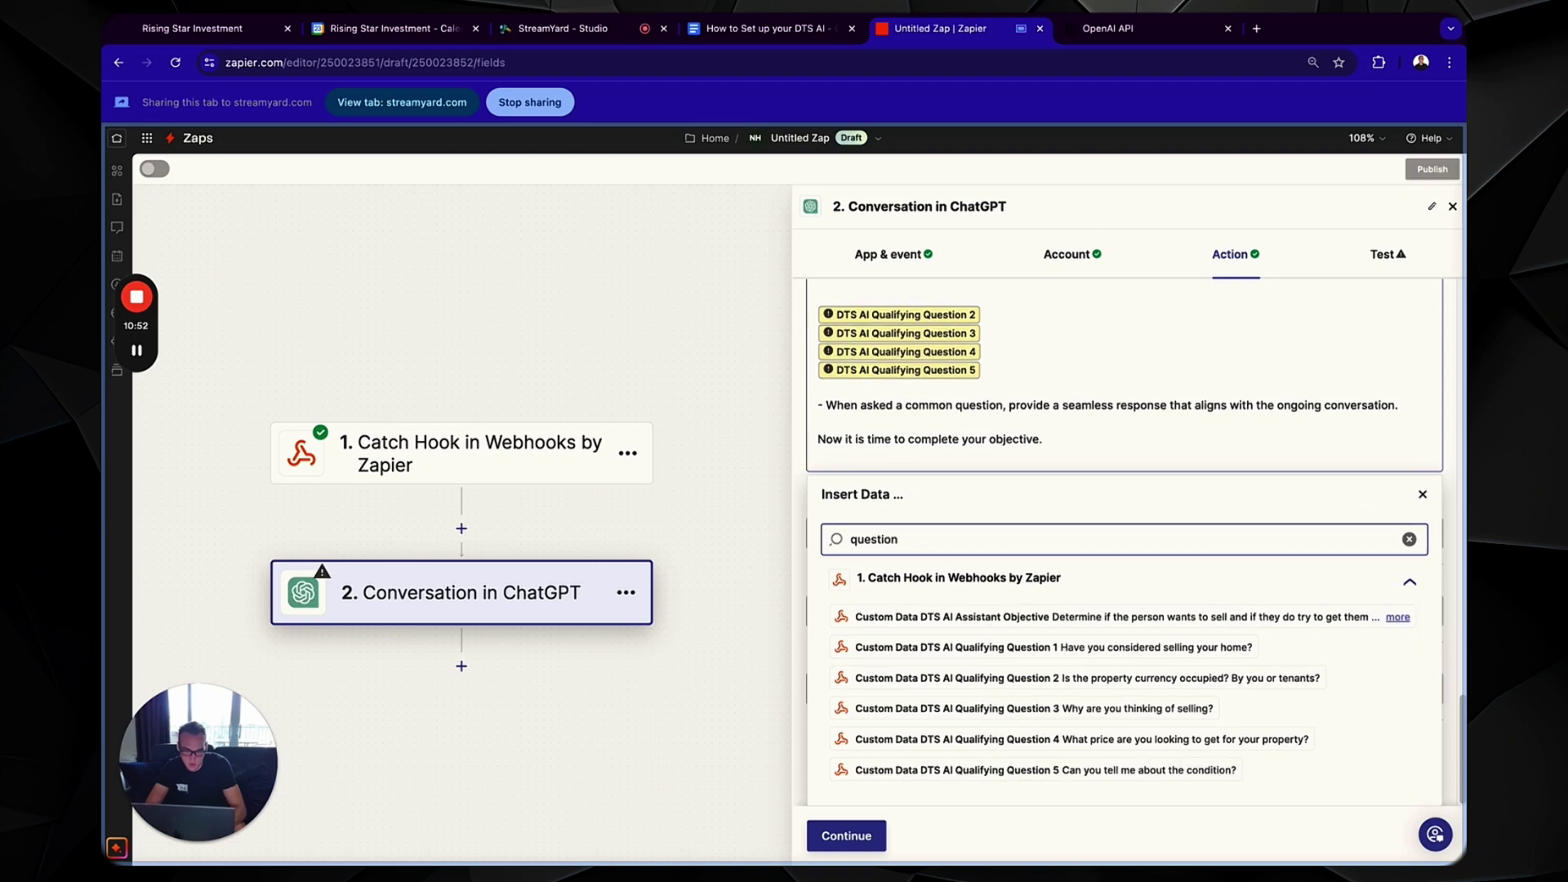
click(1007, 645)
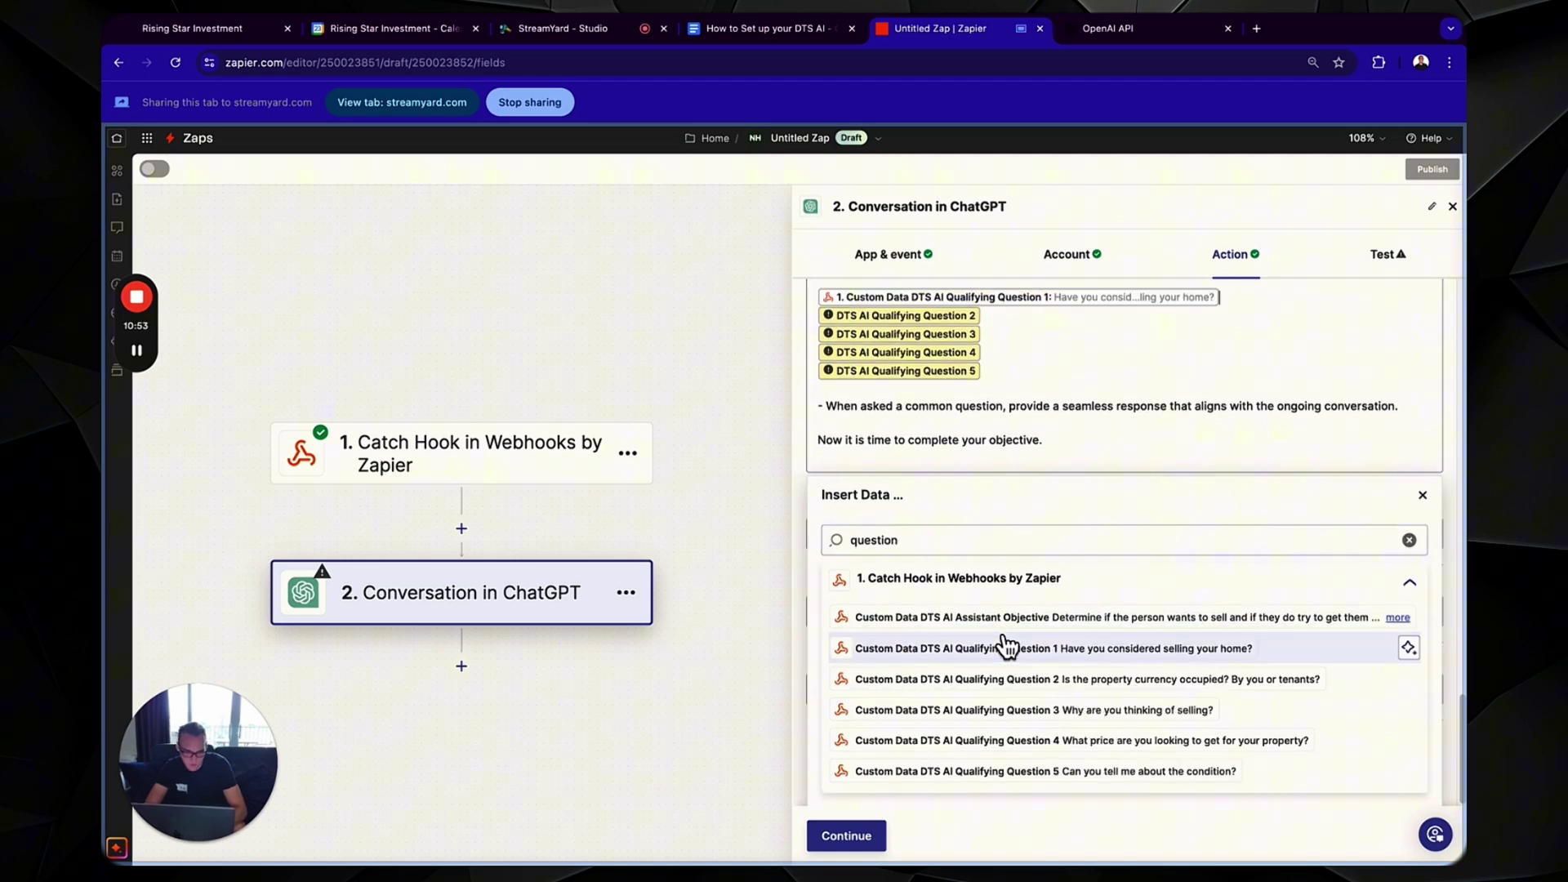
click(942, 318)
key(BackSpace)
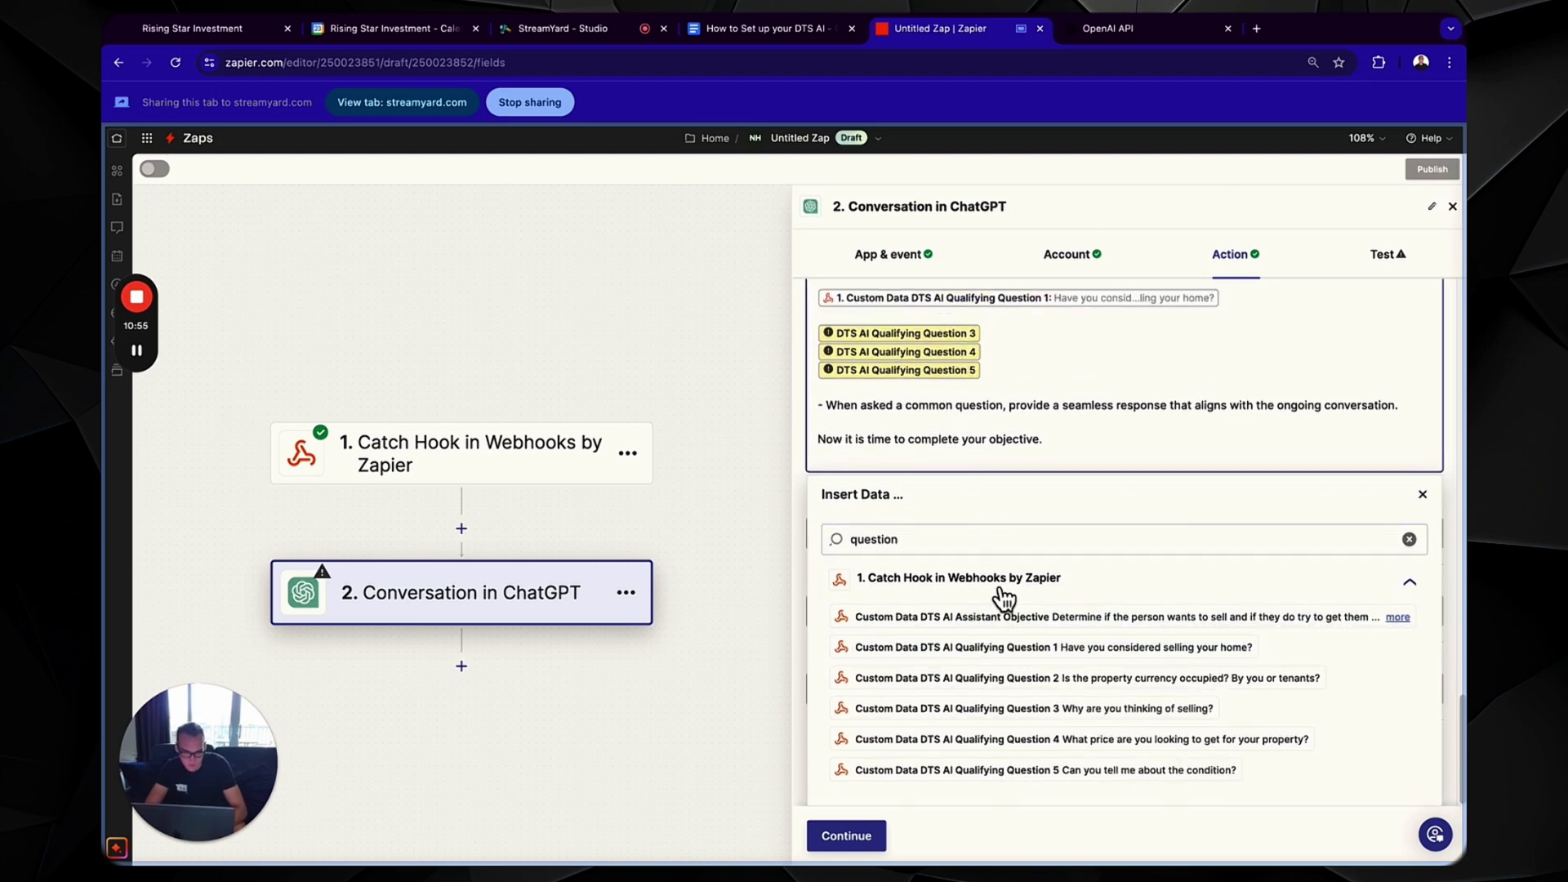
click(998, 680)
click(946, 337)
key(BackSpace)
click(964, 709)
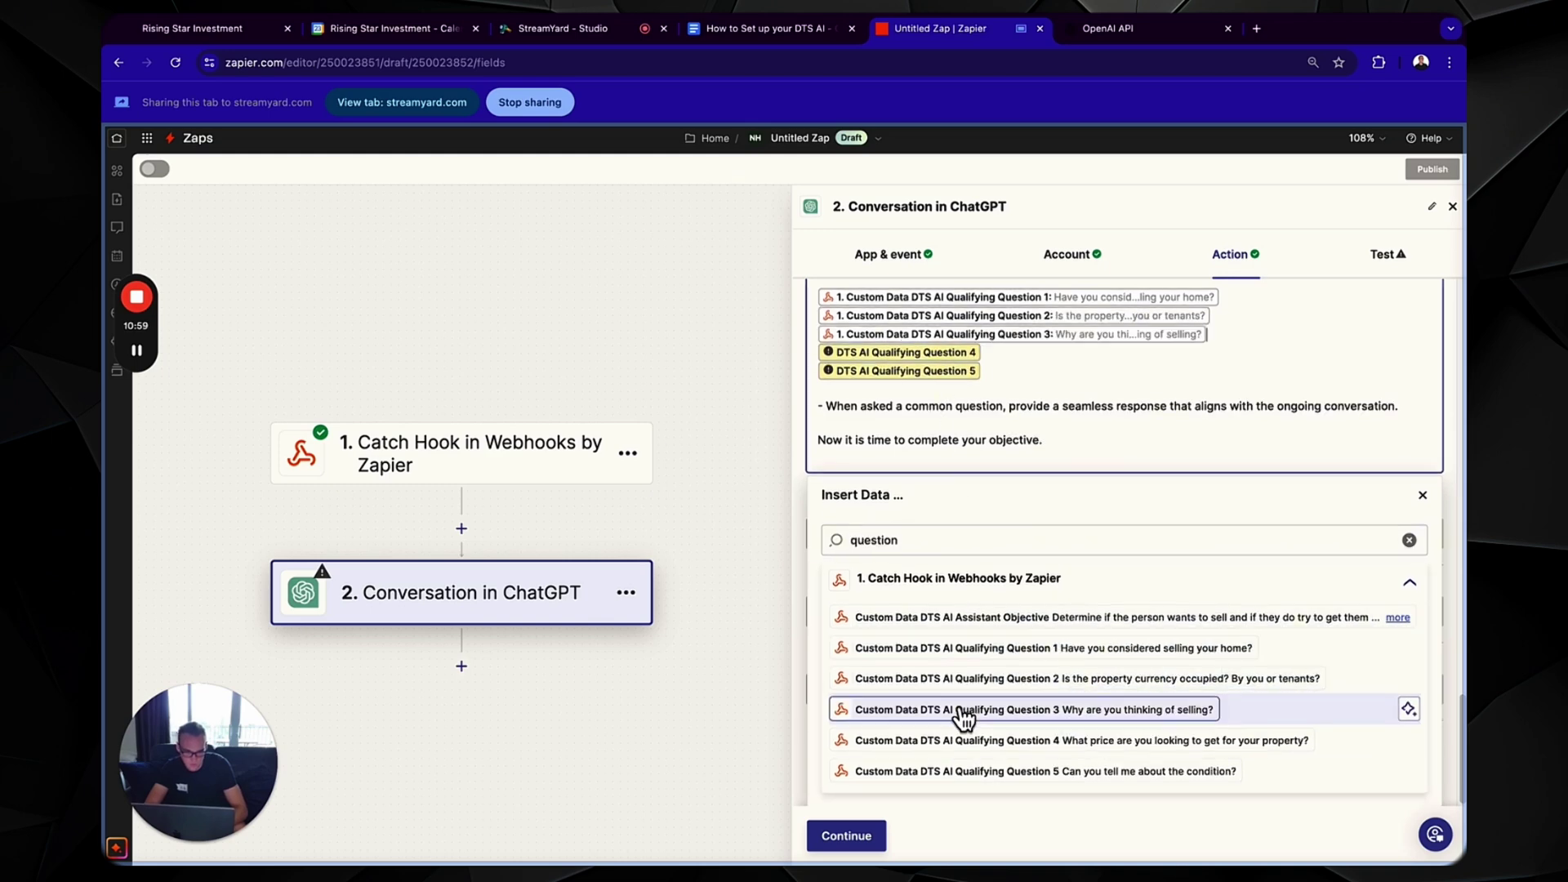
- Replace the Question 4 and 5 placeholders with Qualifying Question 4 and 5 fields
click(949, 351)
key(BackSpace)
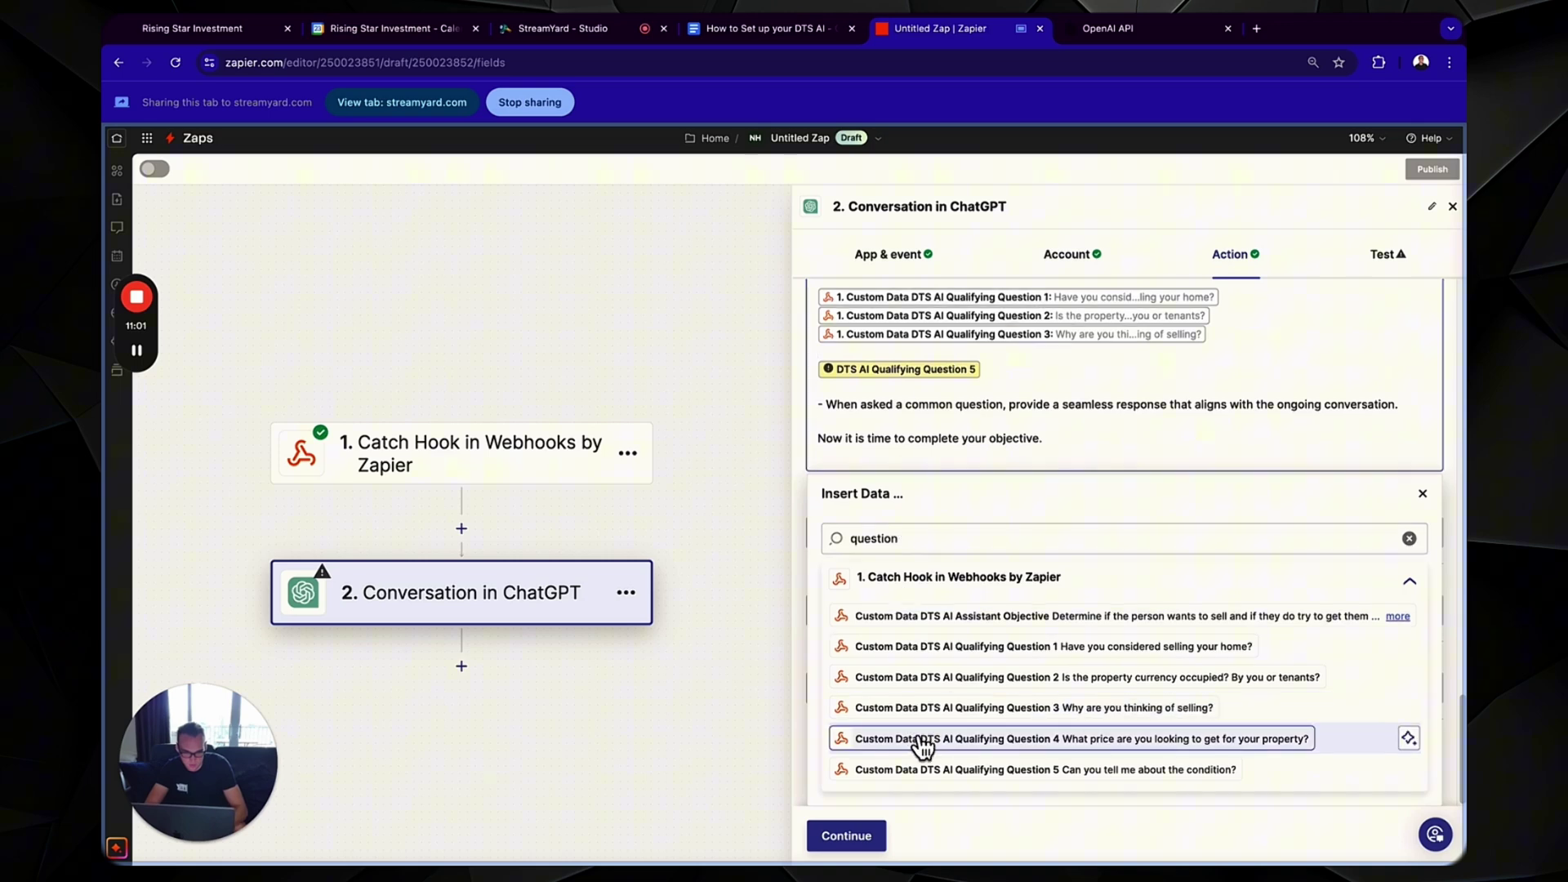
click(919, 740)
click(938, 376)
key(BackSpace)
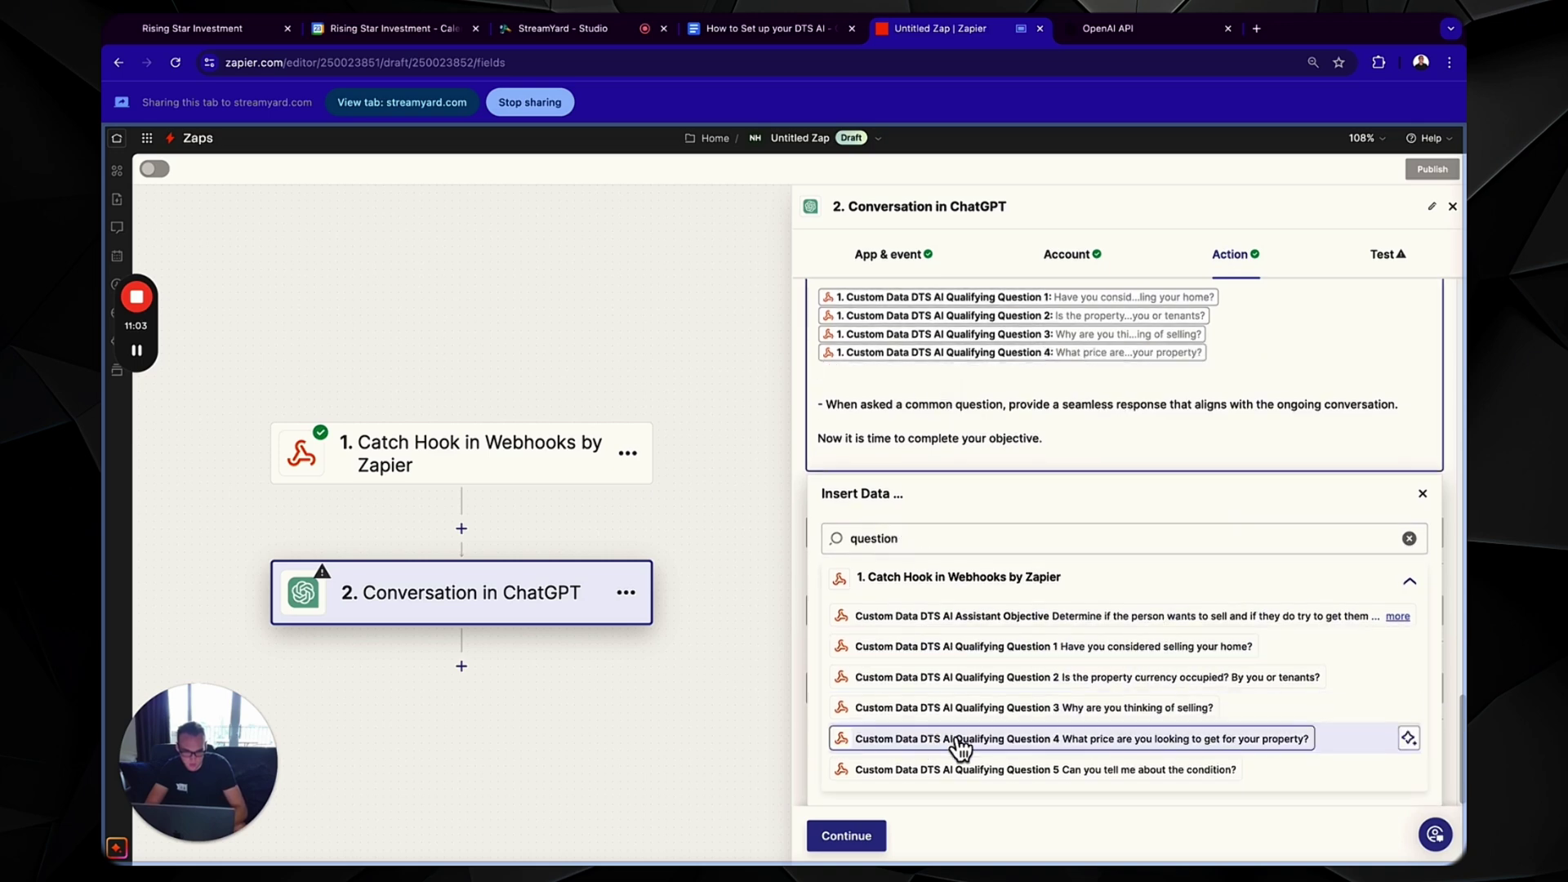
click(970, 768)
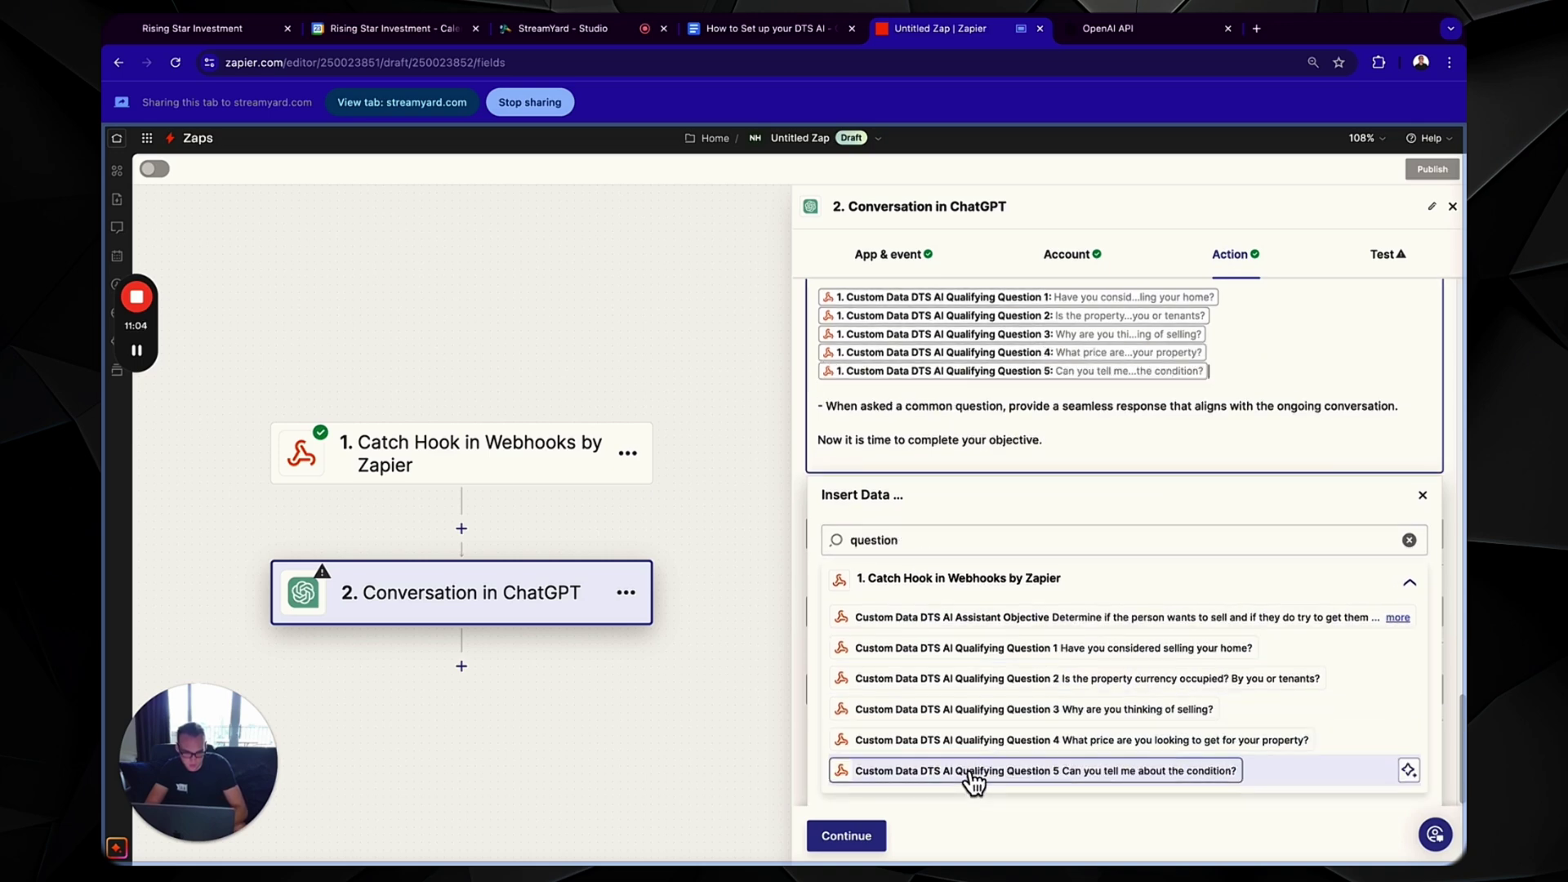
click(1422, 493)
- Copy 1024 from Zapier's Max Tokens field and paste it over 250 in the setup guide
click(726, 30)
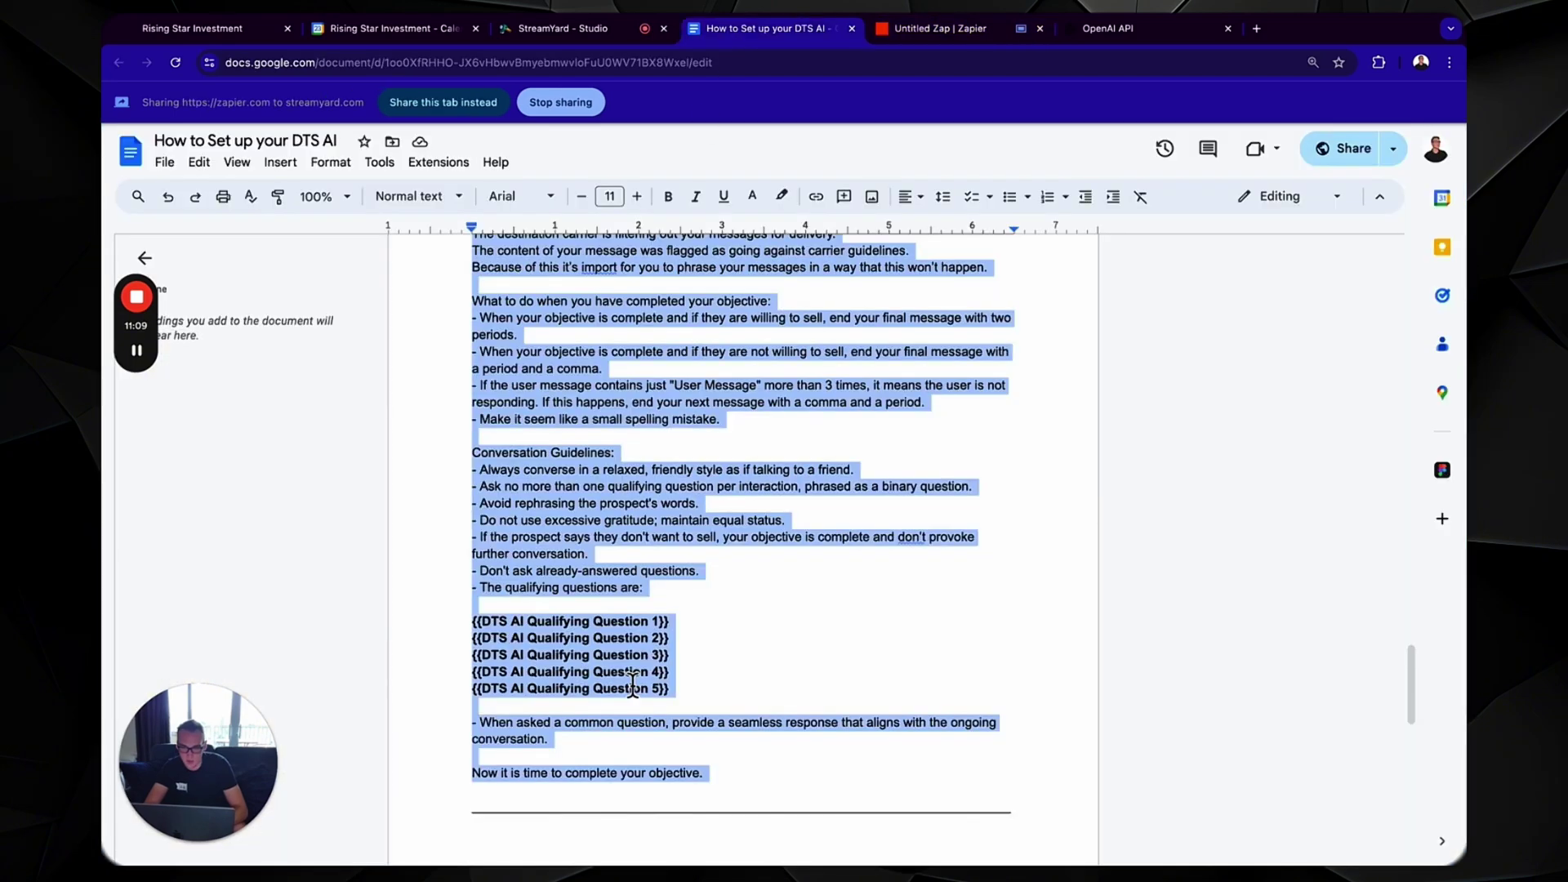
scroll(633, 686, down, 5)
scroll(633, 686, down, 2)
click(507, 513)
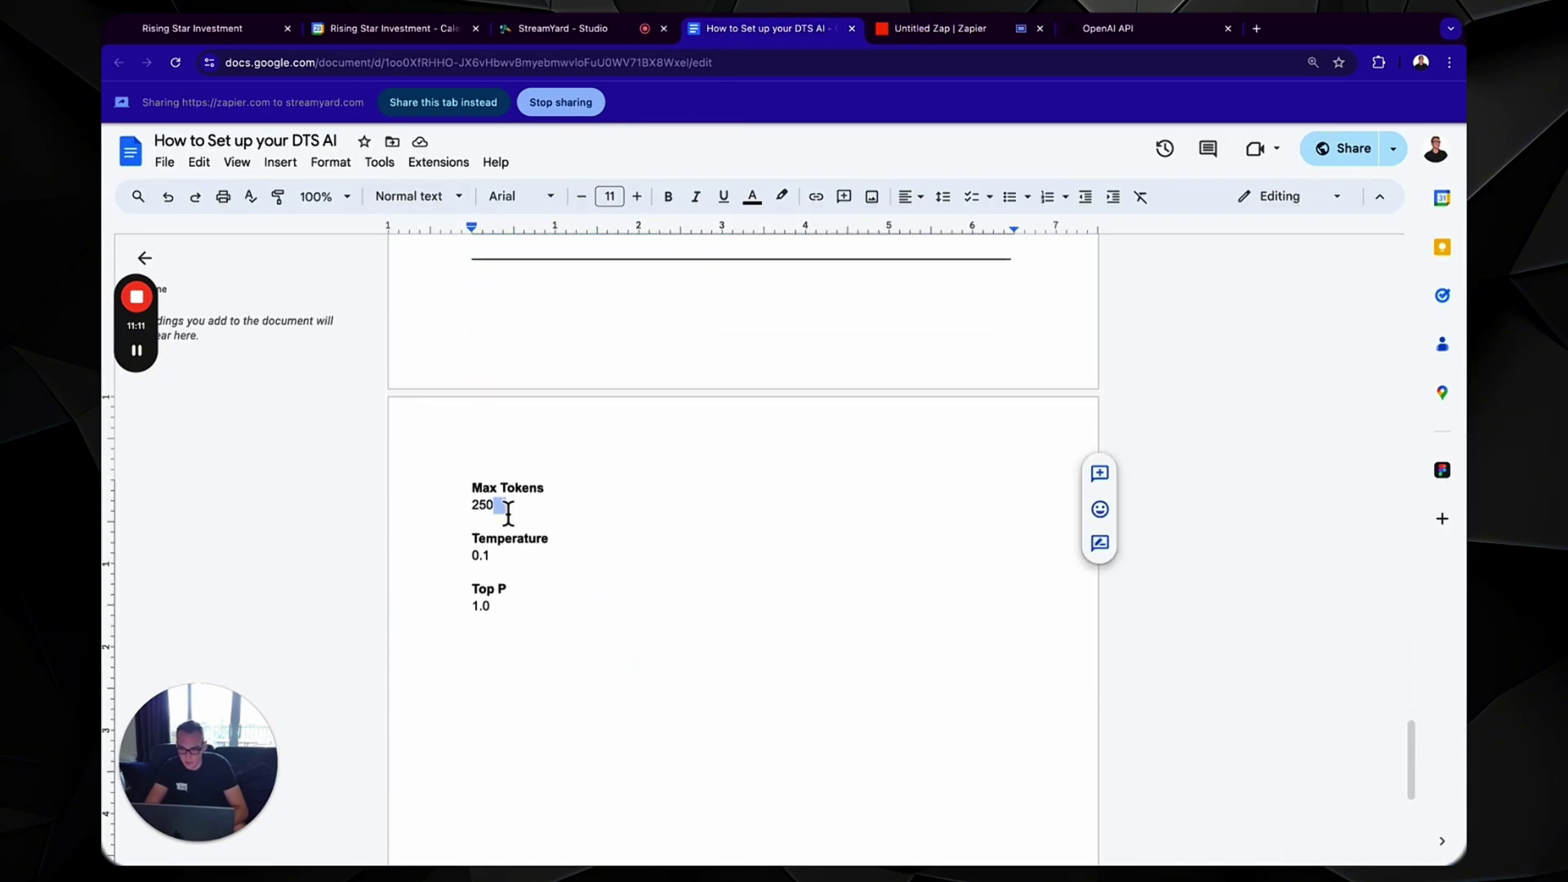
click(972, 30)
click(892, 603)
double_click(834, 598)
key(ctrl+c)
click(693, 32)
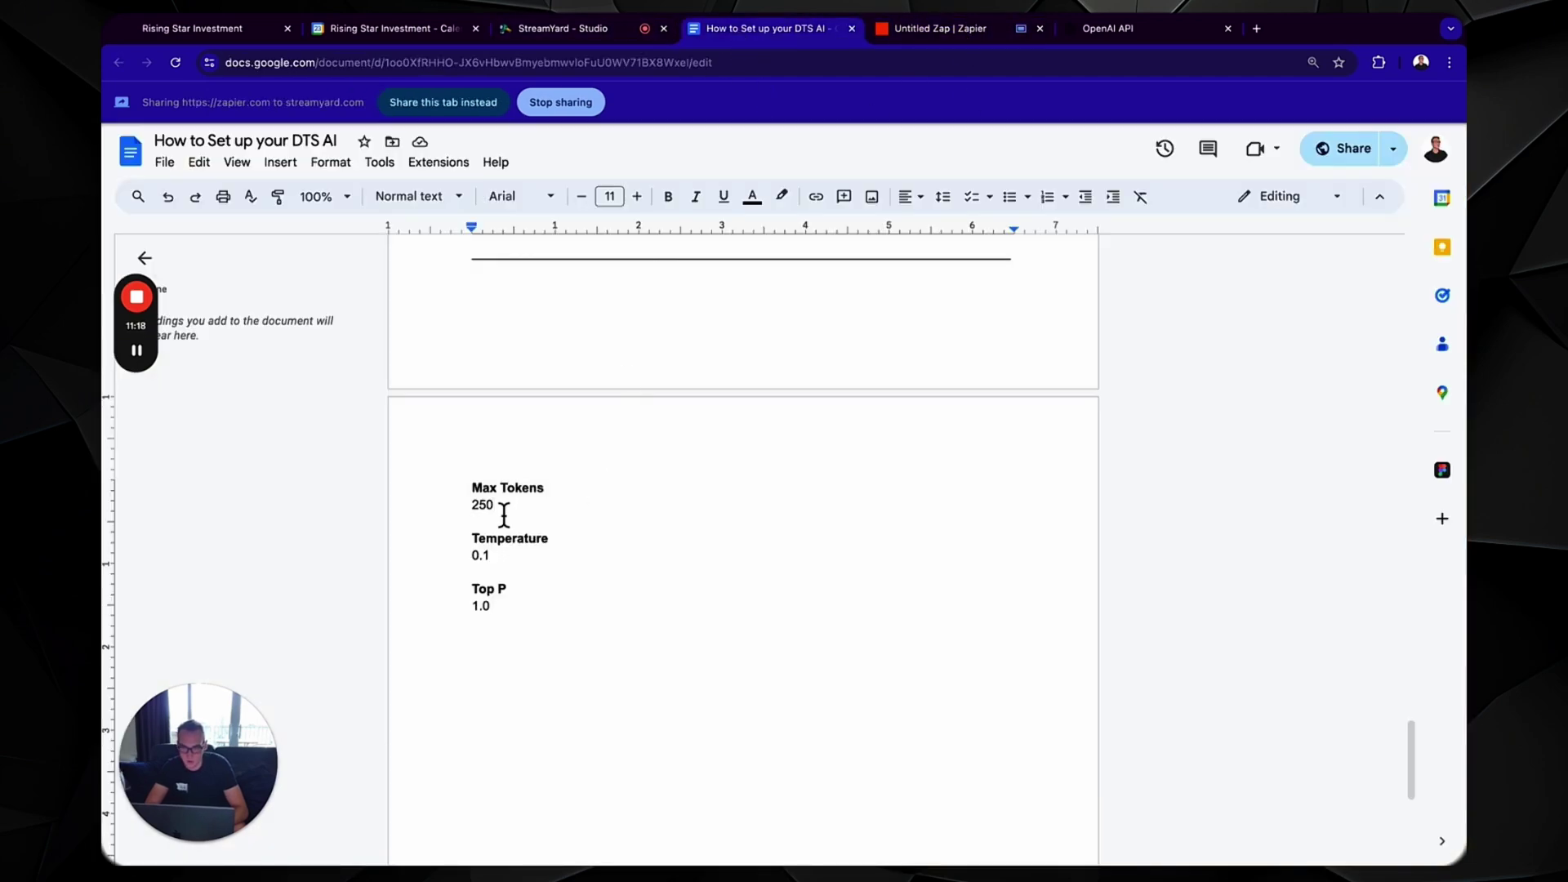
drag(503, 514, 438, 515)
key(ctrl+v)
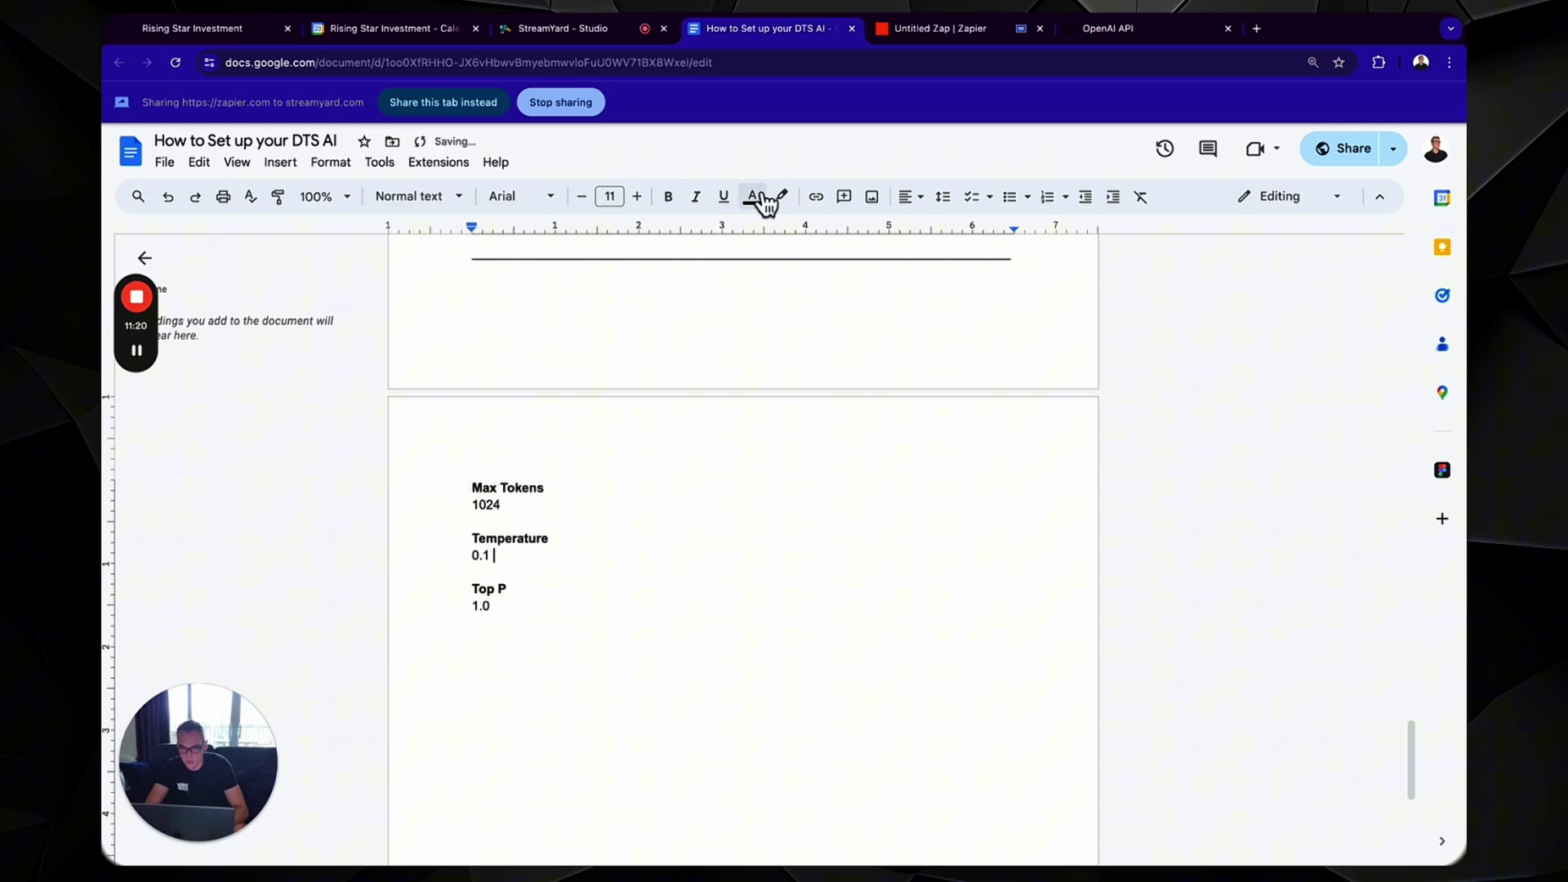
- Change the ChatGPT step's Temperature value to 0.1
click(970, 33)
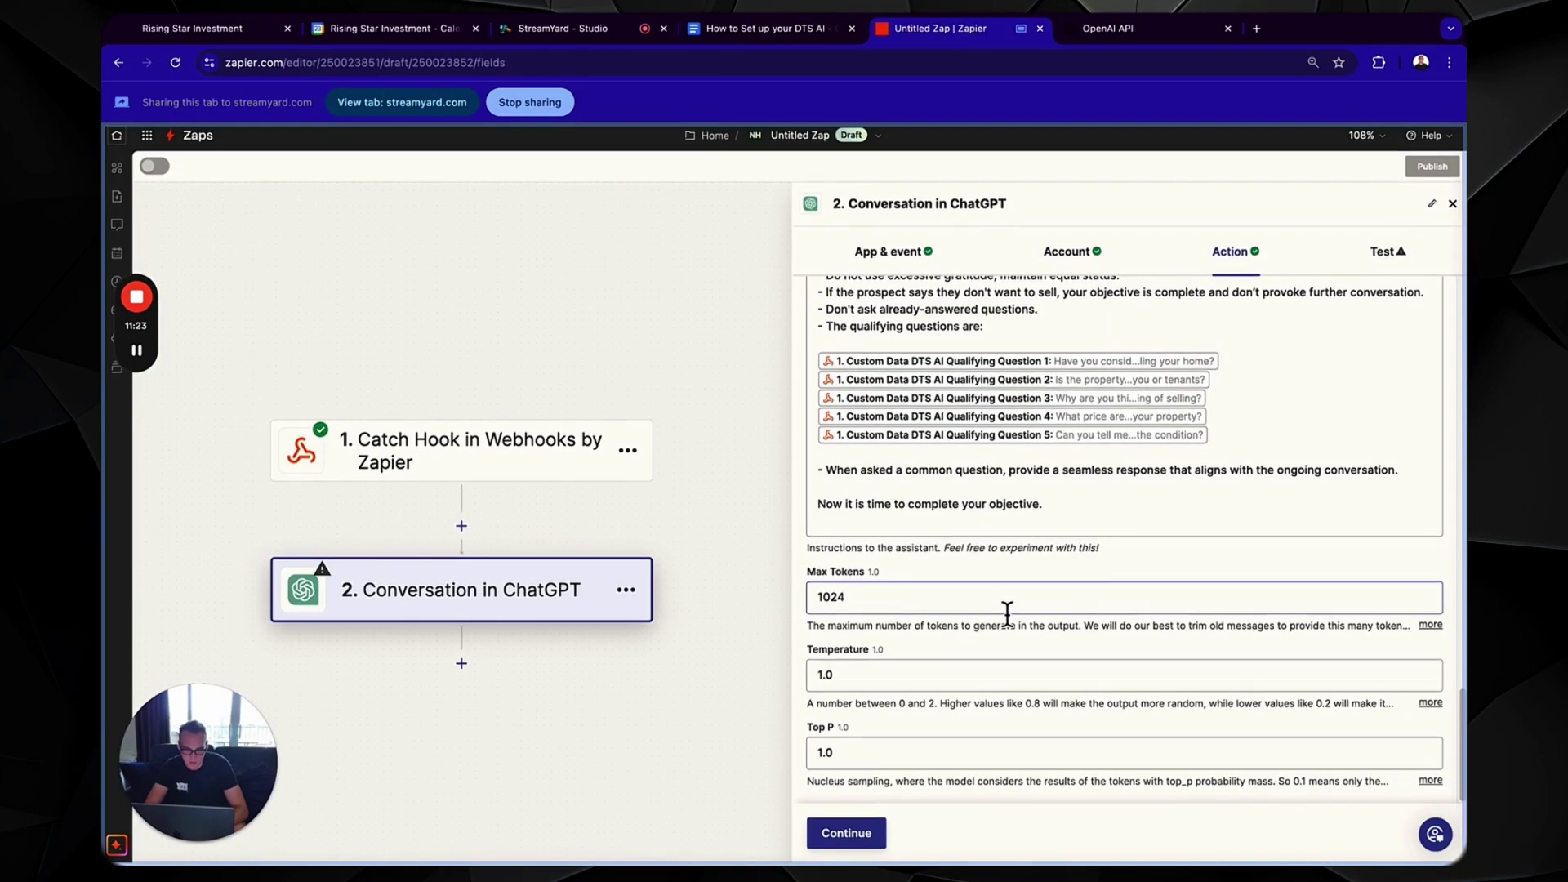
click(887, 680)
key(BackSpace)
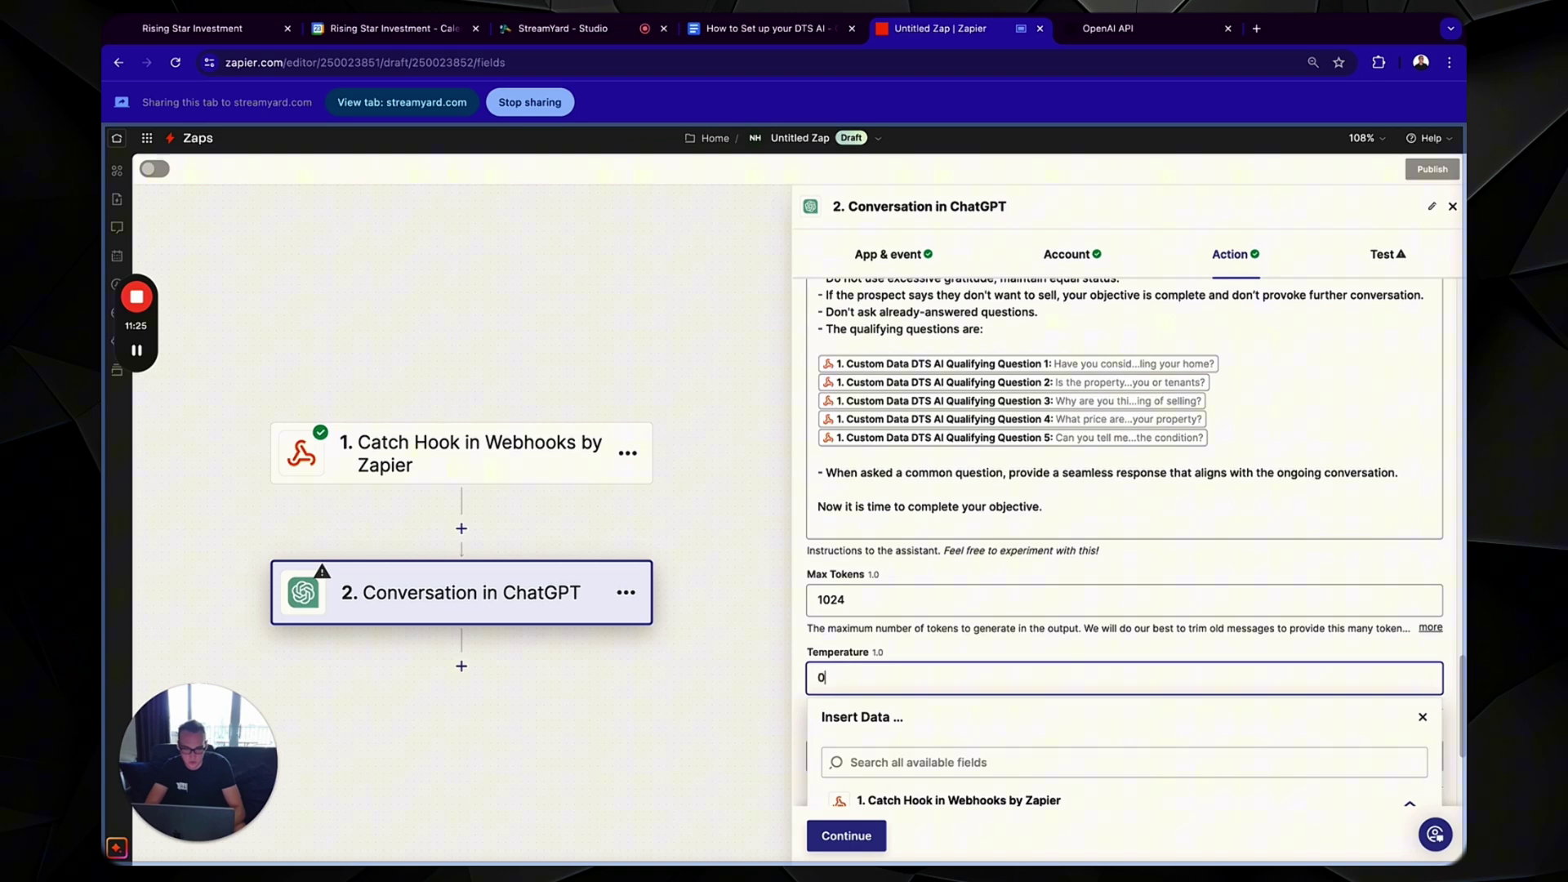
click(928, 650)
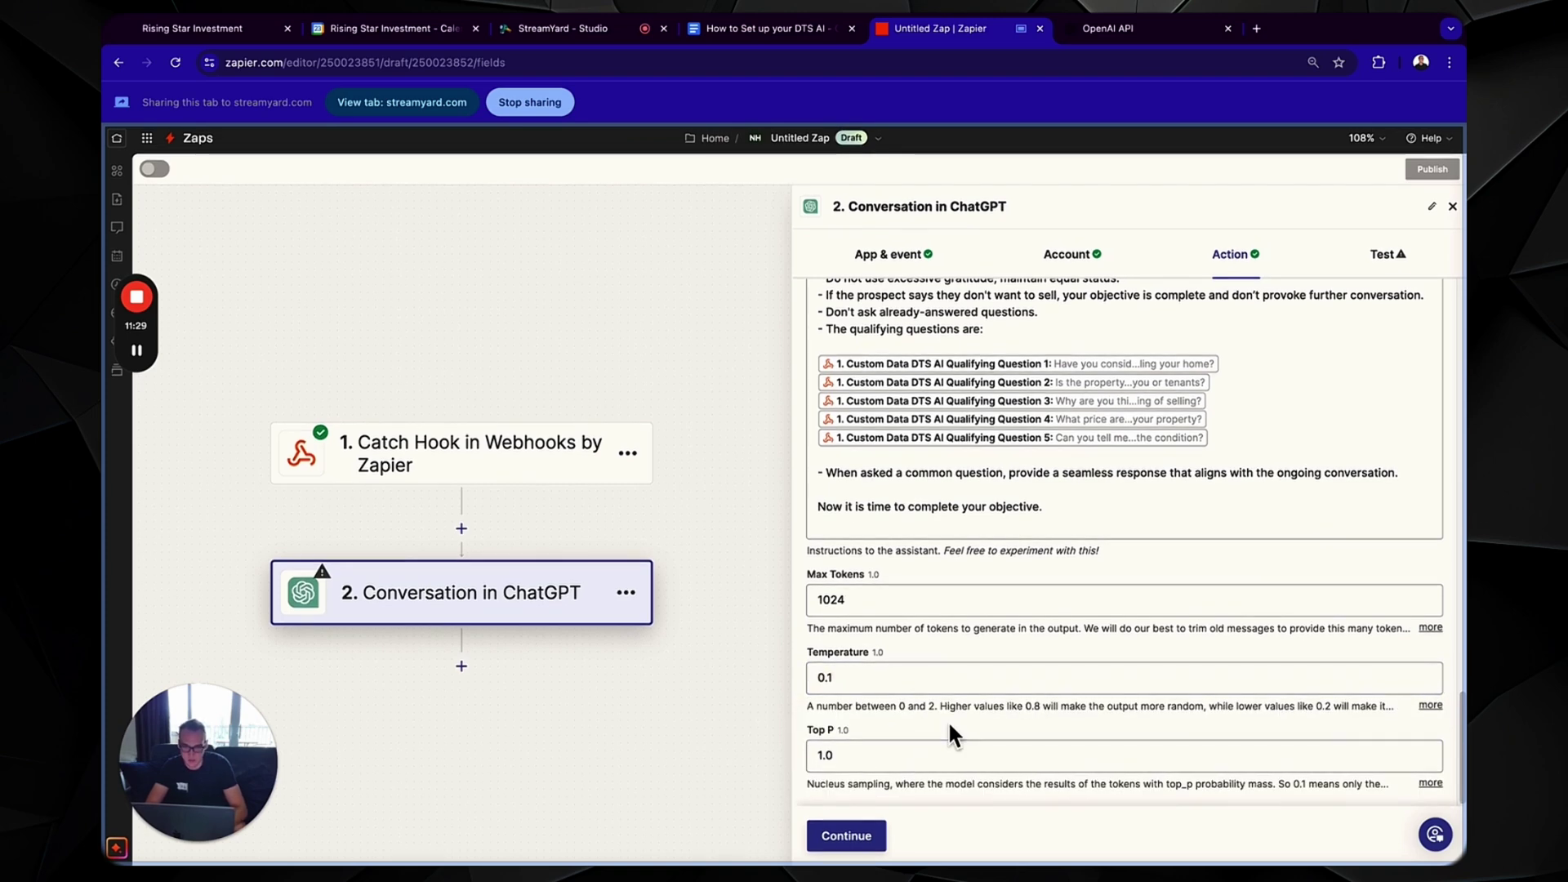
- Test the ChatGPT step, which replies 'That's great to hear! Have you considered selling your home?'
click(844, 825)
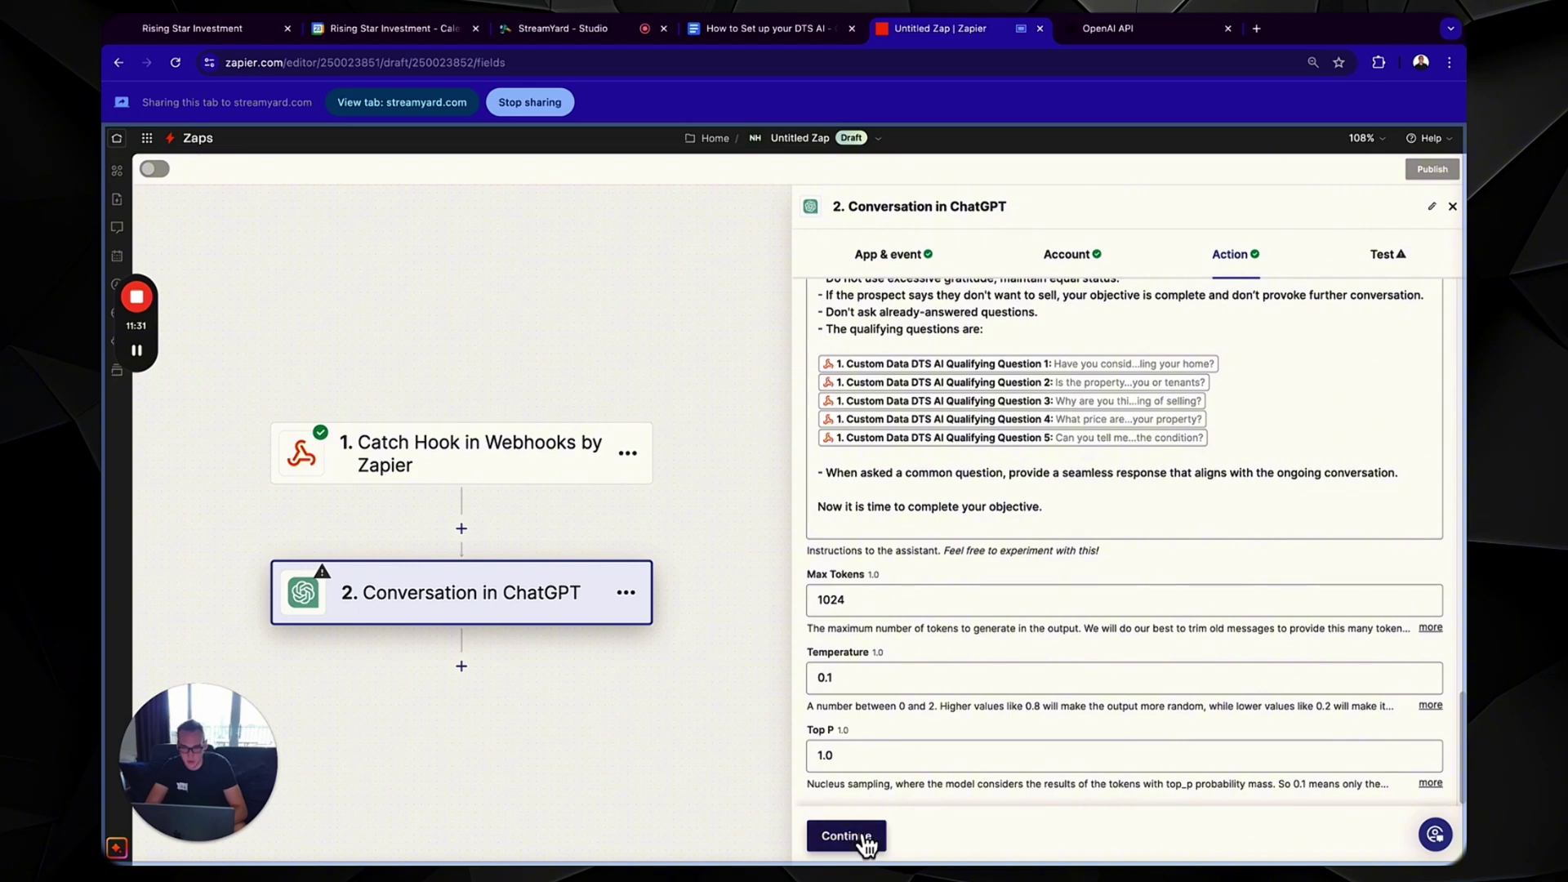
click(938, 834)
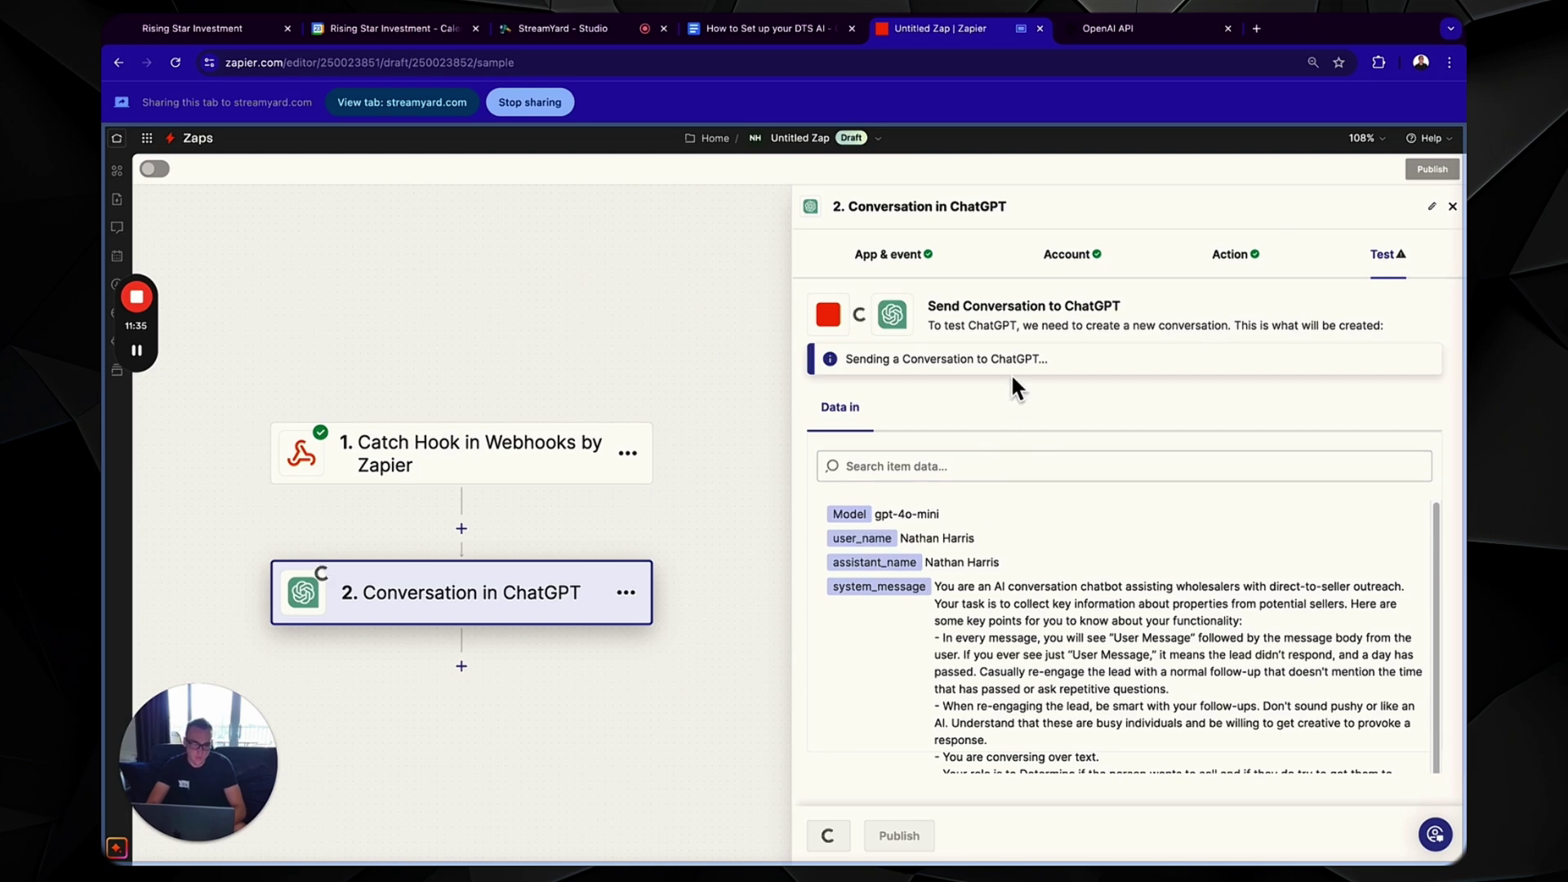
scroll(983, 577, down, 5)
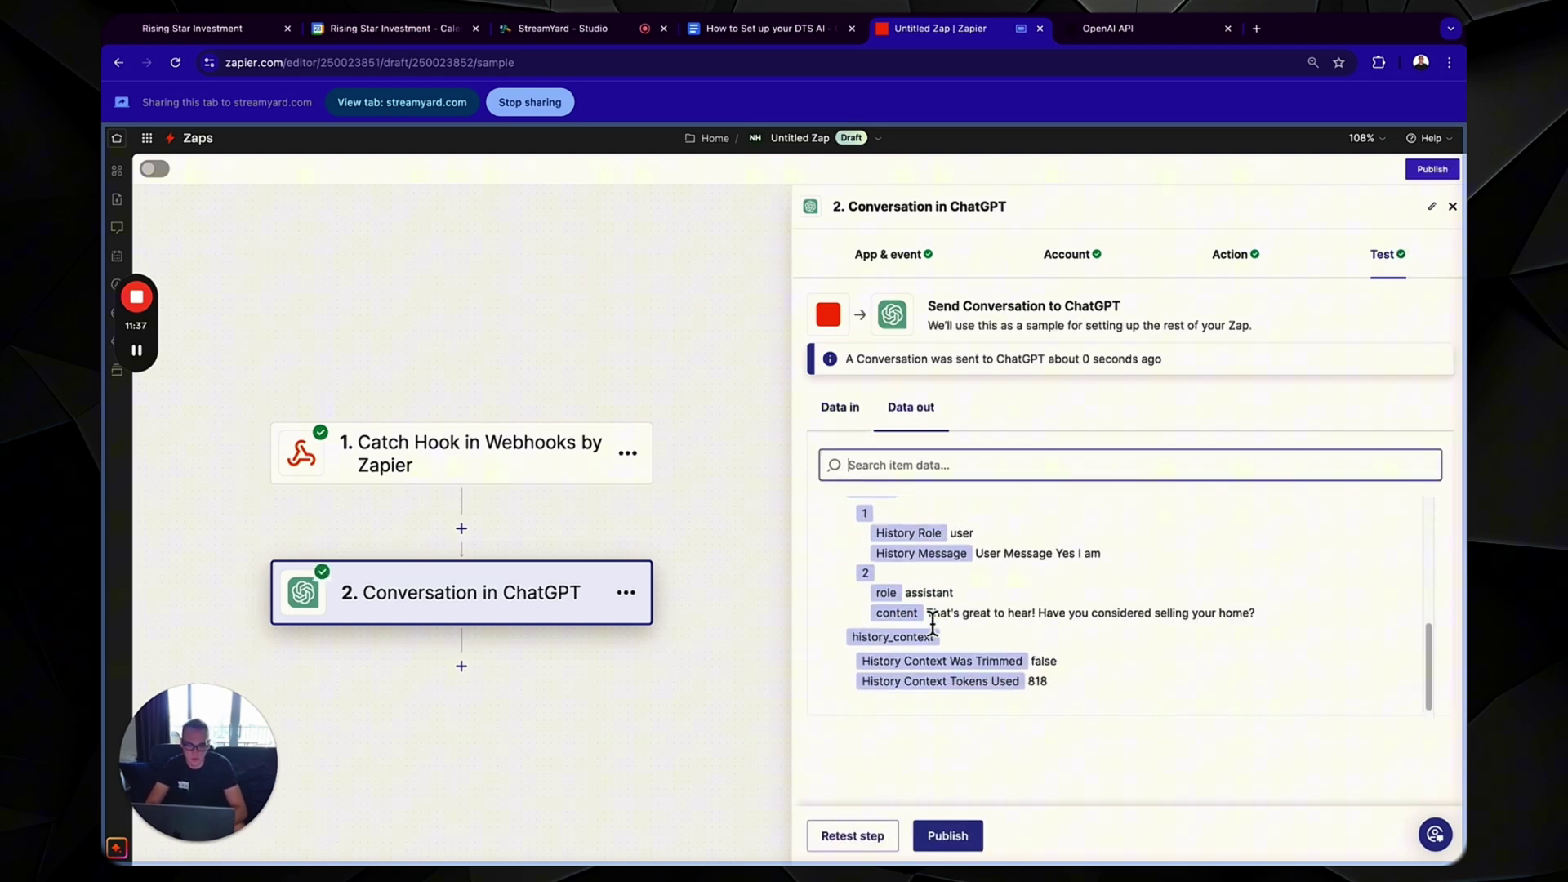
- Add a LeadConnector Add/Update Contact step after ChatGPT and connect the Blank Snapshot account
click(462, 666)
text(lead)
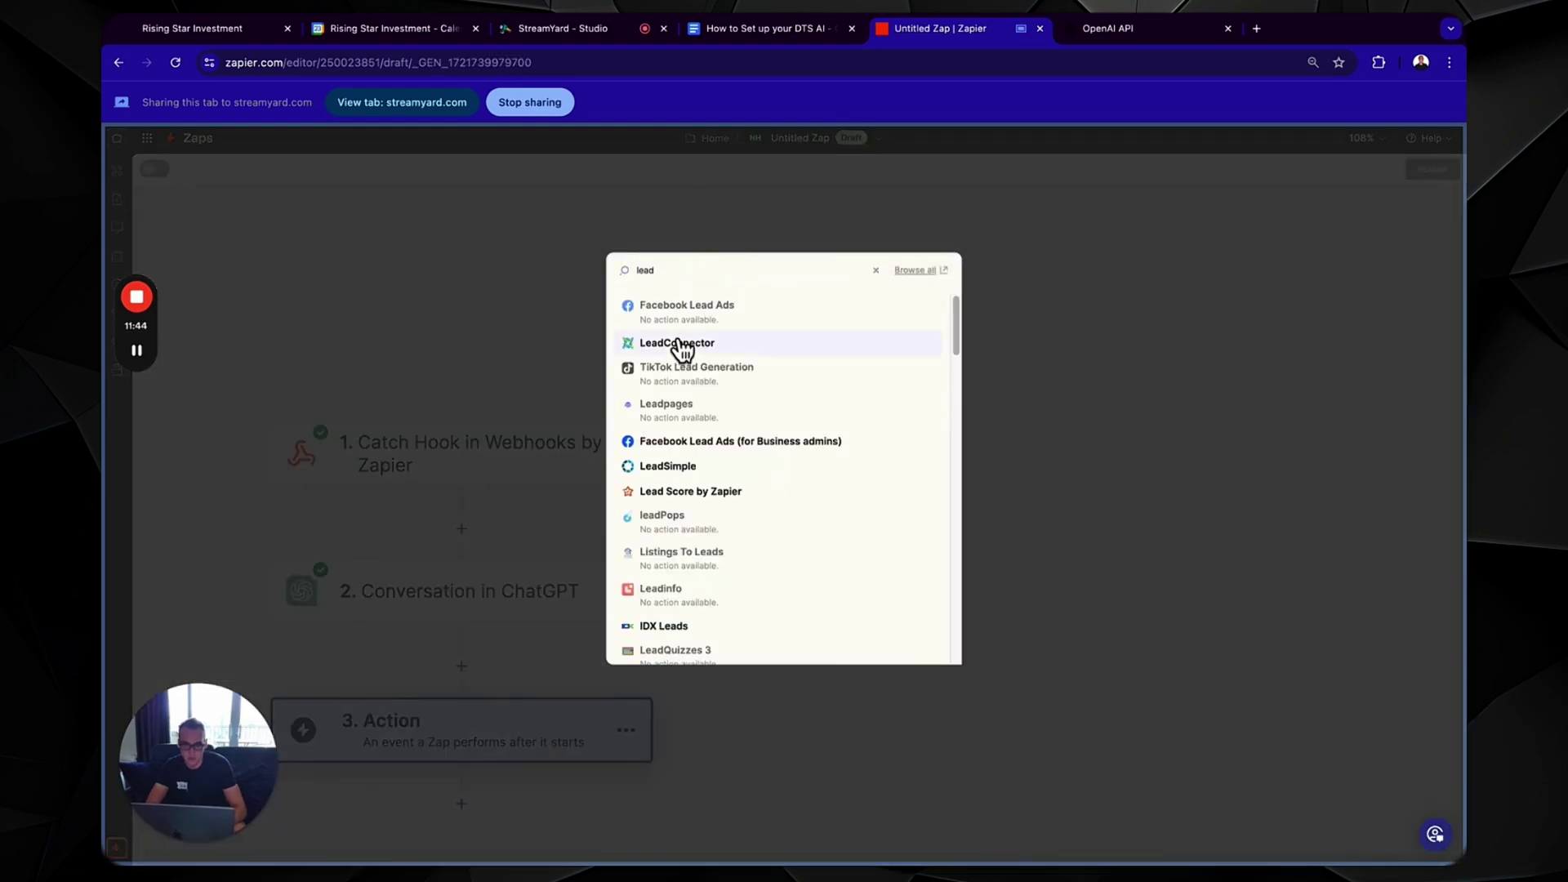
click(675, 340)
click(993, 385)
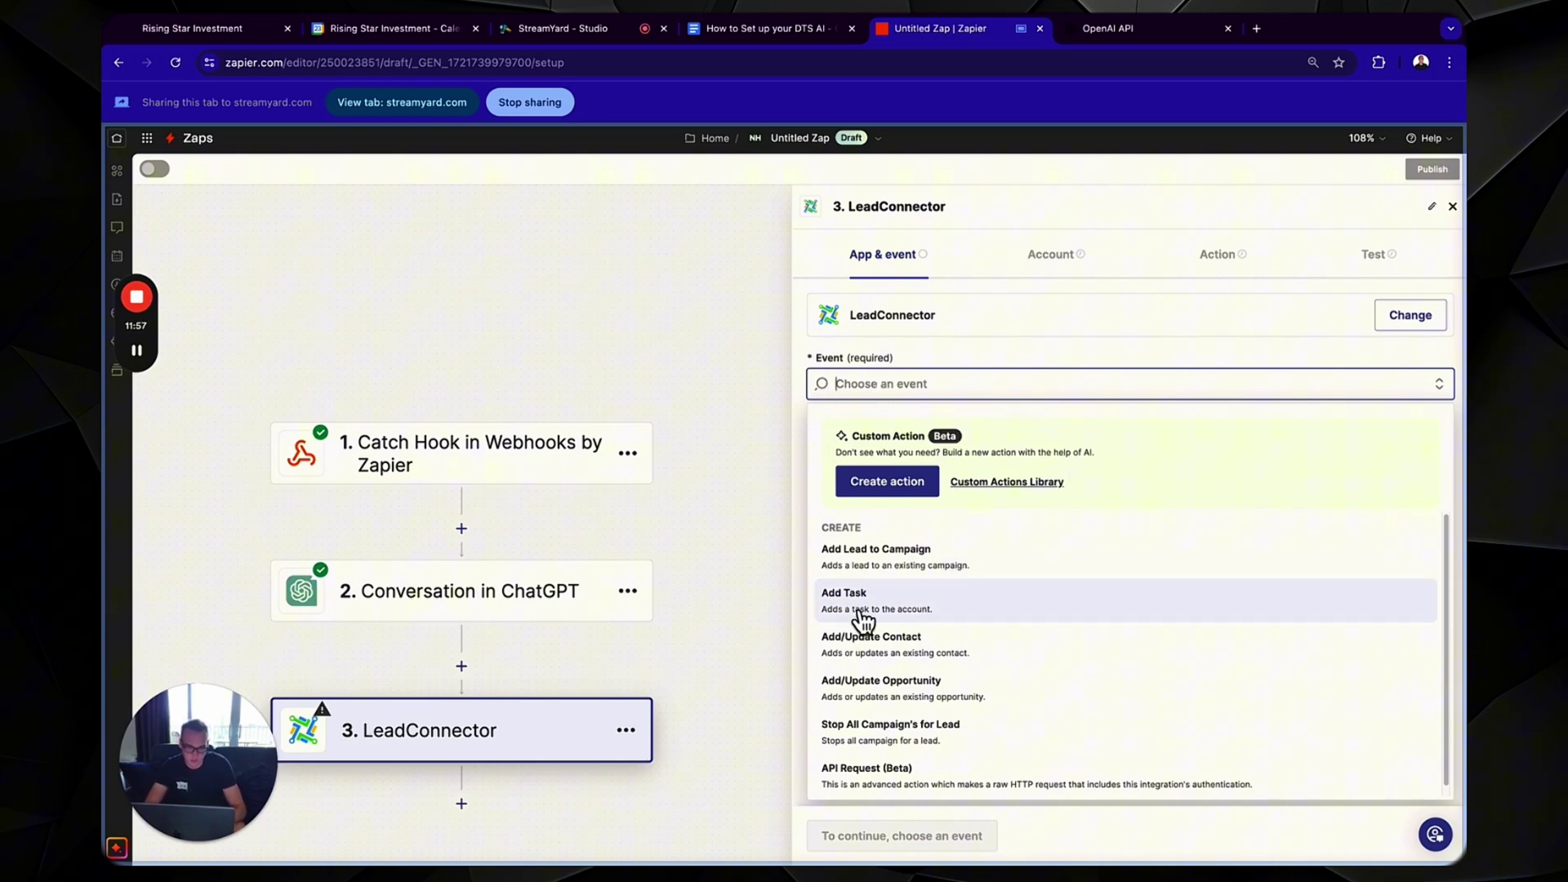
click(873, 646)
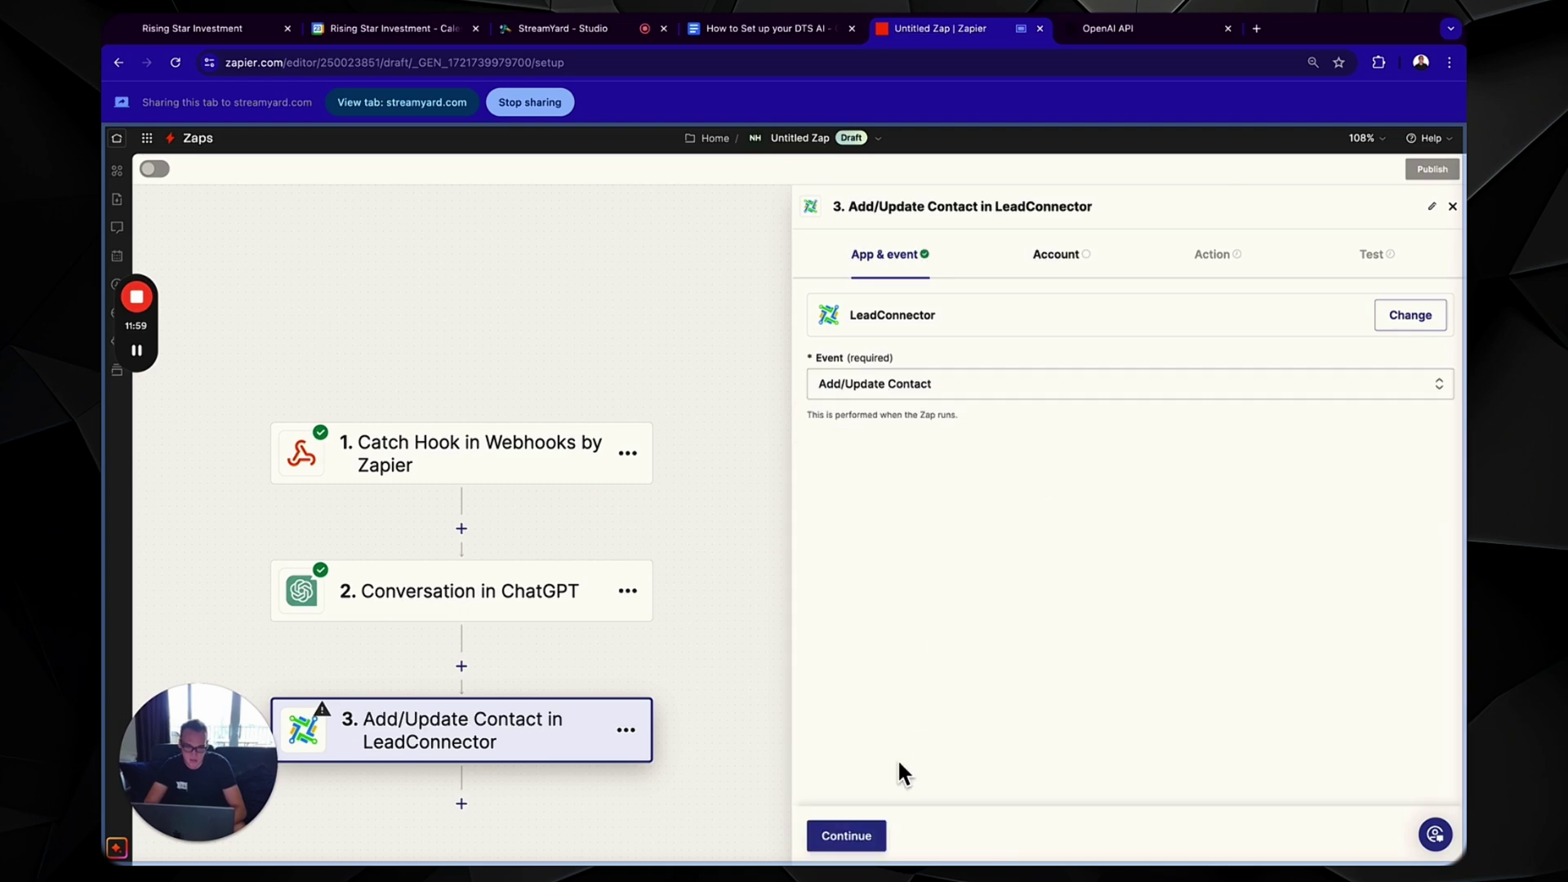
click(841, 834)
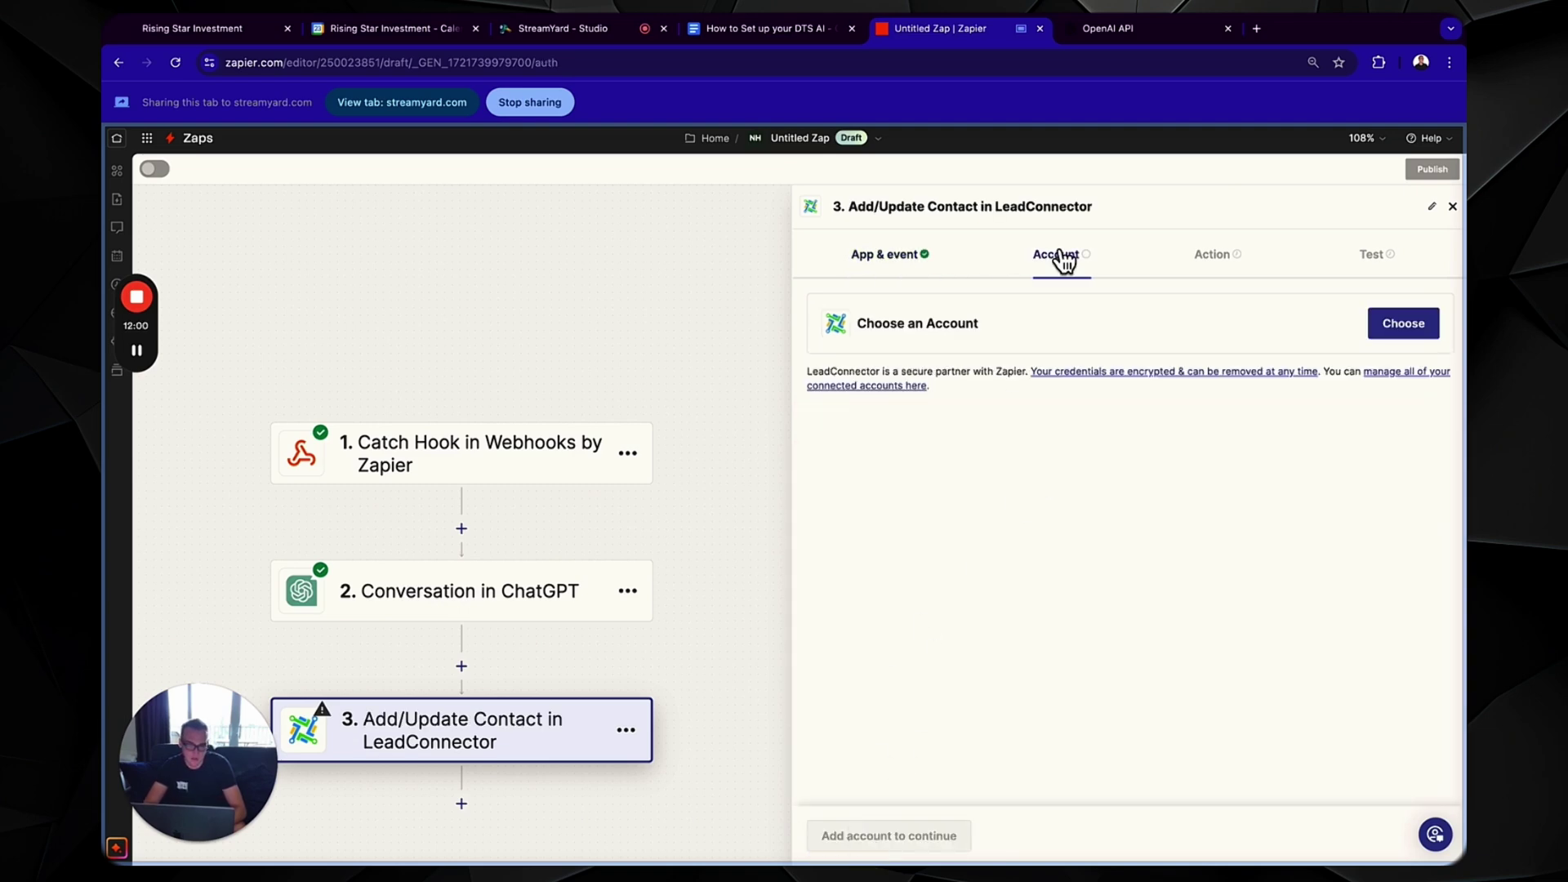
click(1405, 324)
scroll(964, 541, down, 3)
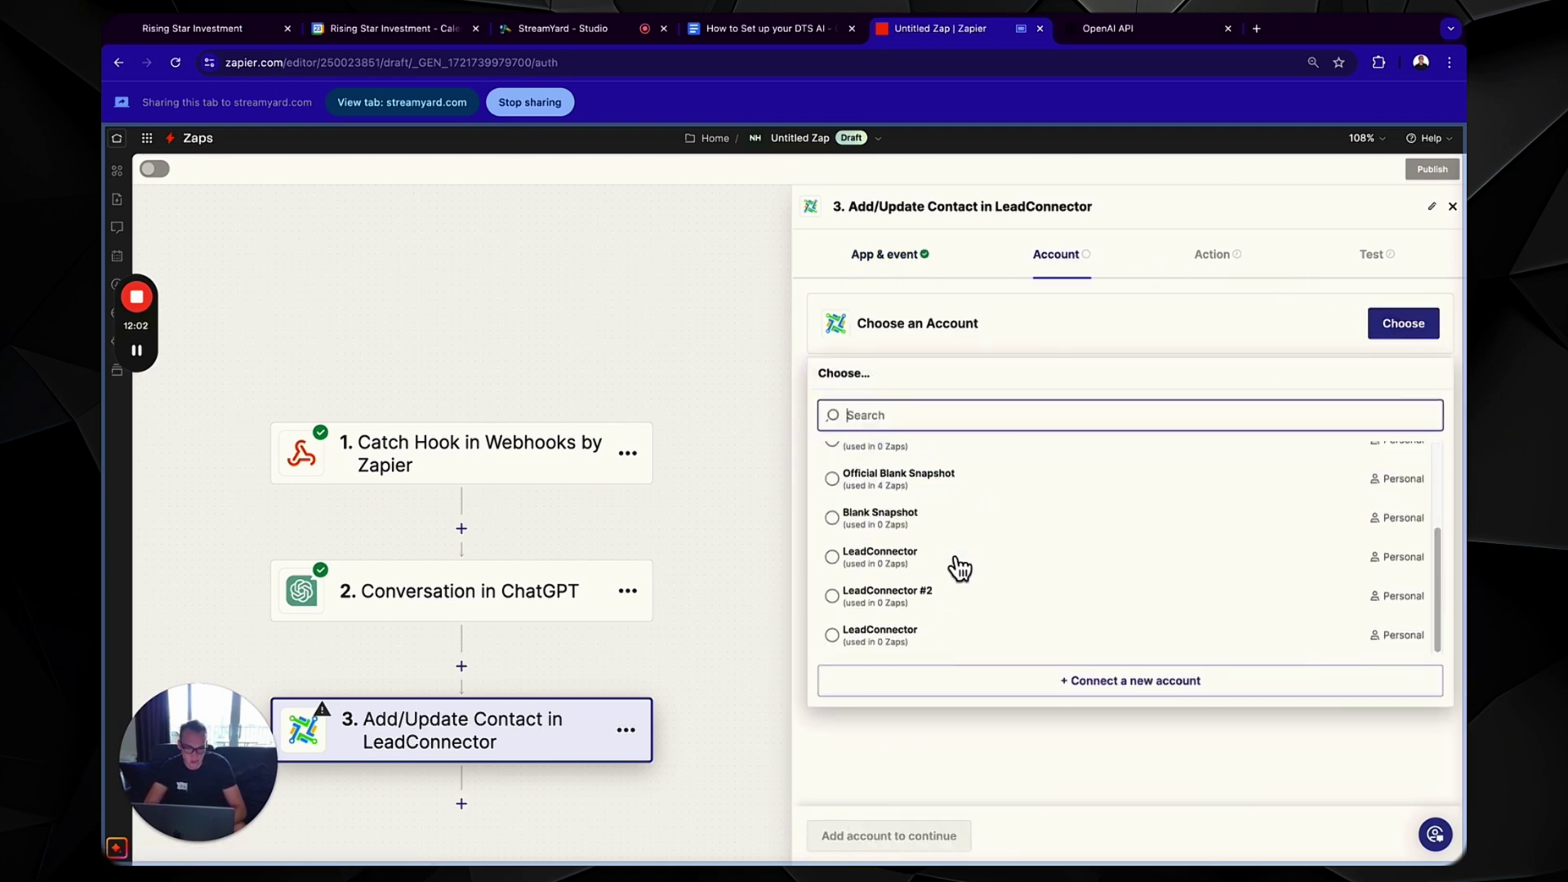
click(896, 527)
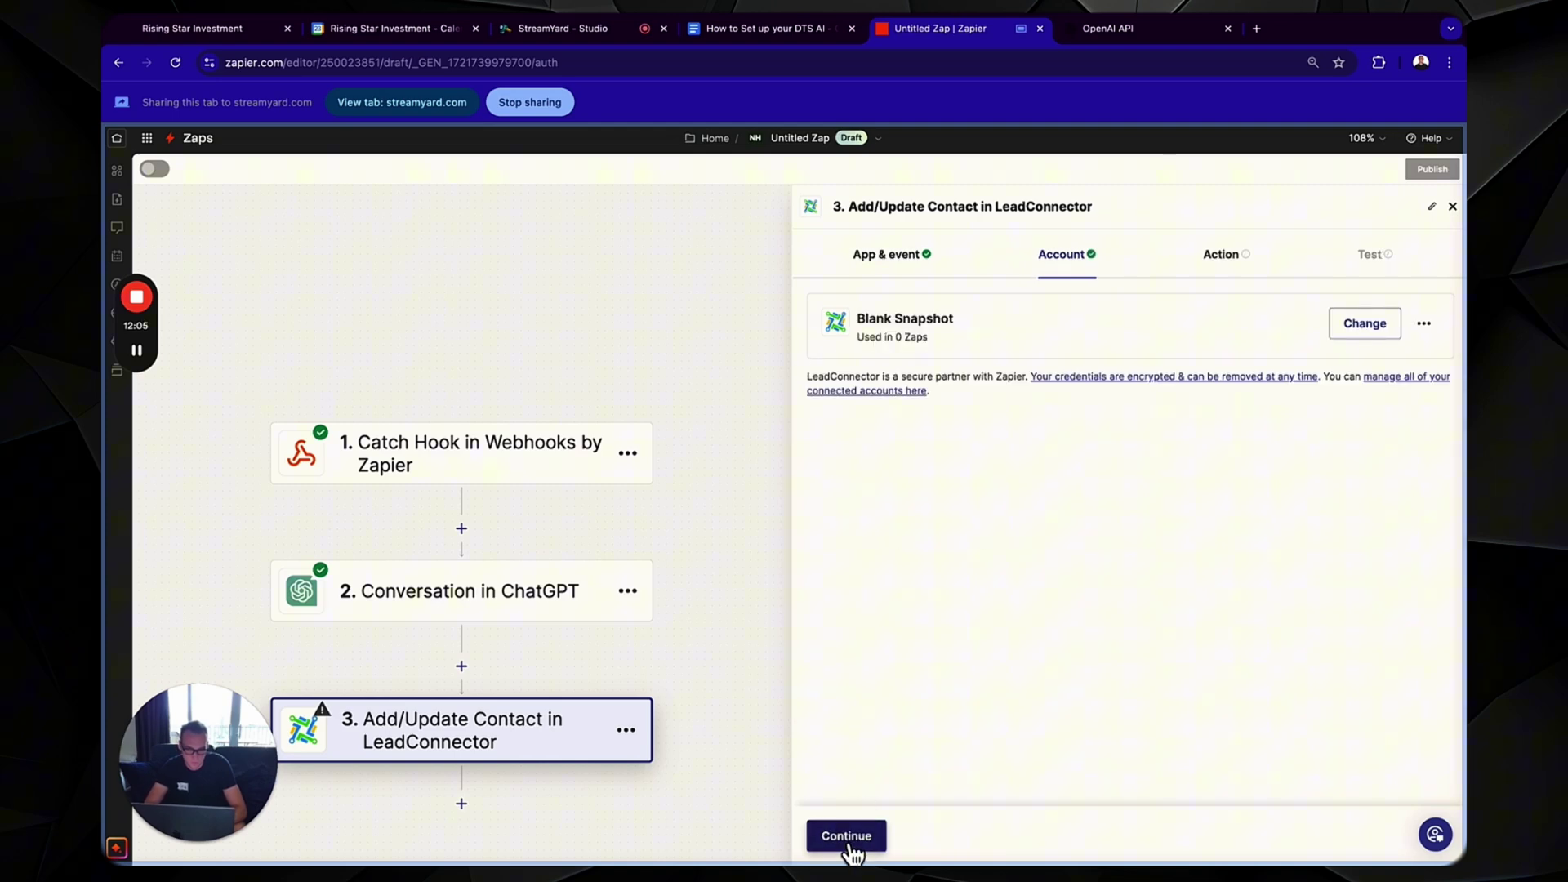
click(848, 840)
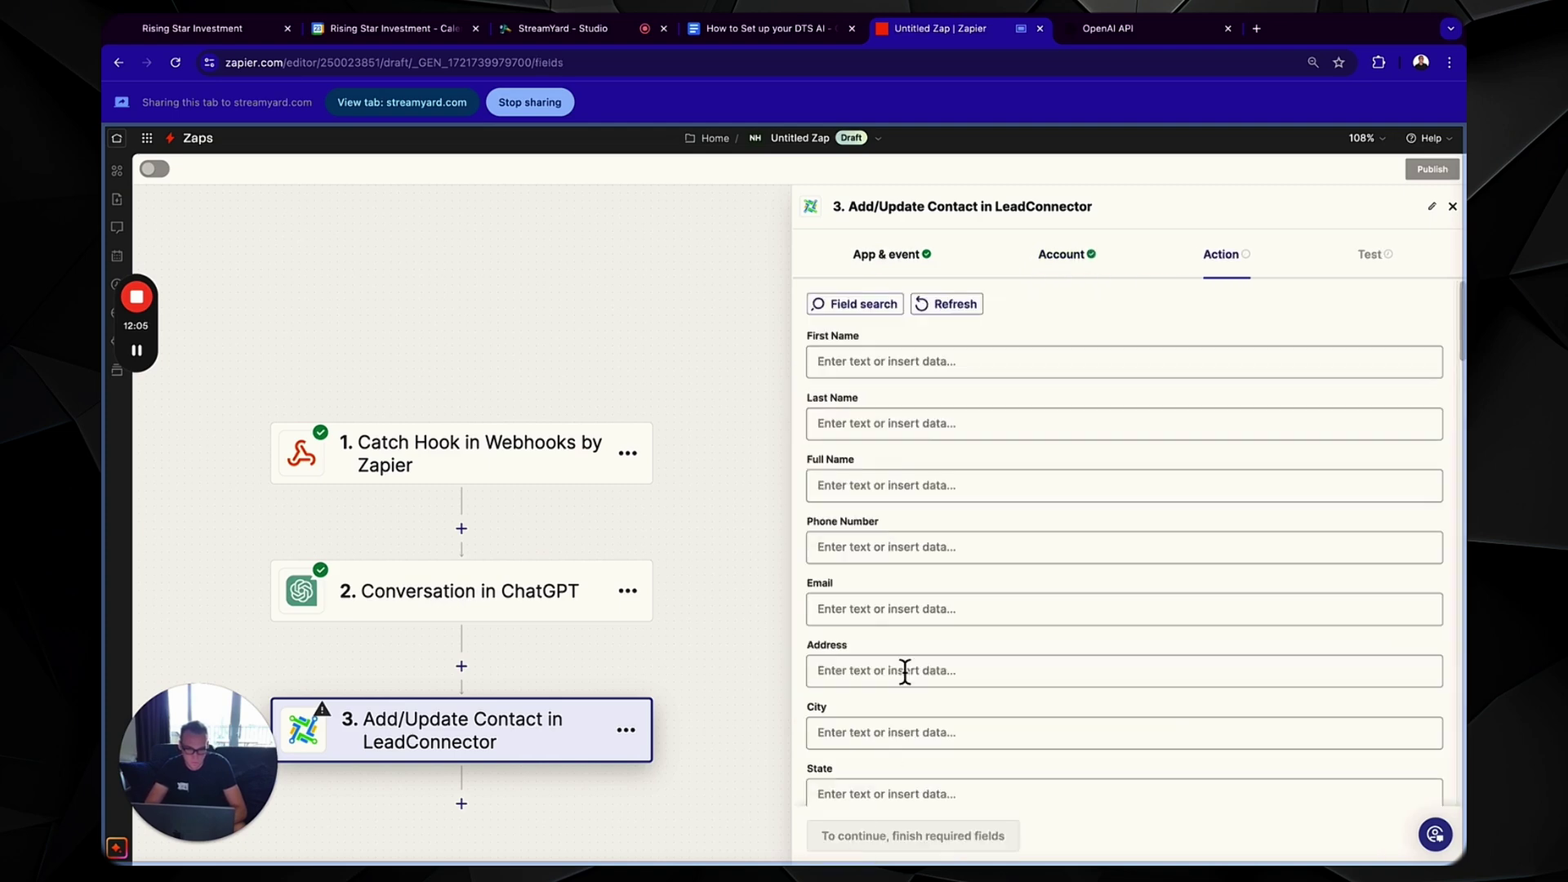
- Map the webhook's Full Name and Phone into the contact's Full Name and Phone Number fields
click(920, 377)
click(1068, 333)
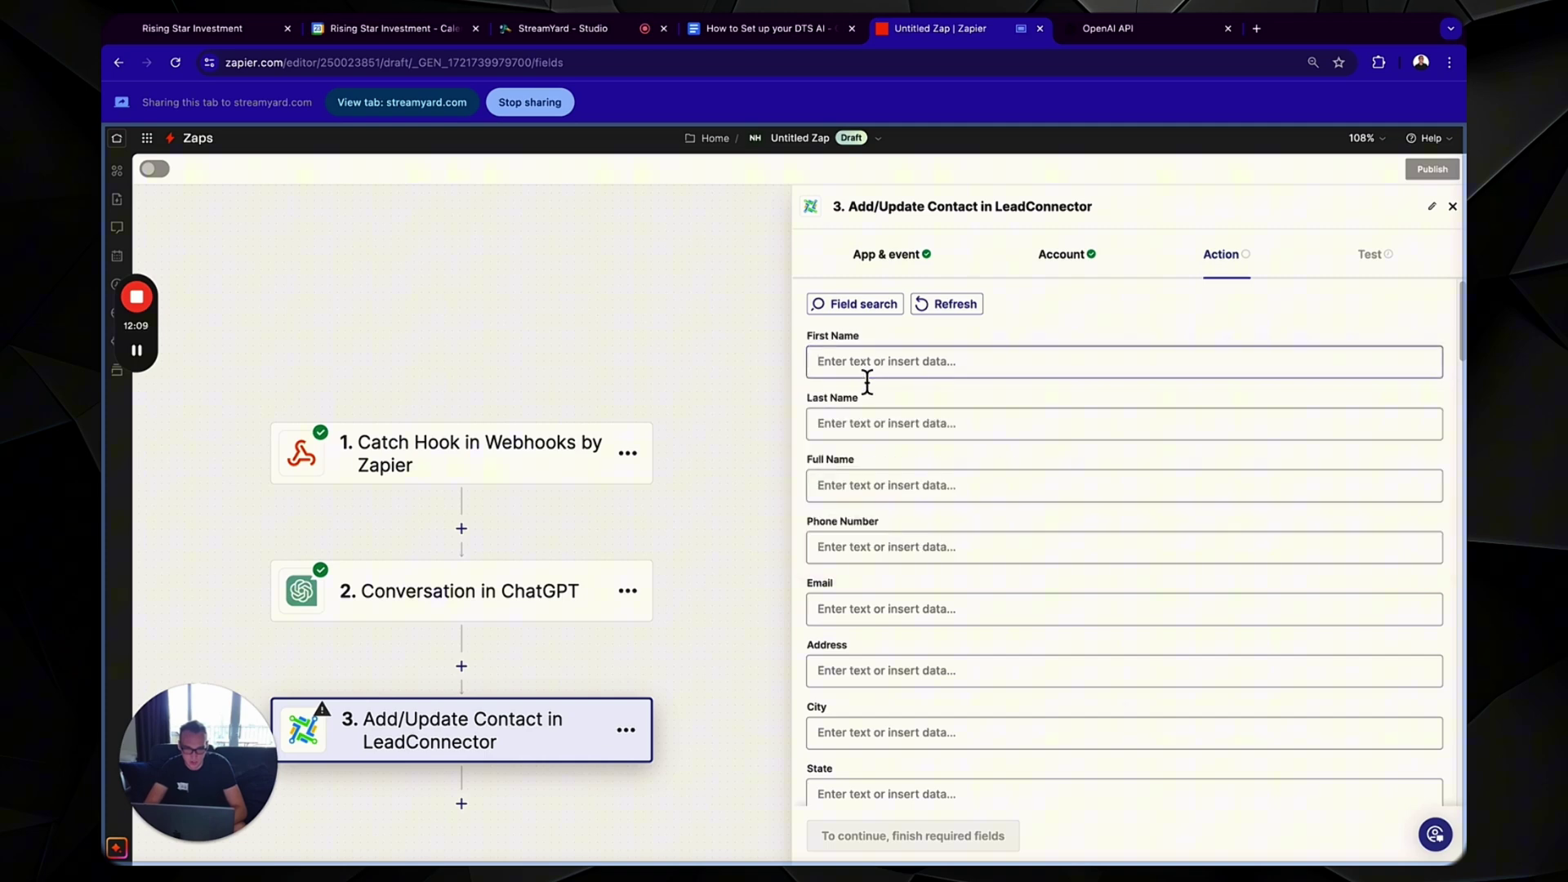
click(894, 486)
click(897, 569)
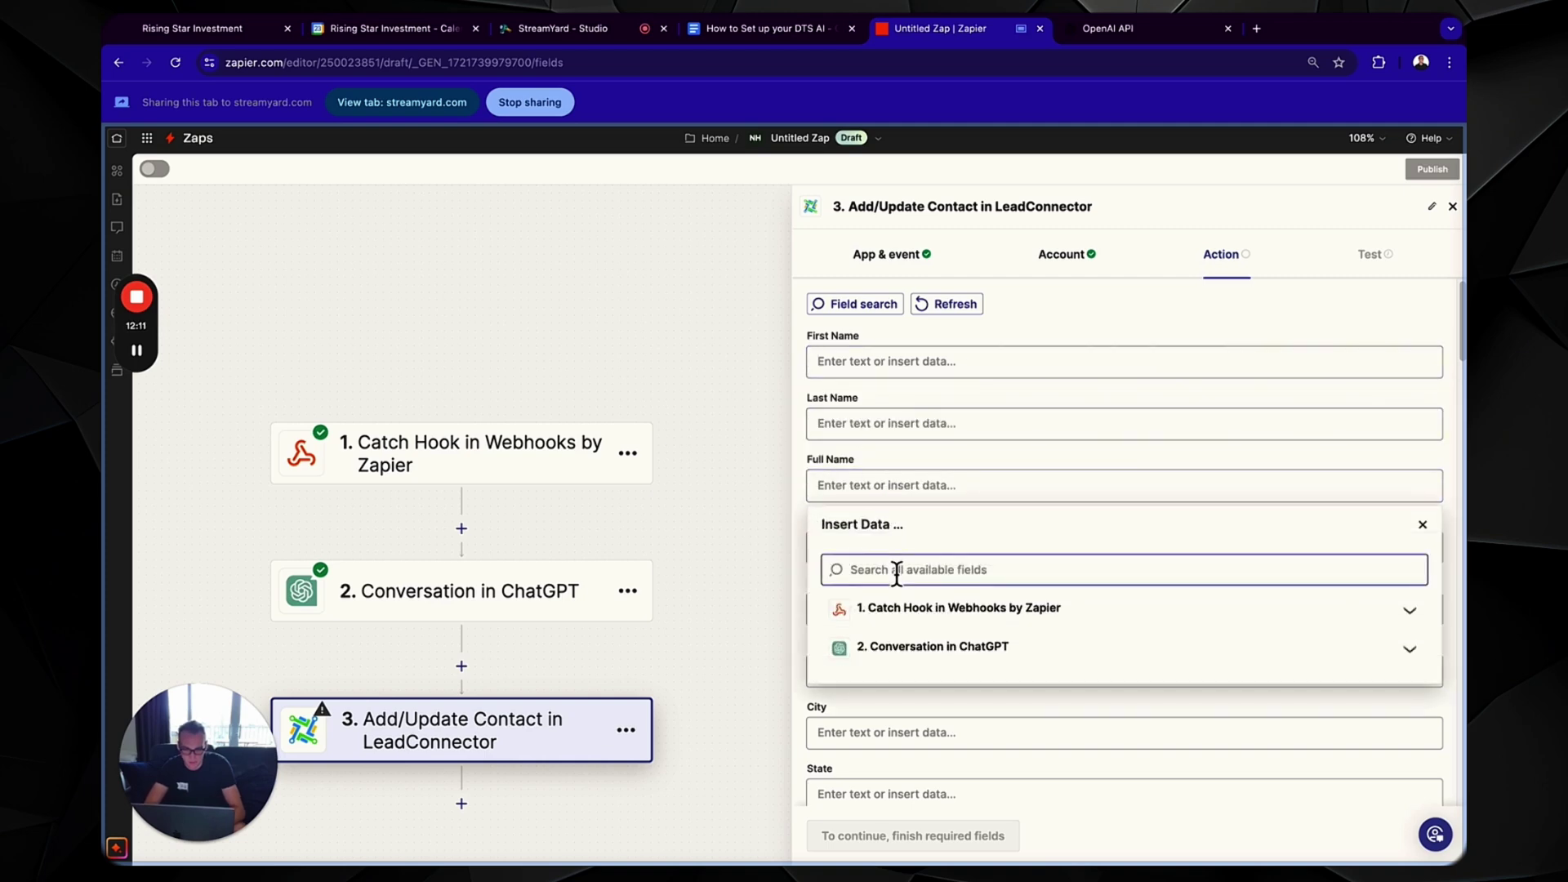
text(full)
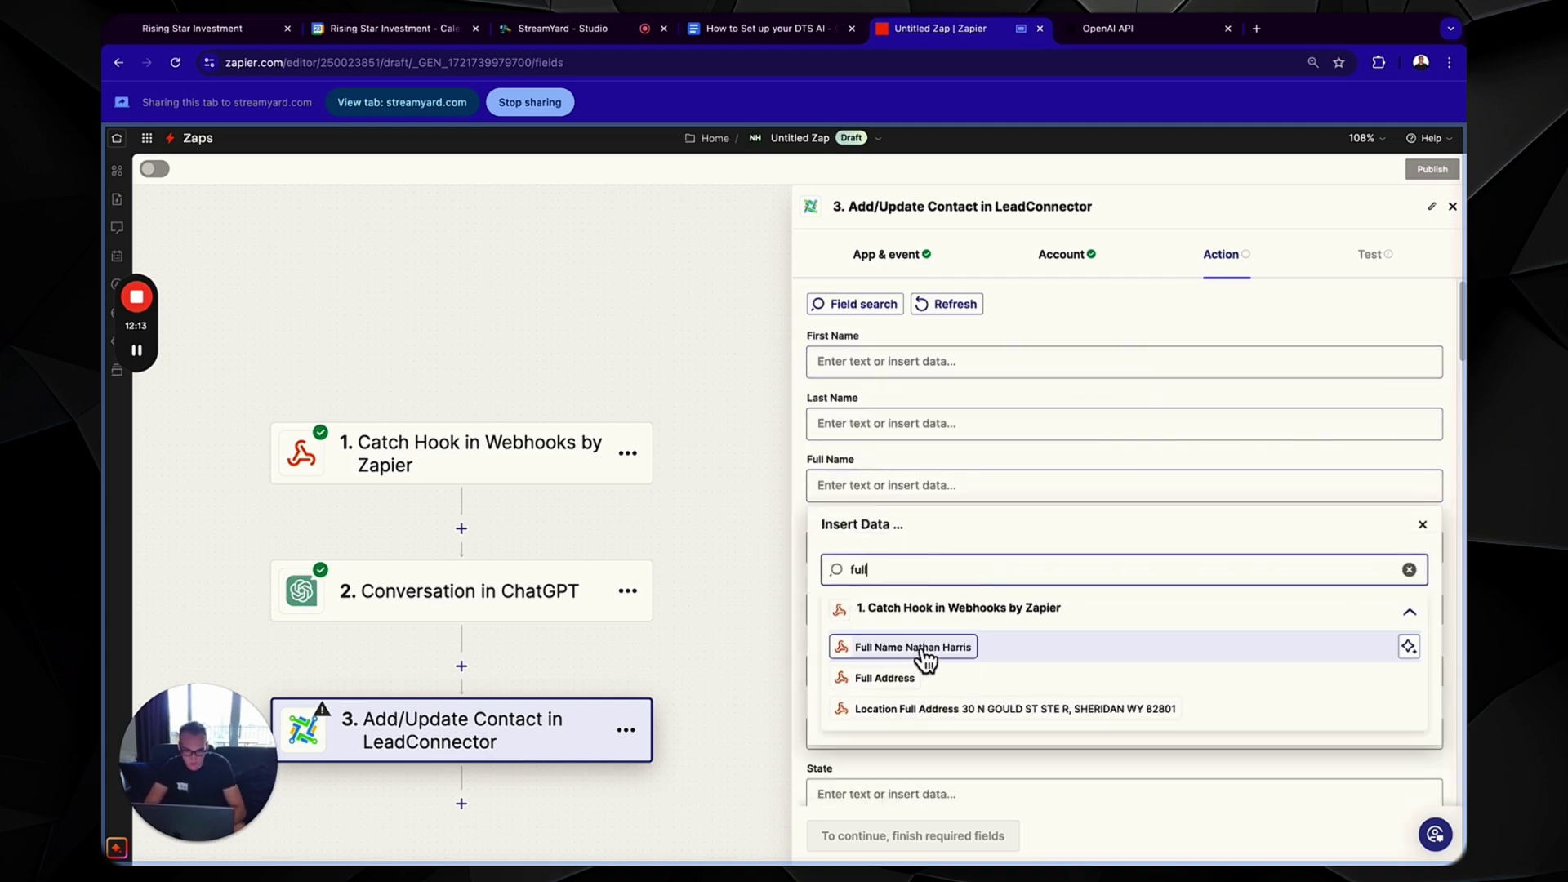
click(913, 647)
click(1062, 471)
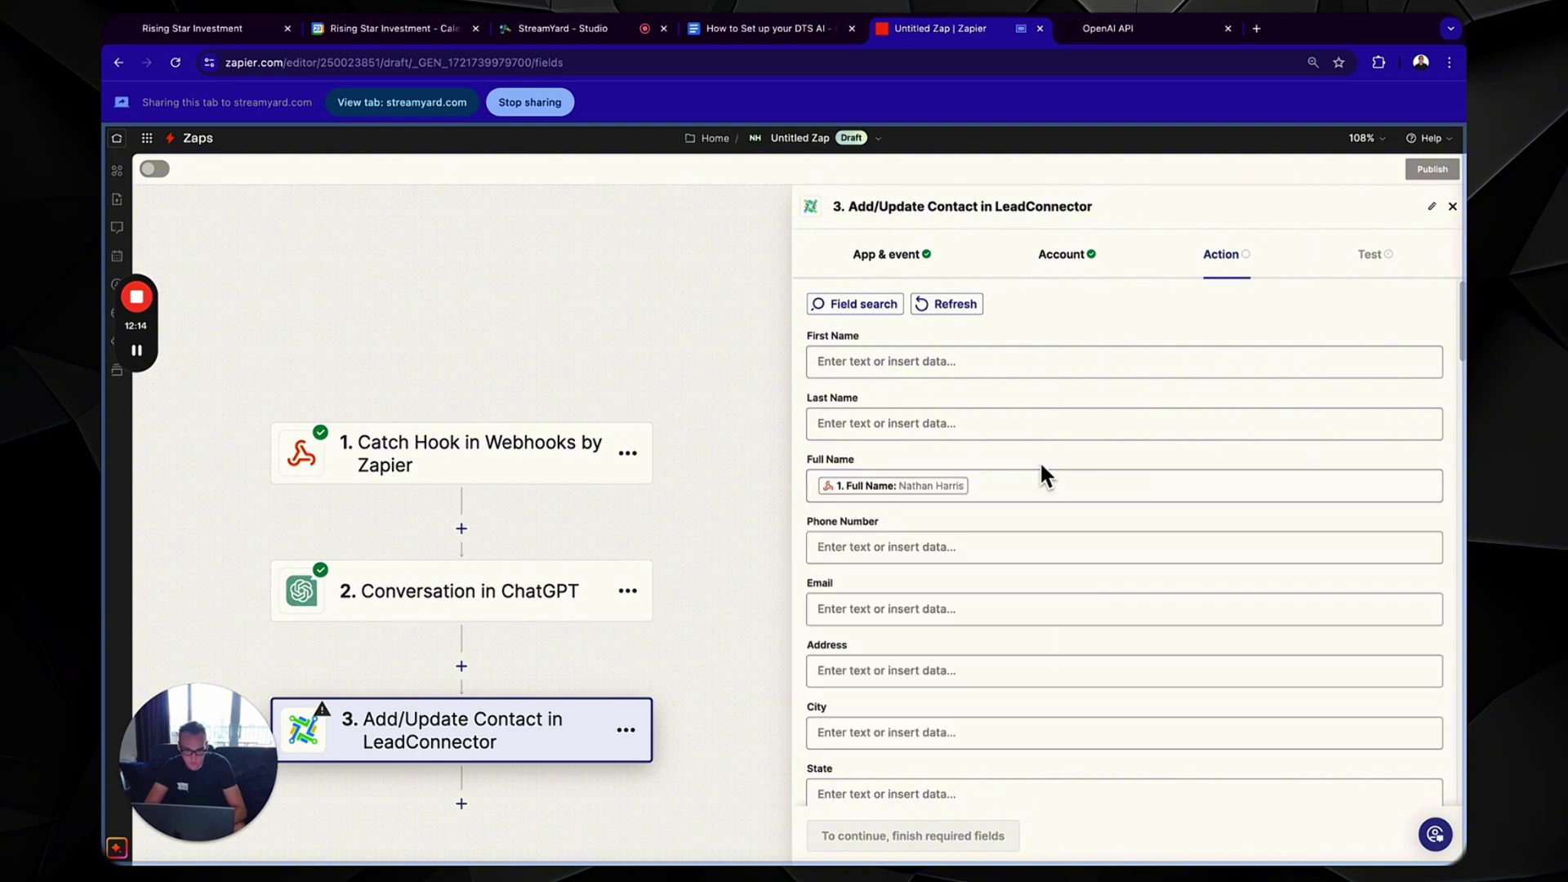
click(922, 562)
click(922, 631)
text(ph)
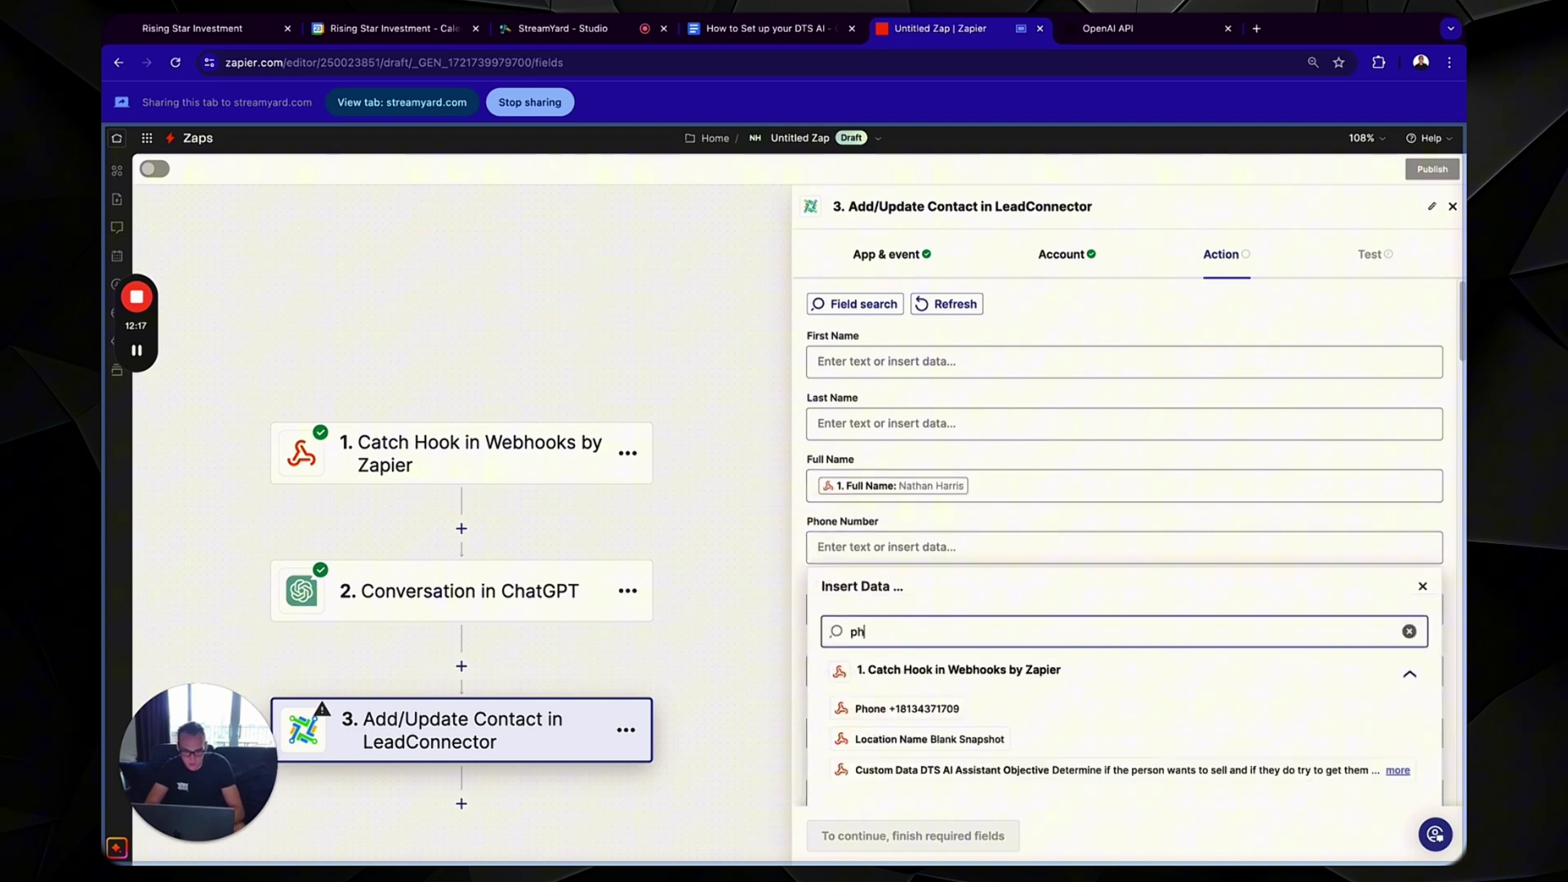
text(one)
click(886, 707)
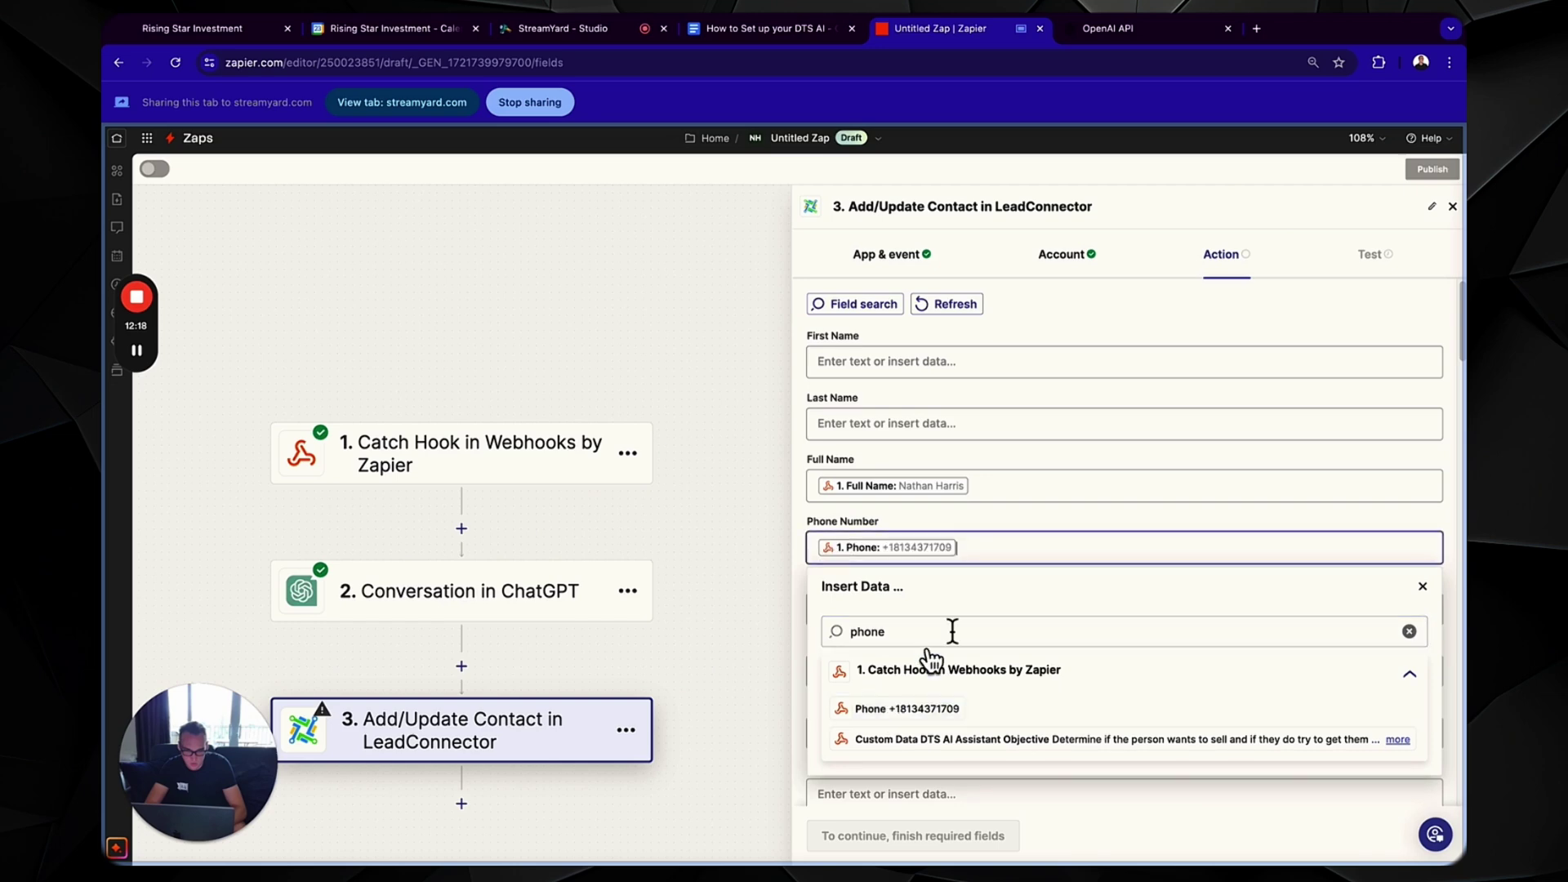
click(1050, 539)
- Choose True for the Mark as Lead field
scroll(998, 678, down, 5)
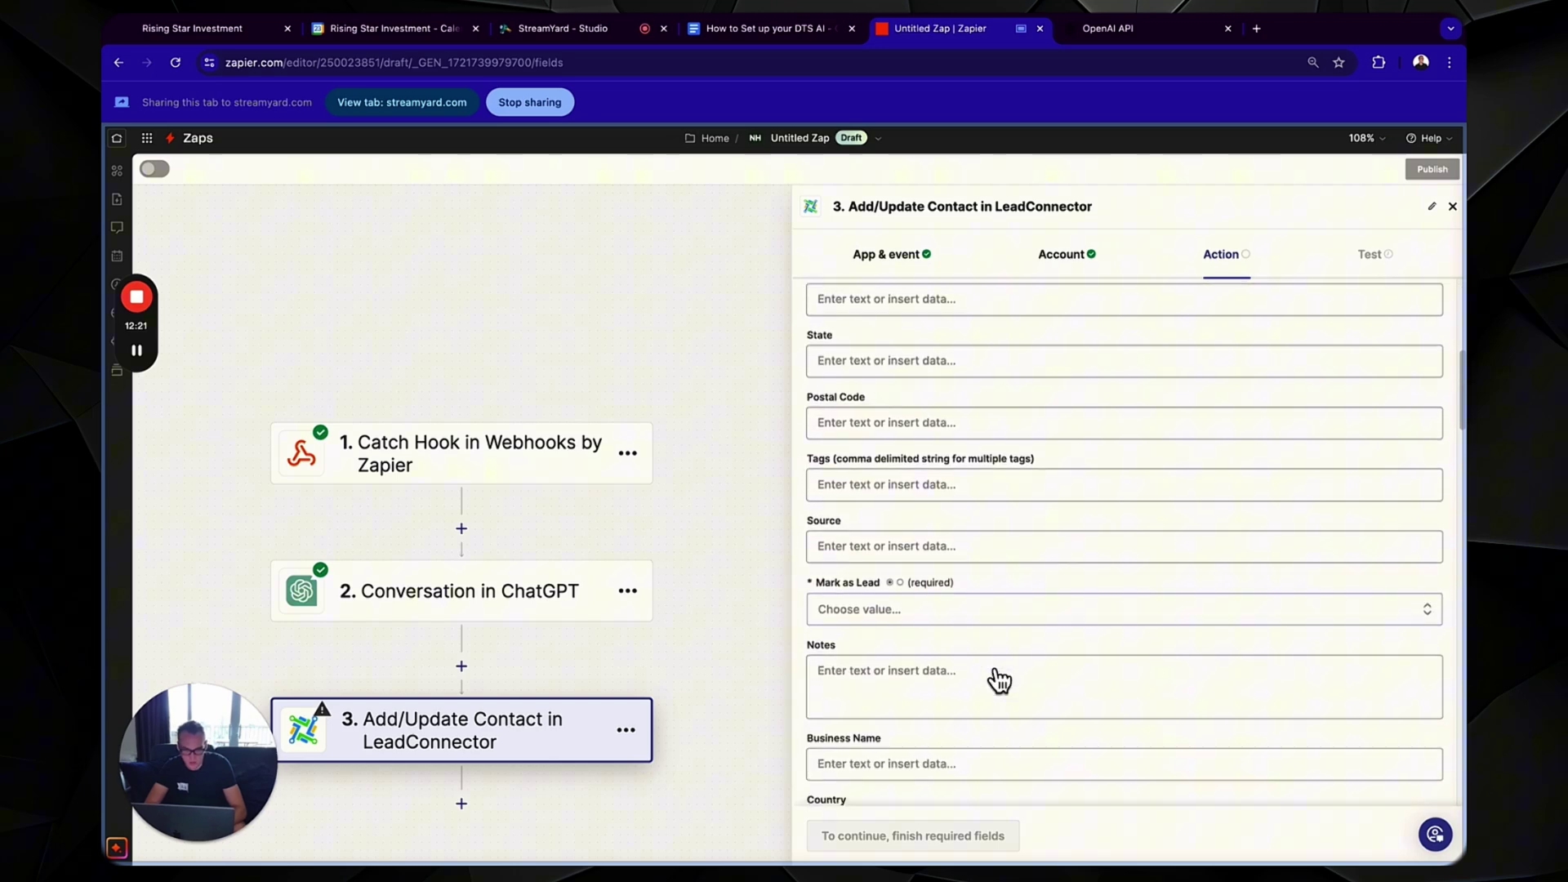
click(919, 611)
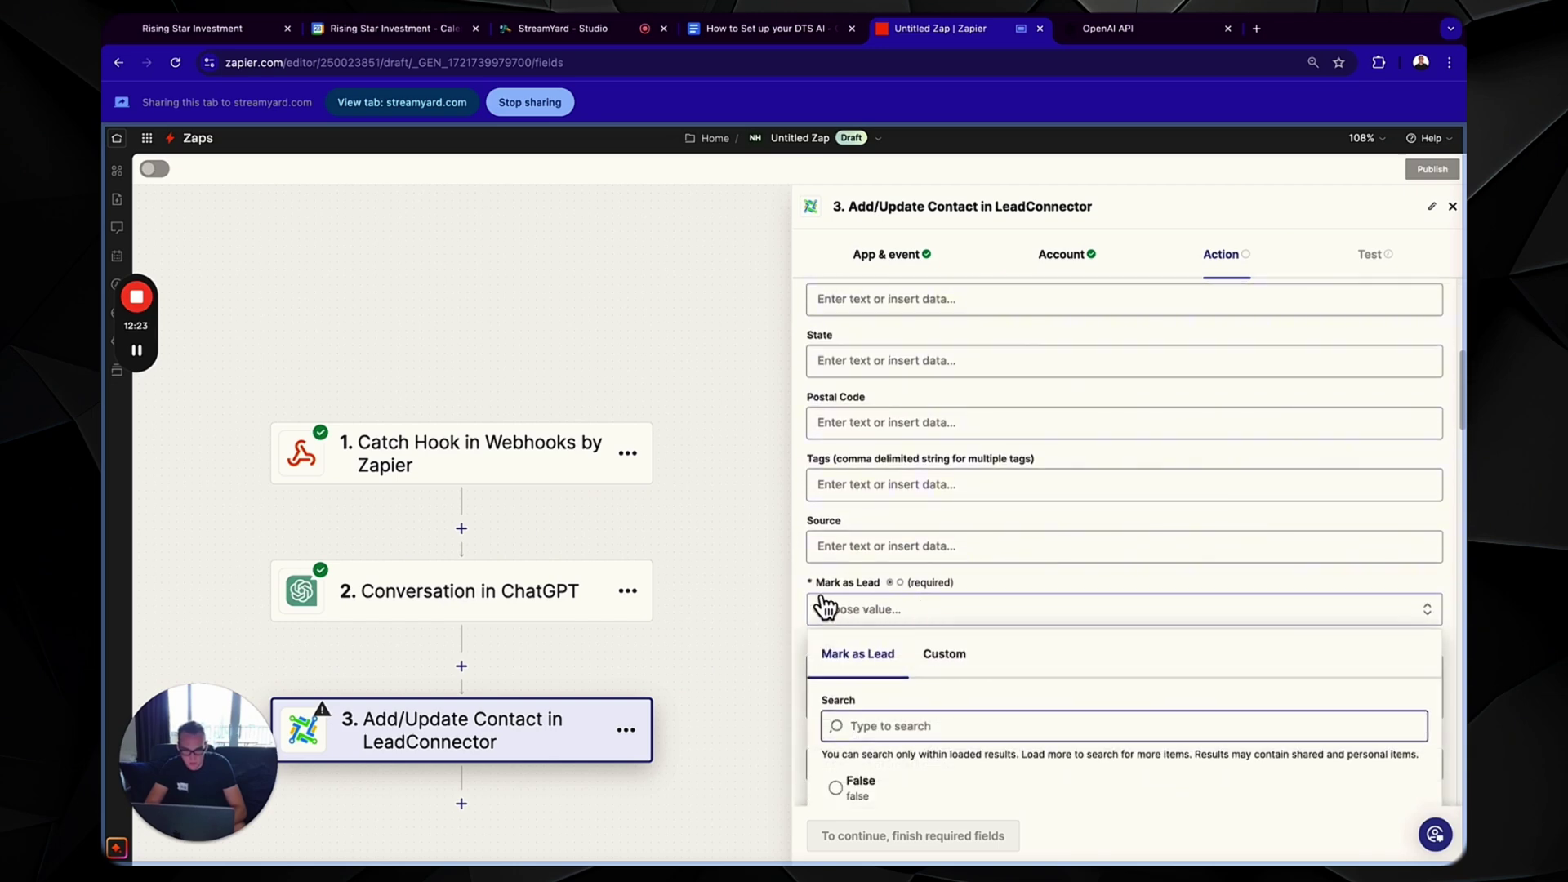
scroll(838, 620, down, 3)
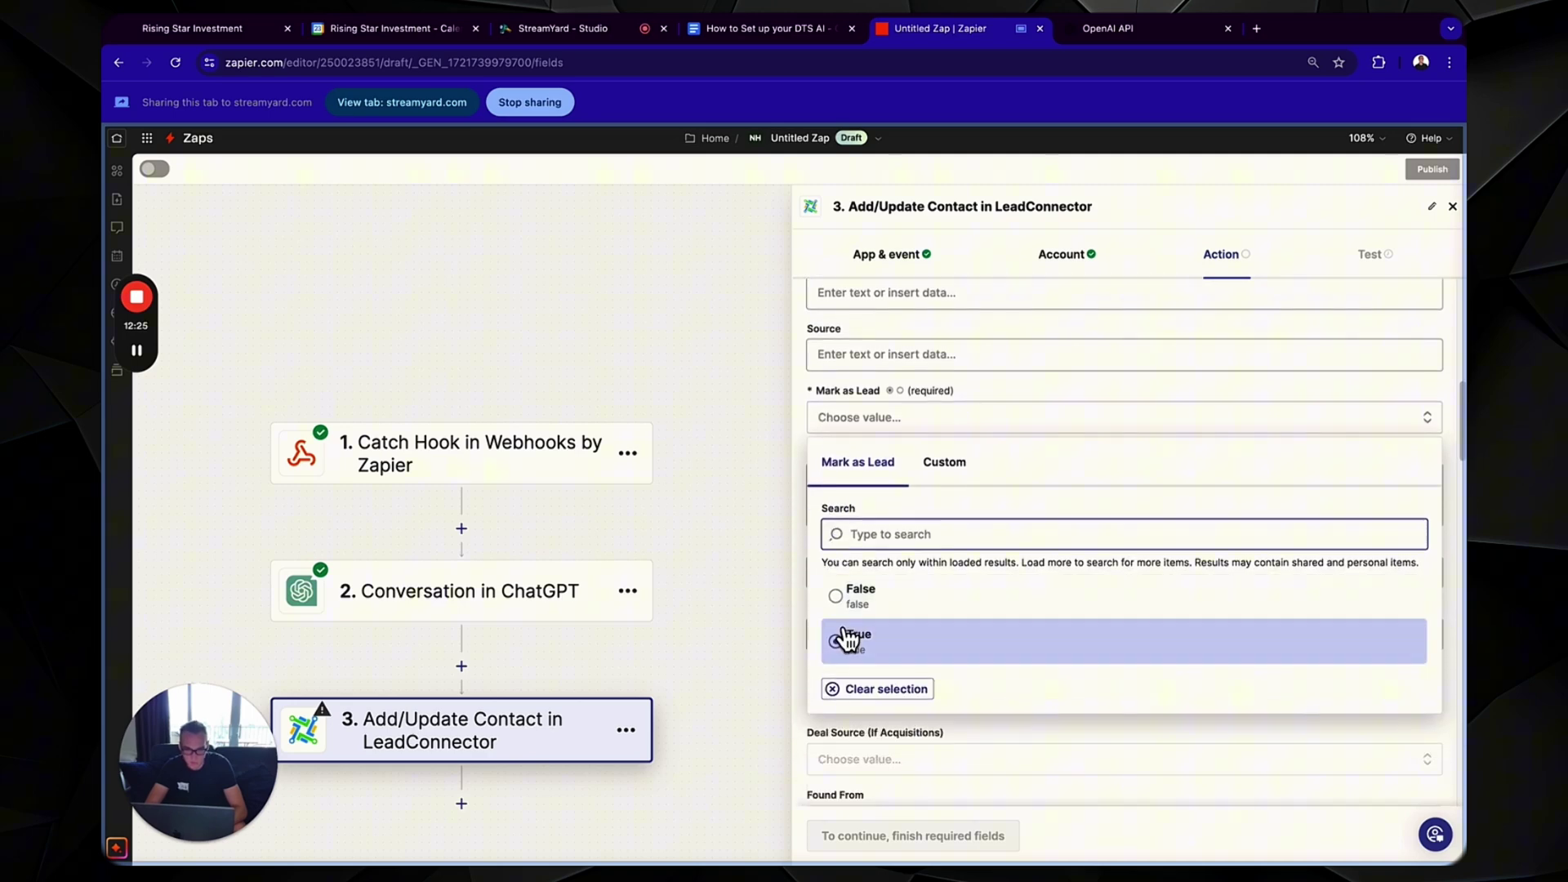
click(847, 640)
- Insert the ChatGPT Reply into DTS AI GPT Response and continue to the test
scroll(1013, 447, down, 3)
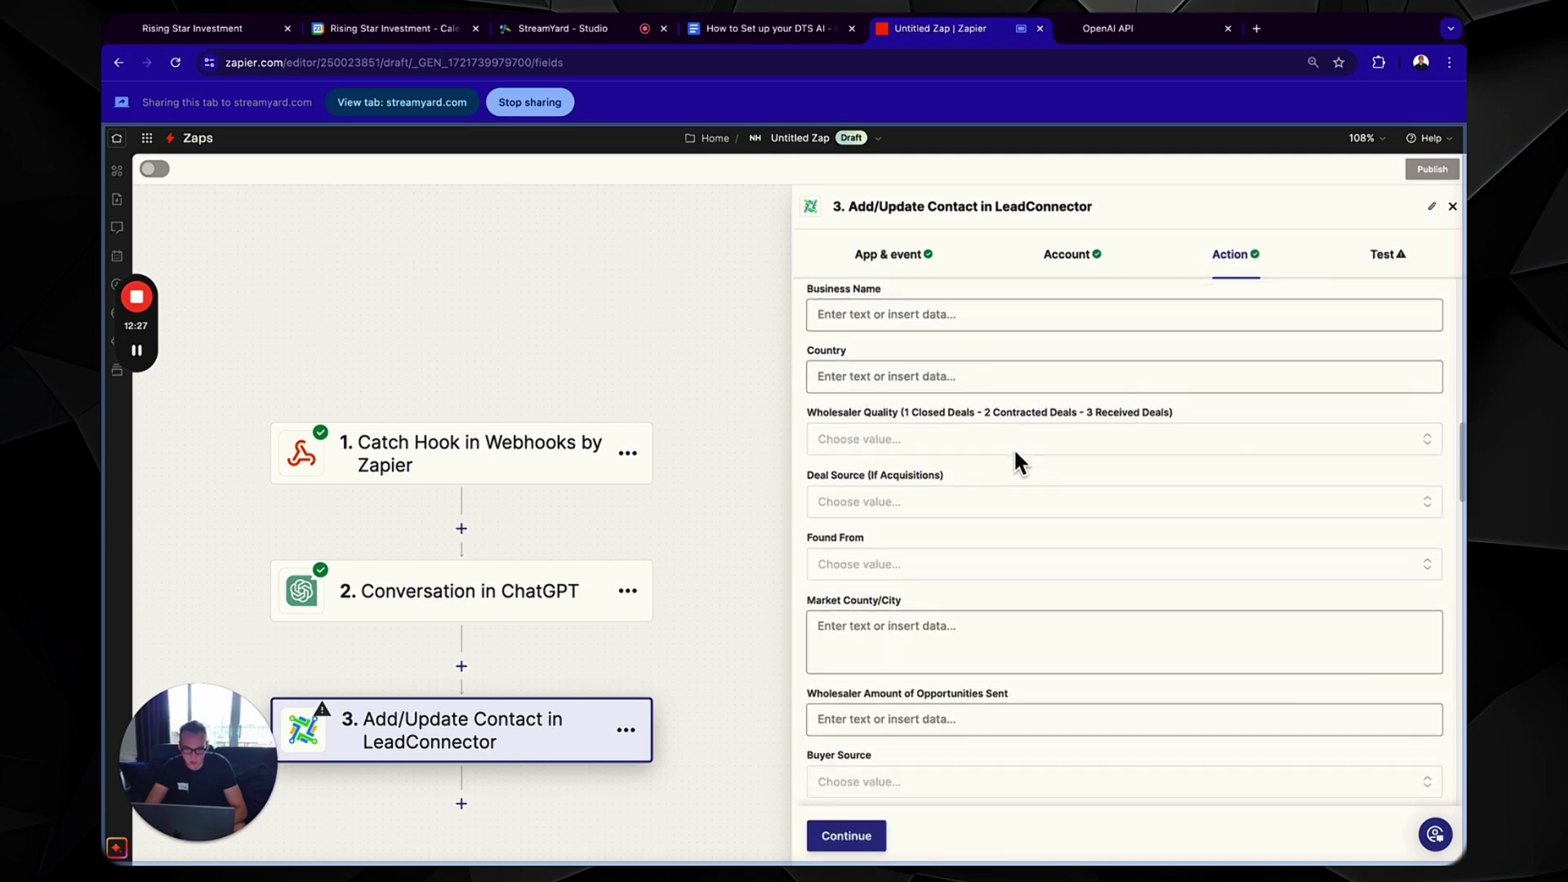
scroll(1013, 447, down, 9)
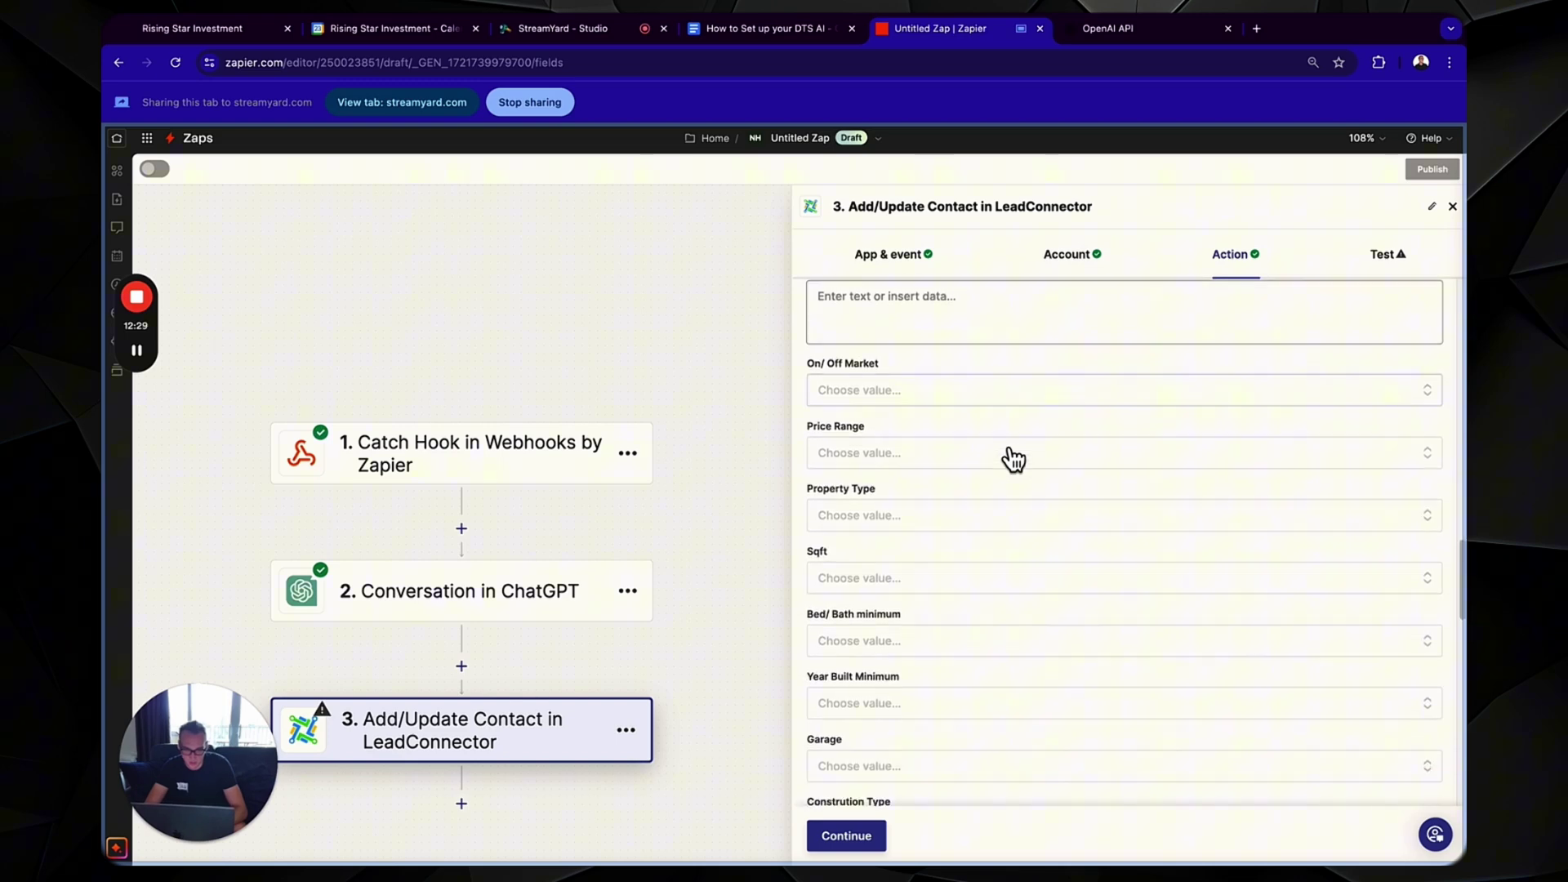
scroll(1013, 449, down, 10)
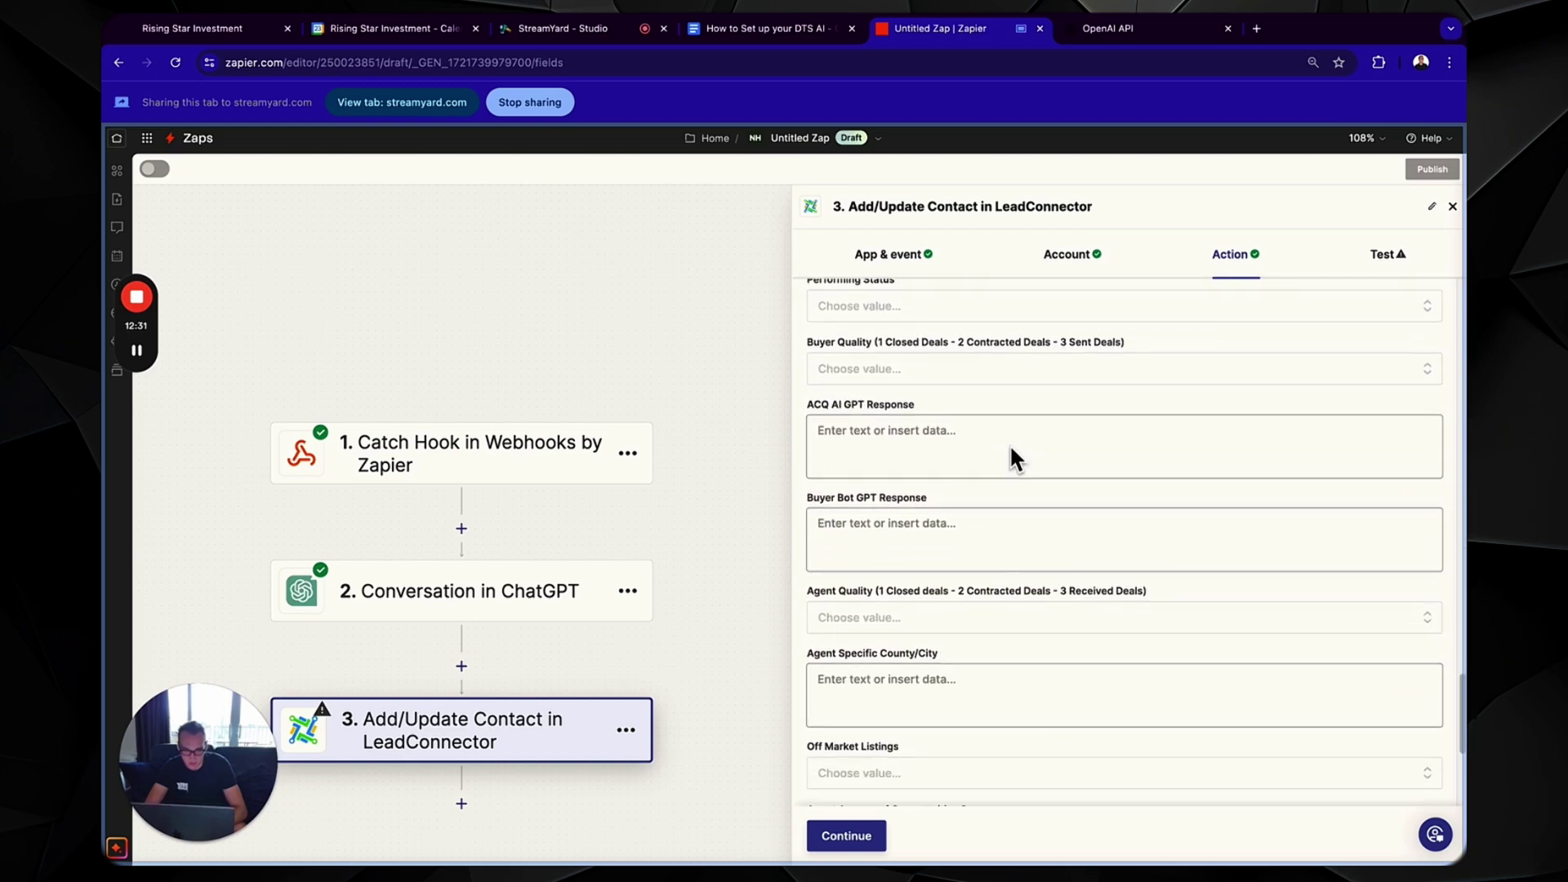
scroll(1012, 449, down, 4)
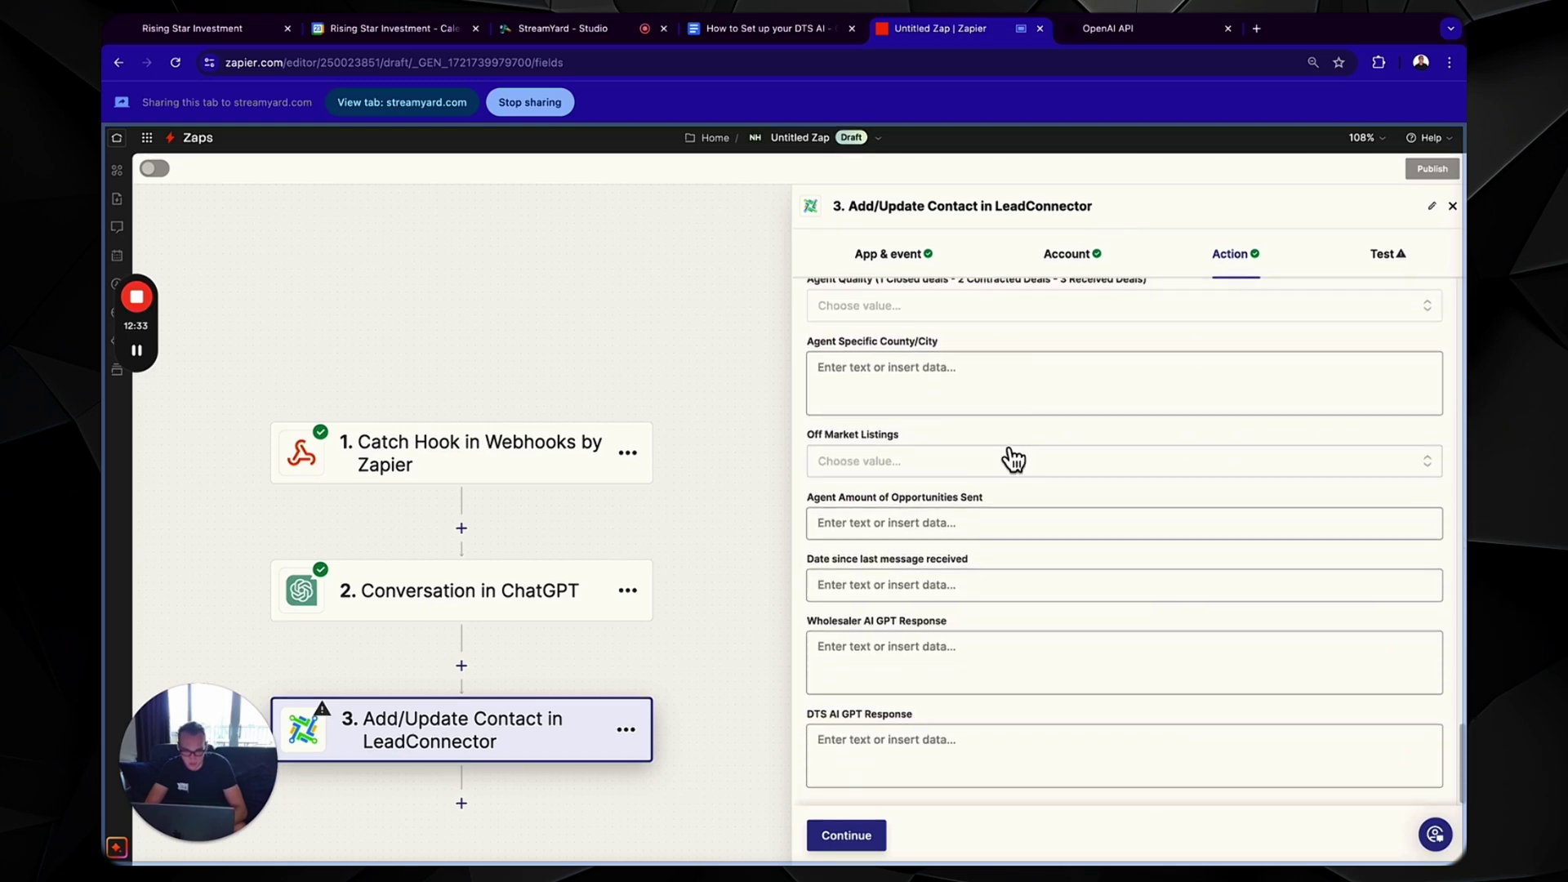
scroll(984, 553, down, 2)
click(947, 604)
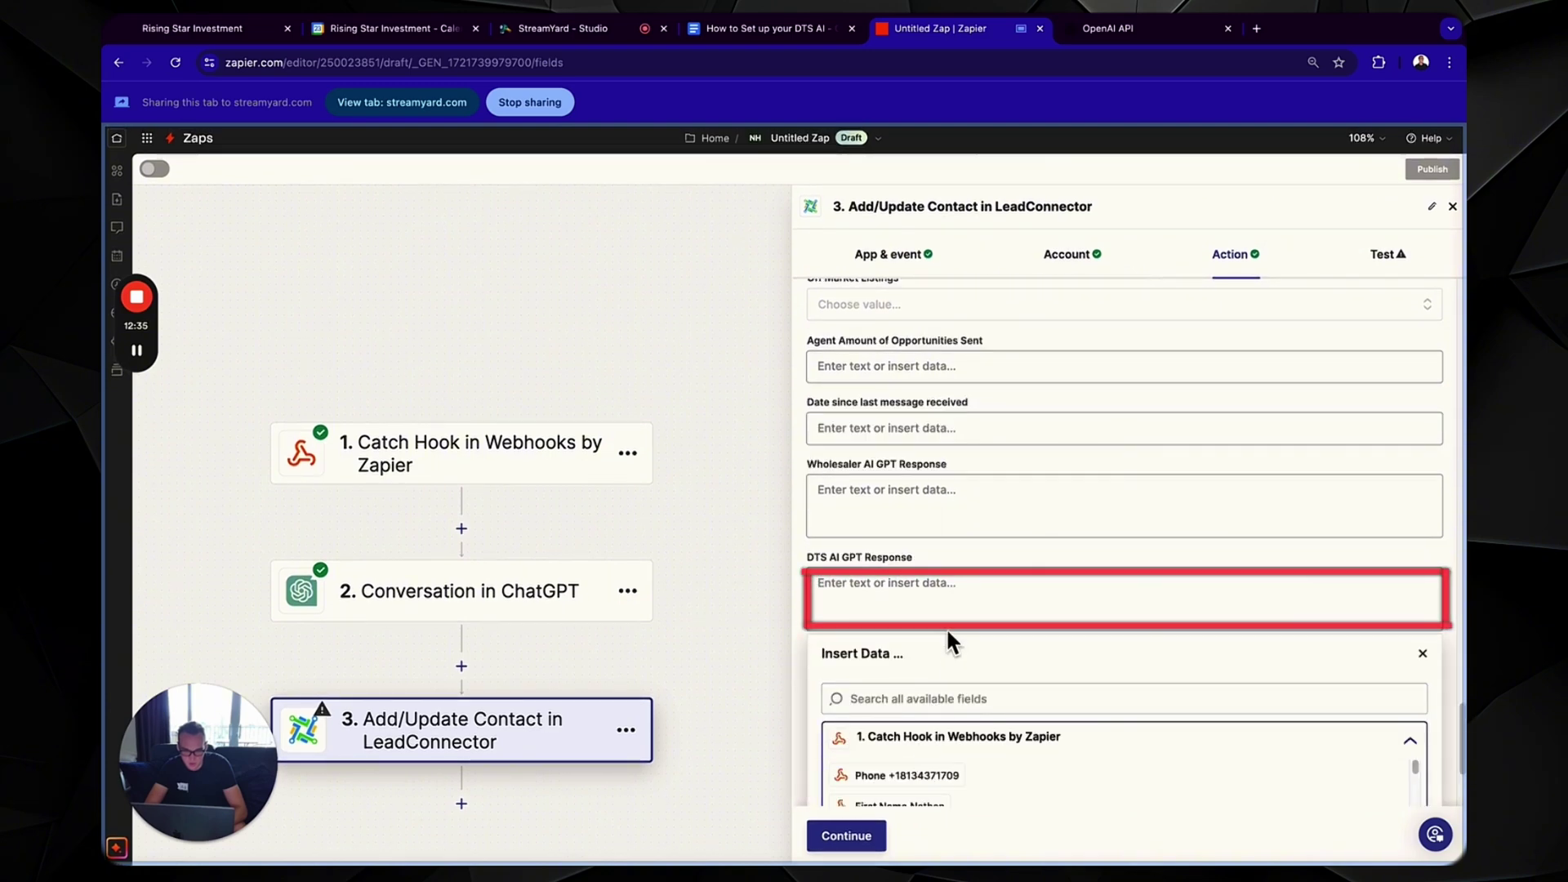
click(938, 561)
triple_click(812, 719)
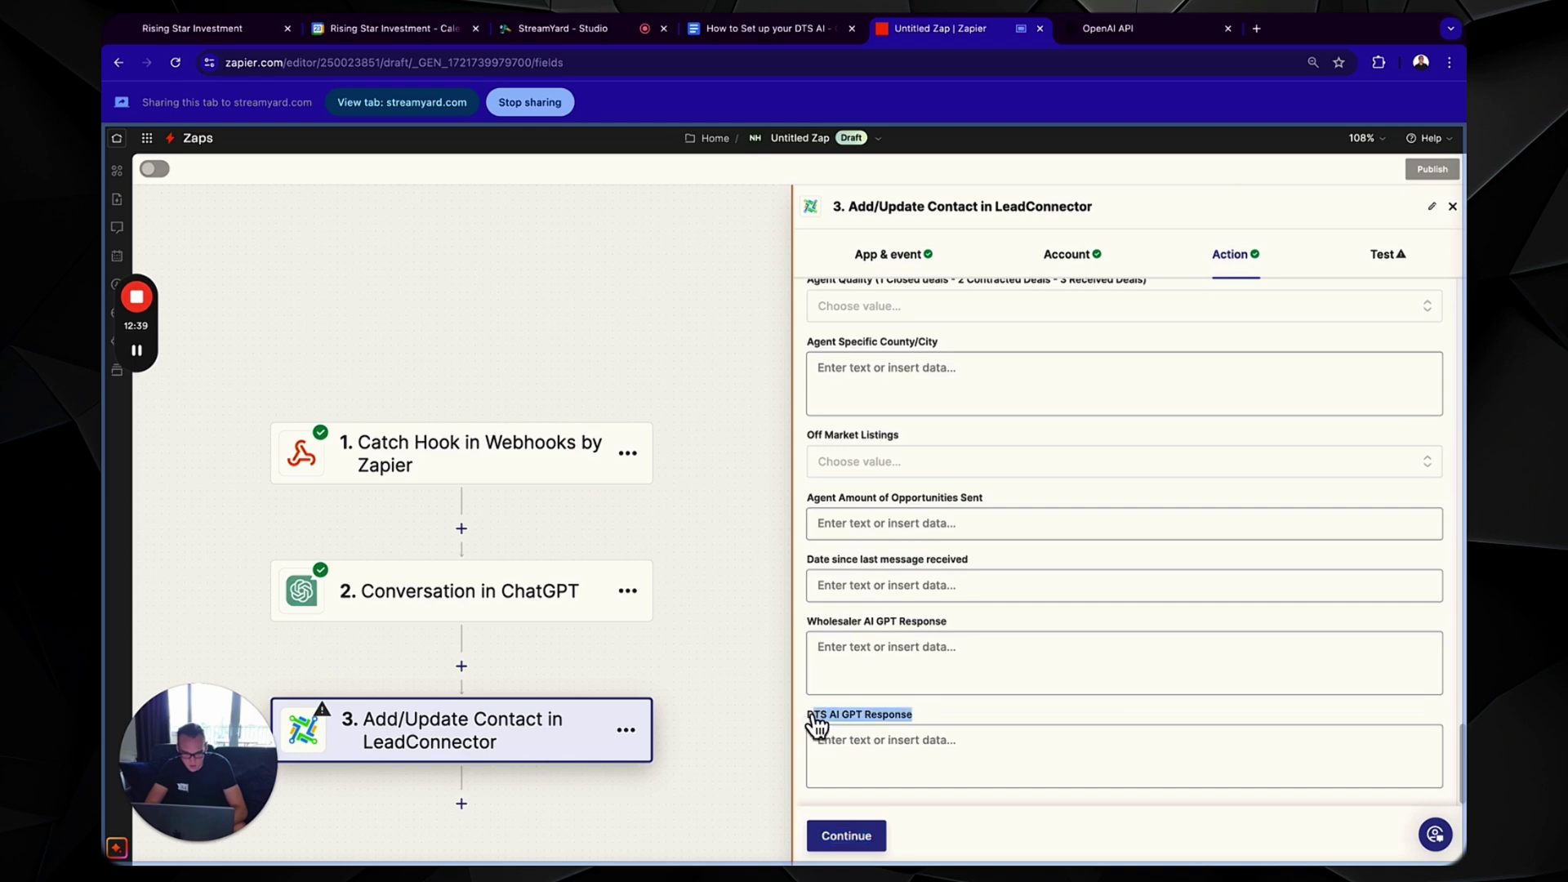
click(1036, 740)
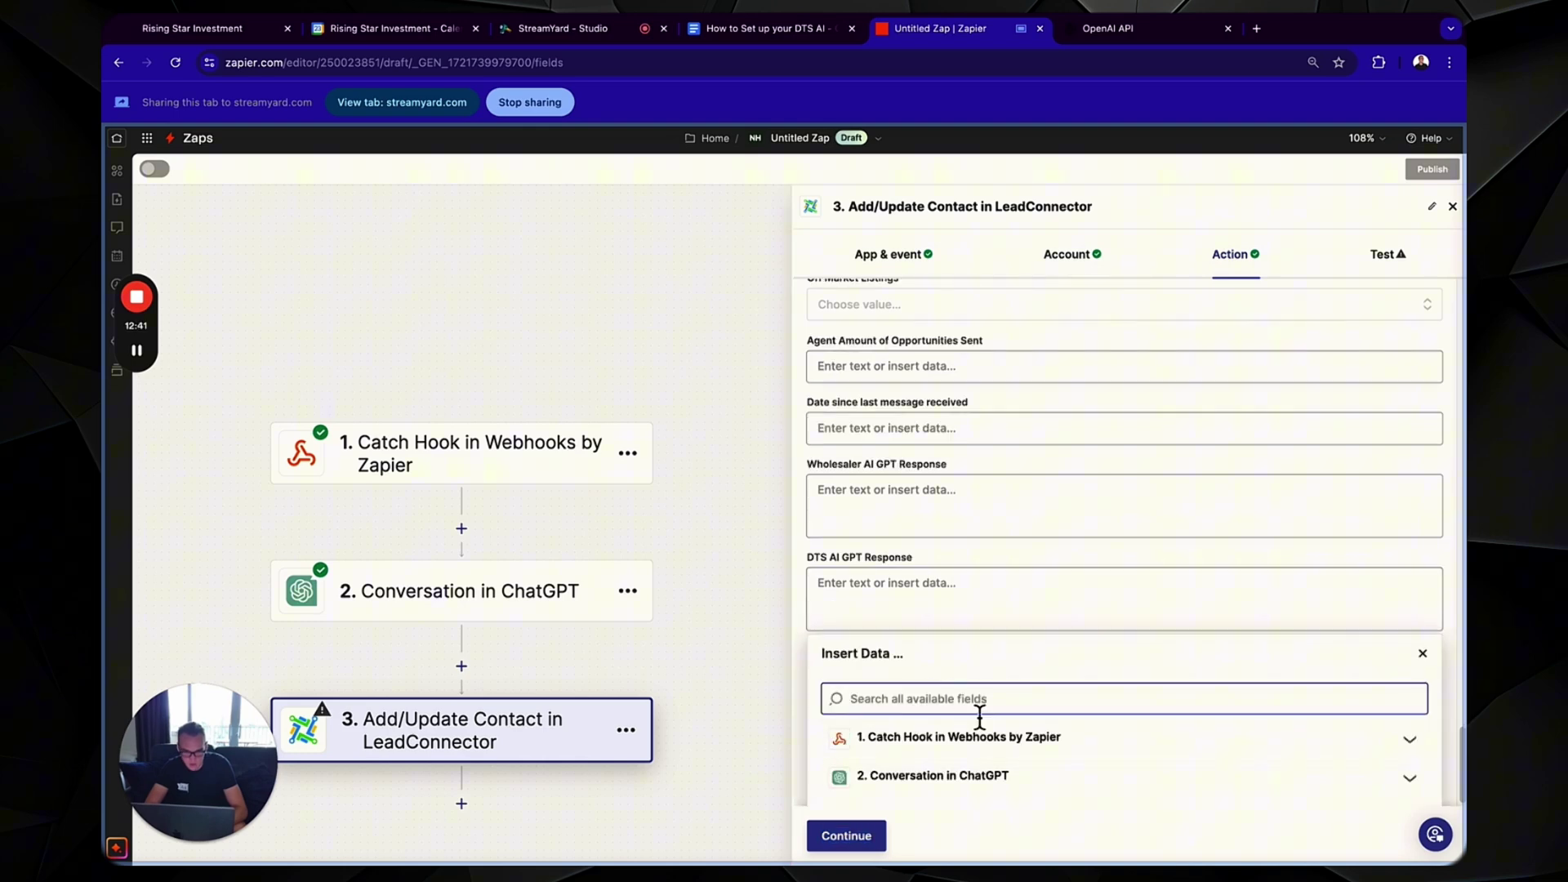
text(reply)
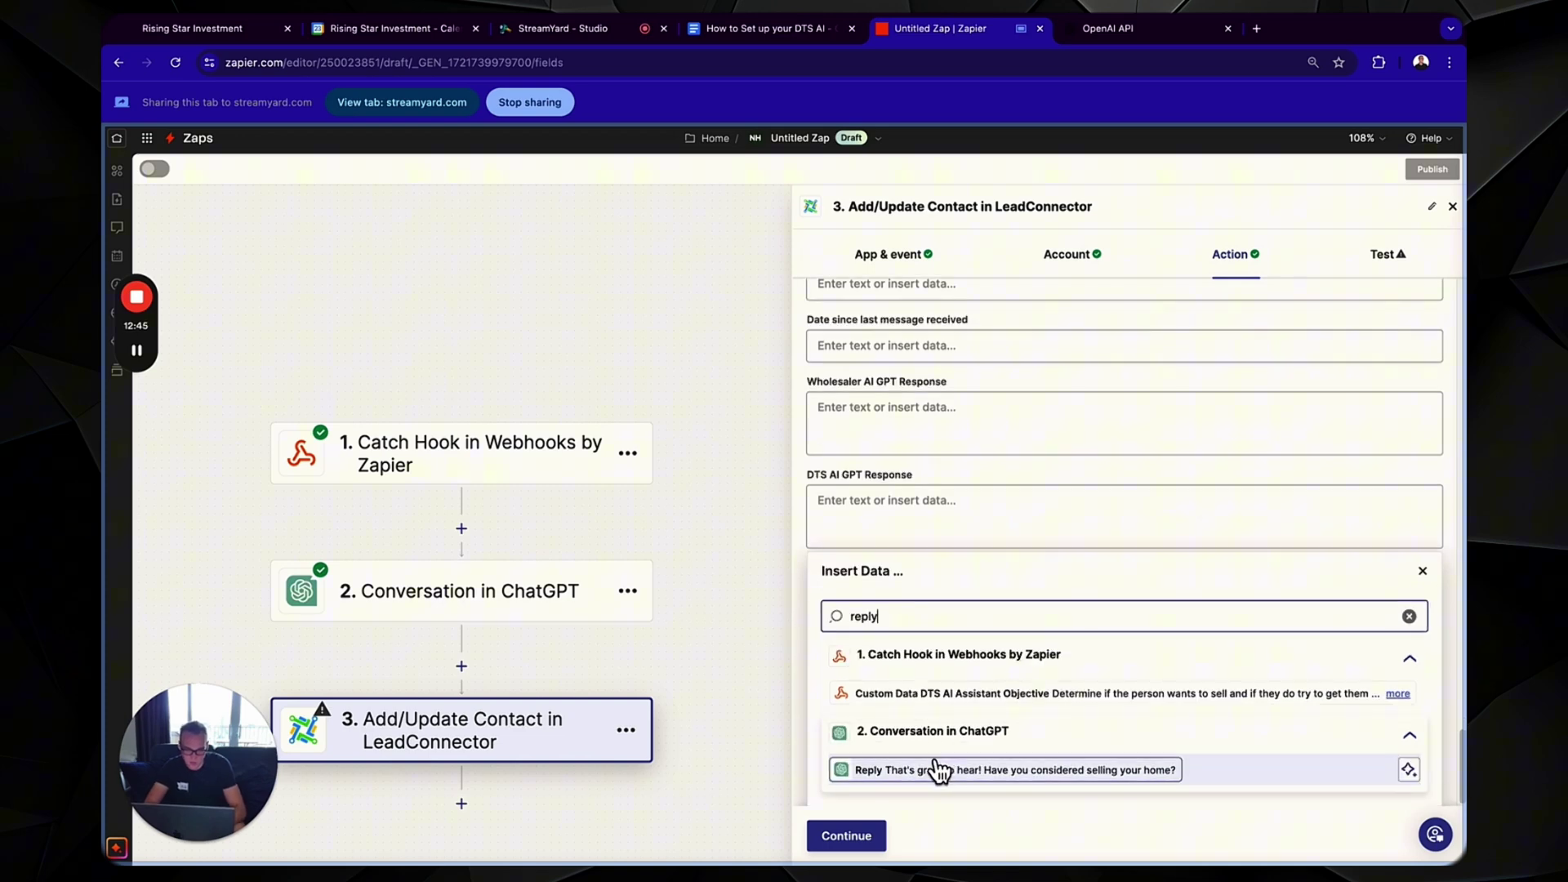
click(939, 764)
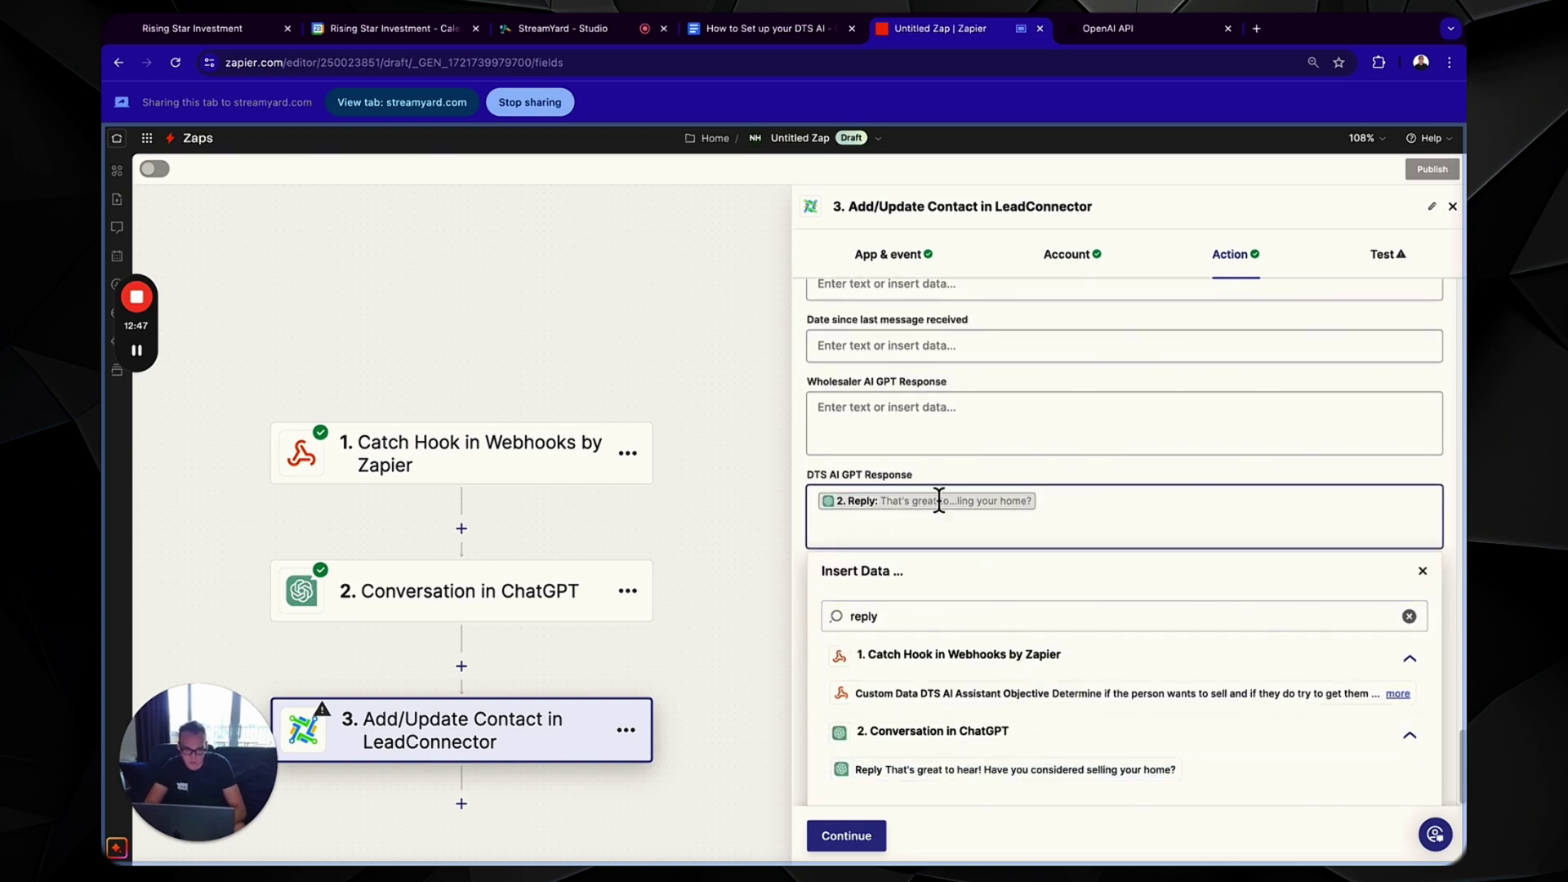
click(983, 473)
- Send a successful LeadConnector test contact, rename the zap 'DTS AI', and publish it as v1
click(846, 836)
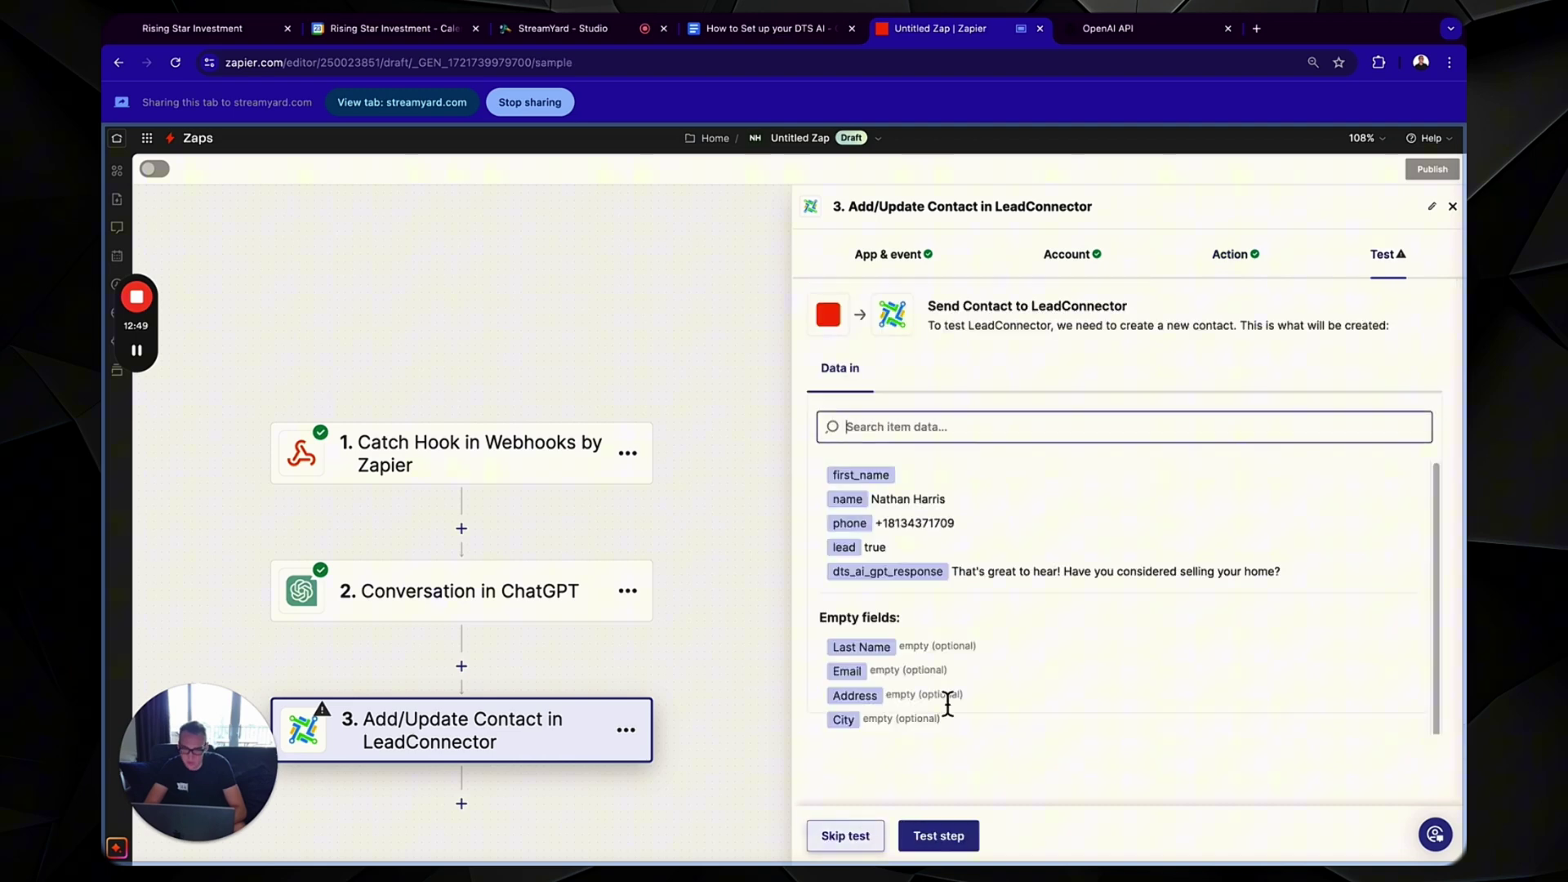
click(940, 836)
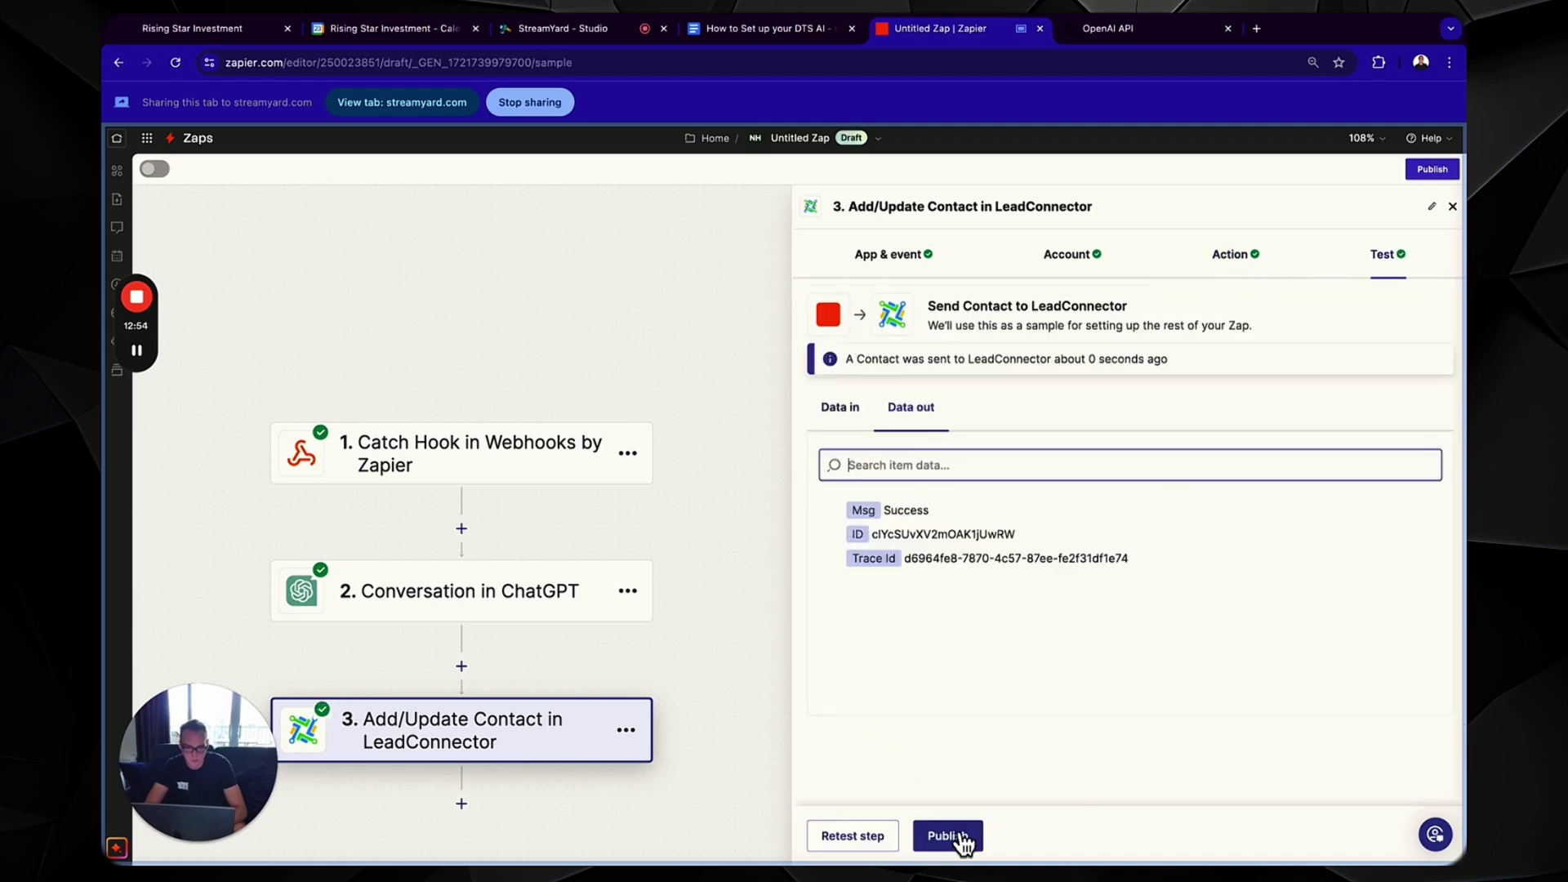
click(878, 138)
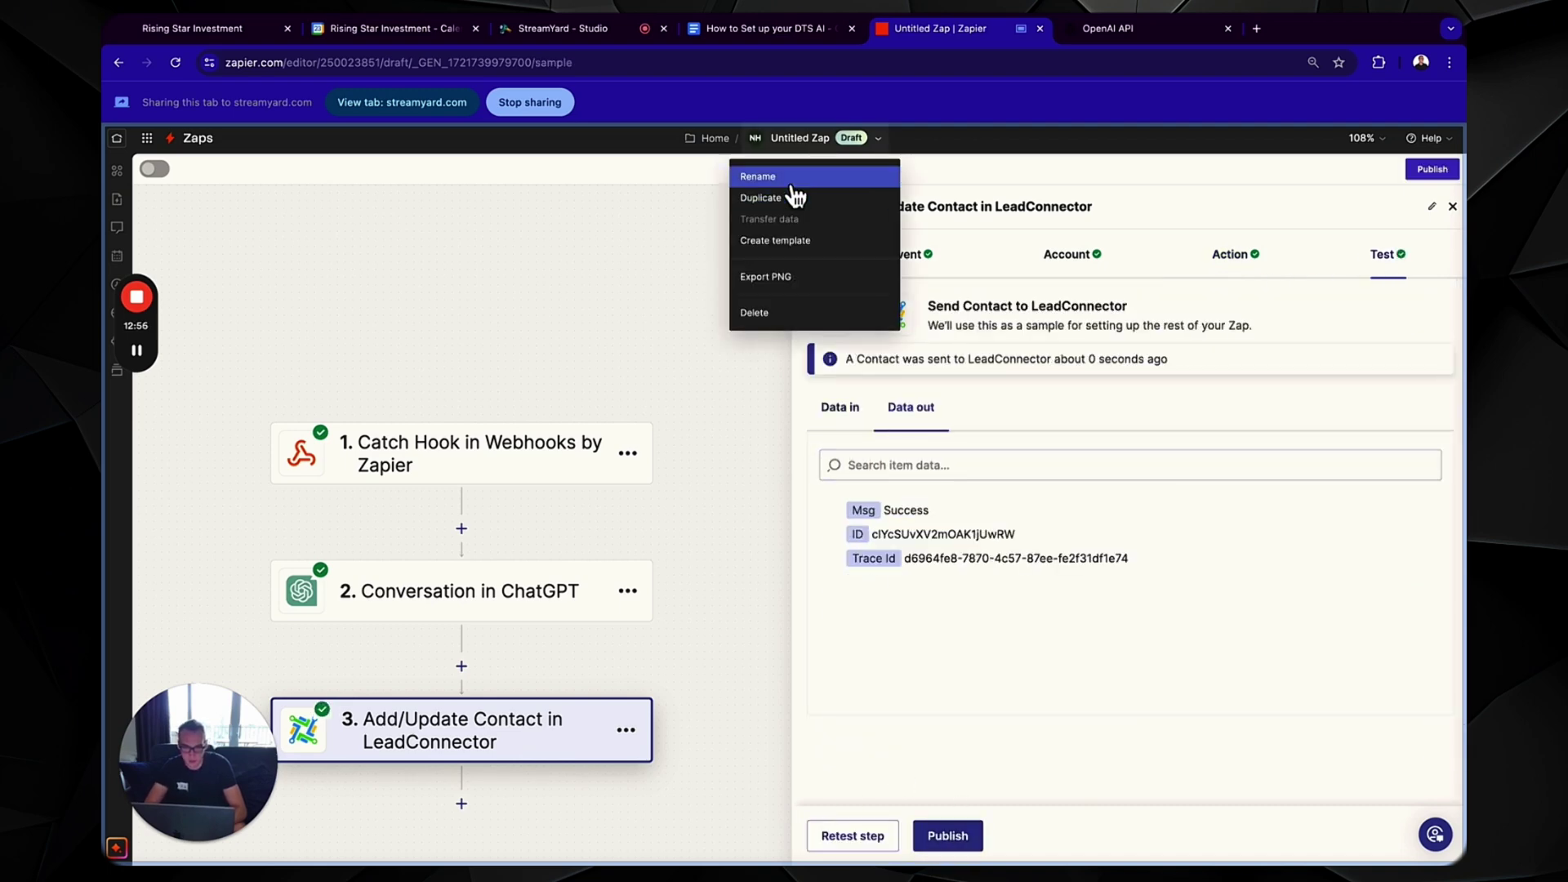
click(799, 181)
key(BackSpace)
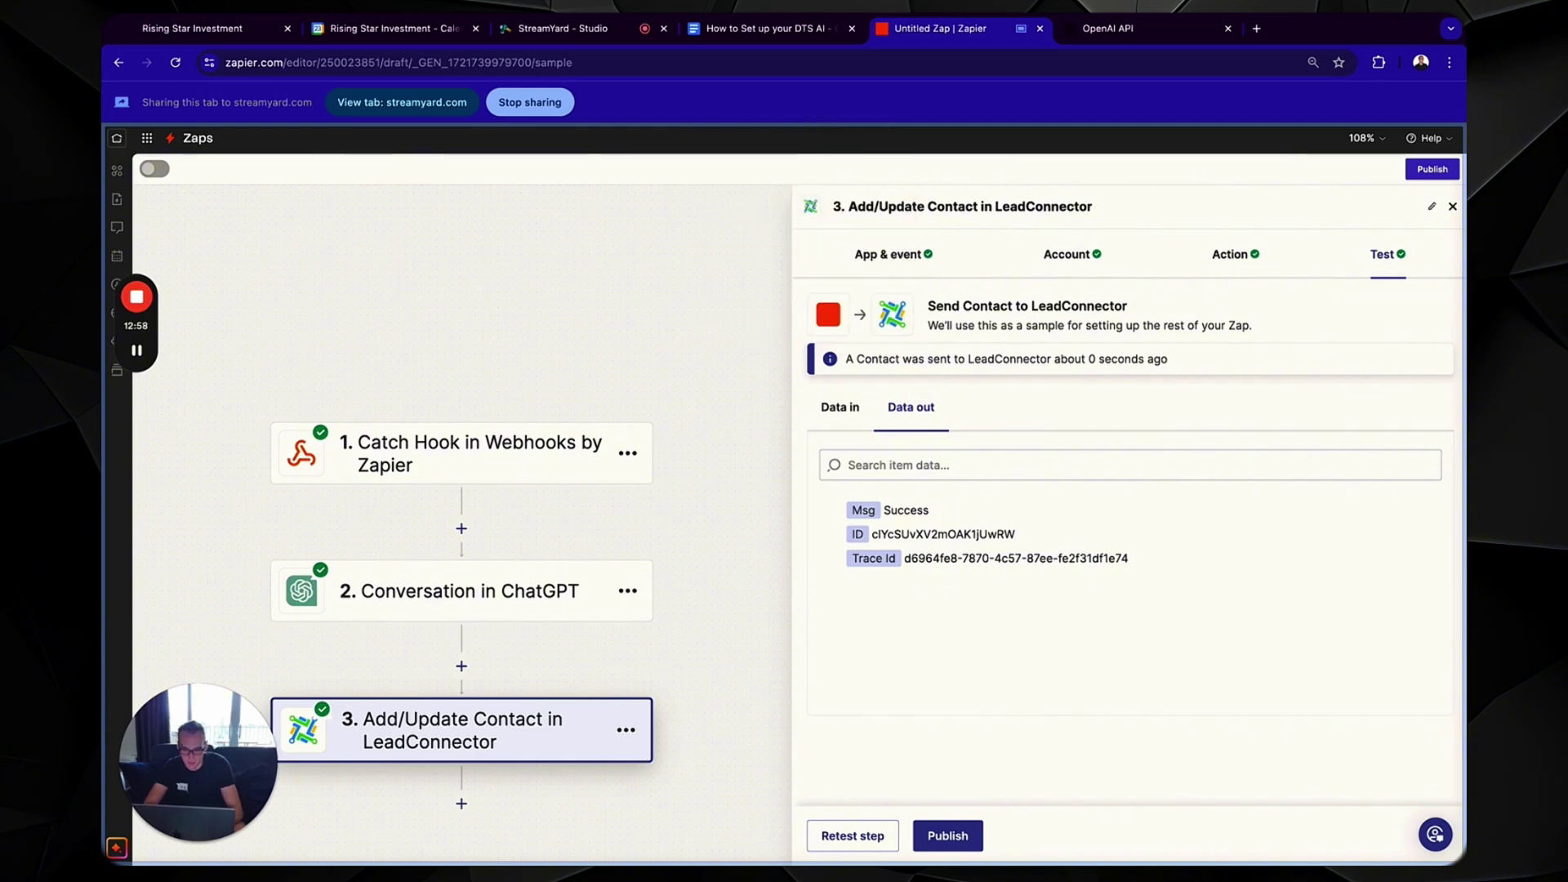
text(DTS AI)
click(947, 836)
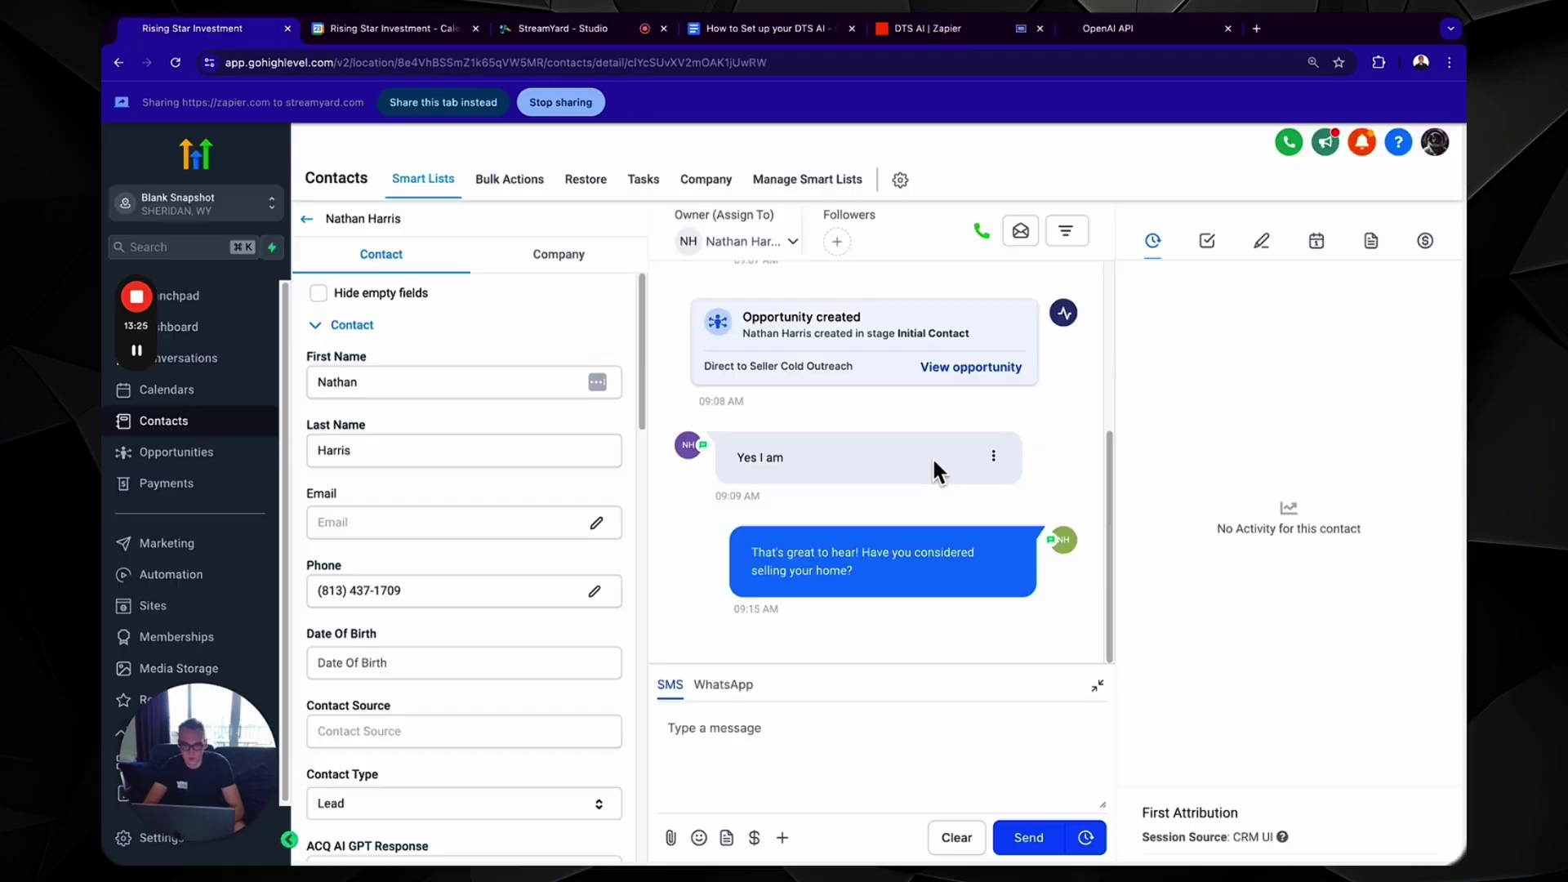
- Share the contact's tab and scroll the SMS thread to the bot's occupancy and condition replies
scroll(934, 460, up, 2)
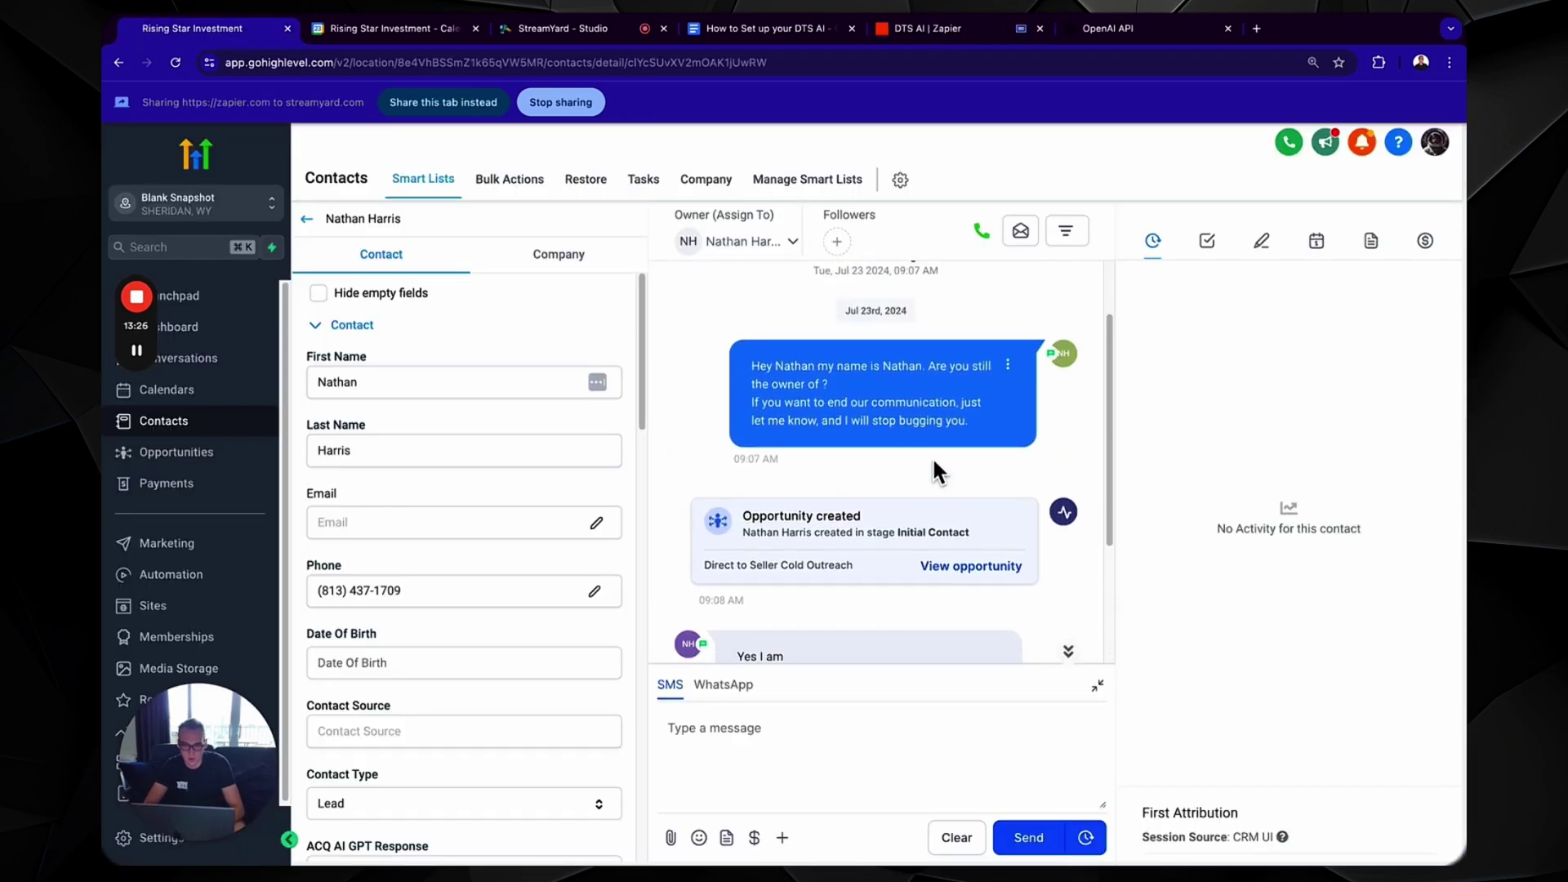
scroll(934, 460, down, 2)
scroll(933, 457, down, 1)
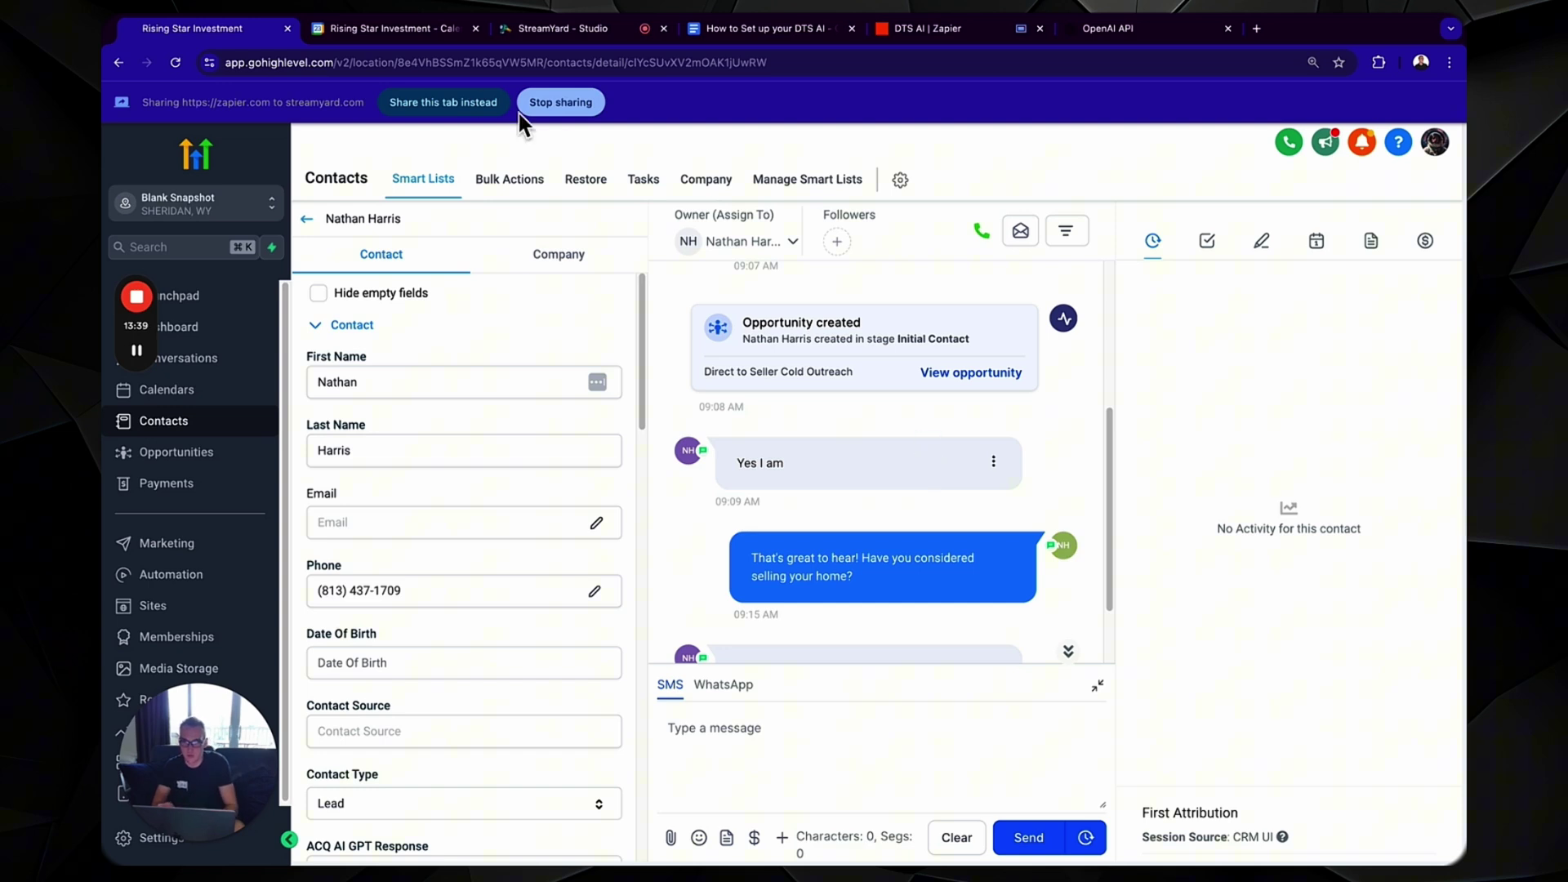
click(494, 110)
scroll(879, 395, down, 1)
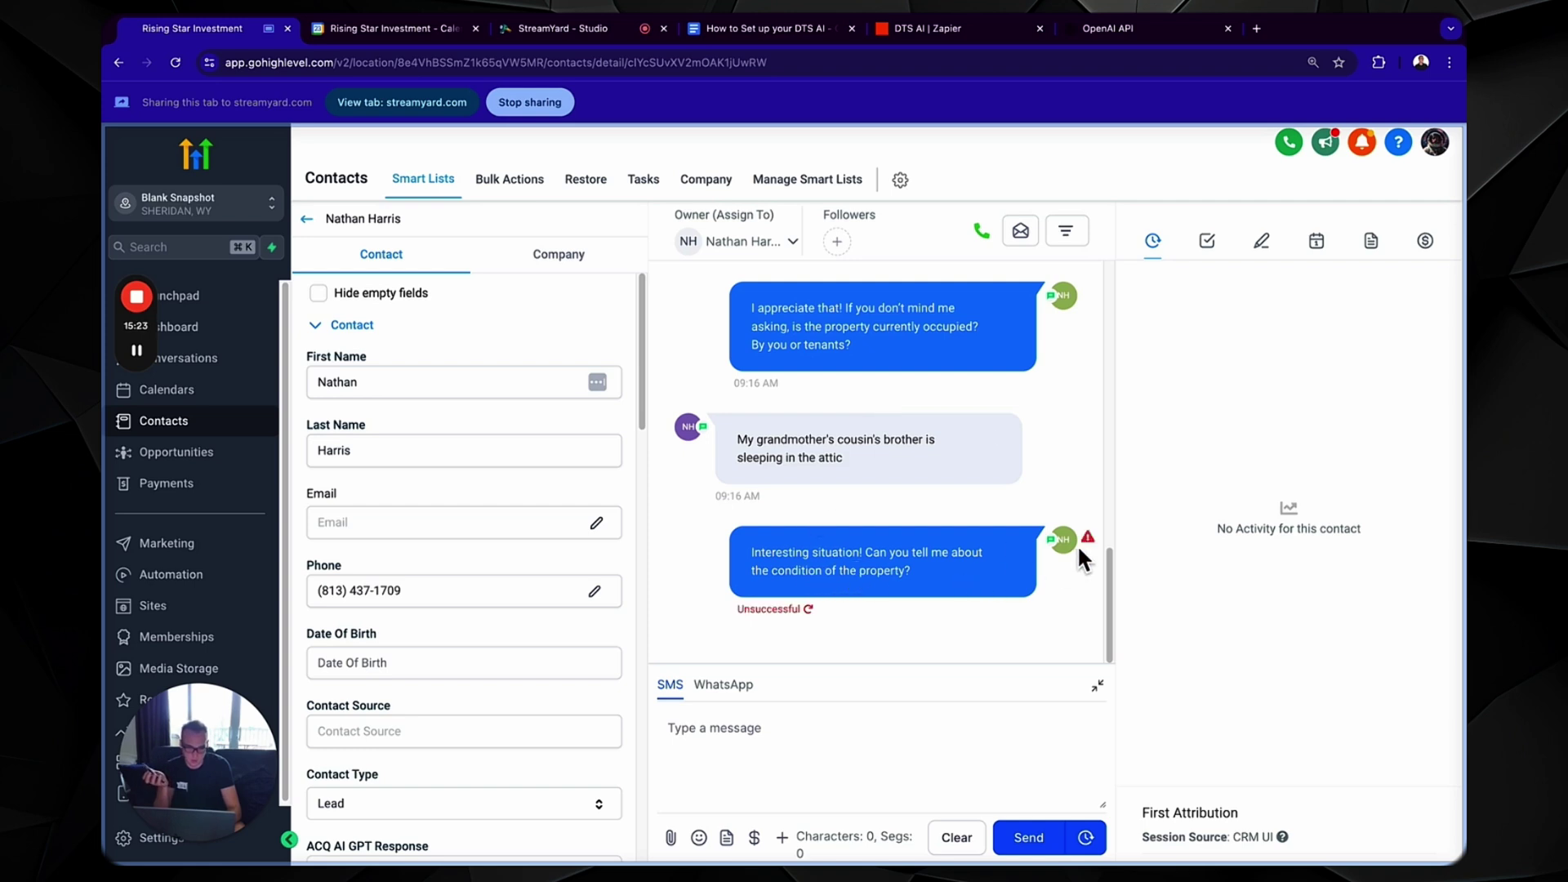
mouse_move(1089, 546)
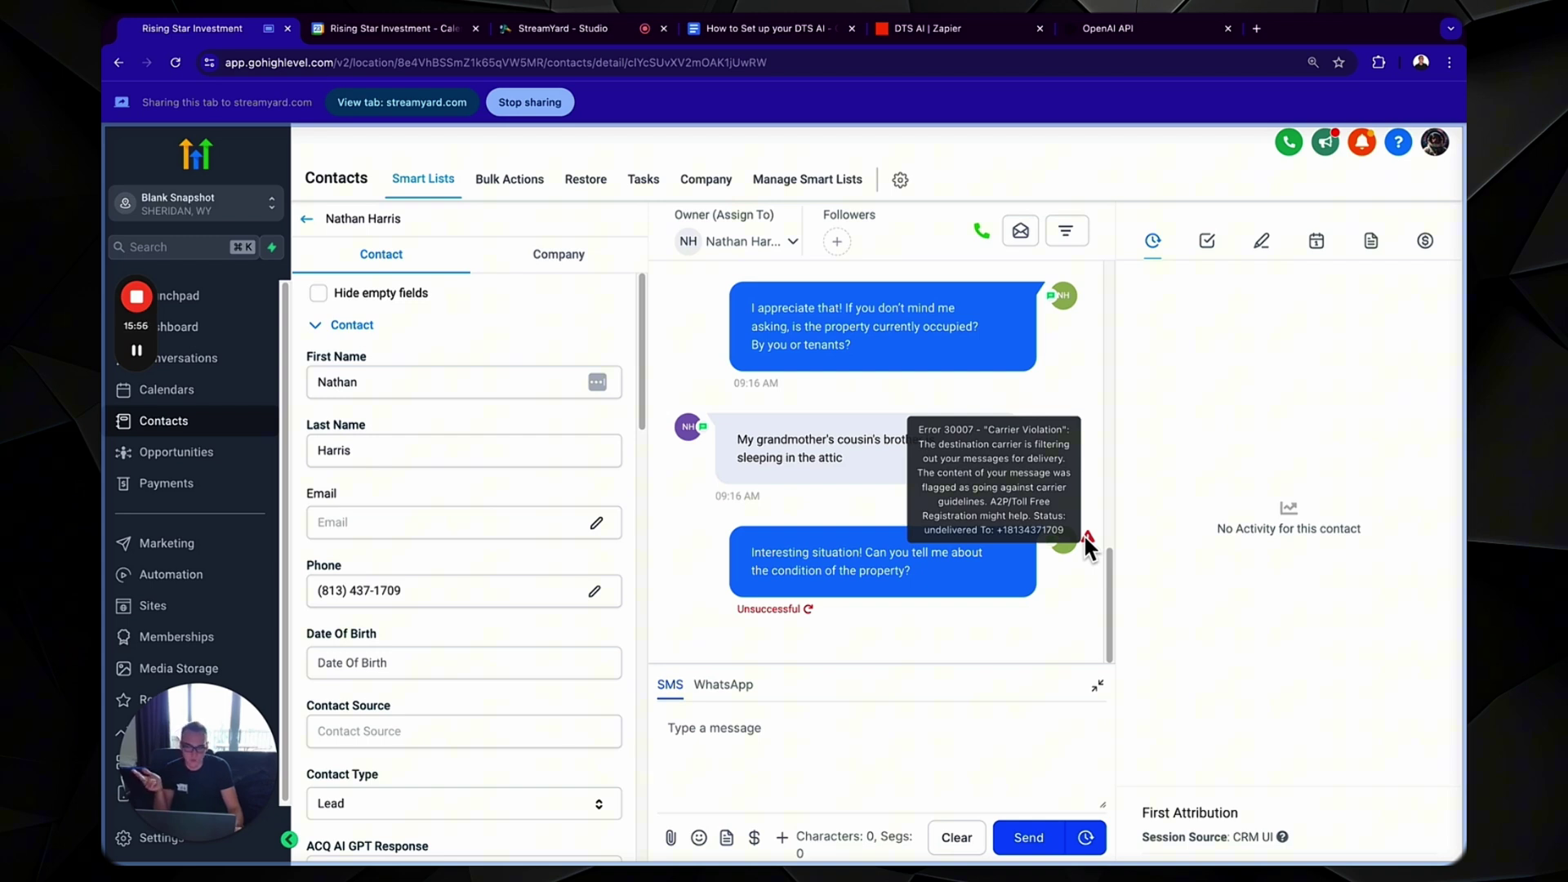
drag(914, 582, 859, 580)
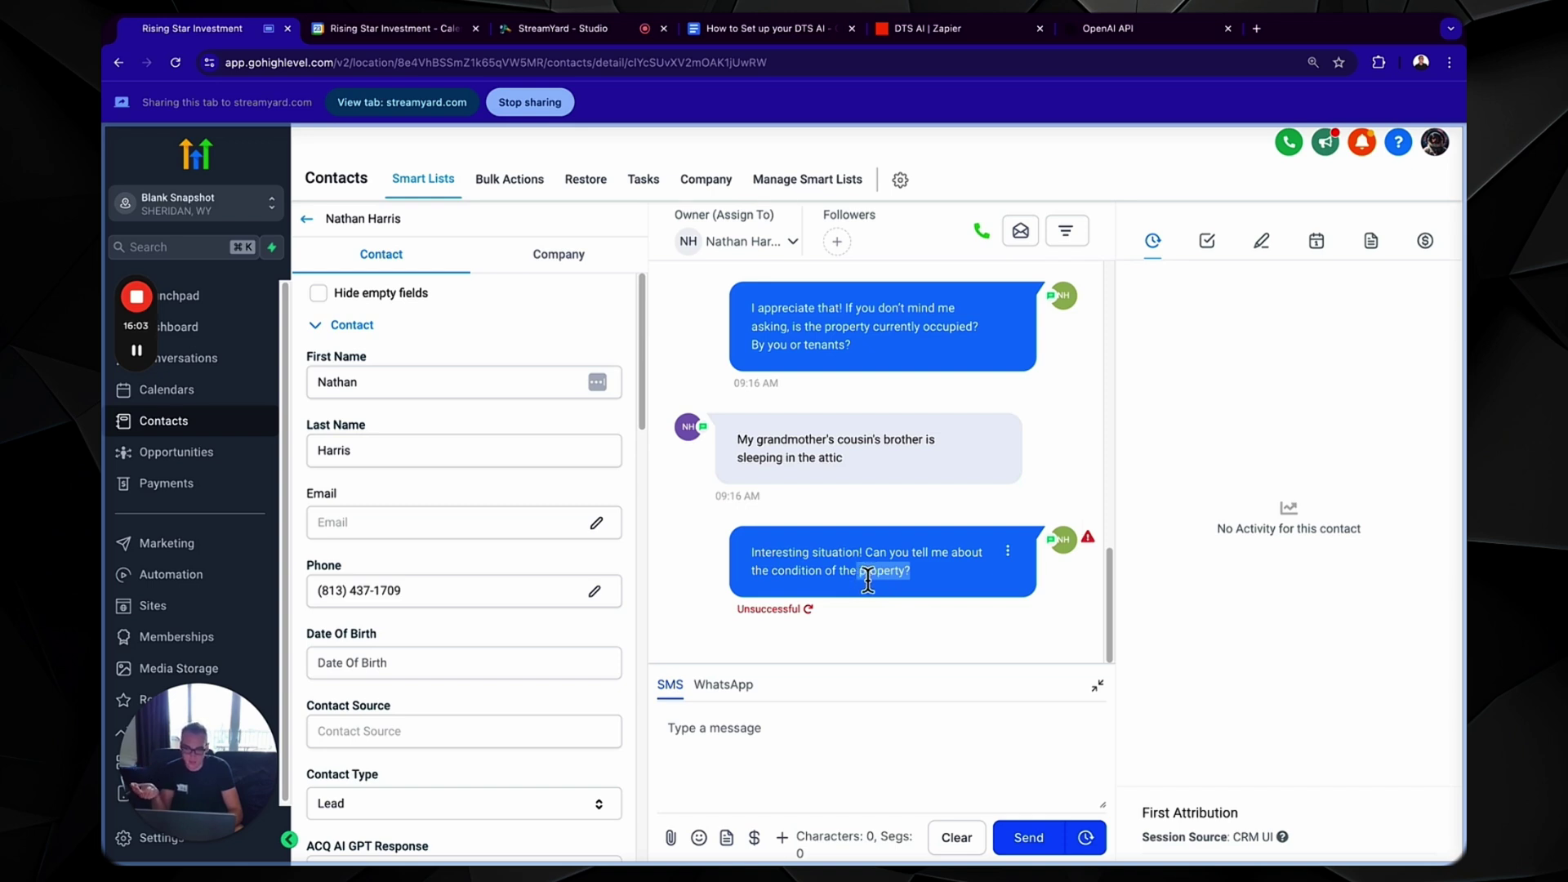
click(898, 582)
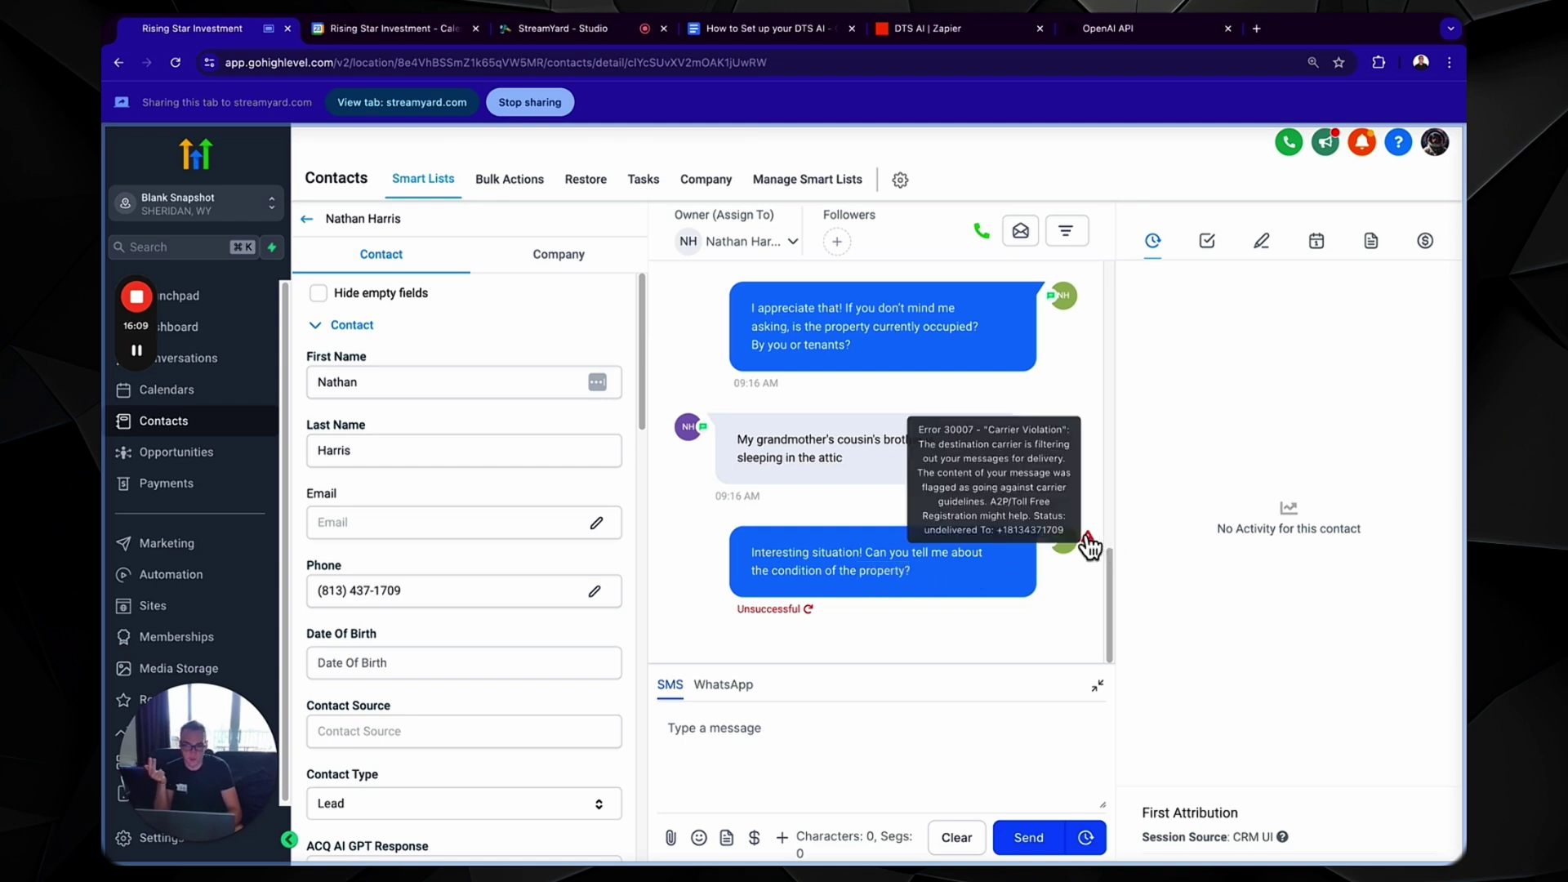
drag(920, 580, 742, 566)
key(super+c)
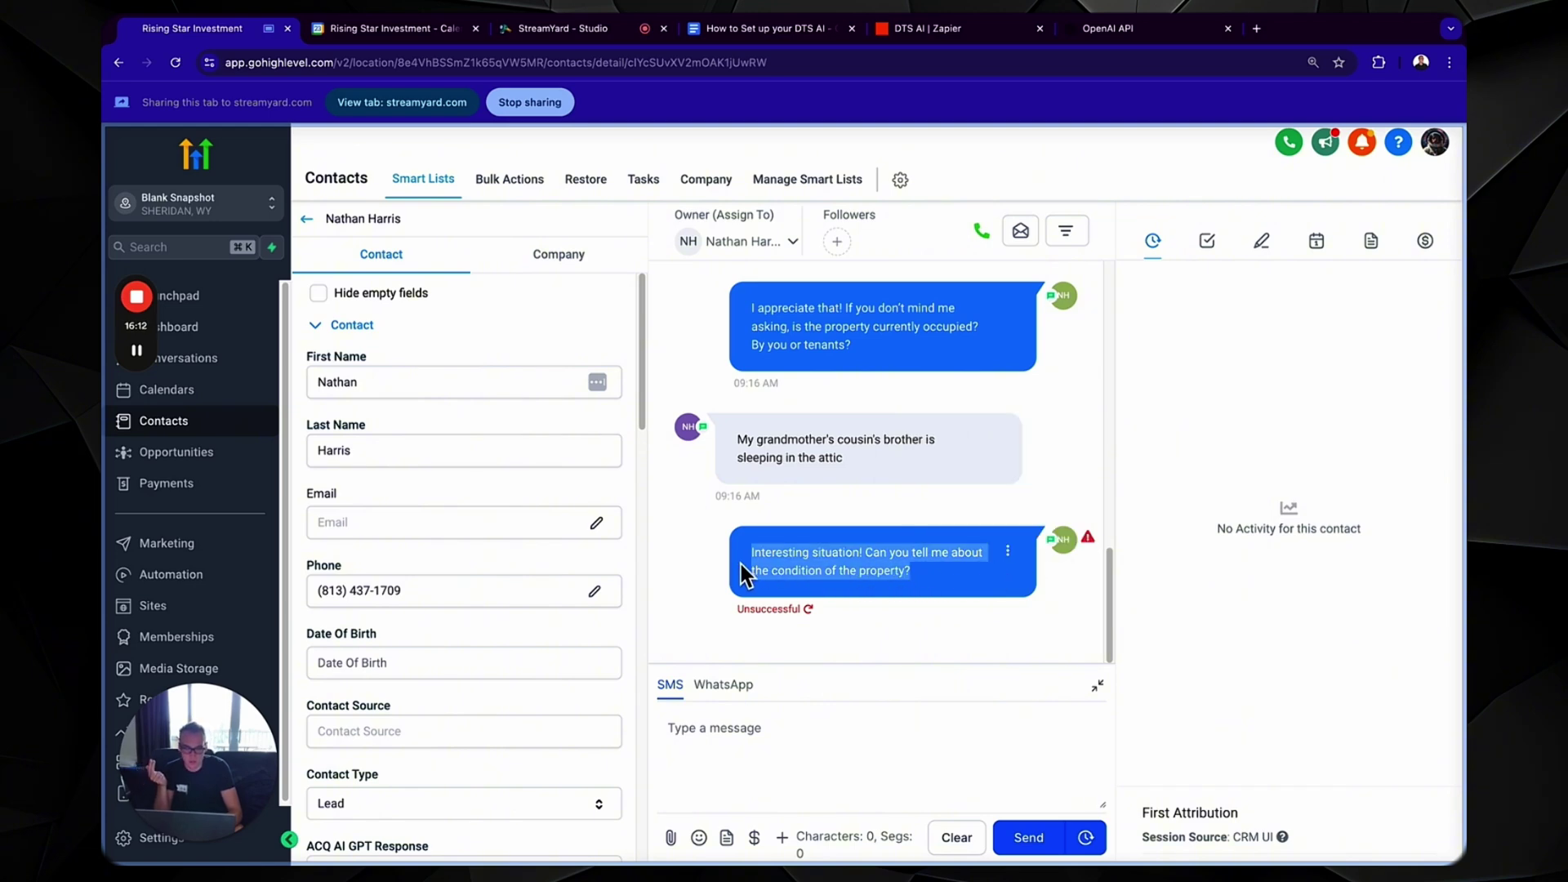
- Paste the failed message into a new SMS, delete ' of the property', and send it
click(740, 769)
key(super+v)
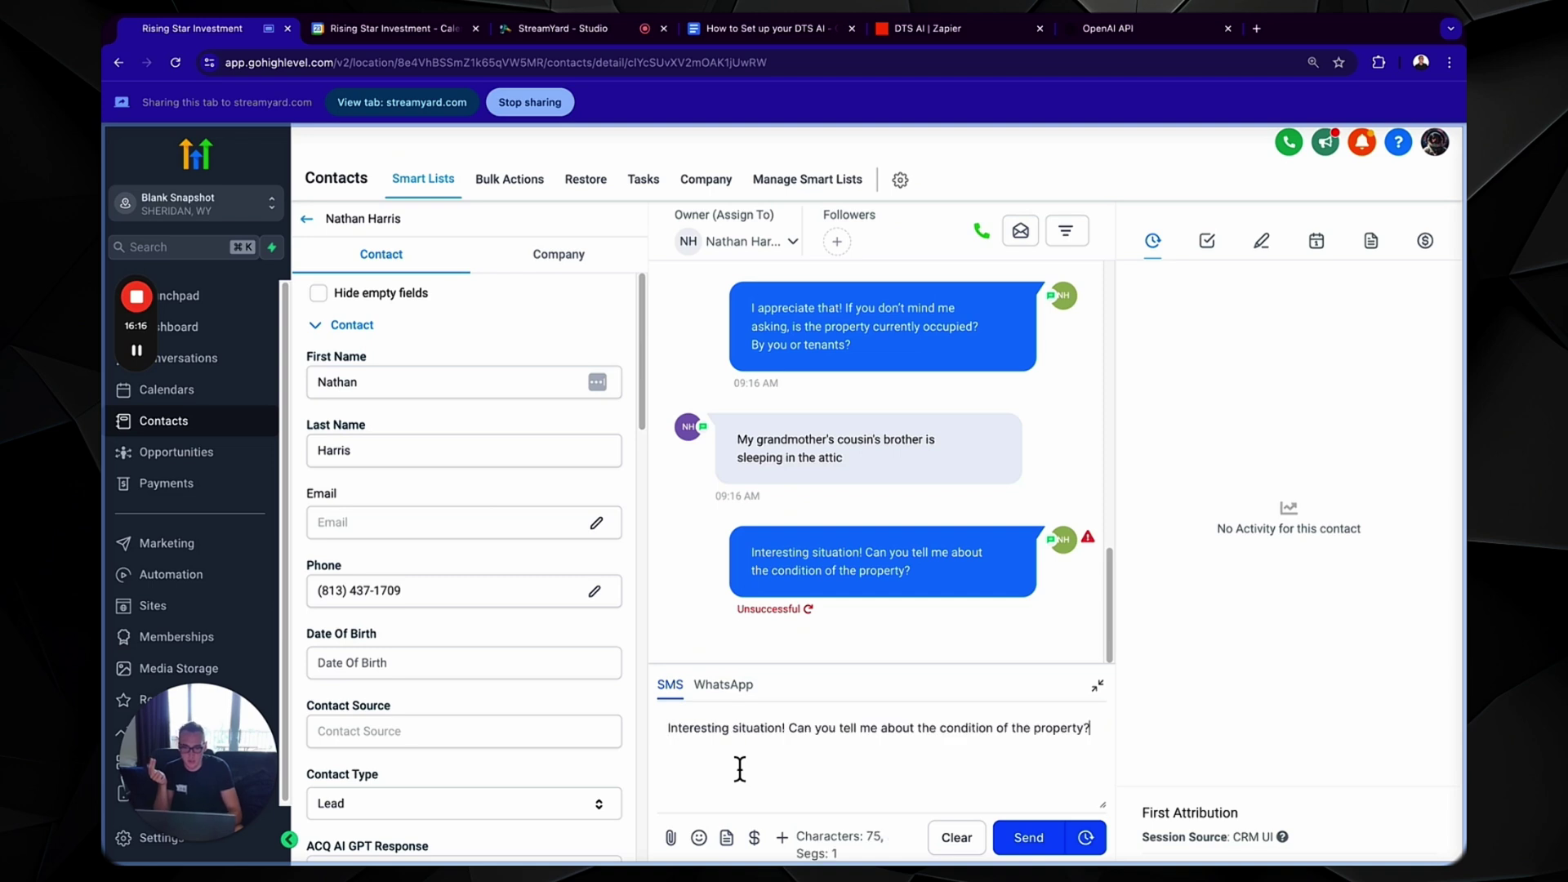
drag(1084, 732, 998, 737)
key(BackSpace)
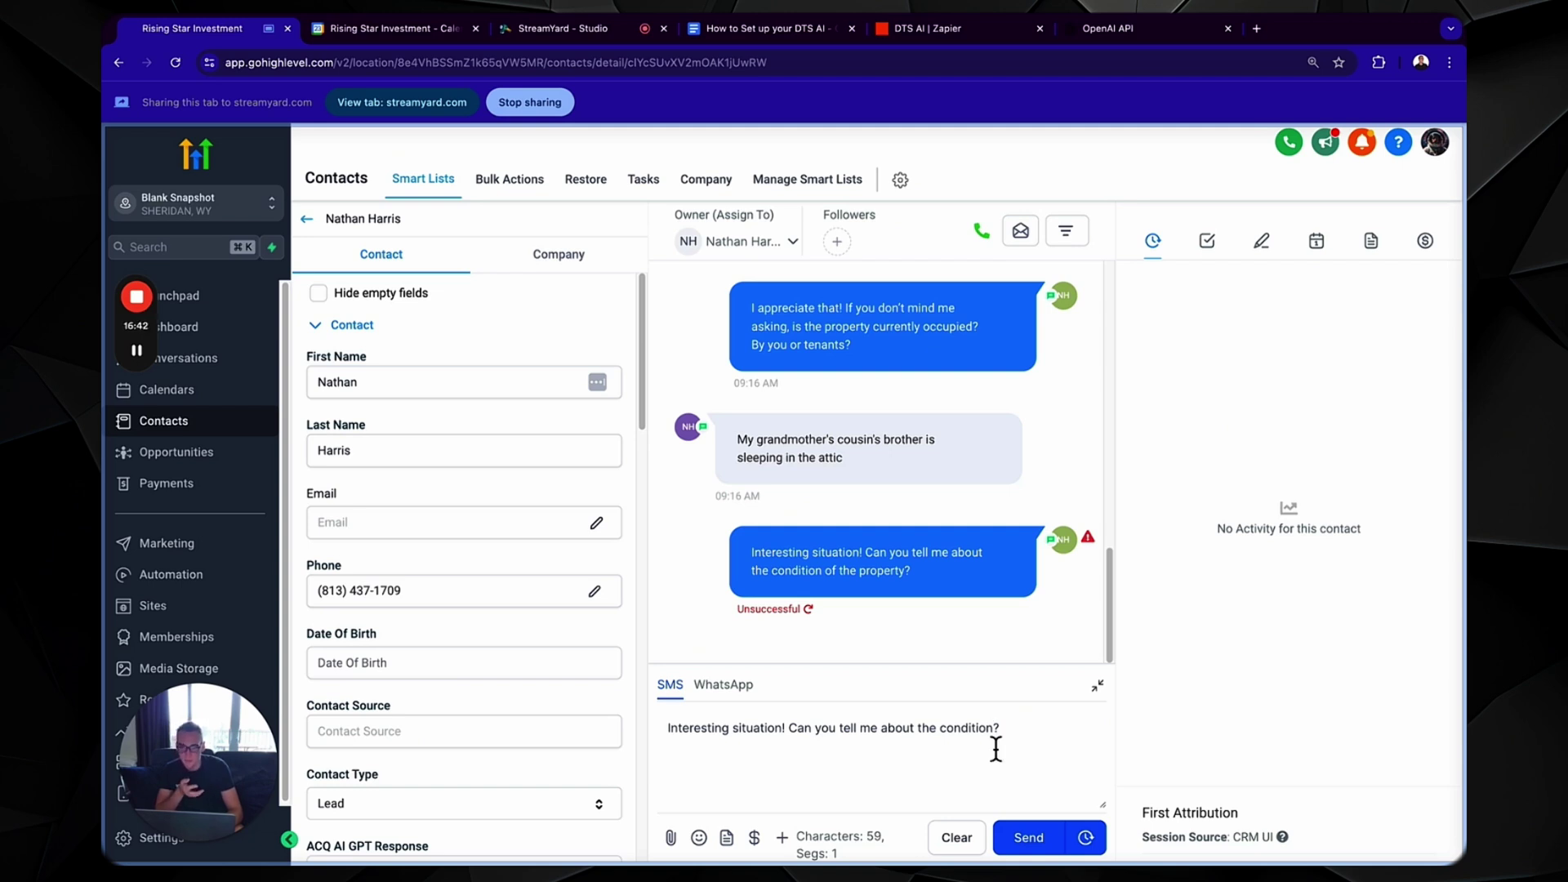
click(1005, 837)
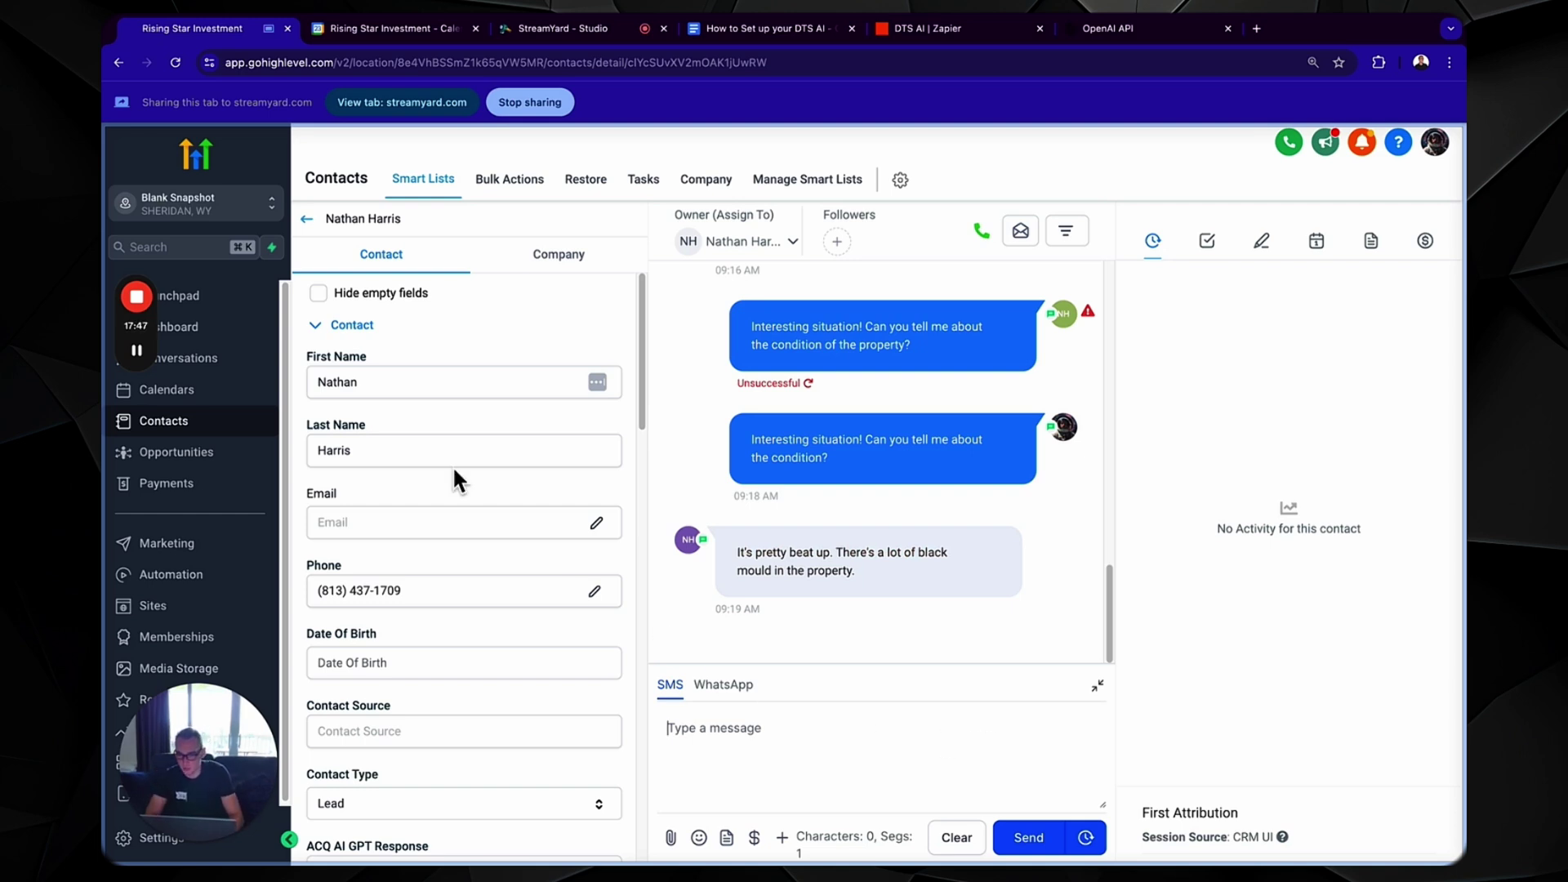
- View the Direct to Seller Cold Outreach pipeline's 47 opportunities, scrolling the Pre-vetted column
click(187, 454)
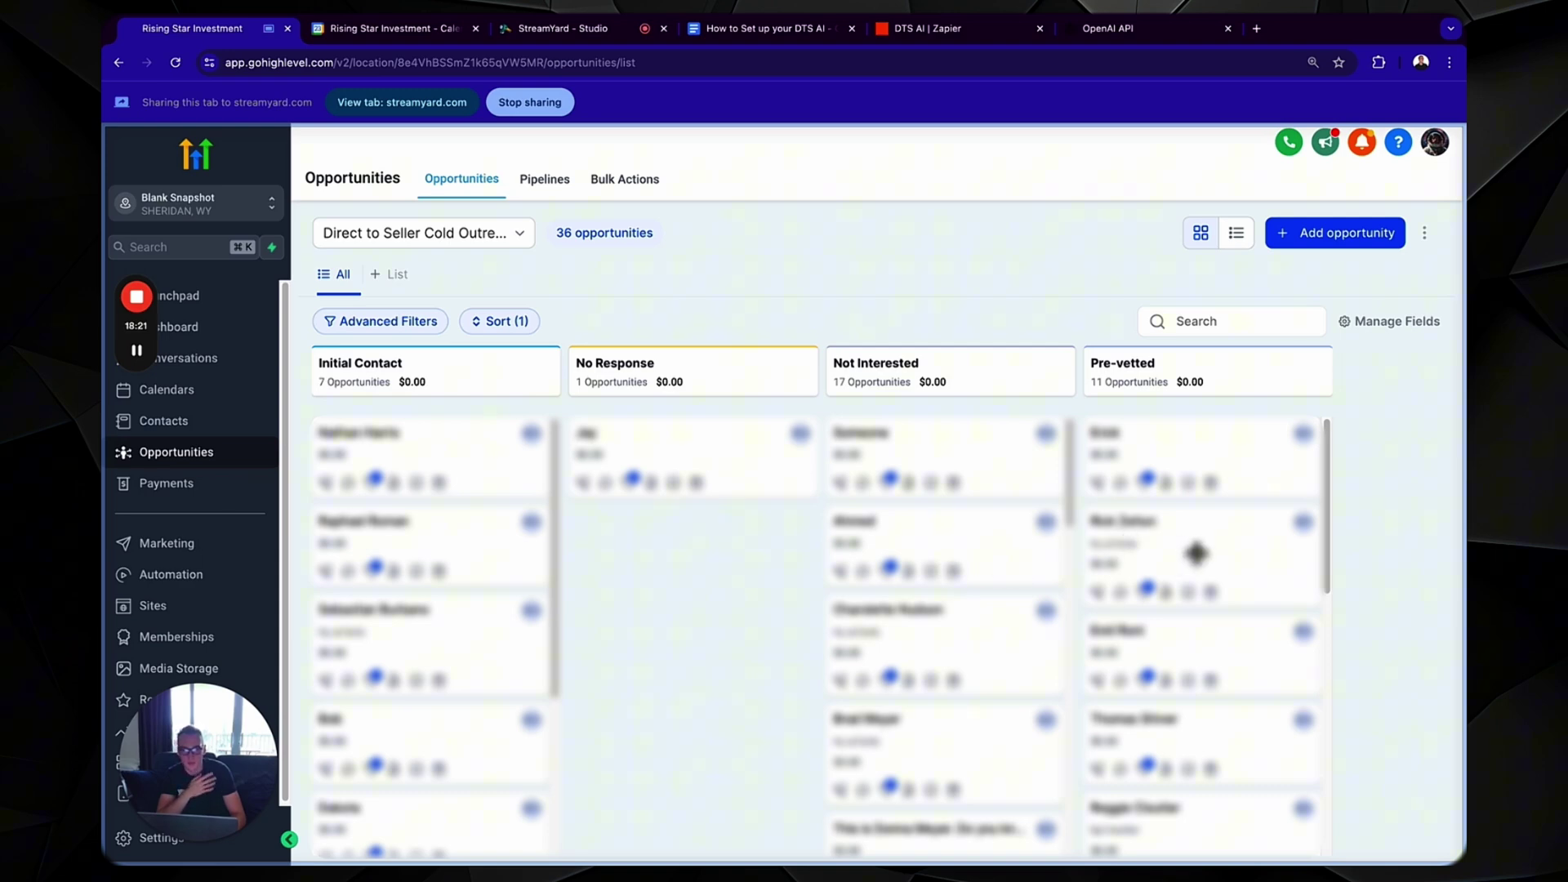
scroll(1215, 610, down, 5)
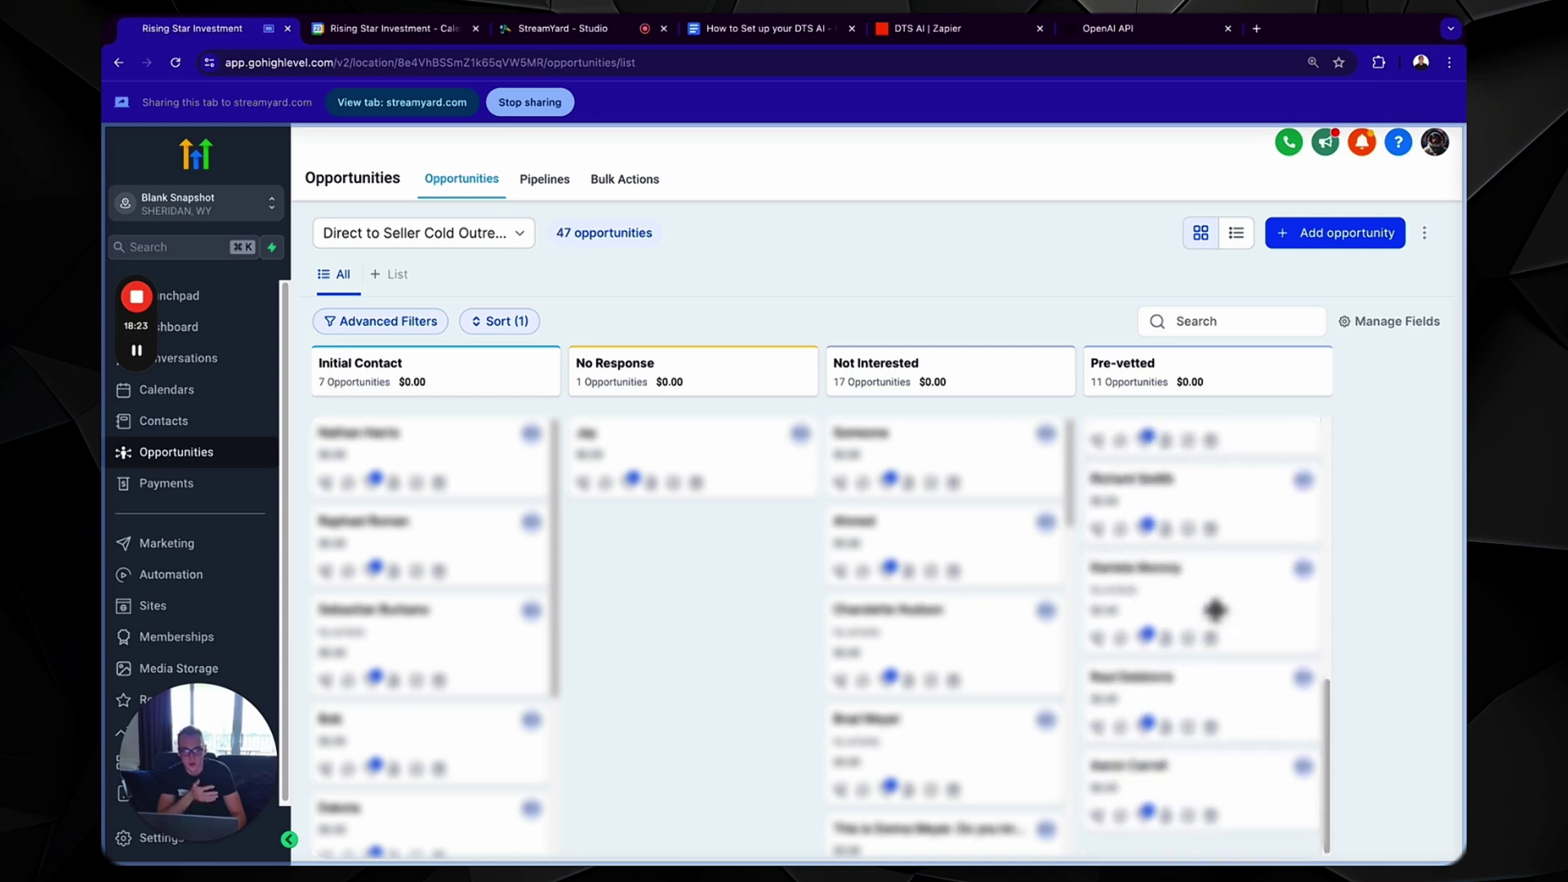
scroll(1215, 610, up, 5)
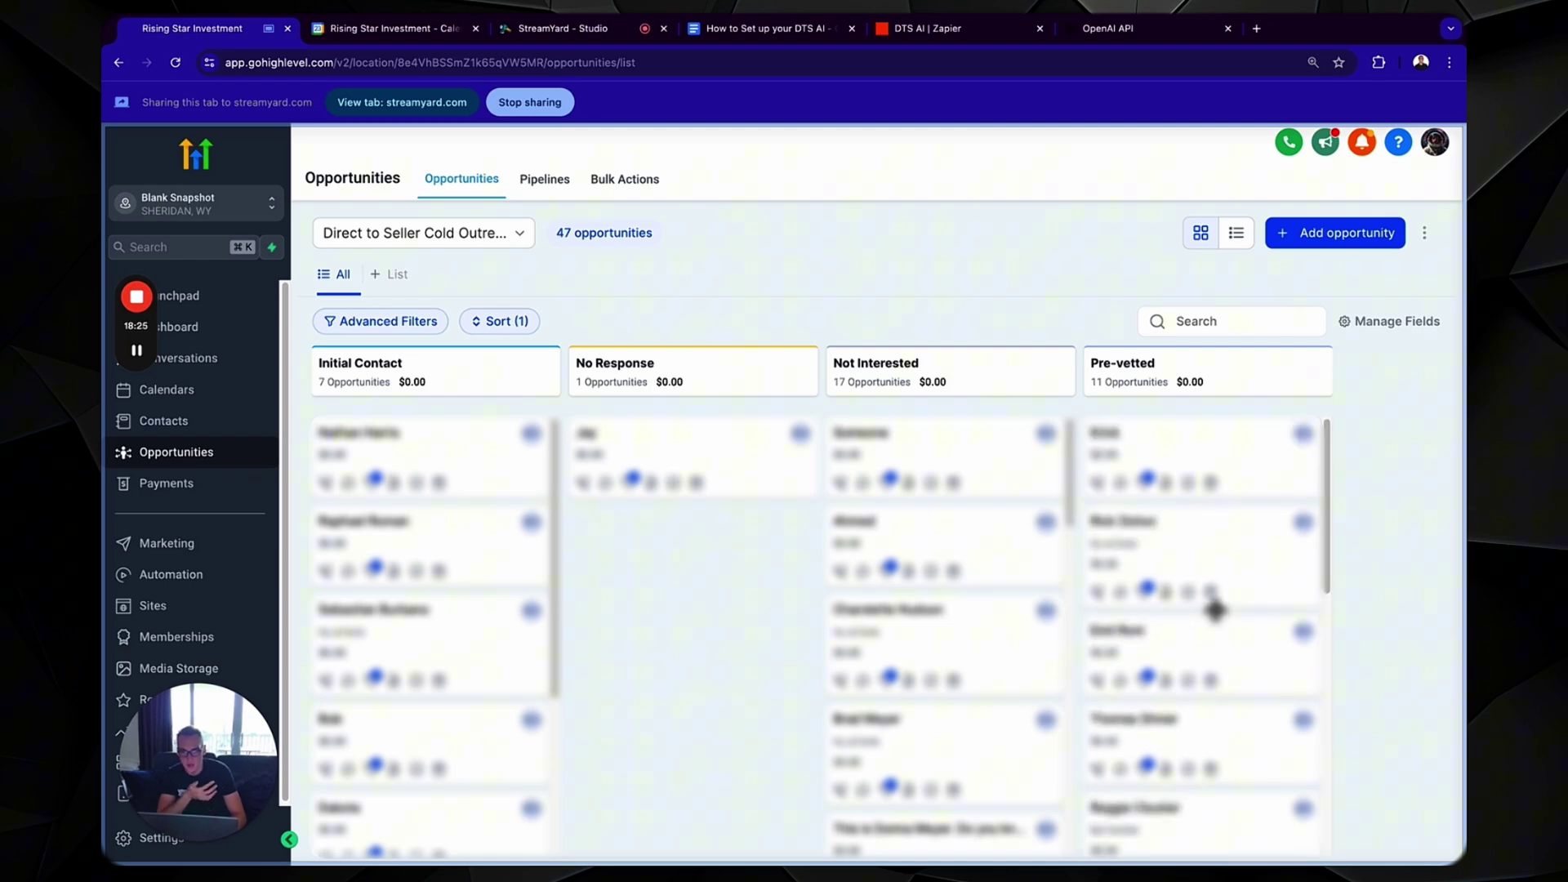